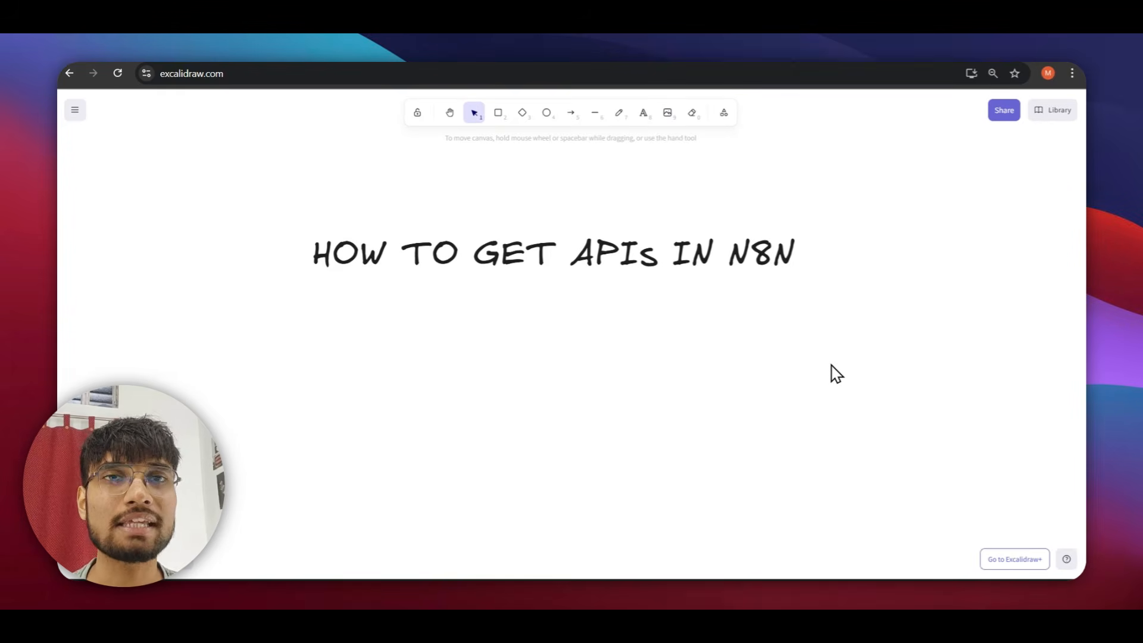
Inspect the saved credentials of the Get row(s) in sheet node, then return to the canvas.
{"action": "scroll", "coordinate": [836, 374], "scroll_direction": "down", "scroll_amount": 10}
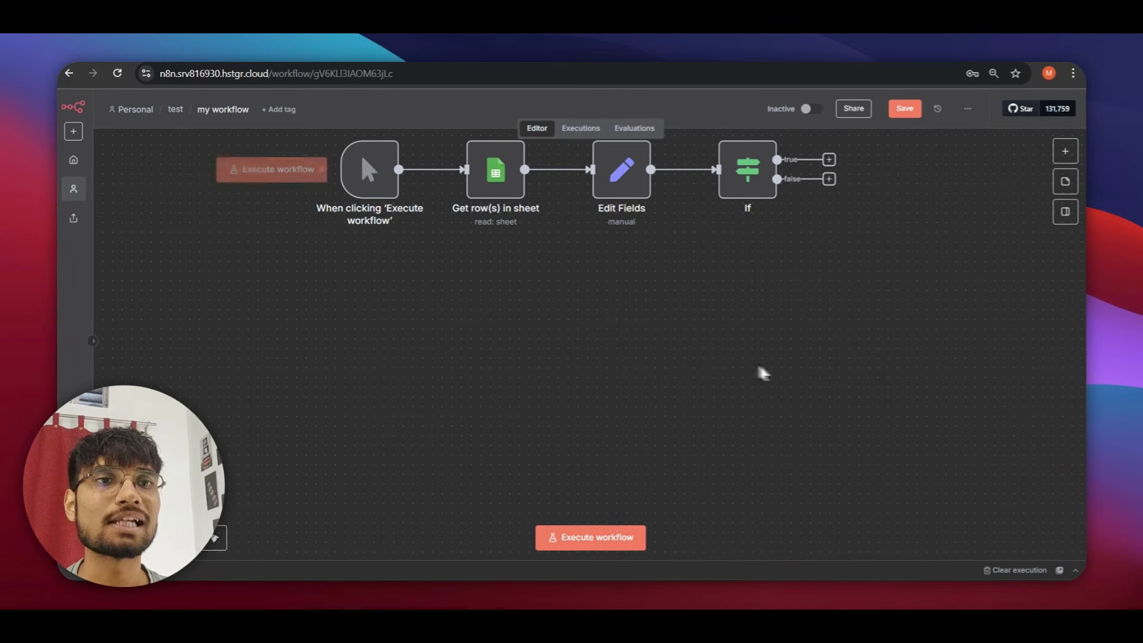
{"action": "left_click", "coordinate": [475, 179]}
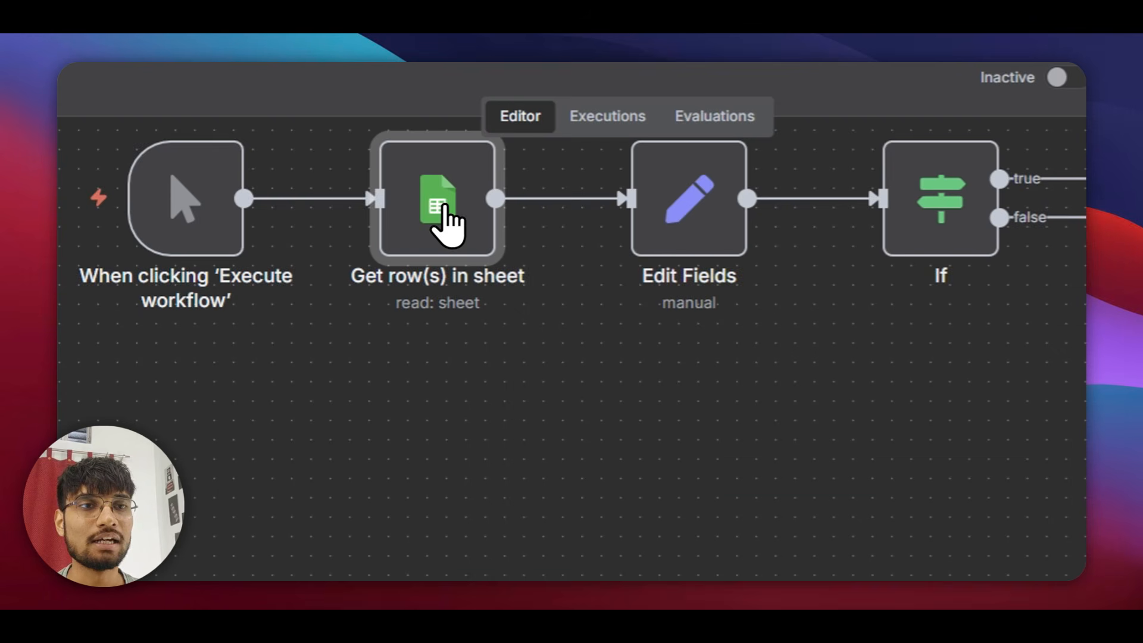
{"action": "scroll", "coordinate": [447, 250], "scroll_direction": "up", "scroll_amount": 4}
{"action": "double_click", "coordinate": [443, 459]}
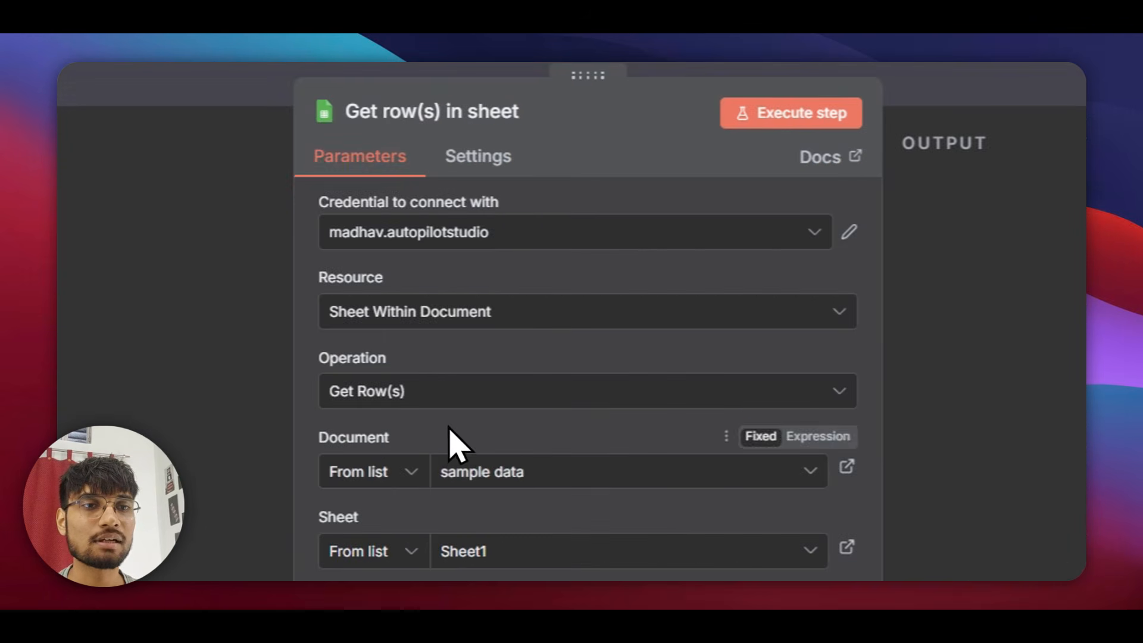
{"action": "left_click", "coordinate": [471, 231]}
{"action": "left_click", "coordinate": [838, 179]}
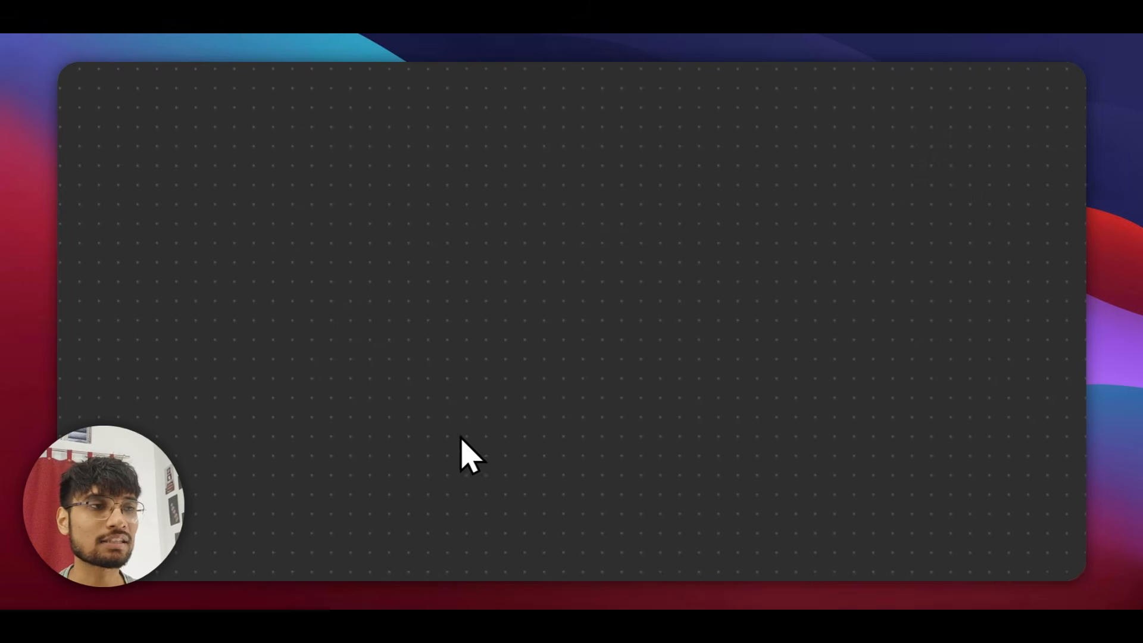
Add a Google Drive 'Download file' node after the If step via a 'drive' search.
{"action": "left_click", "coordinate": [1039, 214]}
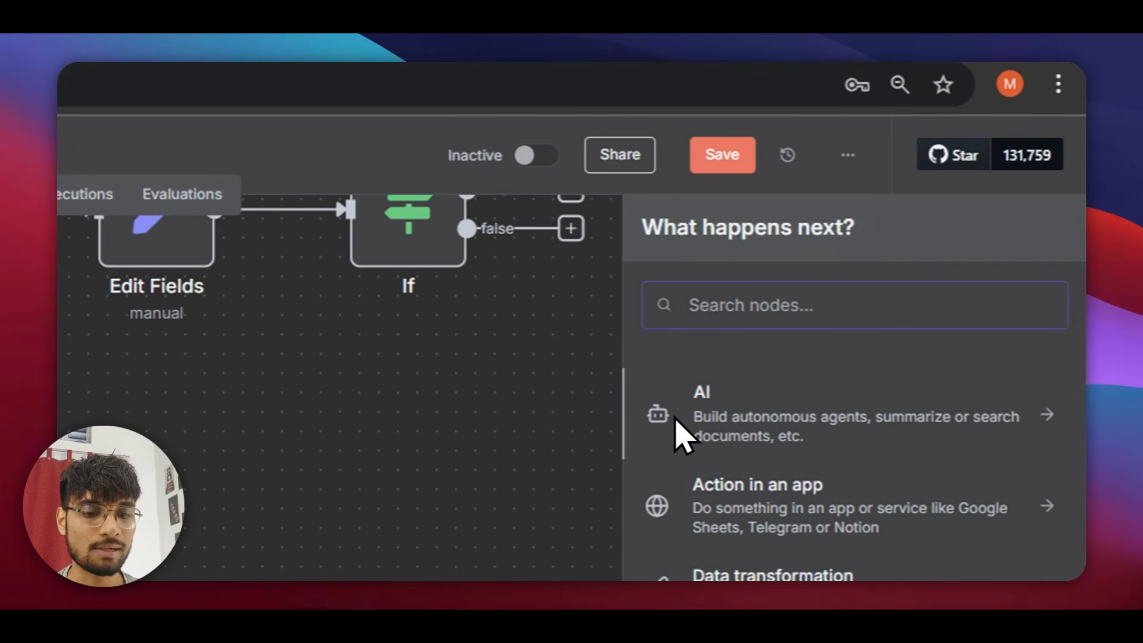
{"action": "type", "text": "drive"}
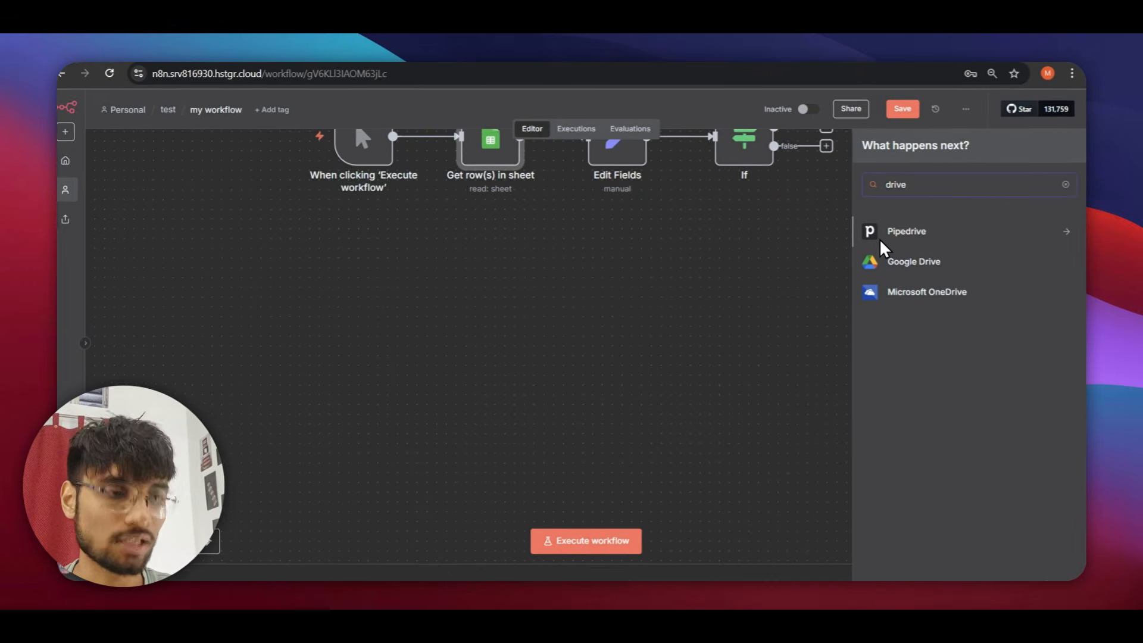
{"action": "key", "text": "Down"}
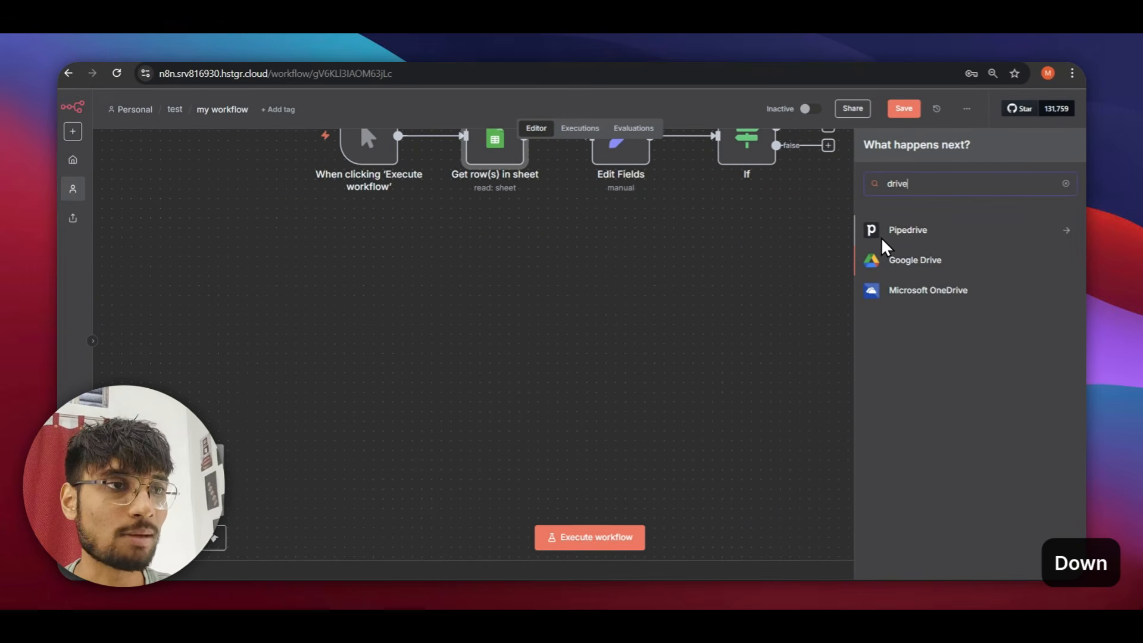
{"action": "key", "text": "Return"}
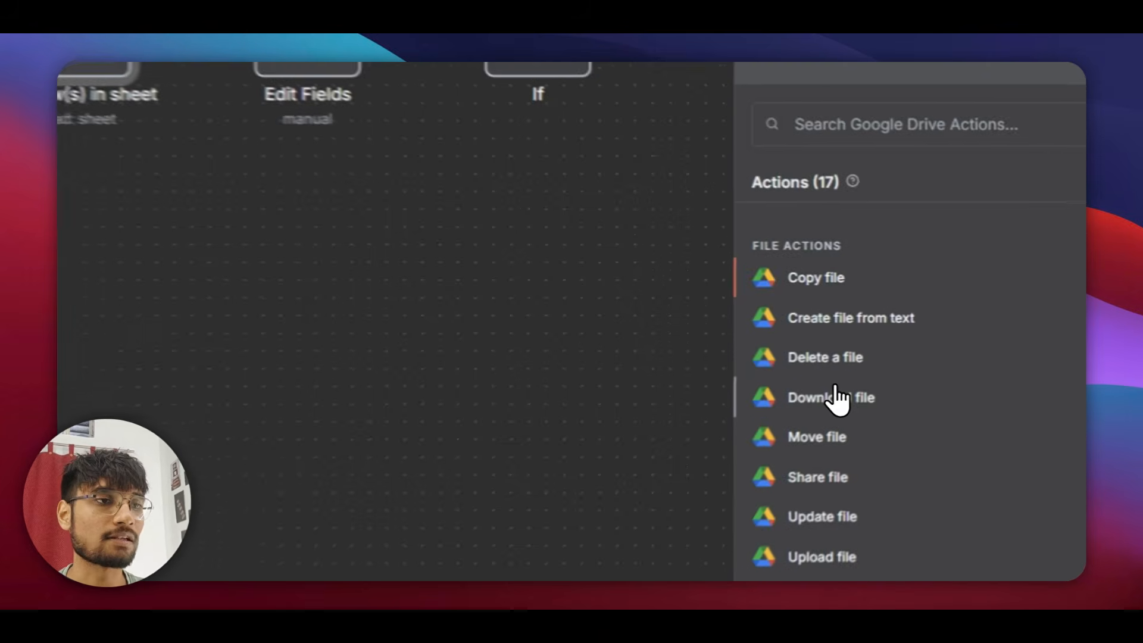
{"action": "left_click", "coordinate": [838, 398]}
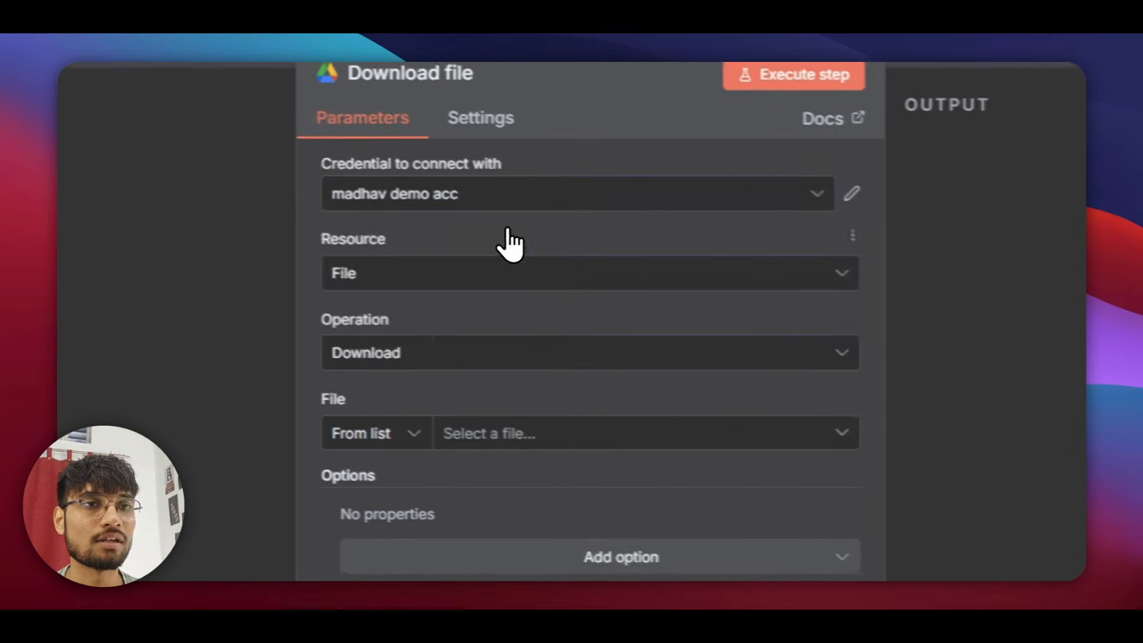
Start creating a new Google Drive credential, then switch to the Google Cloud Console.
{"action": "left_click", "coordinate": [511, 194]}
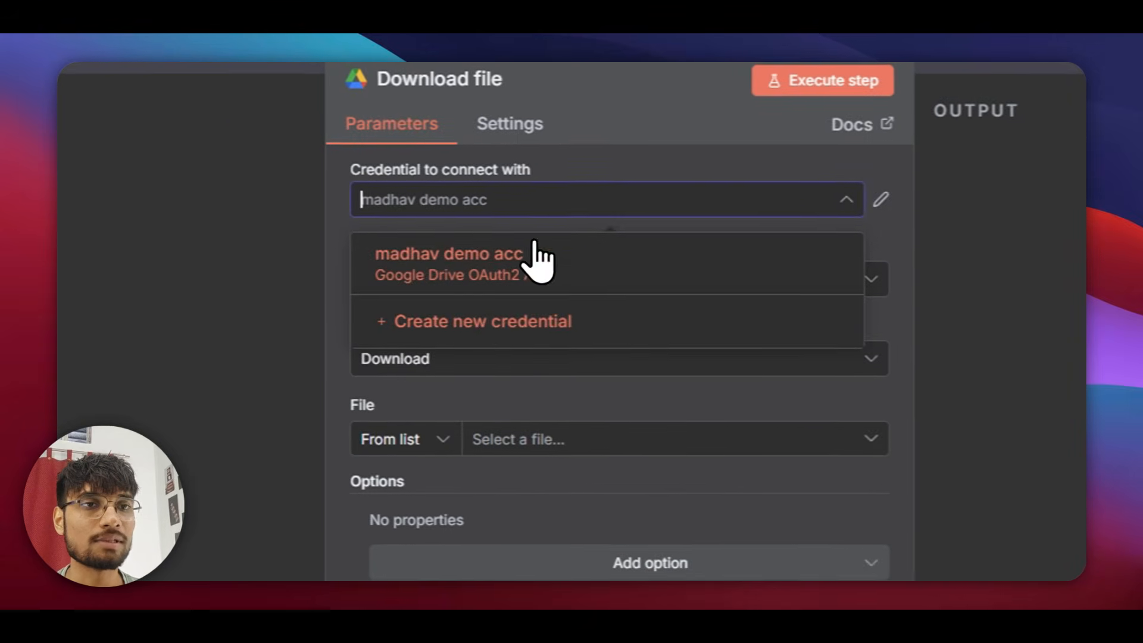
{"action": "left_click", "coordinate": [472, 314]}
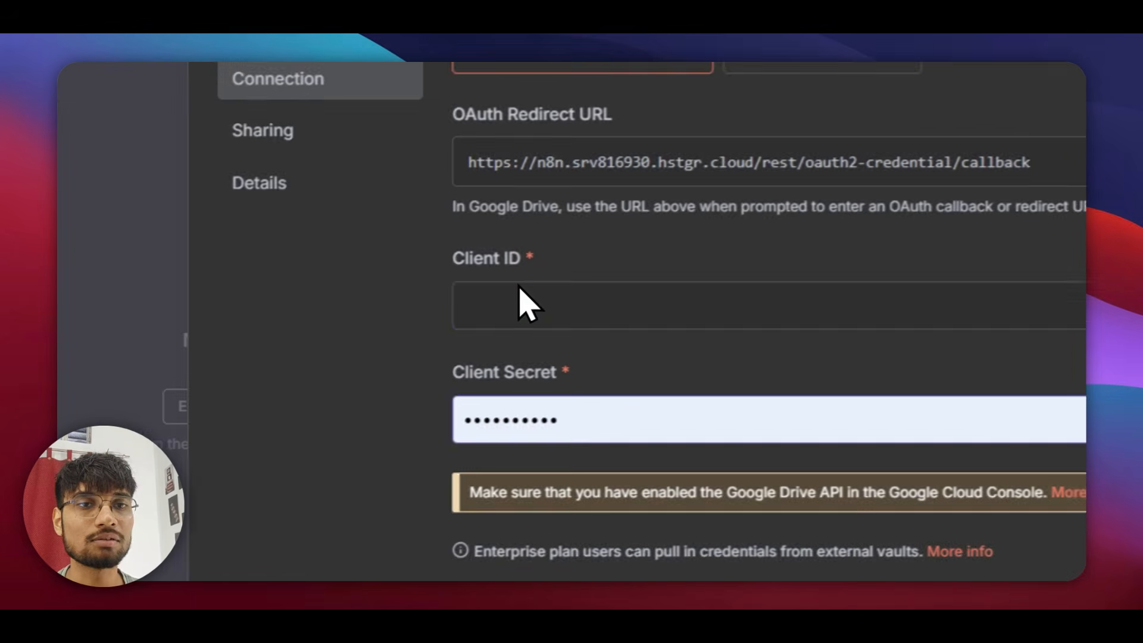
{"action": "left_click", "coordinate": [381, 440]}
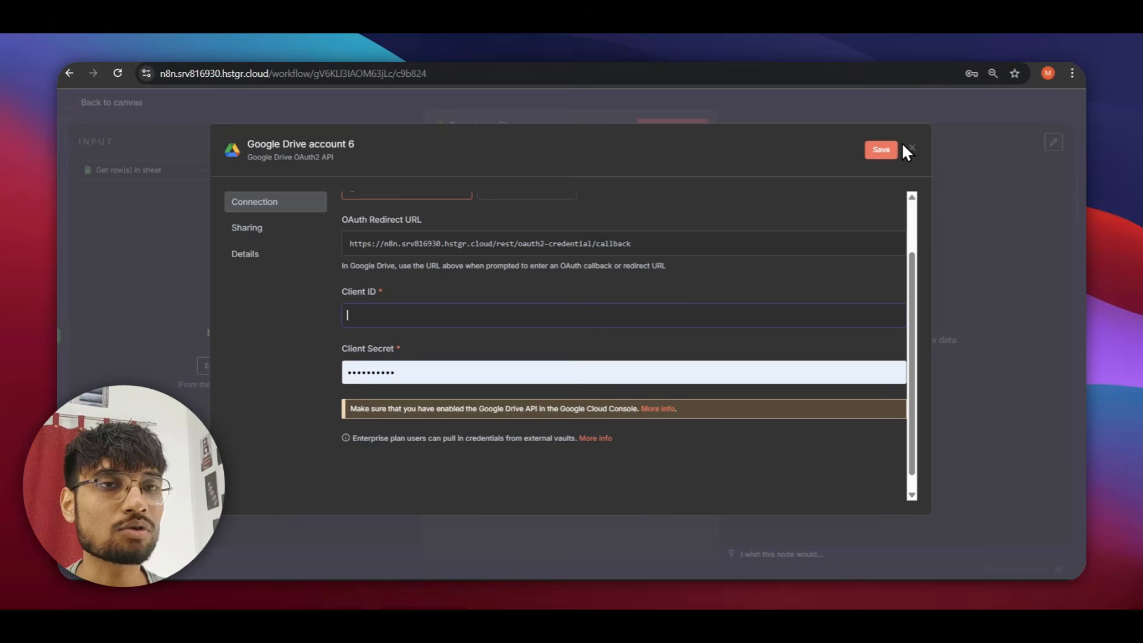
{"action": "key", "text": "alt+Escape"}
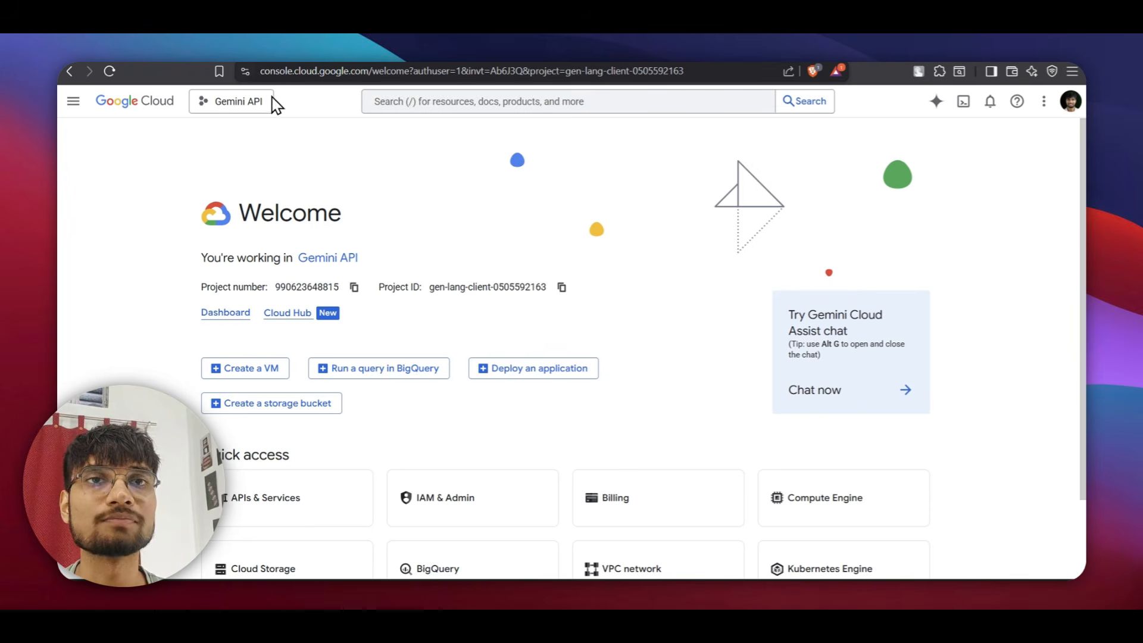
Open the Google Cloud Console project list.
{"action": "left_click_drag", "start_coordinate": [260, 70], "coordinate": [366, 71]}
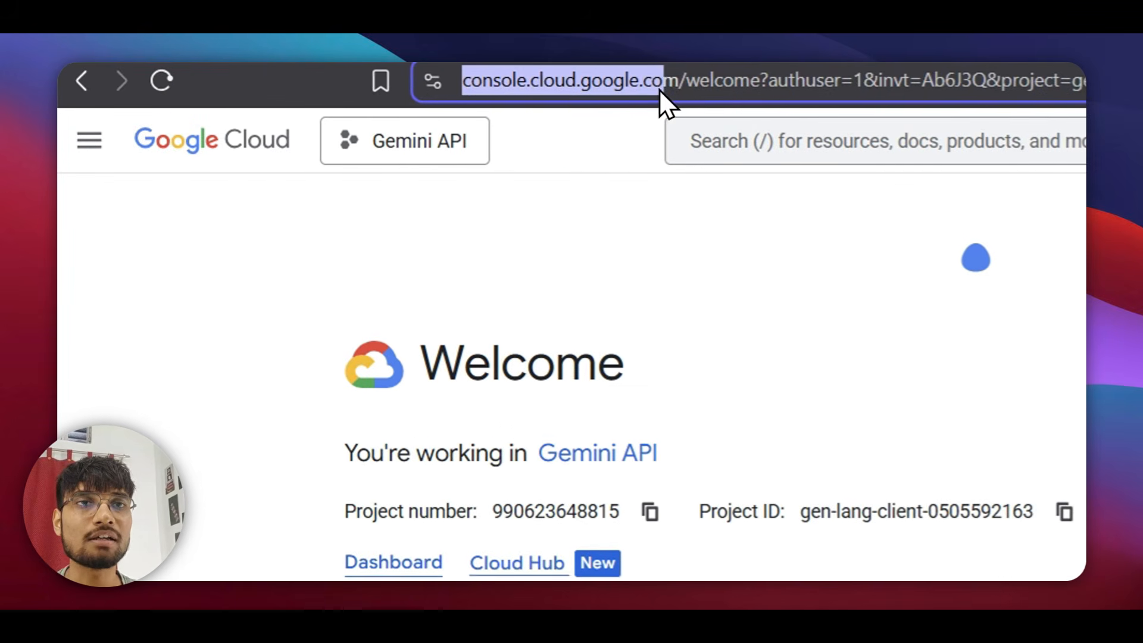
{"action": "left_click_drag", "start_coordinate": [676, 76], "coordinate": [676, 76]}
{"action": "left_click", "coordinate": [458, 224]}
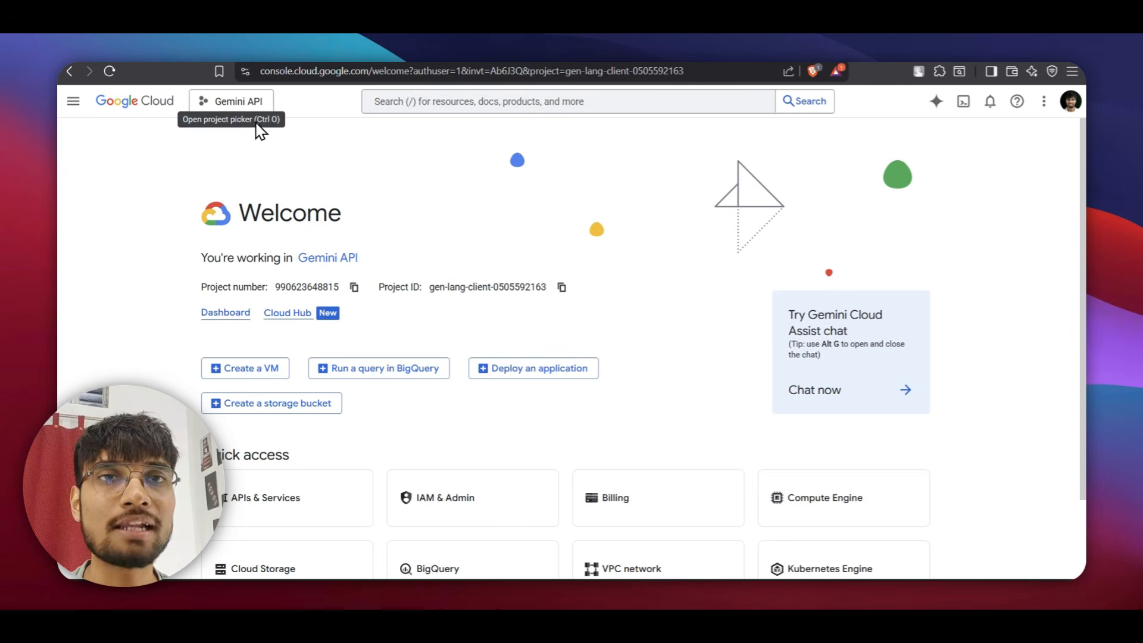
{"action": "left_click", "coordinate": [229, 103]}
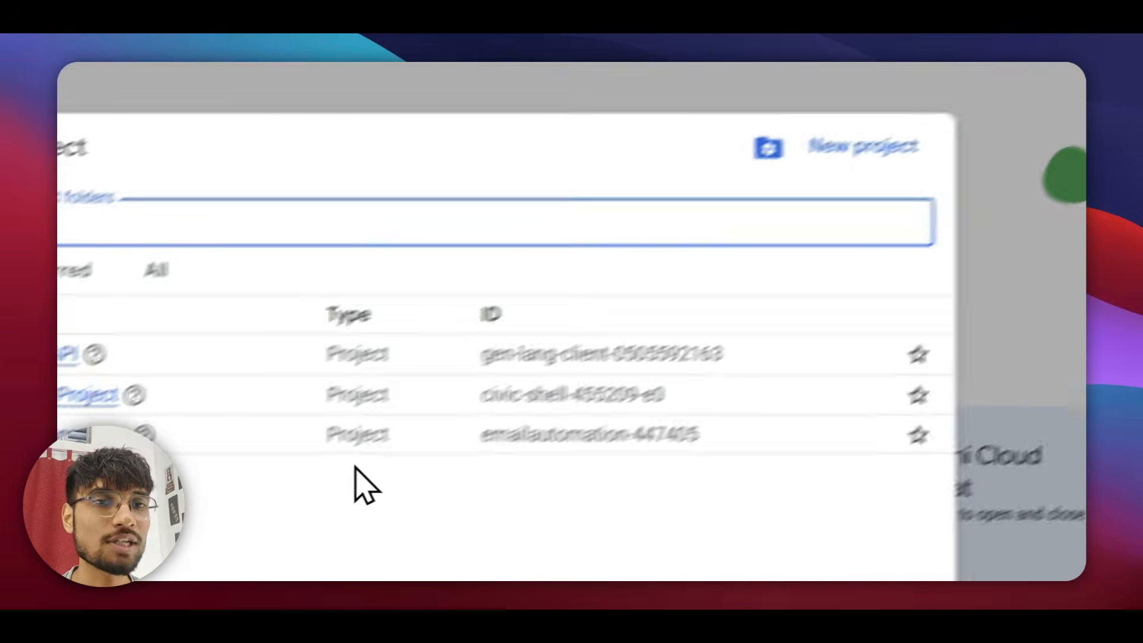
{"action": "left_click_drag", "start_coordinate": [453, 426], "coordinate": [510, 473]}
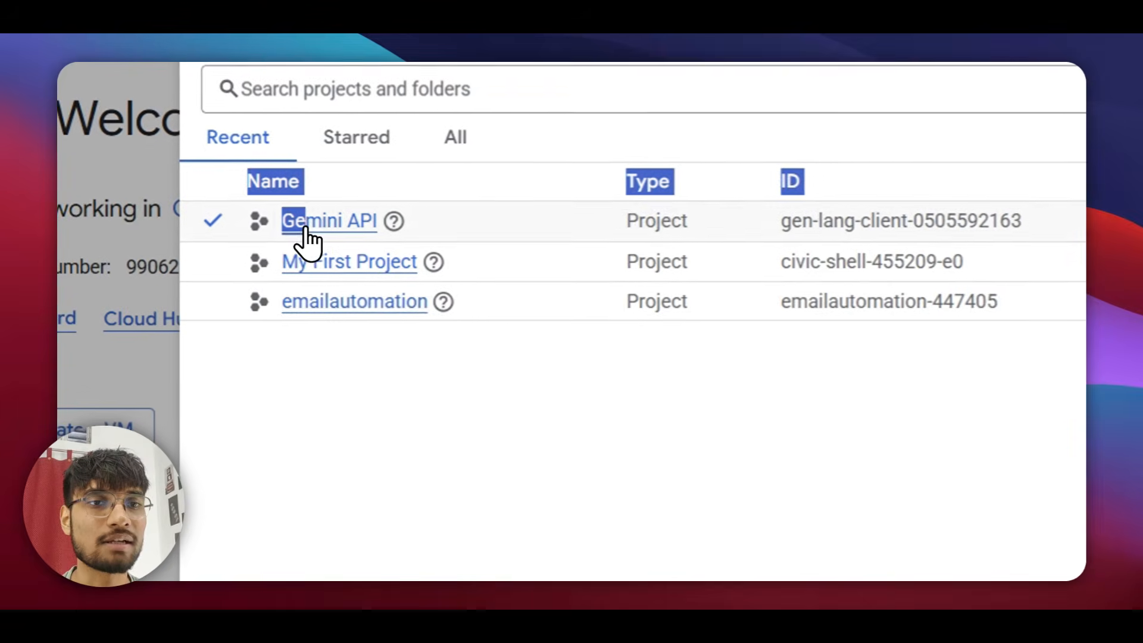
{"action": "left_click", "coordinate": [367, 412]}
Create a new project named 'meri marzi'.
{"action": "left_click", "coordinate": [872, 176]}
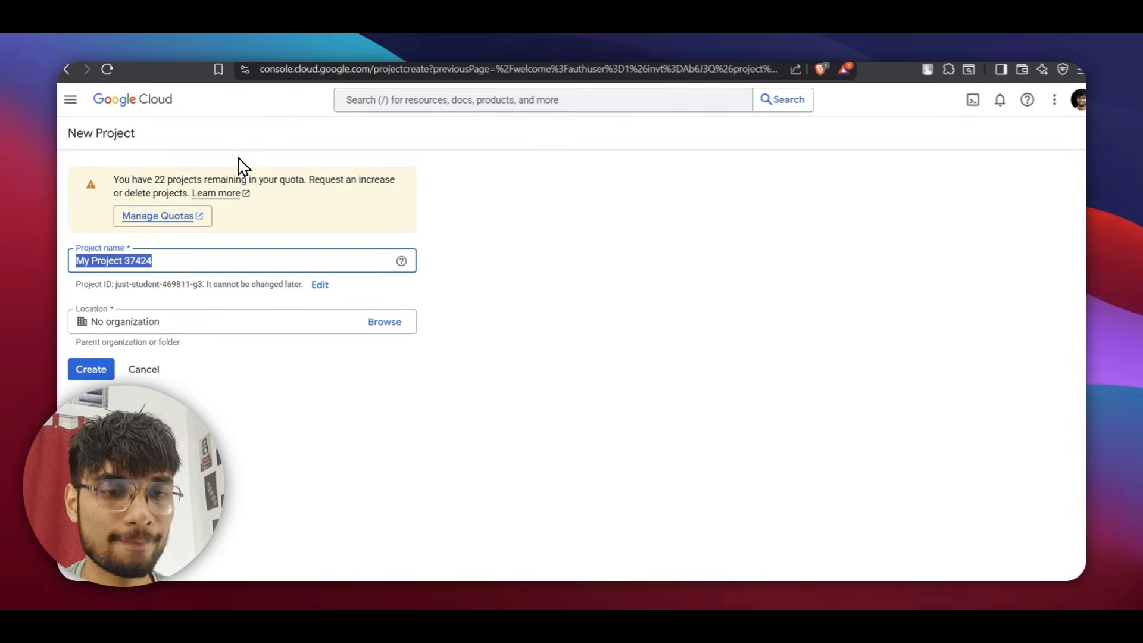
{"action": "type", "text": "eri"}
{"action": "key", "text": "BackSpace"}
{"action": "key", "text": "BackSpace"}
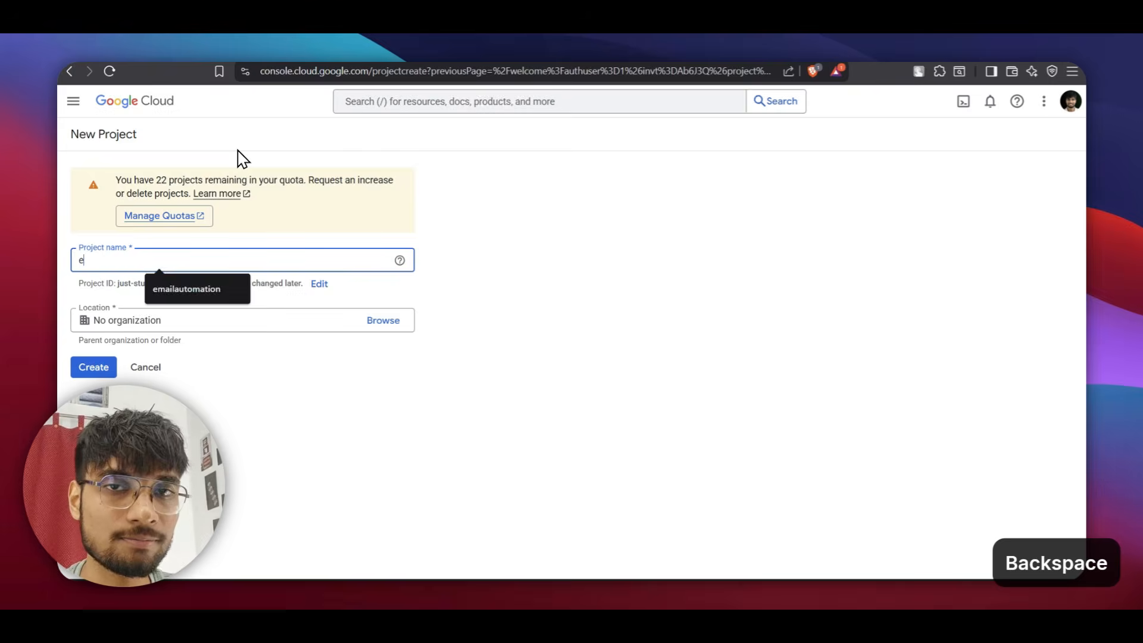
{"action": "type", "text": "meri "}
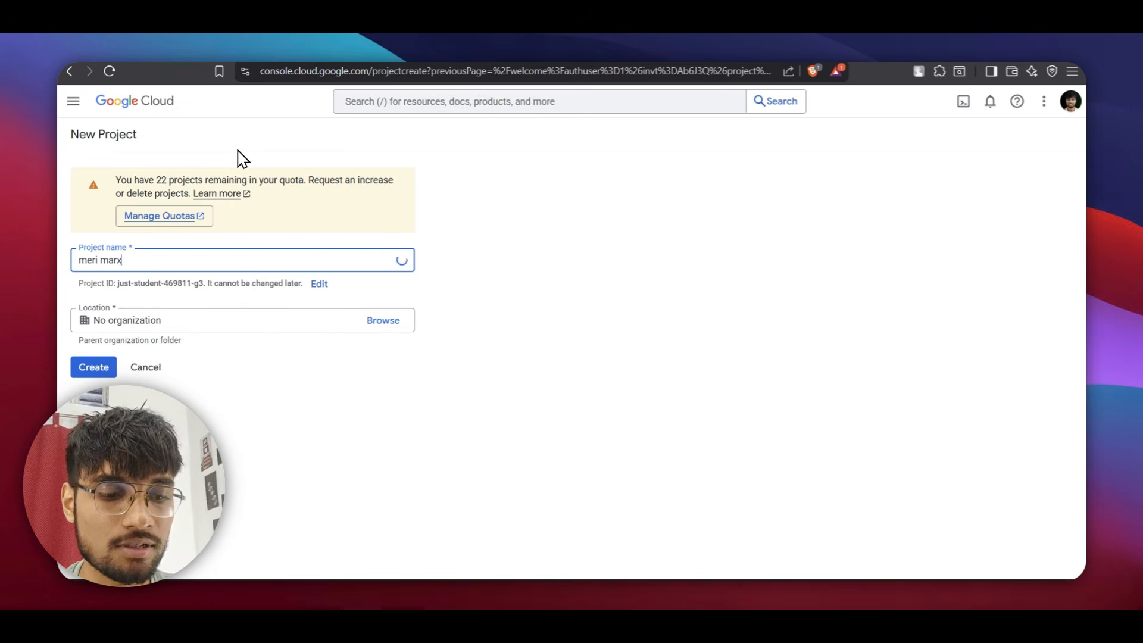
{"action": "type", "text": "marx"}
{"action": "key", "text": "BackSpace"}
{"action": "type", "text": "zi"}
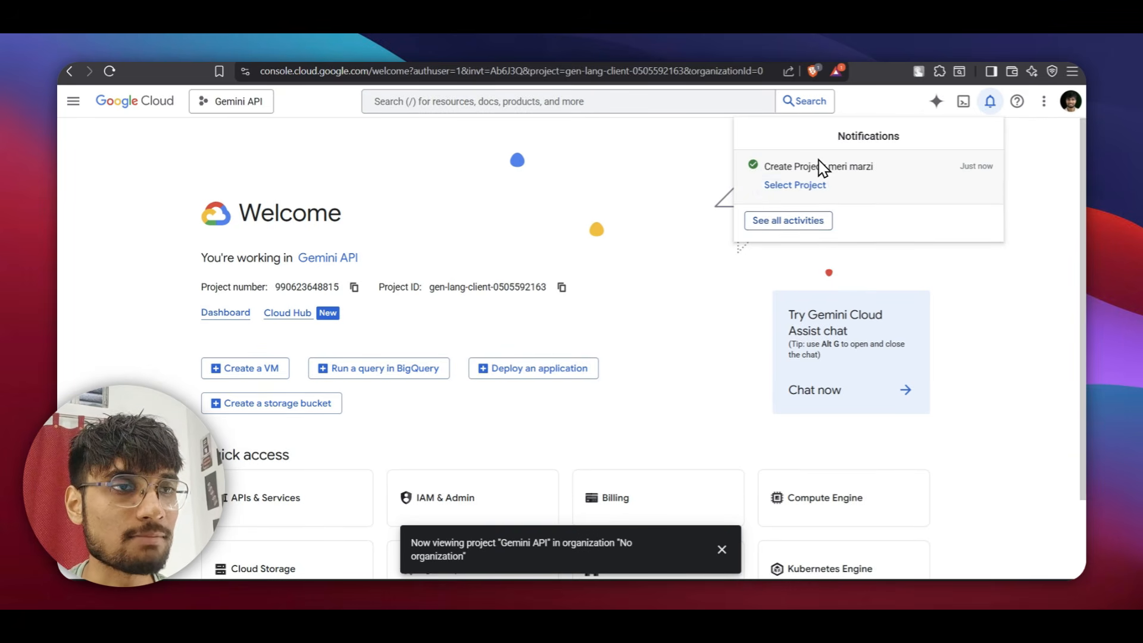
Switch the console to the new meri marzi project.
{"action": "left_click", "coordinate": [812, 187]}
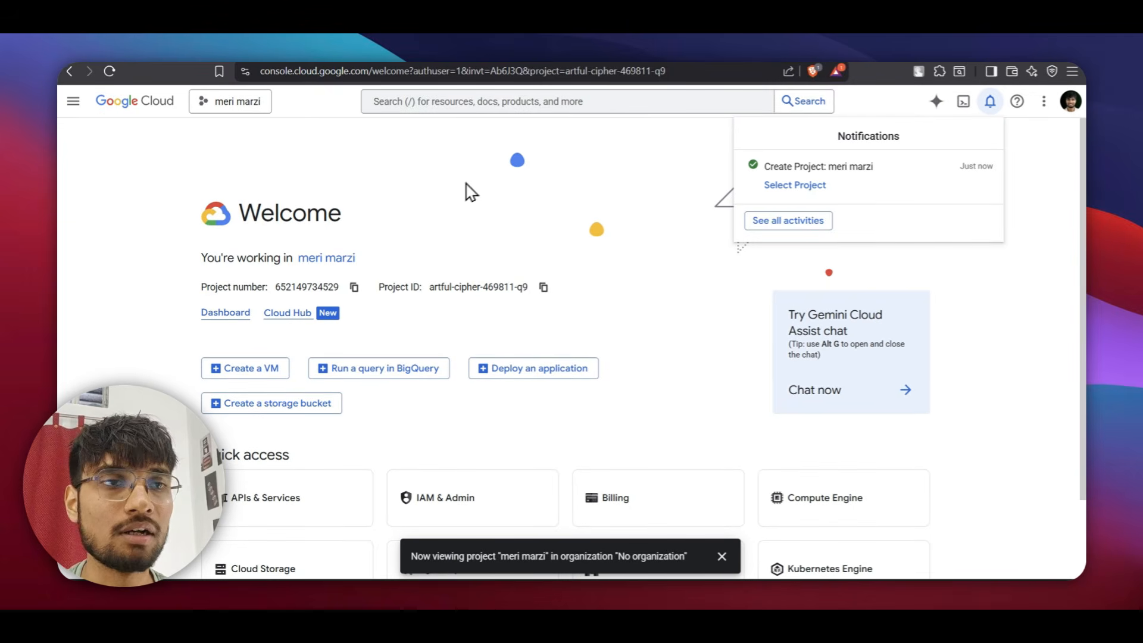
{"action": "left_click", "coordinate": [553, 179]}
{"action": "scroll", "coordinate": [615, 214], "scroll_direction": "down", "scroll_amount": 2}
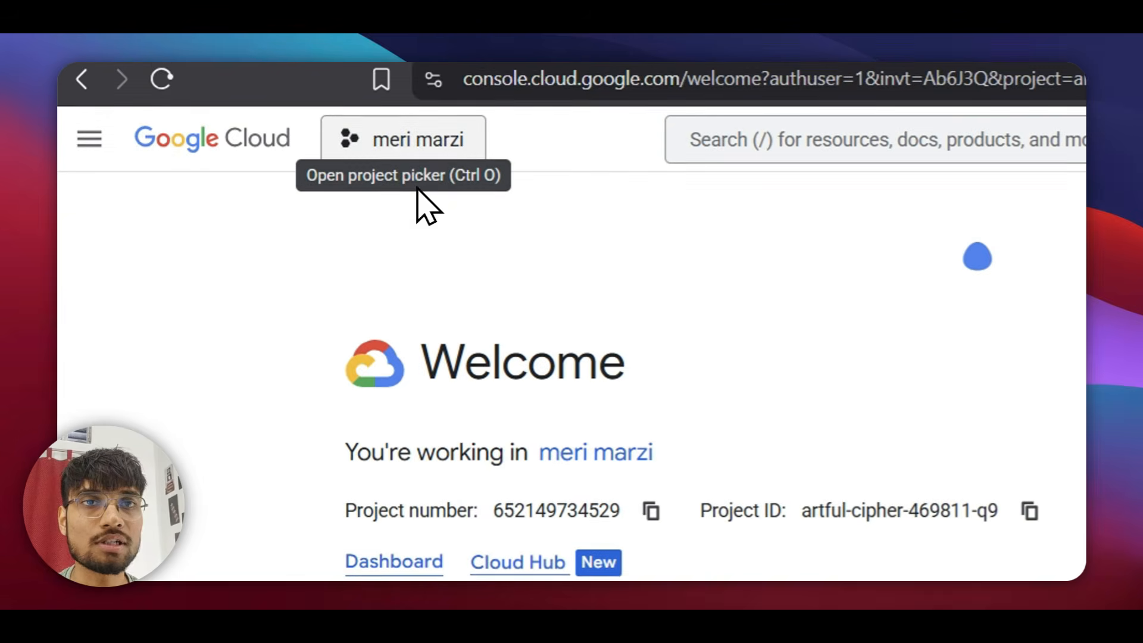
{"action": "left_click", "coordinate": [428, 143]}
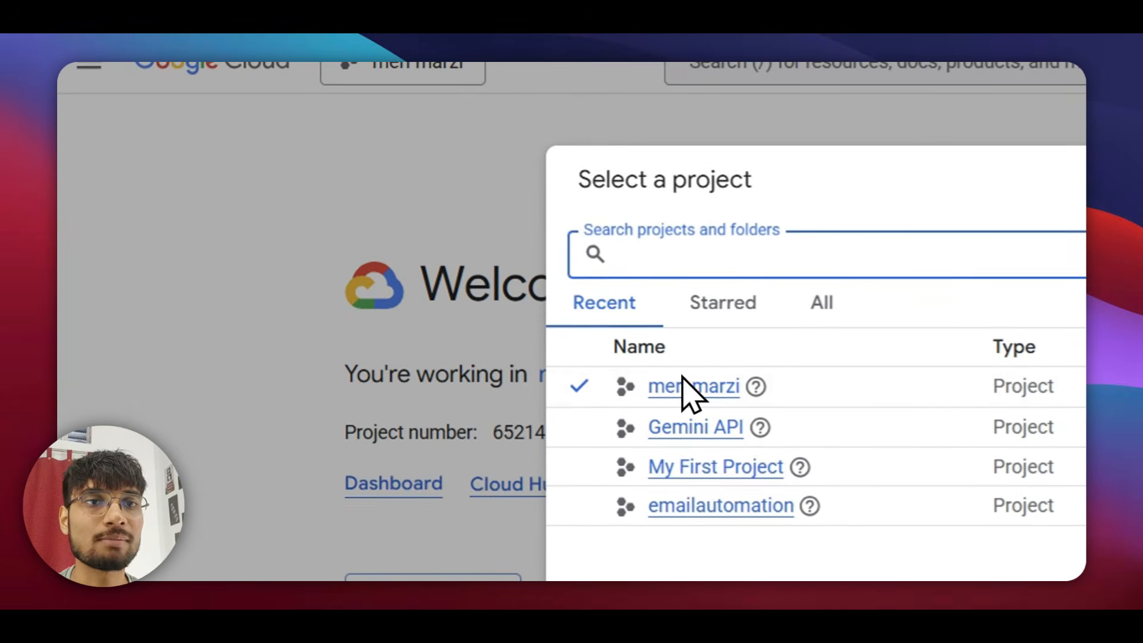
{"action": "left_click", "coordinate": [677, 358]}
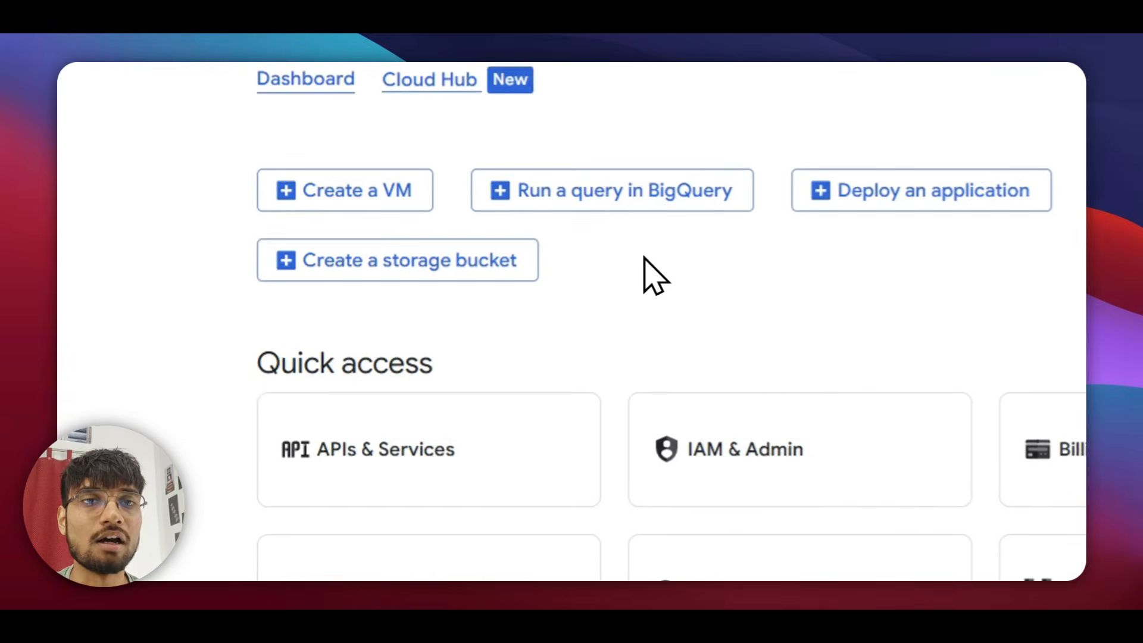
Go to APIs & Services > Credentials and start creating an OAuth client ID.
{"action": "left_click", "coordinate": [476, 461]}
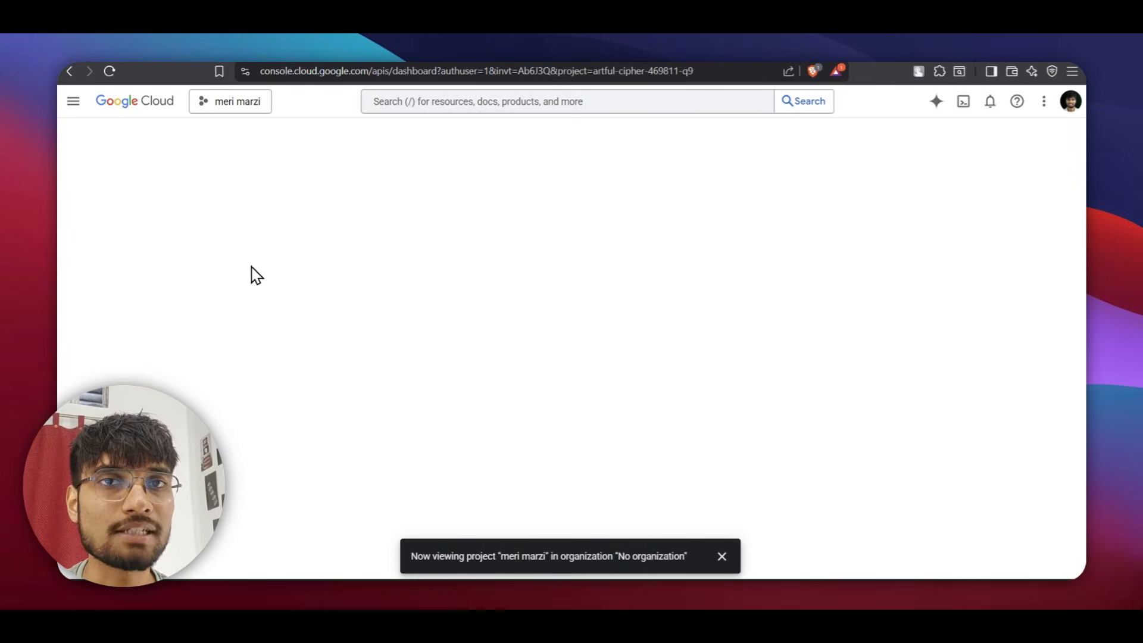
{"action": "left_click", "coordinate": [73, 100]}
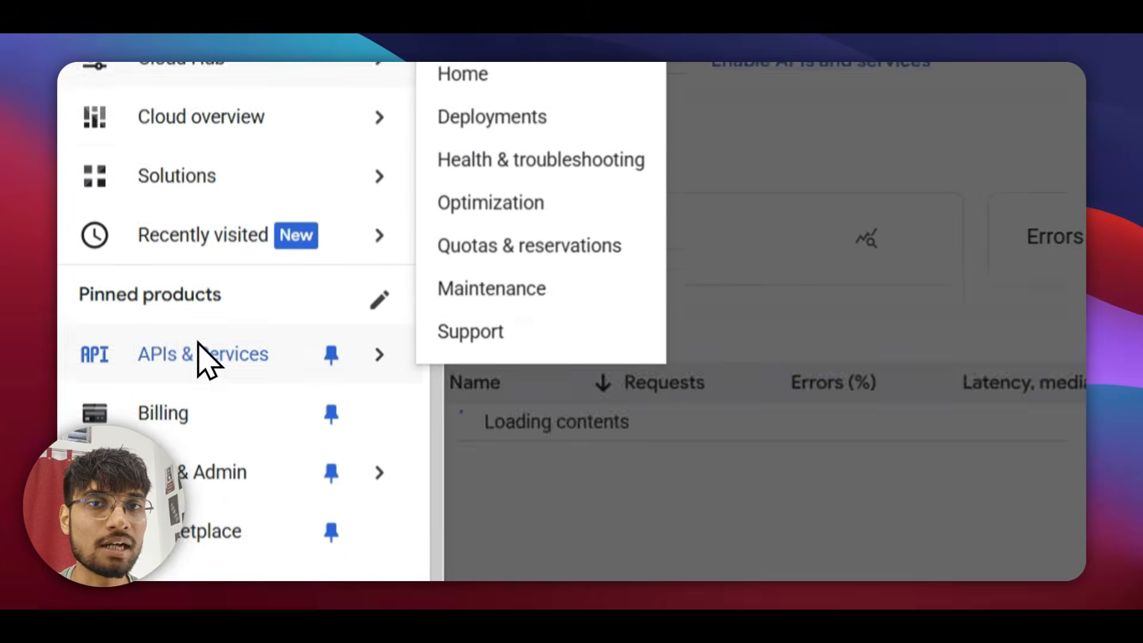
{"action": "mouse_move", "coordinate": [229, 328]}
{"action": "left_click", "coordinate": [595, 341]}
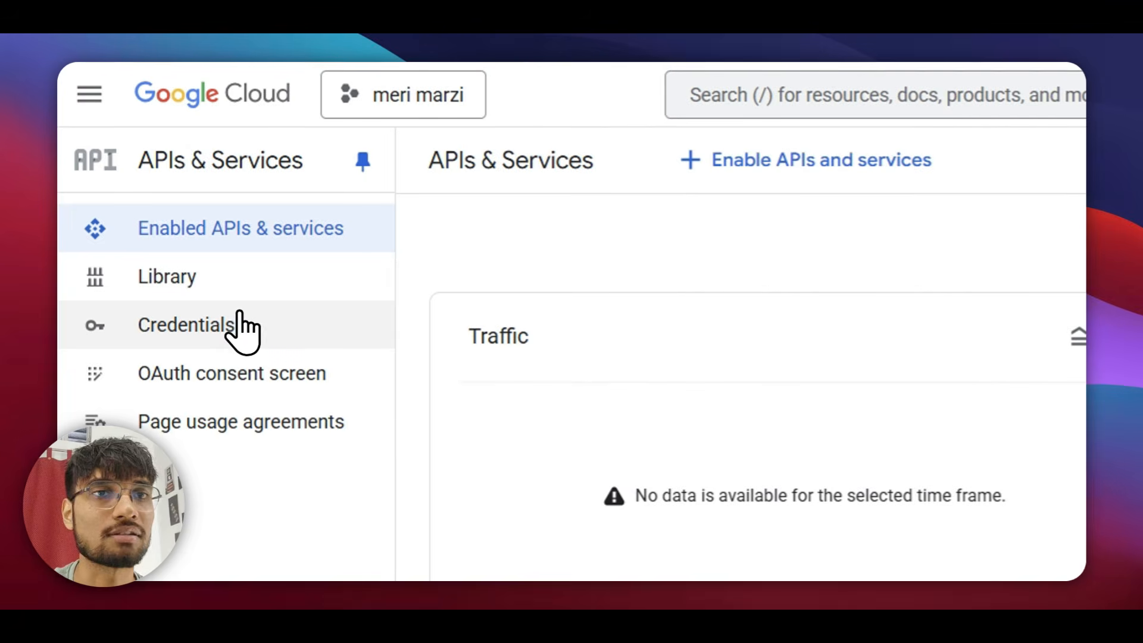
{"action": "left_click", "coordinate": [221, 321]}
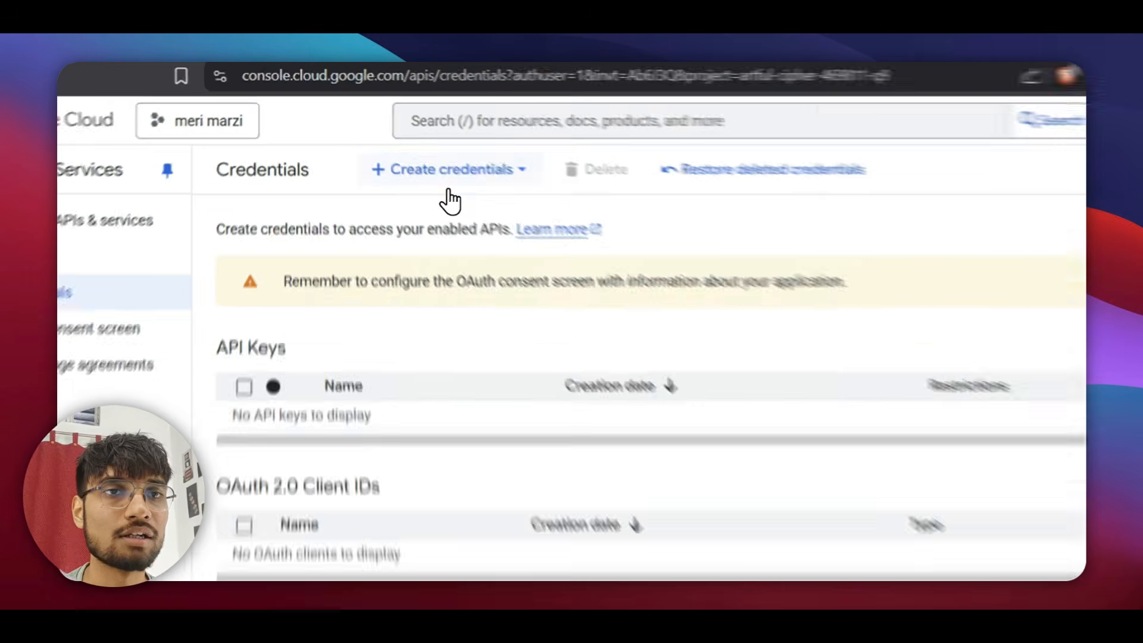
{"action": "left_click", "coordinate": [400, 135]}
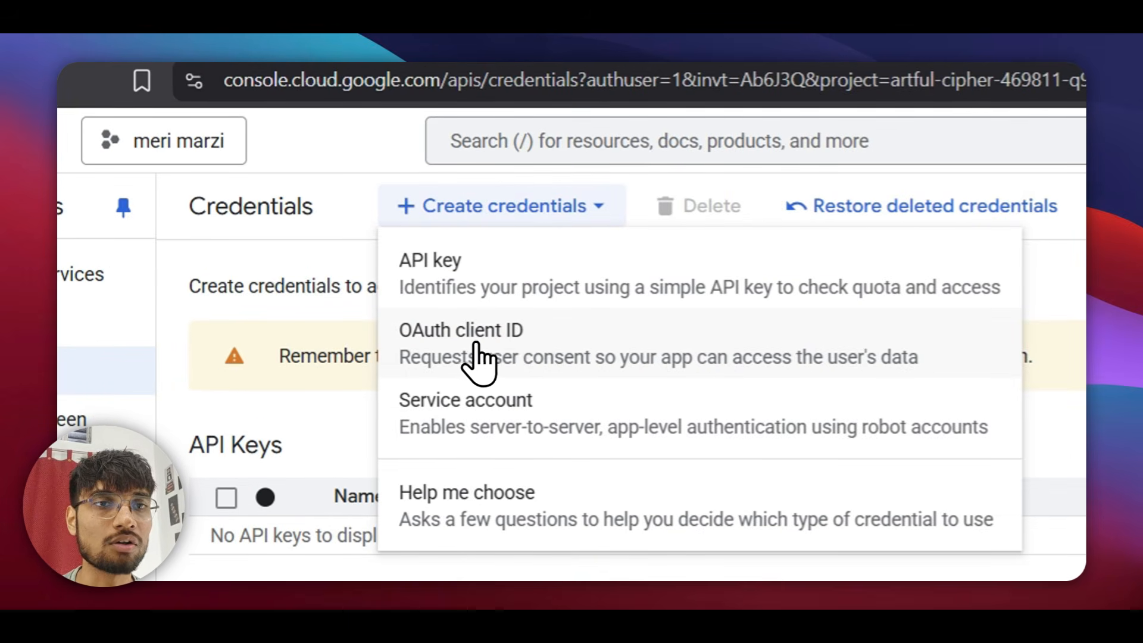
{"action": "left_click", "coordinate": [479, 351]}
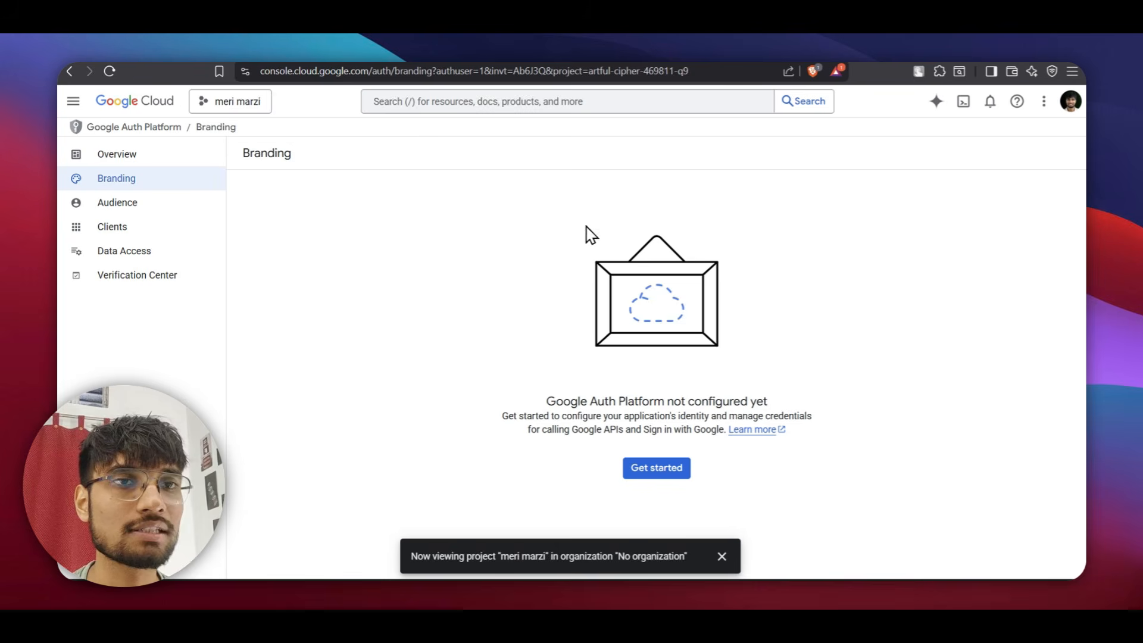
Start the Google Auth Platform setup with the account as support email and External audience.
{"action": "left_click", "coordinate": [641, 459]}
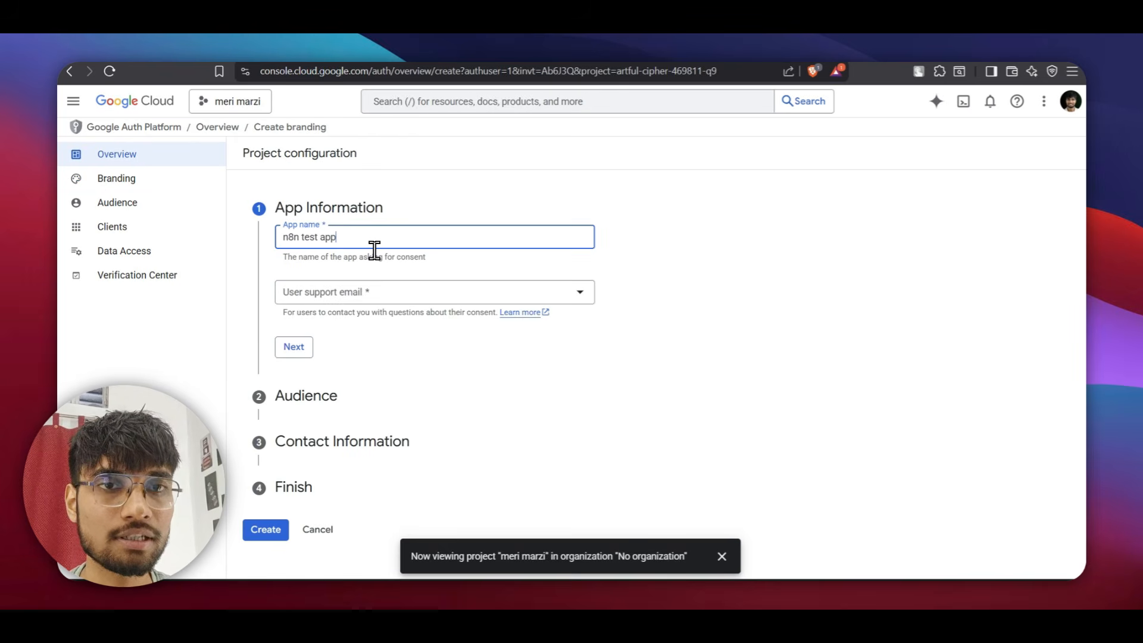
{"action": "left_click", "coordinate": [325, 300]}
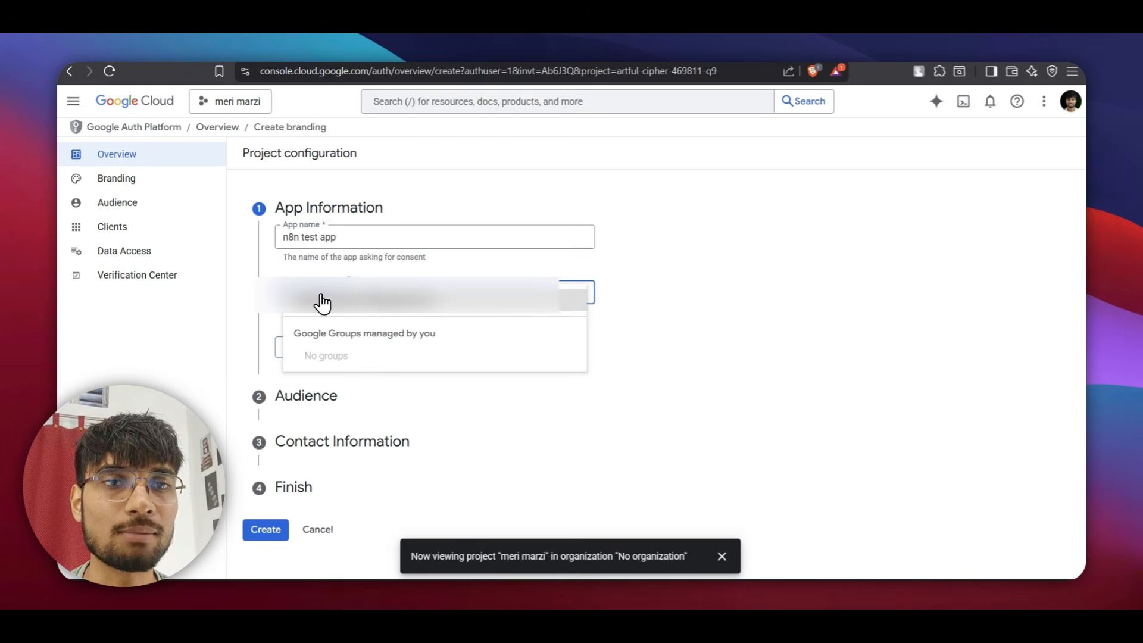
{"action": "left_click", "coordinate": [326, 309]}
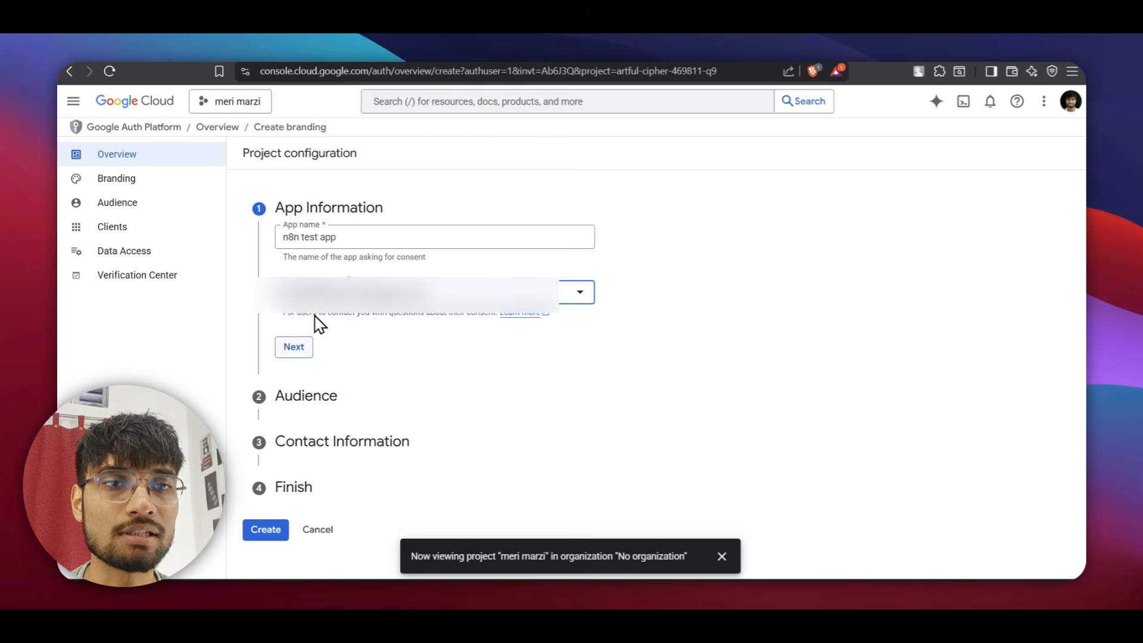
{"action": "left_click", "coordinate": [296, 351]}
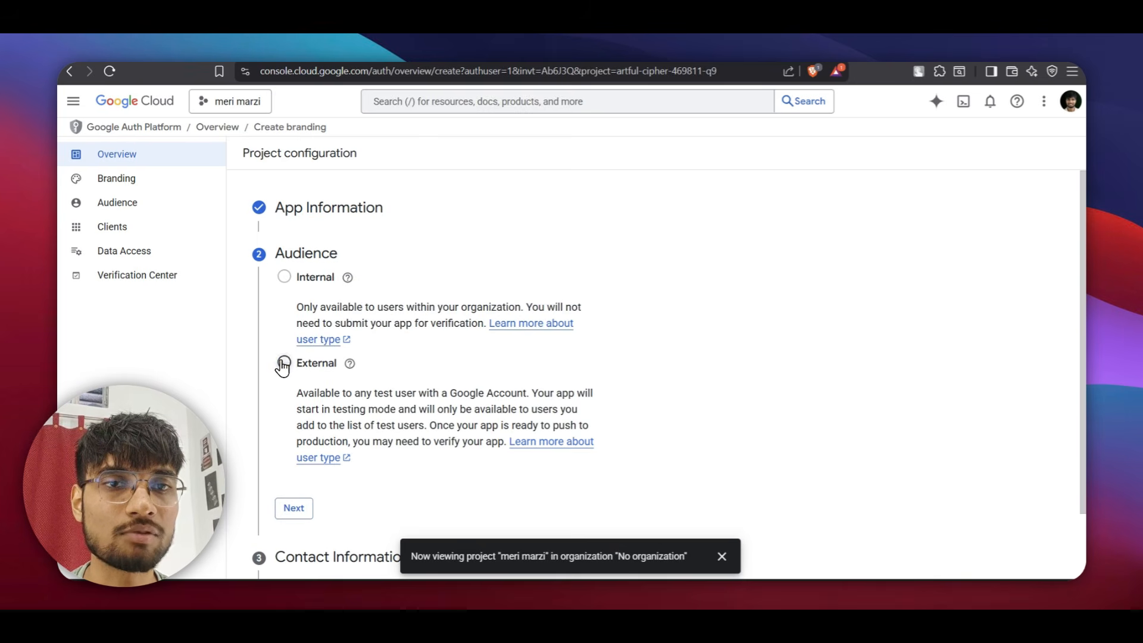
{"action": "left_click", "coordinate": [285, 362]}
{"action": "scroll", "coordinate": [286, 362], "scroll_direction": "down", "scroll_amount": 1}
{"action": "left_click", "coordinate": [307, 438]}
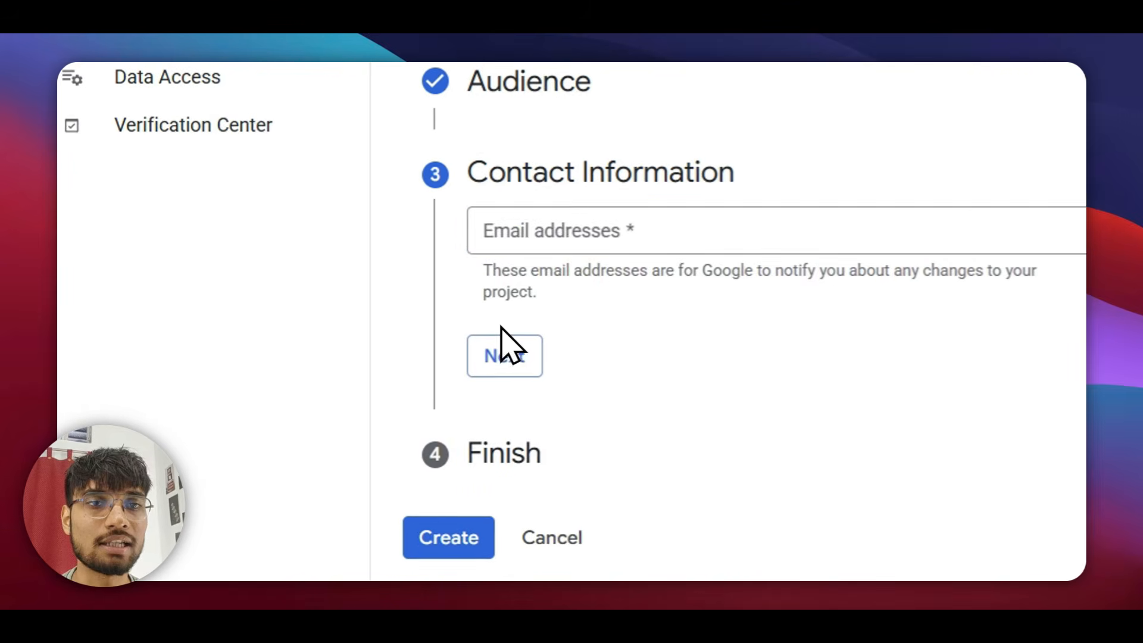
Enter the contact email address, agree to the User Data Policy, and finish the configuration.
{"action": "left_click", "coordinate": [313, 333]}
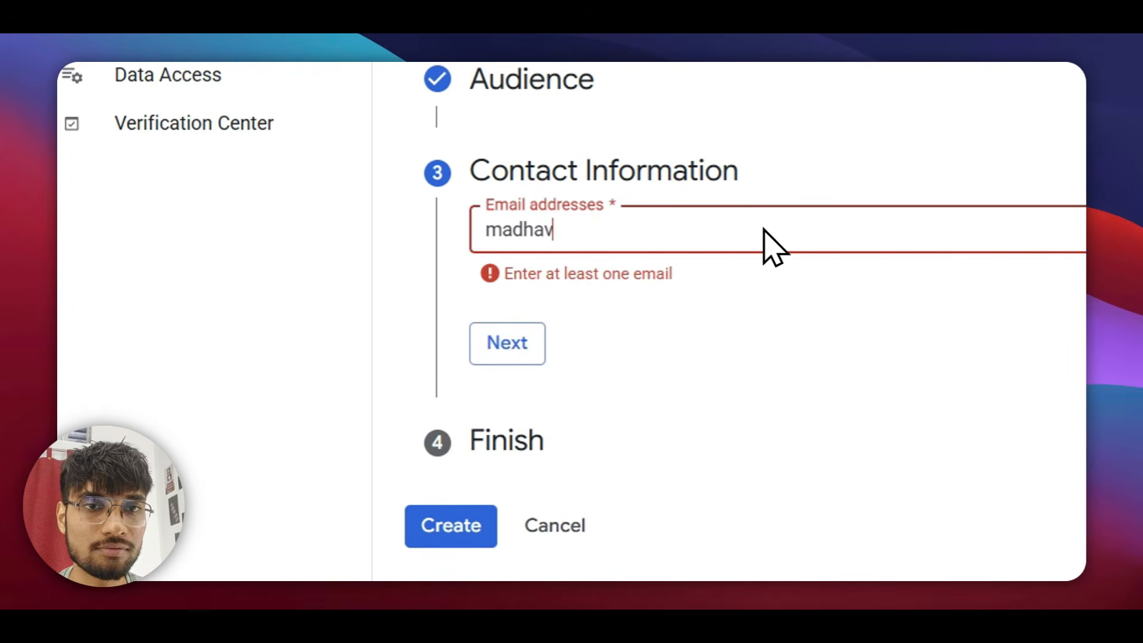
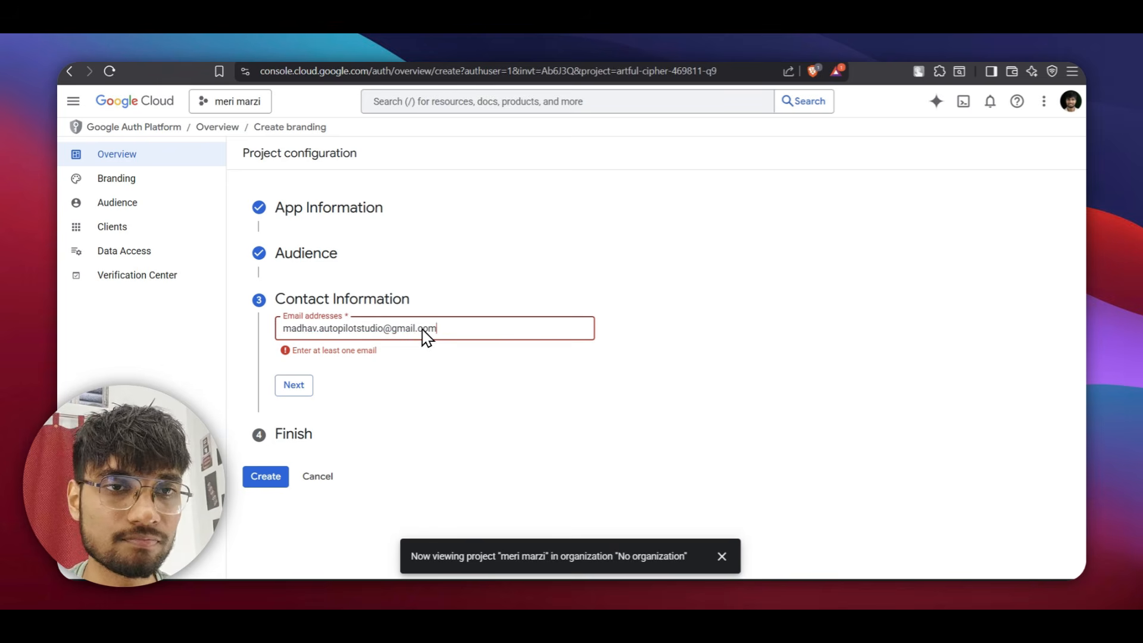
{"action": "key", "text": "Return"}
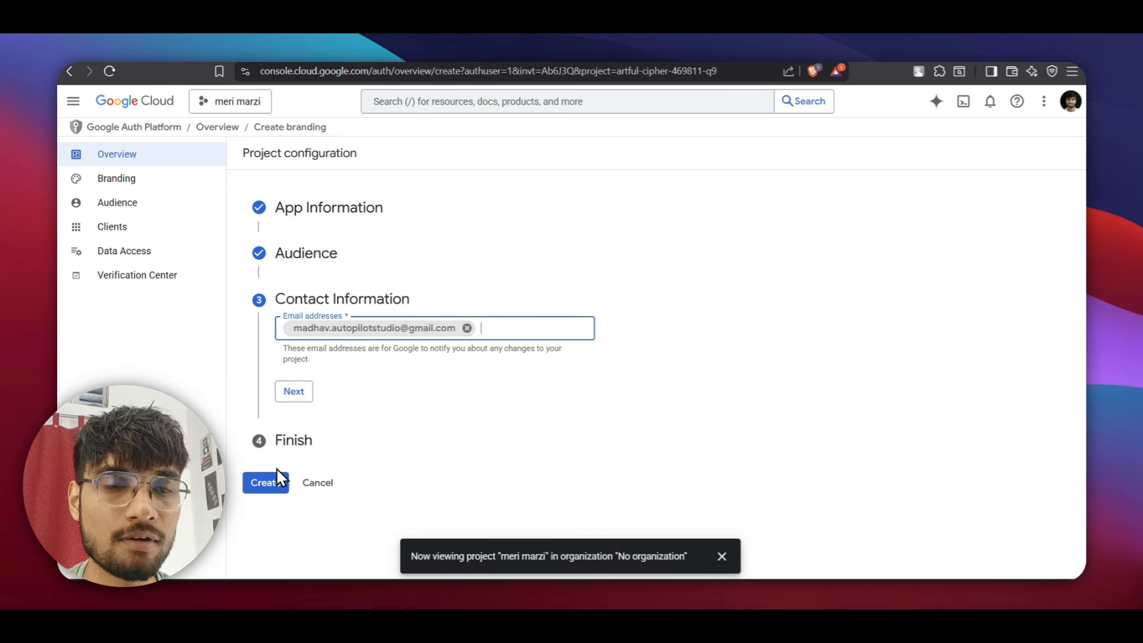
{"action": "left_click", "coordinate": [293, 391]}
{"action": "left_click", "coordinate": [284, 368]}
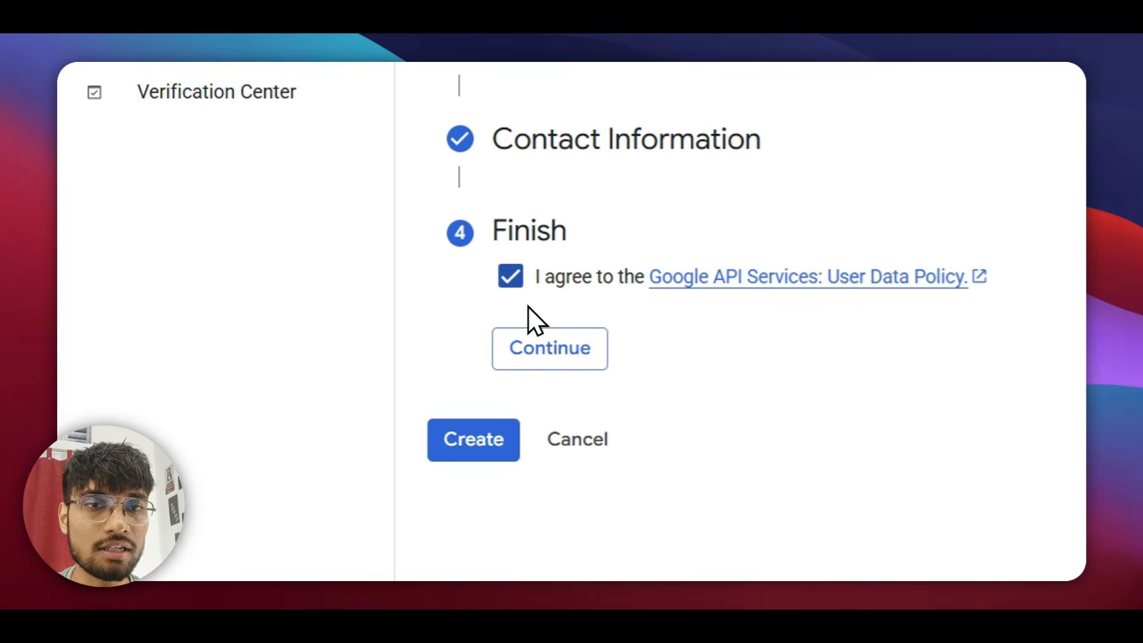
{"action": "left_click", "coordinate": [531, 346]}
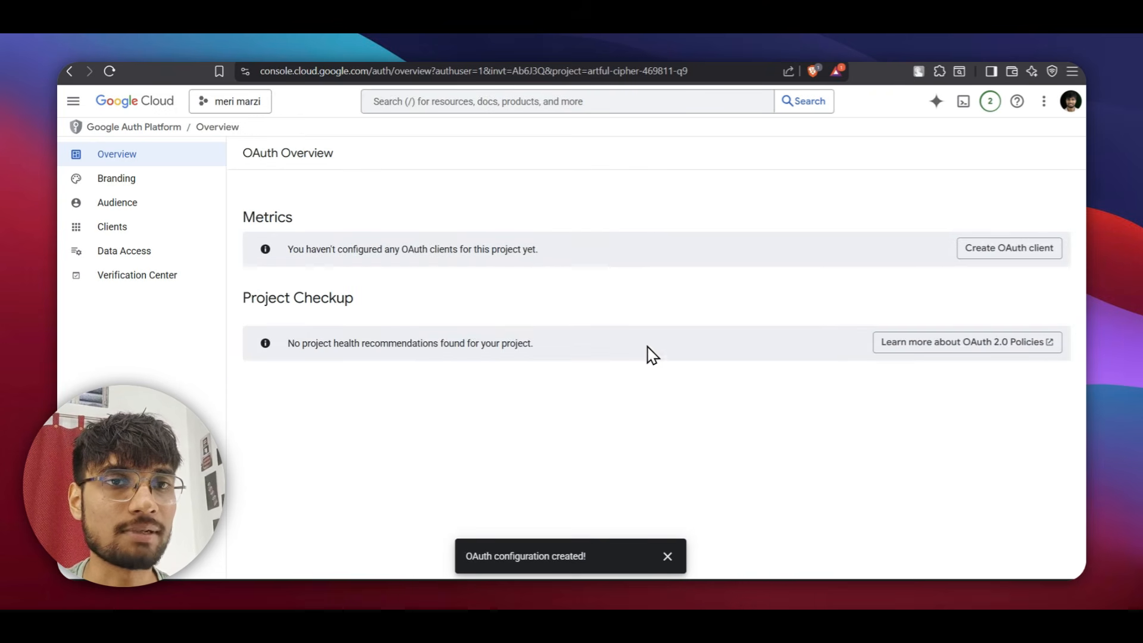
Start a new OAuth client with application type Web application.
{"action": "left_click", "coordinate": [1030, 250]}
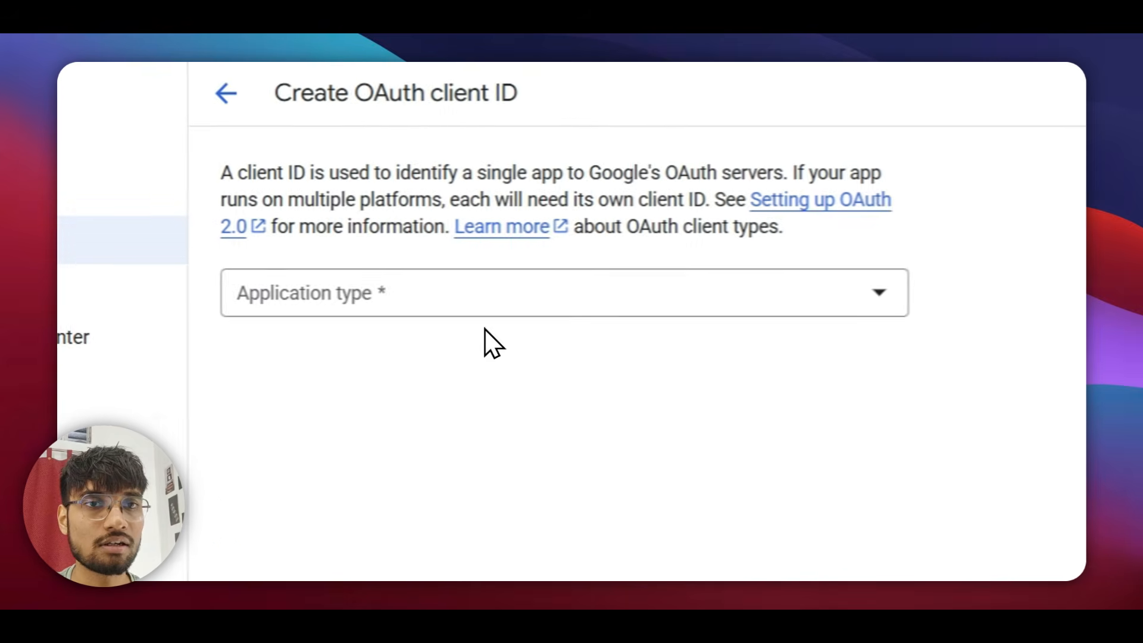
{"action": "left_click", "coordinate": [342, 300]}
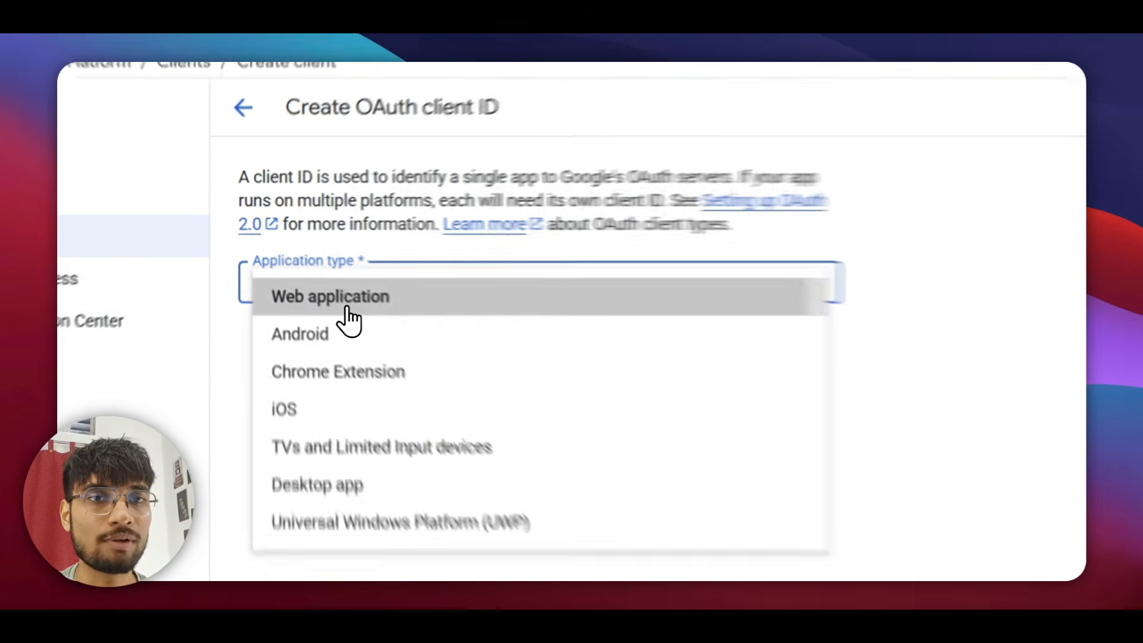
{"action": "left_click", "coordinate": [349, 309]}
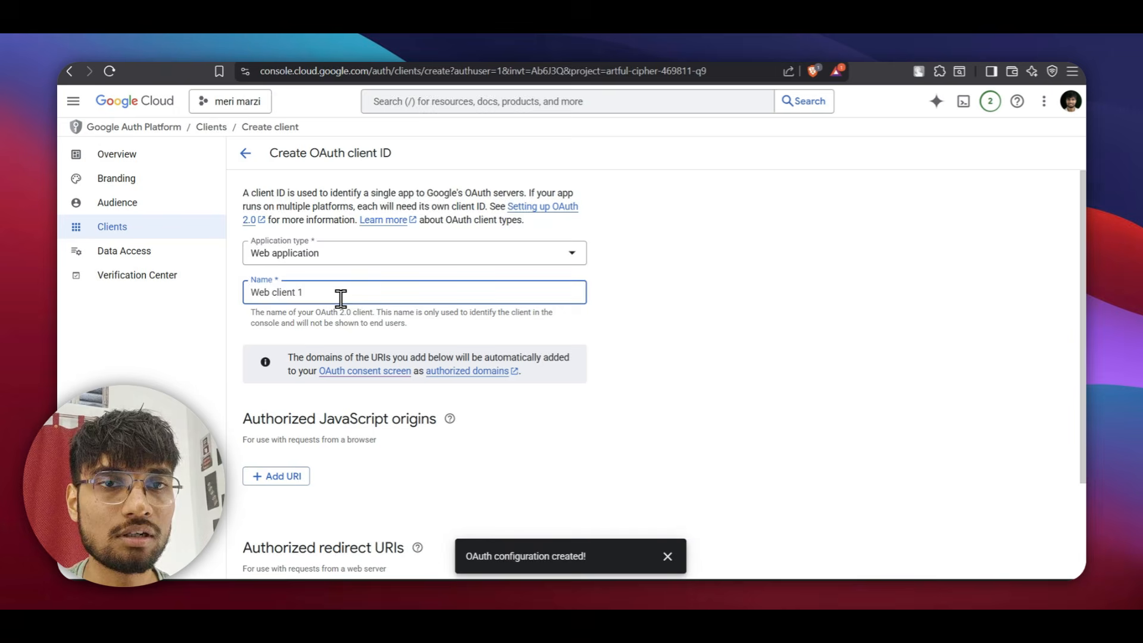
Add the n8n OAuth2 callback URL as an authorized redirect URI and create the client.
{"action": "scroll", "coordinate": [341, 298], "scroll_direction": "down", "scroll_amount": 2}
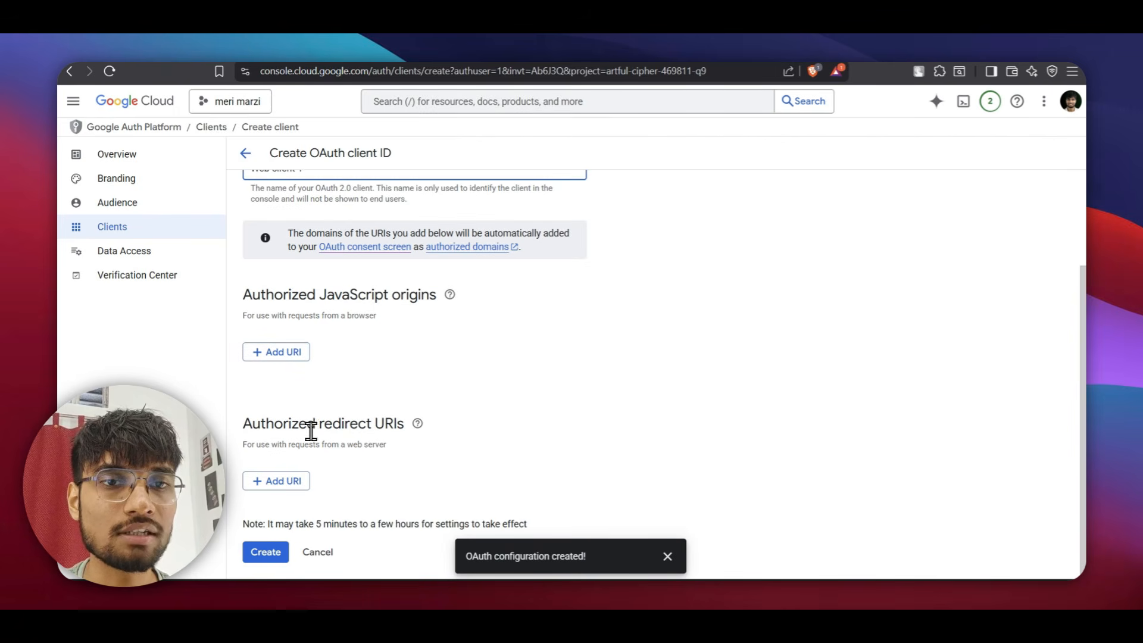
{"action": "left_click_drag", "start_coordinate": [244, 424], "coordinate": [435, 432]}
{"action": "left_click", "coordinate": [514, 344]}
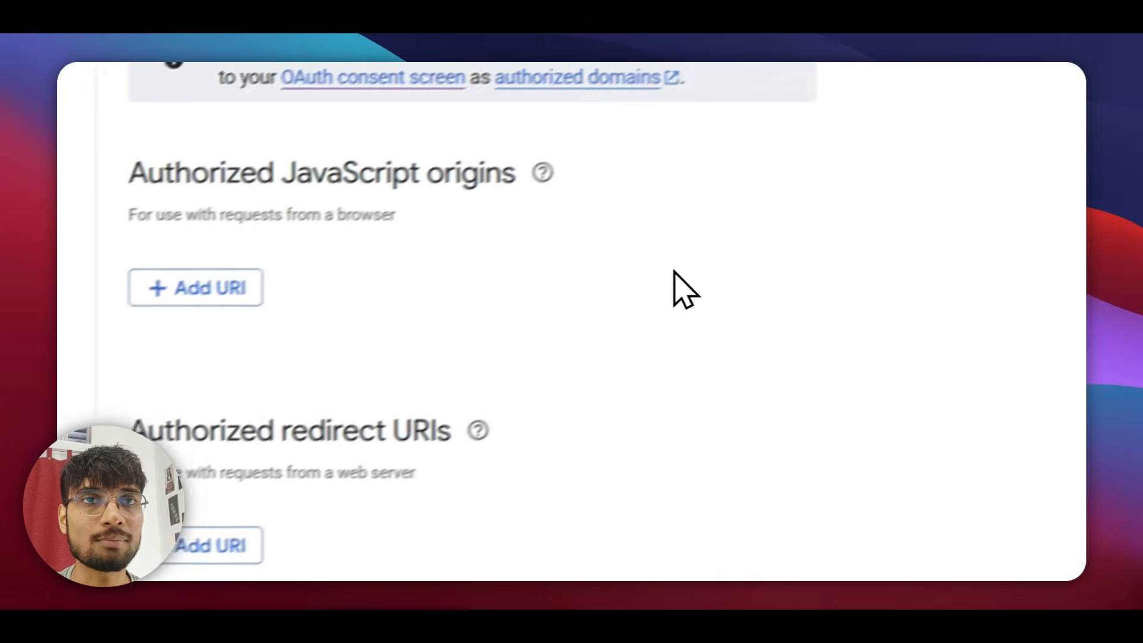
{"action": "key", "text": "alt+Escape"}
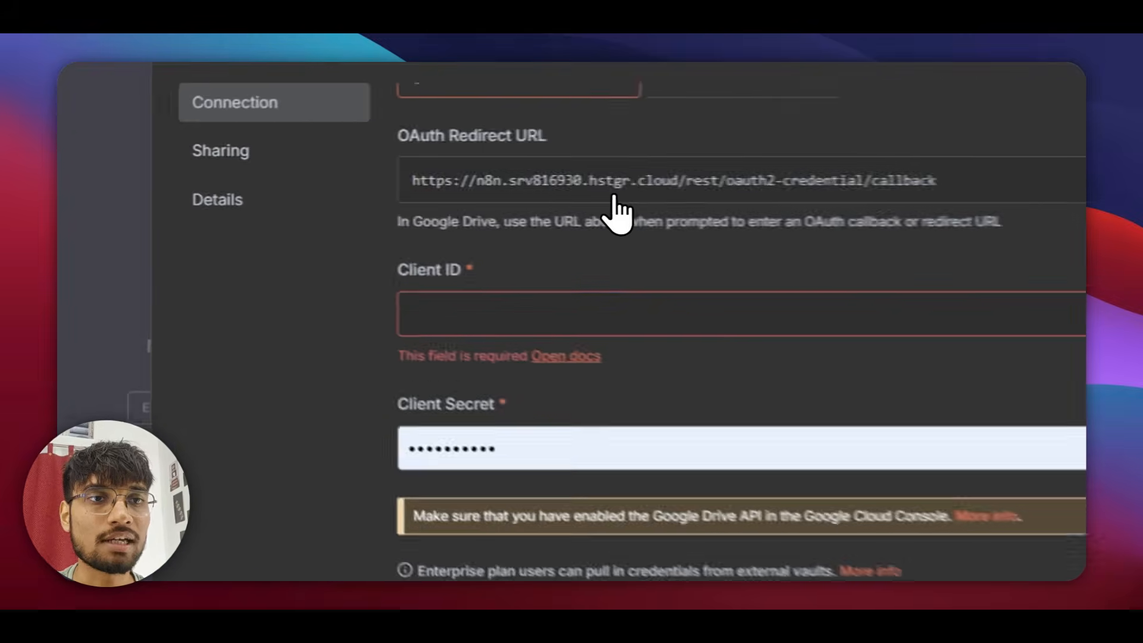
{"action": "key", "text": "alt+Escape"}
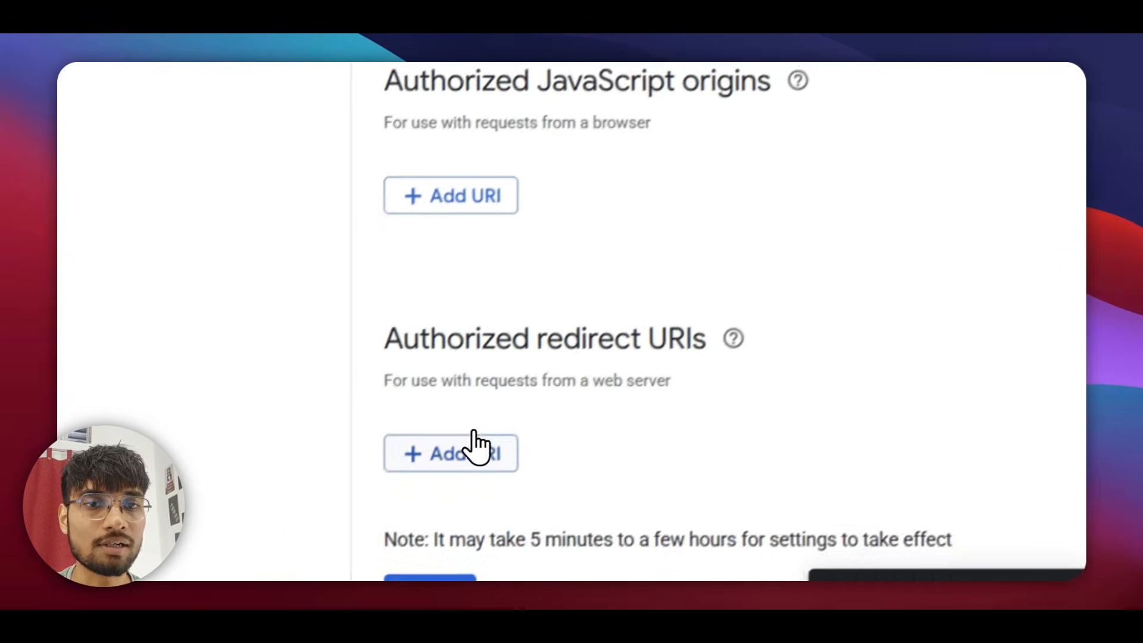
{"action": "left_click", "coordinate": [473, 443]}
{"action": "type", "text": "https://n8n.srv816950.hstgr.cloud/rest/oauth2-credential/callback"}
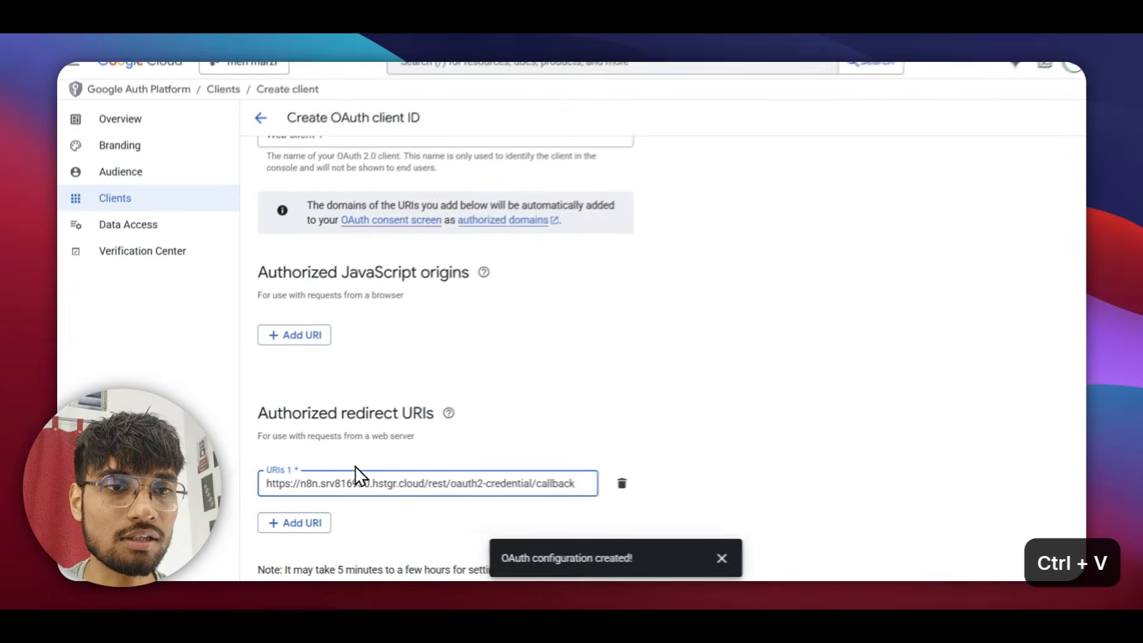
{"action": "scroll", "coordinate": [393, 467], "scroll_direction": "down", "scroll_amount": 2}
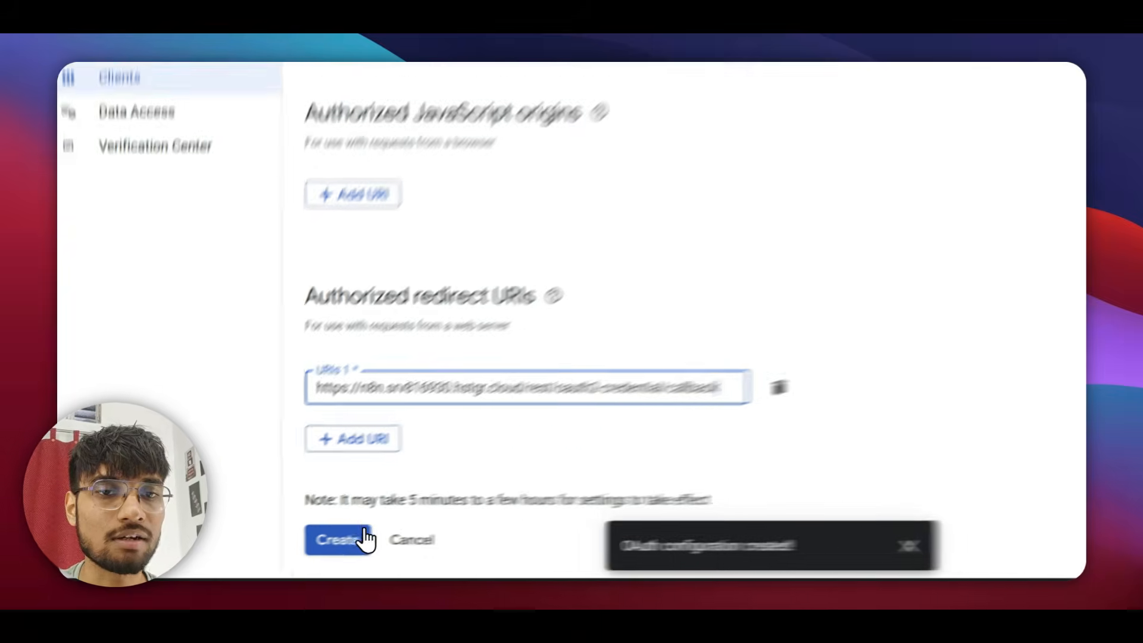
{"action": "left_click", "coordinate": [365, 536]}
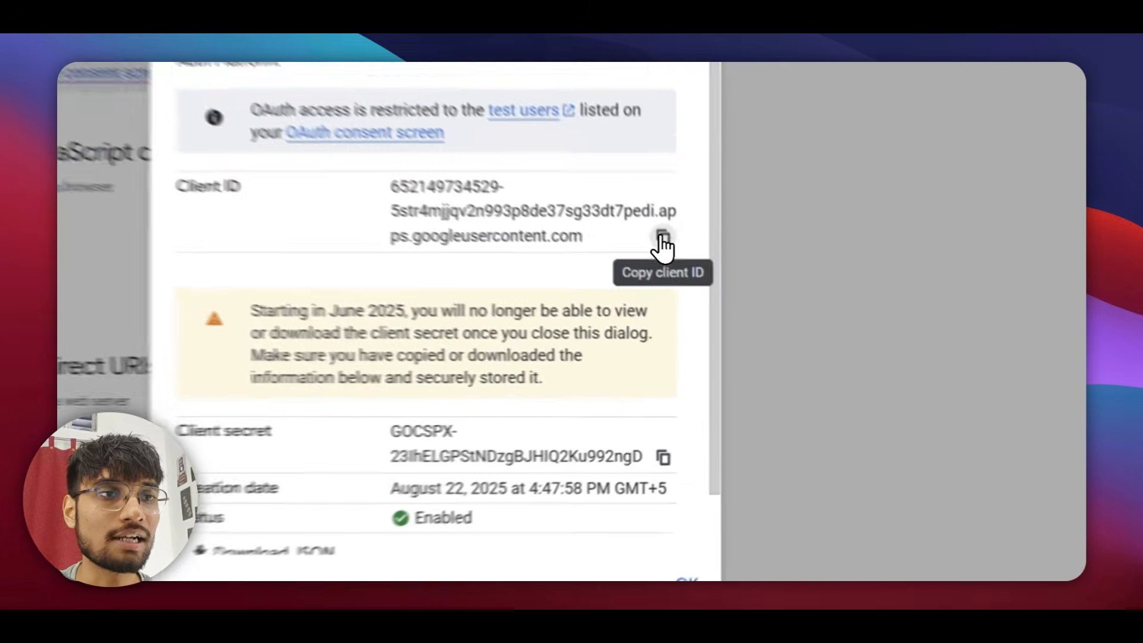
Copy the new OAuth client ID into the n8n Google Drive credential's Client ID field.
{"action": "left_click", "coordinate": [707, 303]}
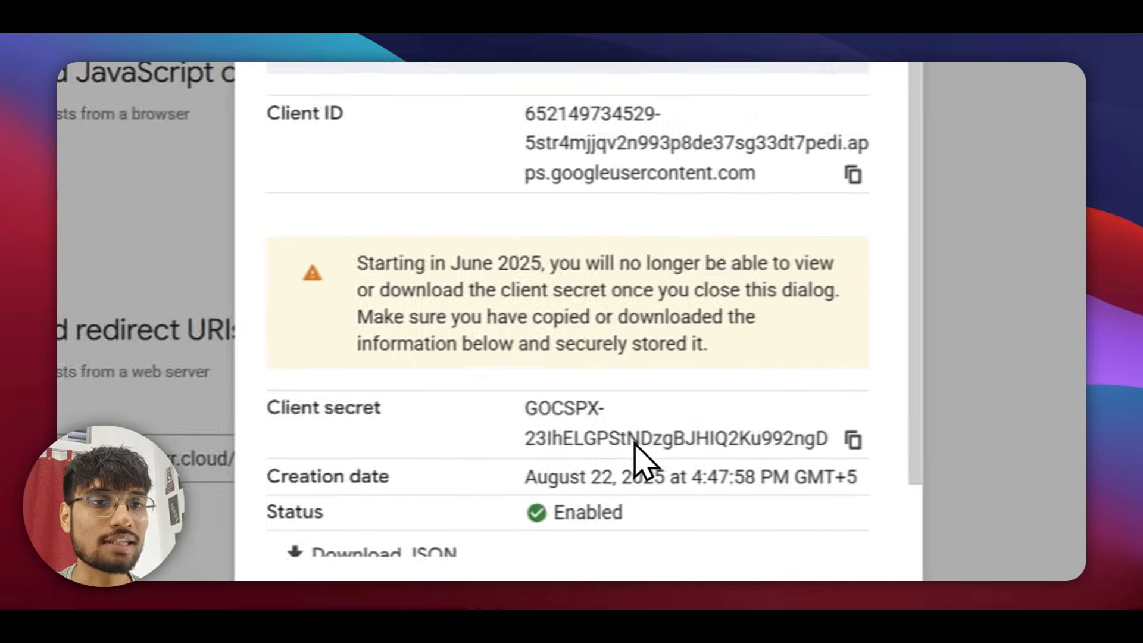
{"action": "key", "text": "alt+Escape"}
{"action": "left_click", "coordinate": [337, 215]}
{"action": "key", "text": "ctrl+v"}
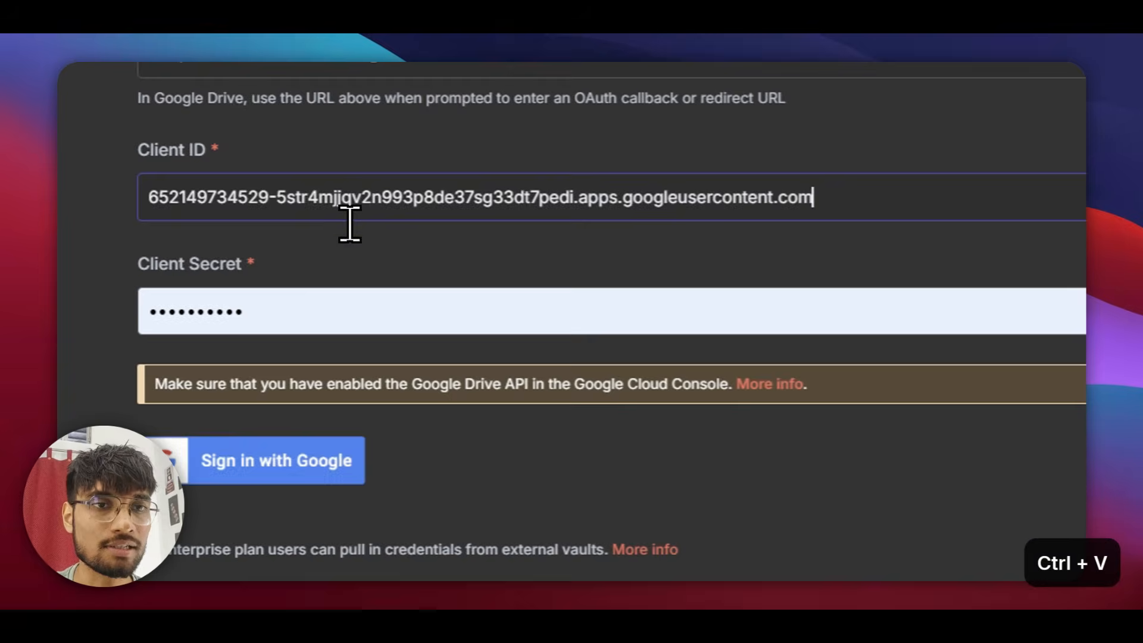
{"action": "key", "text": "alt+Escape"}
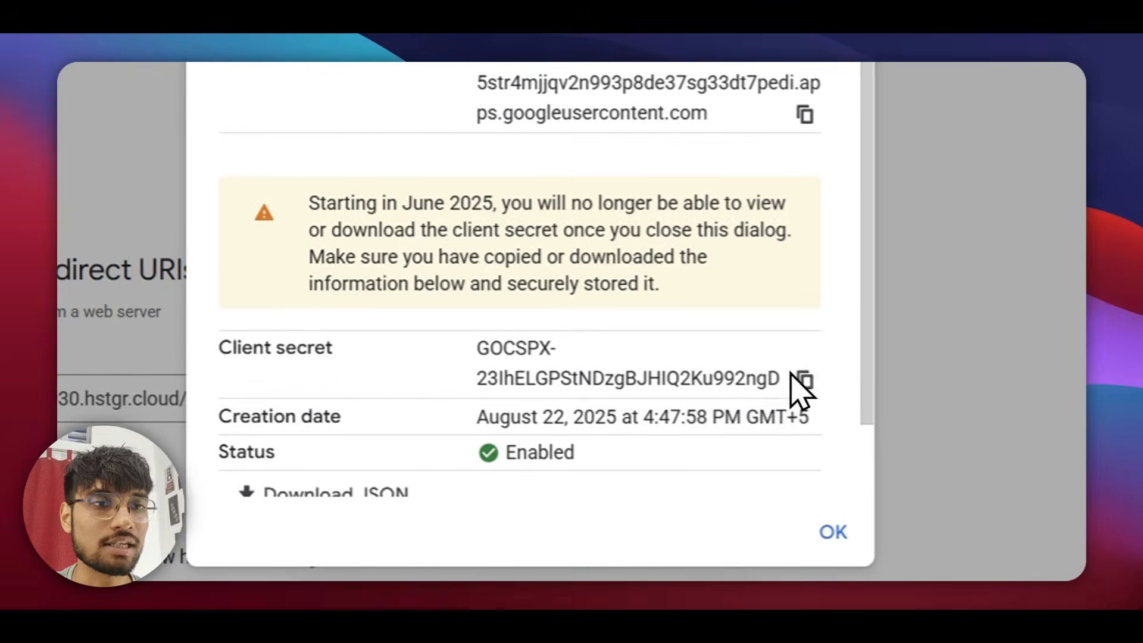
Paste the client secret into the credential and start Sign in with Google.
{"action": "left_click", "coordinate": [792, 375]}
{"action": "key", "text": "alt+Escape"}
{"action": "left_click", "coordinate": [344, 268]}
{"action": "key", "text": "ctrl+v"}
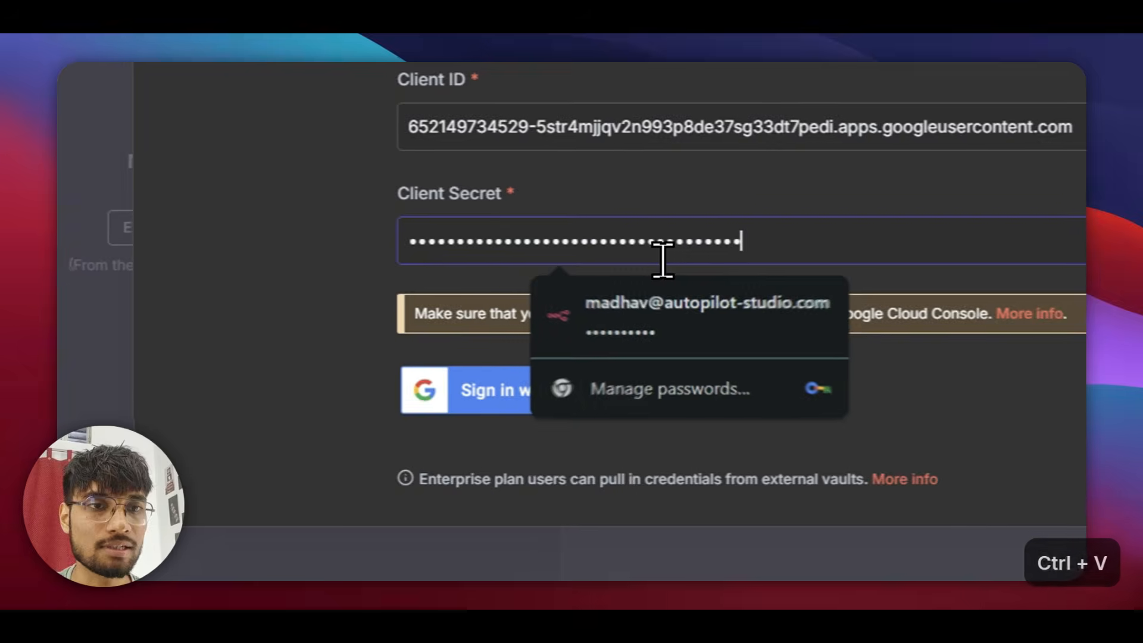
{"action": "left_click", "coordinate": [393, 406]}
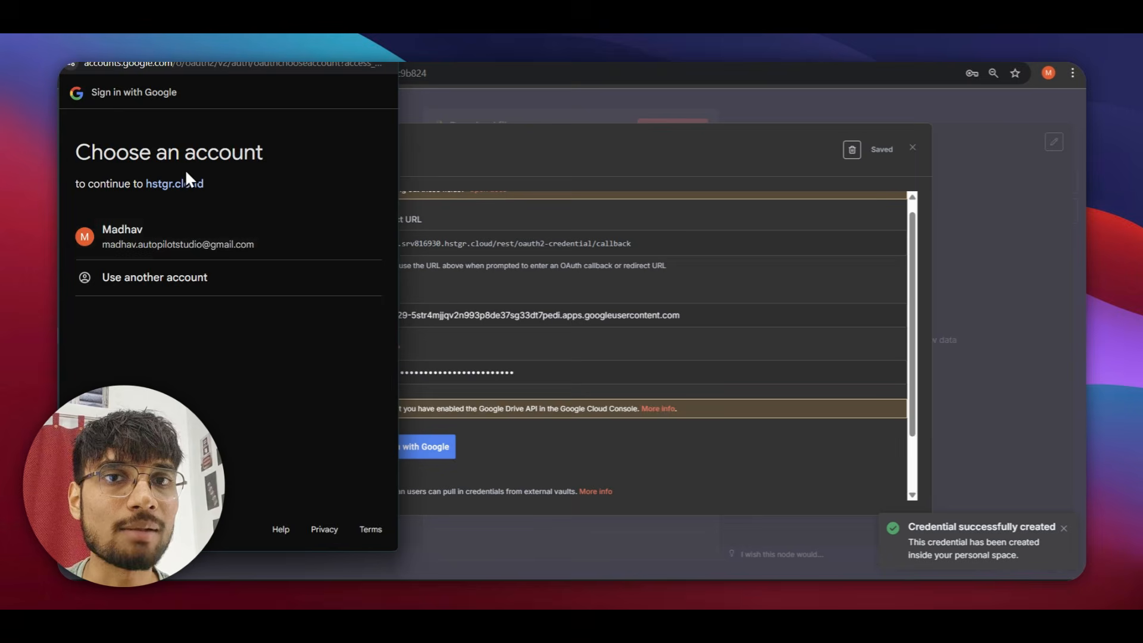
Choose the Google account, hit Error 403 access_denied, and return to the OAuth client details.
{"action": "left_click", "coordinate": [154, 234]}
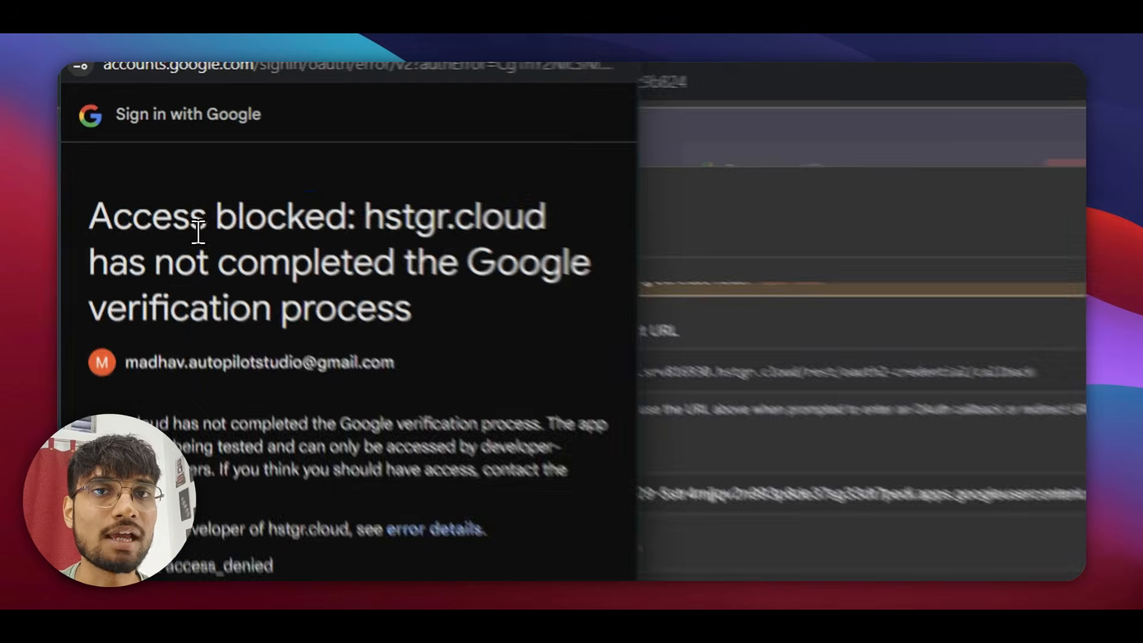
{"action": "left_click_drag", "start_coordinate": [198, 232], "coordinate": [360, 229]}
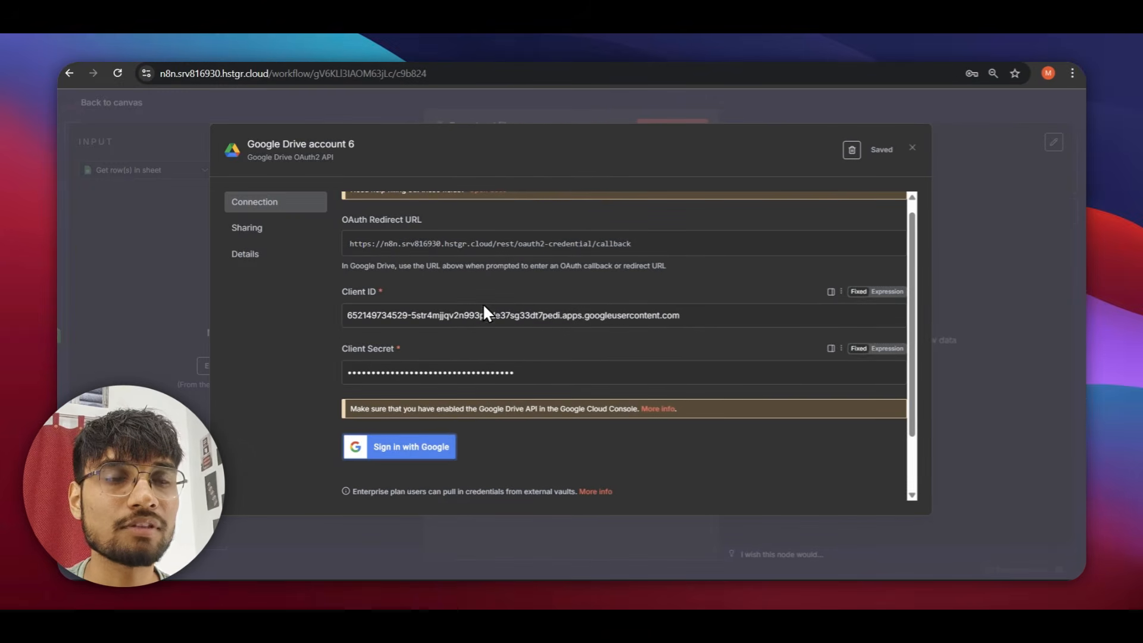
{"action": "key", "text": "alt+Escape"}
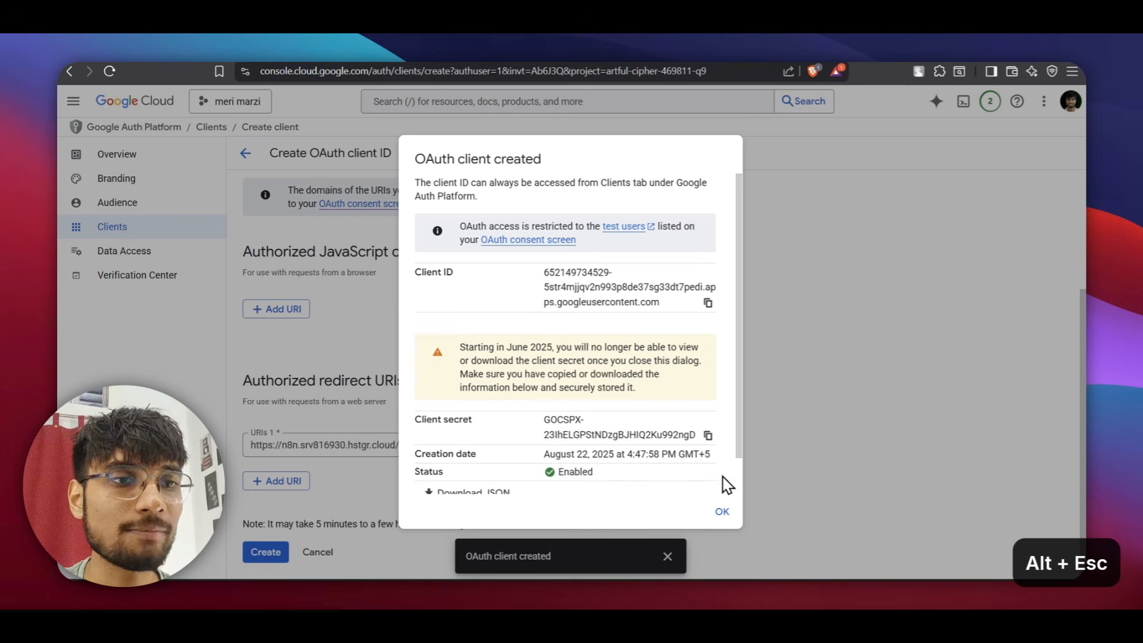
Close the 'OAuth client created' confirmation dialog.
{"action": "scroll", "coordinate": [728, 485], "scroll_direction": "down", "scroll_amount": 1}
{"action": "scroll", "coordinate": [588, 271], "scroll_direction": "up", "scroll_amount": 1}
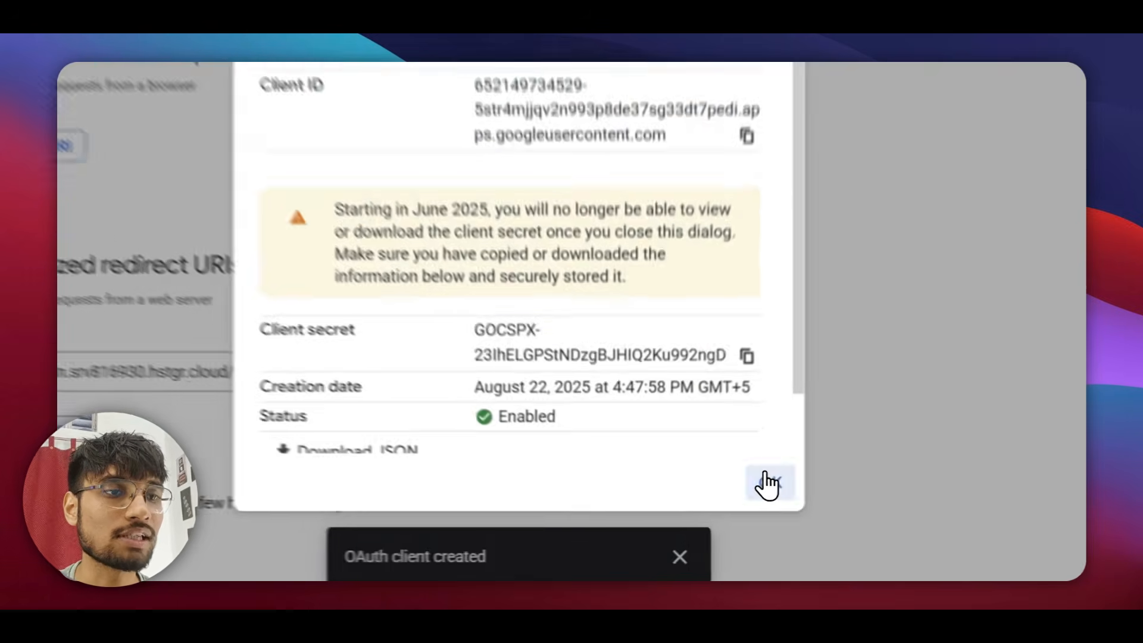
{"action": "left_click", "coordinate": [720, 509]}
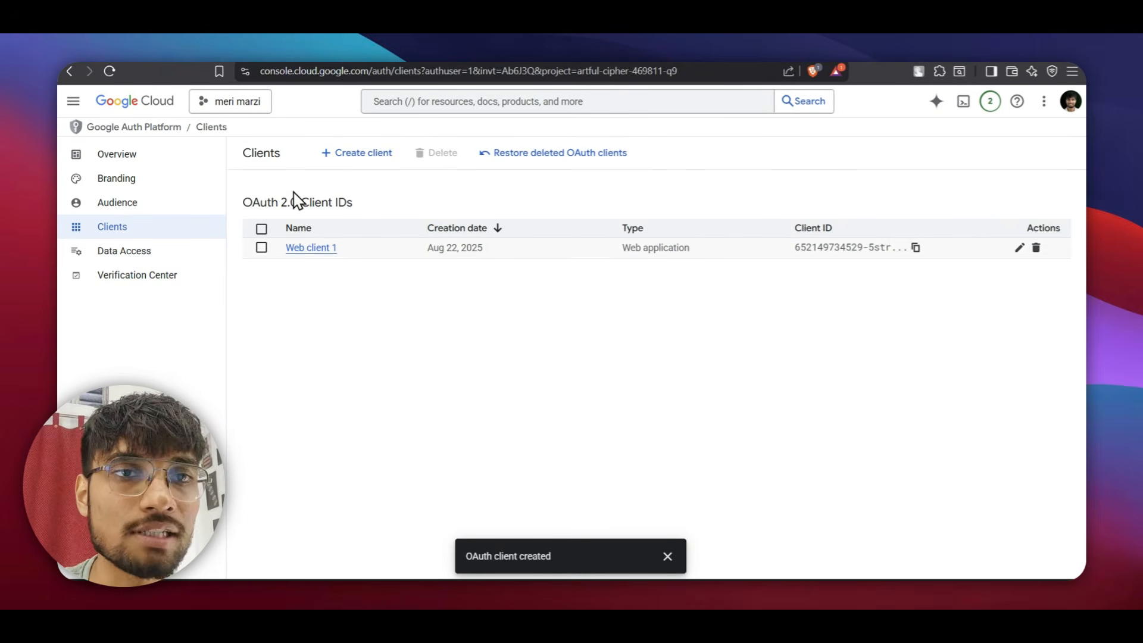
Publish the meri marzi app from Testing to production on the Audience page.
{"action": "left_click", "coordinate": [146, 229]}
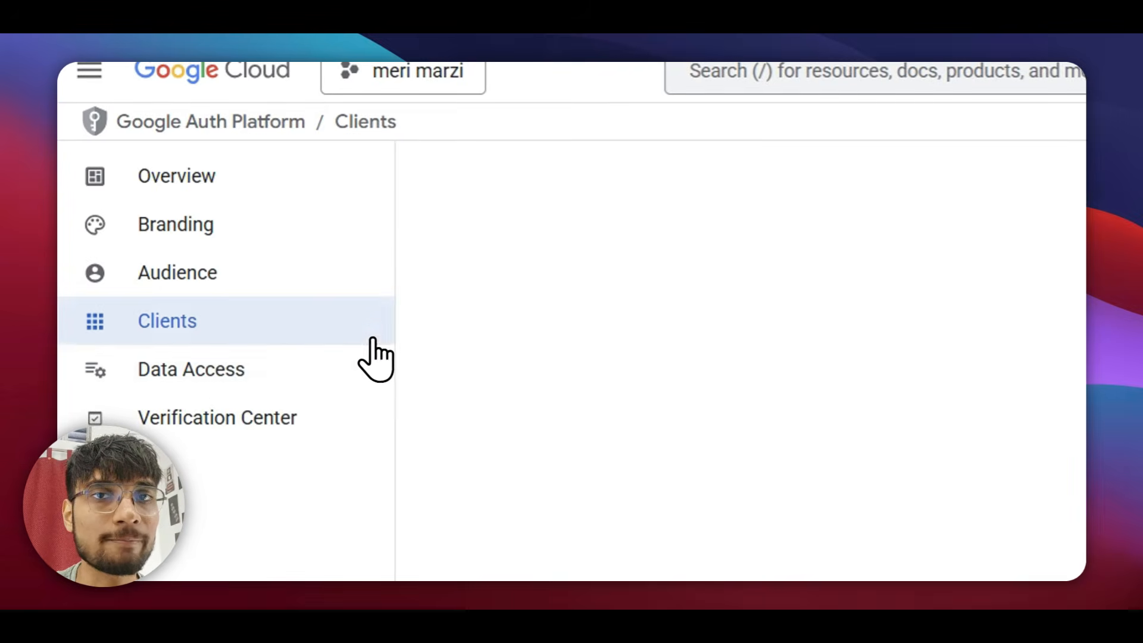
{"action": "left_click", "coordinate": [178, 272]}
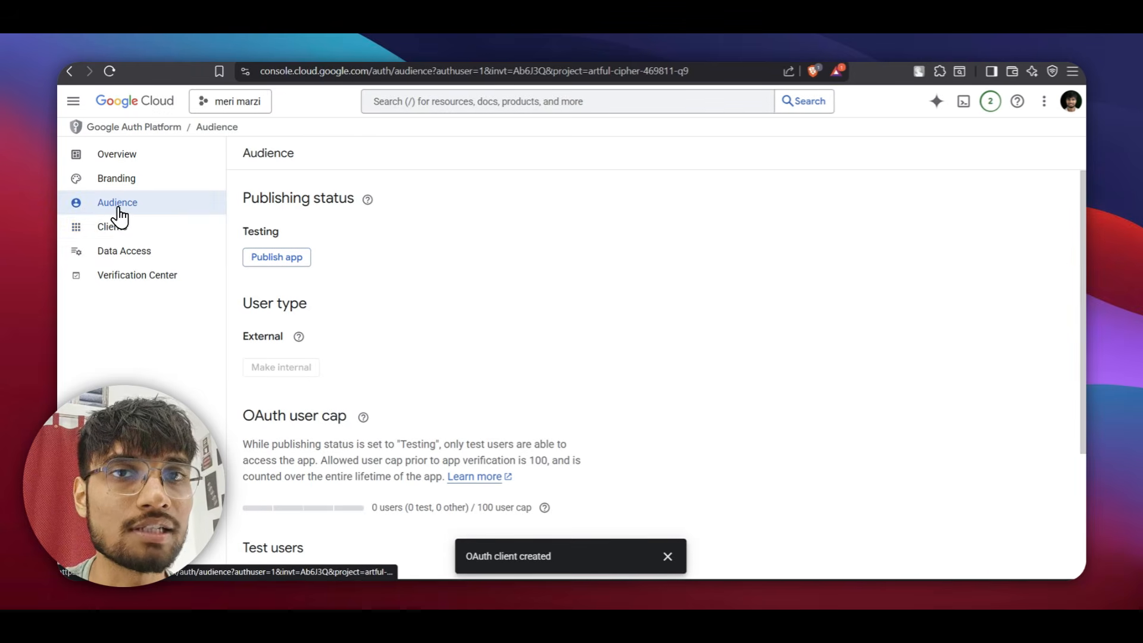
{"action": "left_click", "coordinate": [277, 261]}
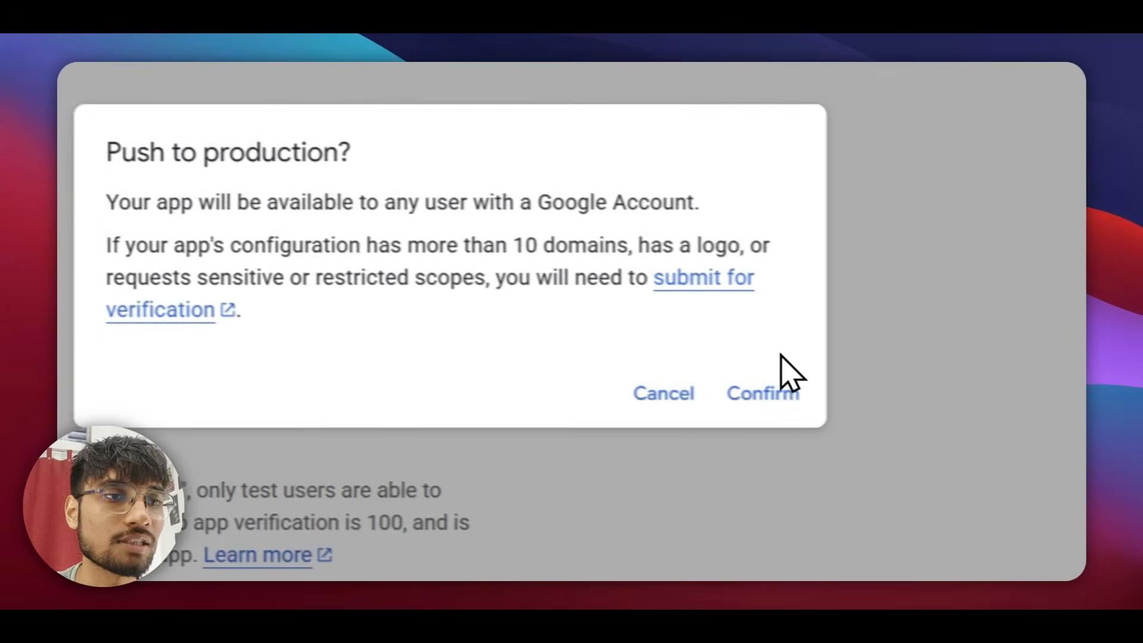
{"action": "left_click", "coordinate": [774, 390]}
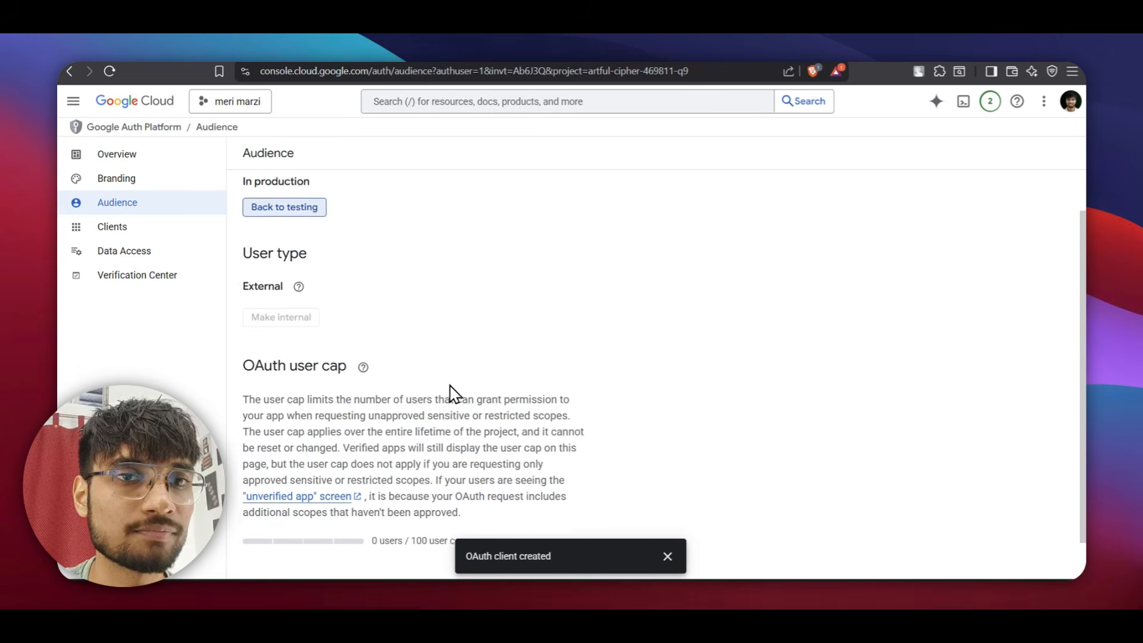
{"action": "scroll", "coordinate": [441, 396], "scroll_direction": "down", "scroll_amount": 1}
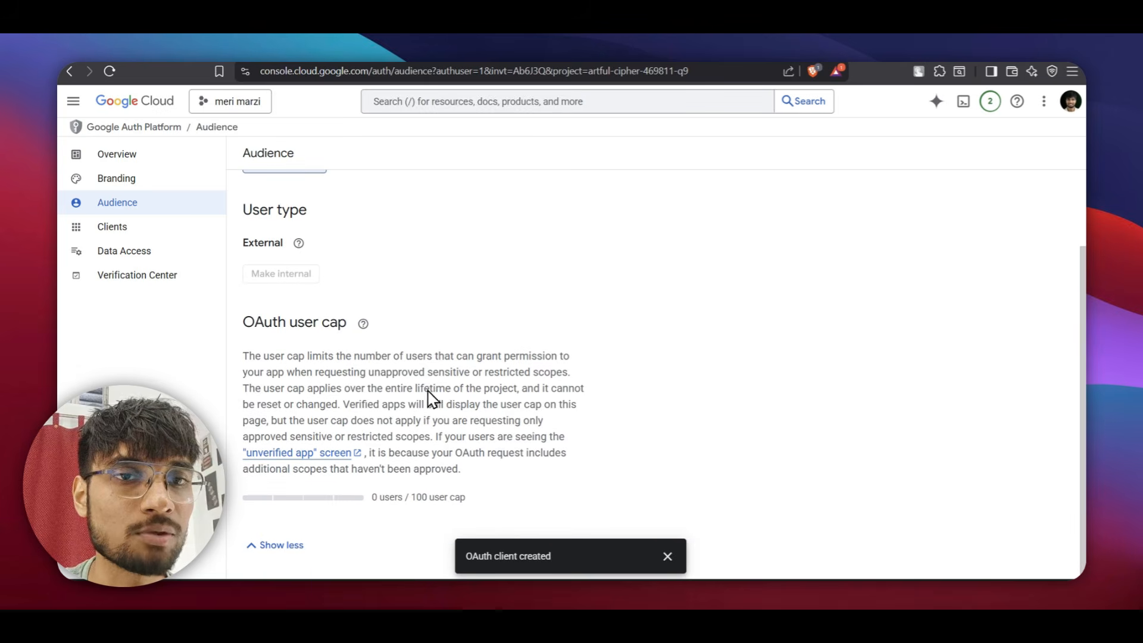
{"action": "left_click_drag", "start_coordinate": [371, 498], "coordinate": [473, 501]}
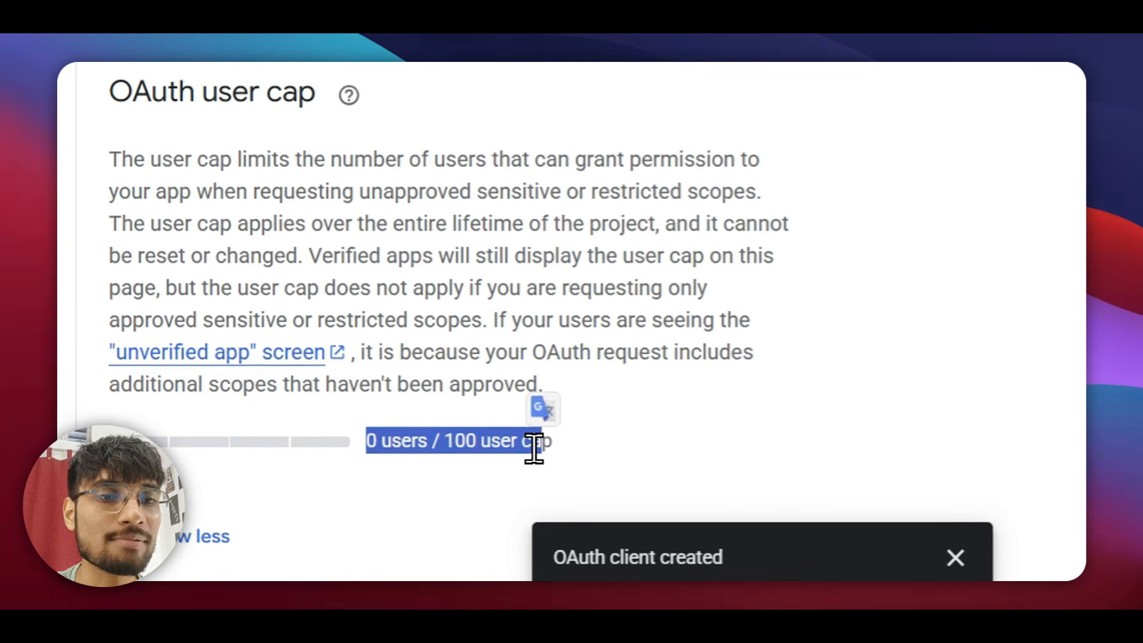
{"action": "left_click", "coordinate": [450, 500]}
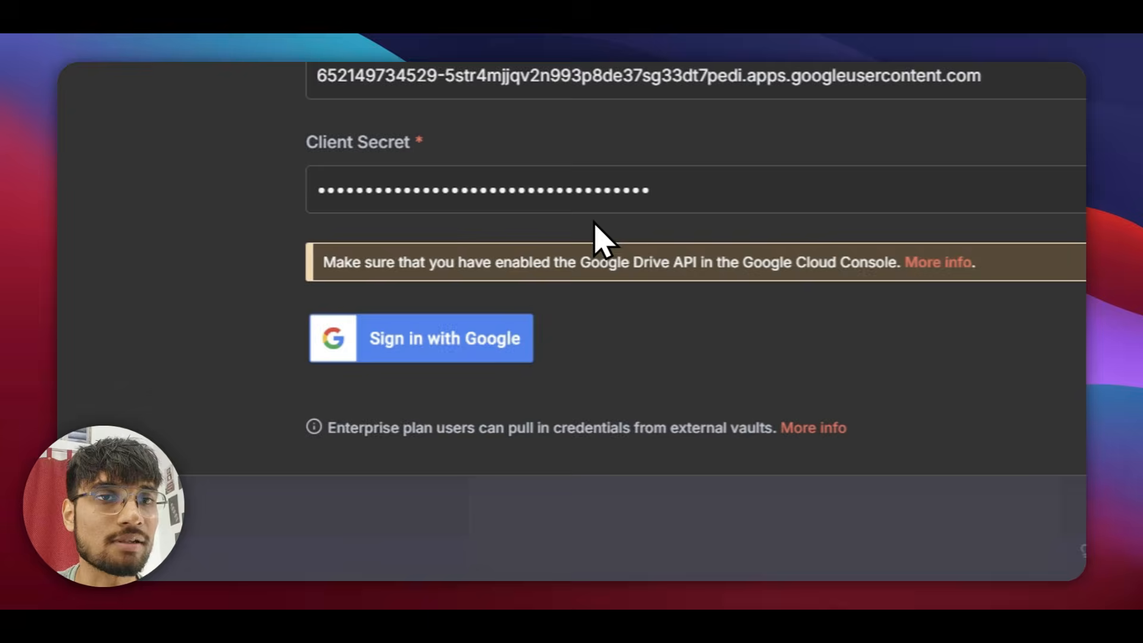
Sign in with Google, proceed past the unverified hstgr.cloud warning, and grant all Drive and Photos permissions.
{"action": "left_click", "coordinate": [411, 451]}
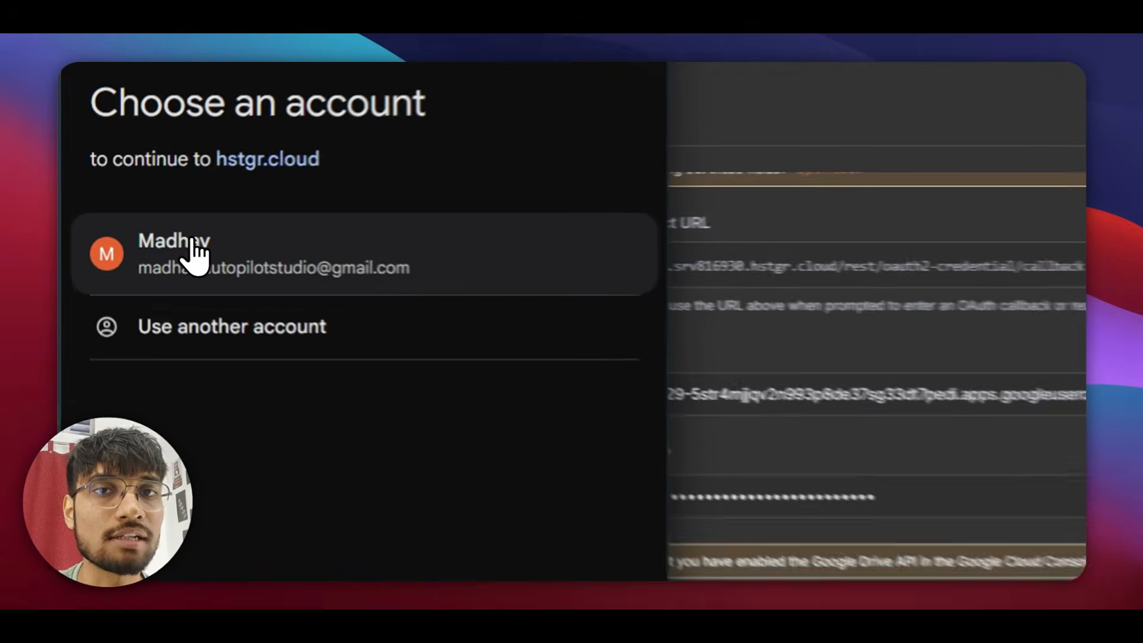
{"action": "left_click", "coordinate": [208, 243]}
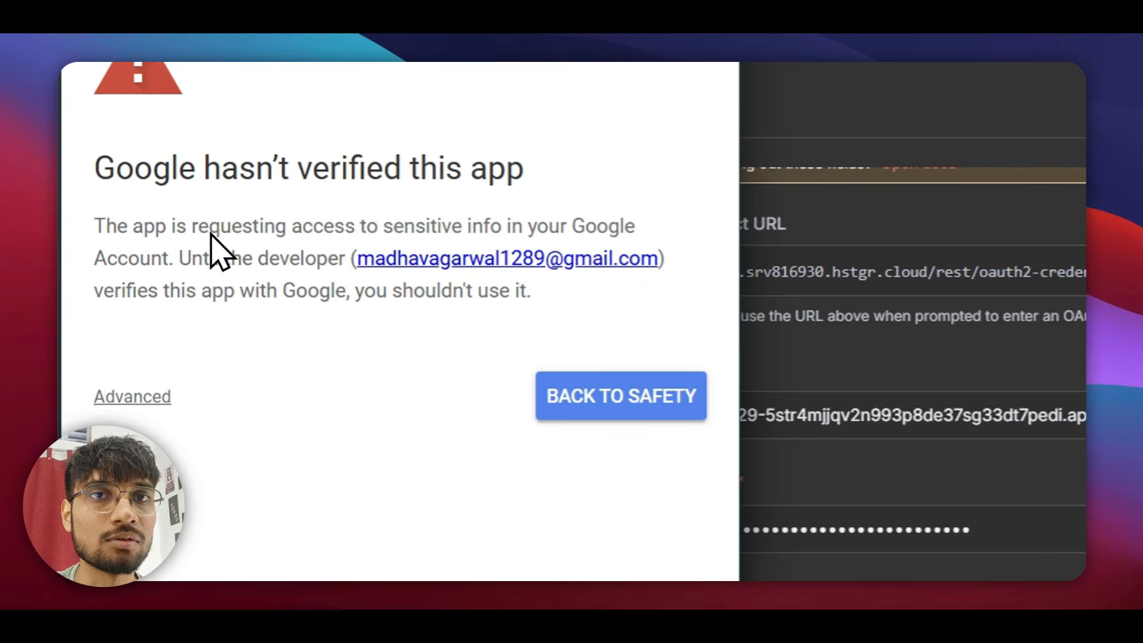
{"action": "left_click", "coordinate": [165, 372]}
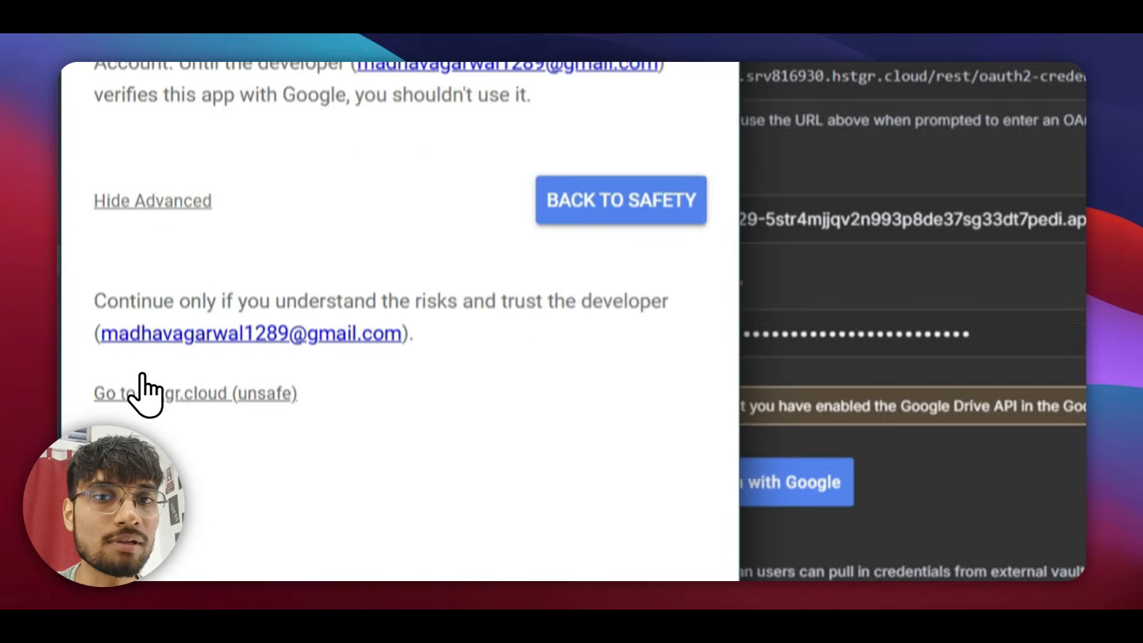
{"action": "left_click", "coordinate": [256, 357]}
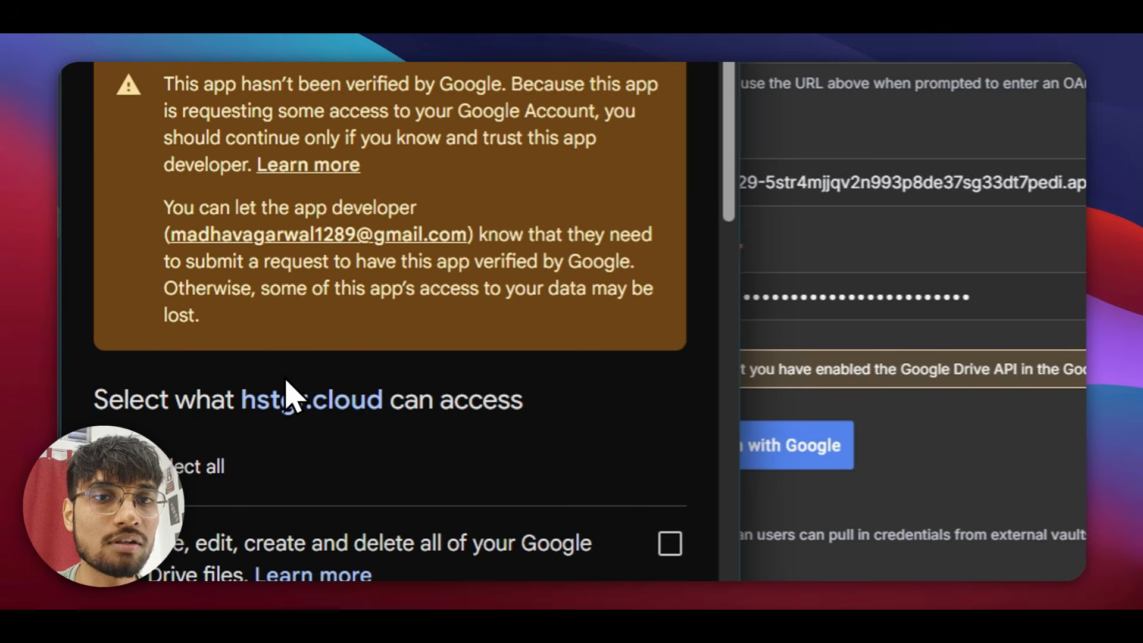
{"action": "scroll", "coordinate": [409, 429], "scroll_direction": "down", "scroll_amount": 5}
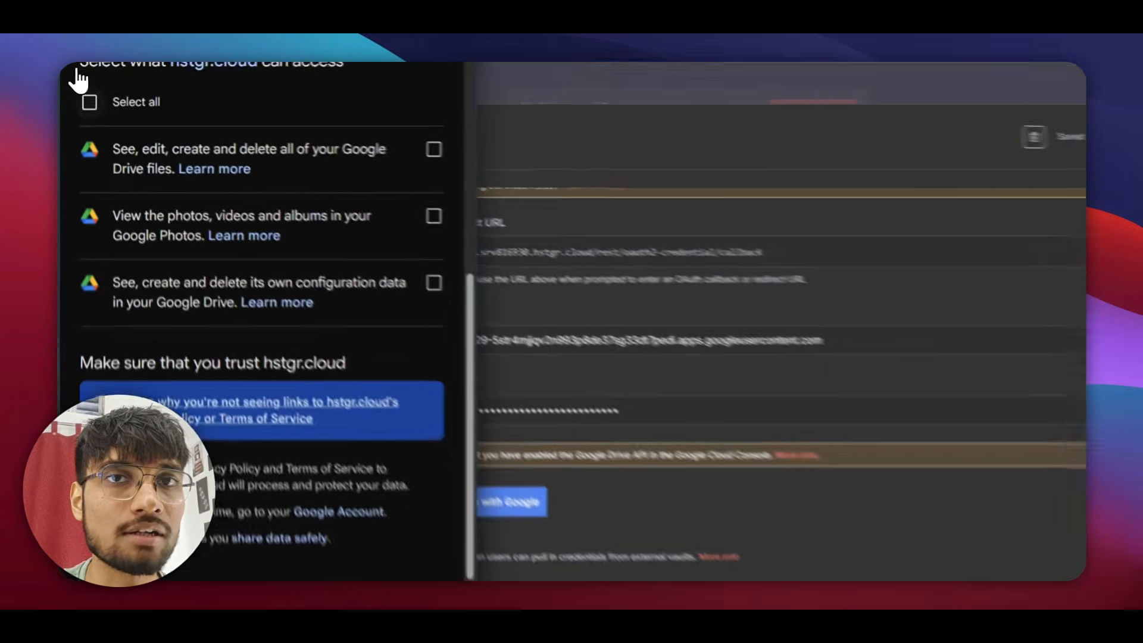
{"action": "left_click", "coordinate": [85, 119]}
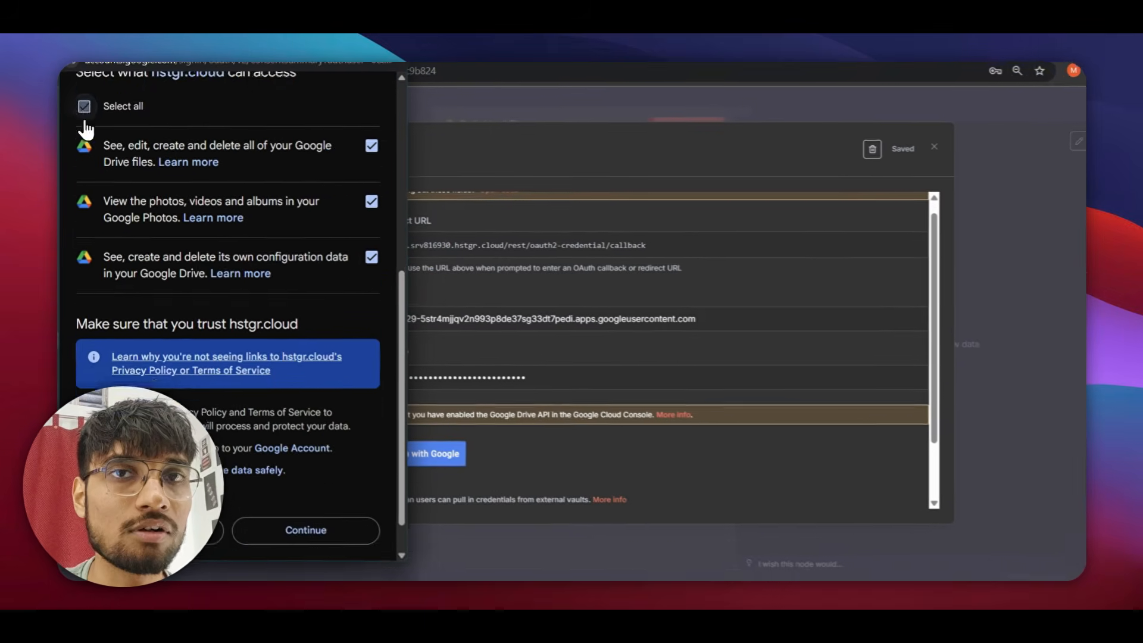
{"action": "scroll", "coordinate": [321, 411], "scroll_direction": "down", "scroll_amount": 2}
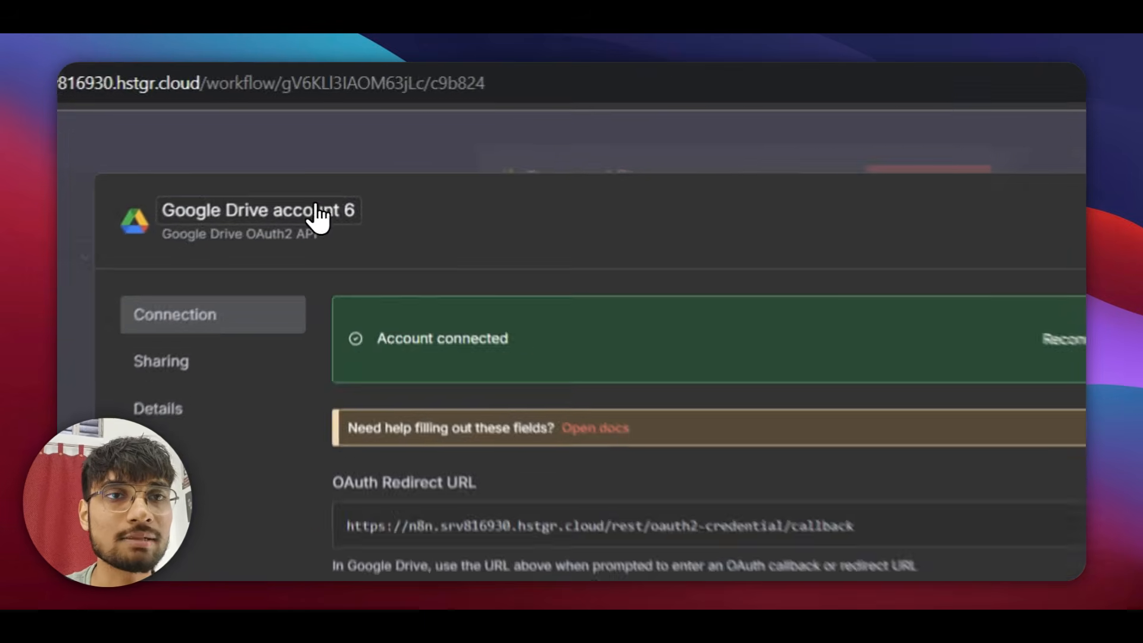
Rename the Google Drive credential to 'test for demo', save it, and close the dialog.
{"action": "left_click", "coordinate": [316, 142]}
{"action": "type", "text": "test fro"}
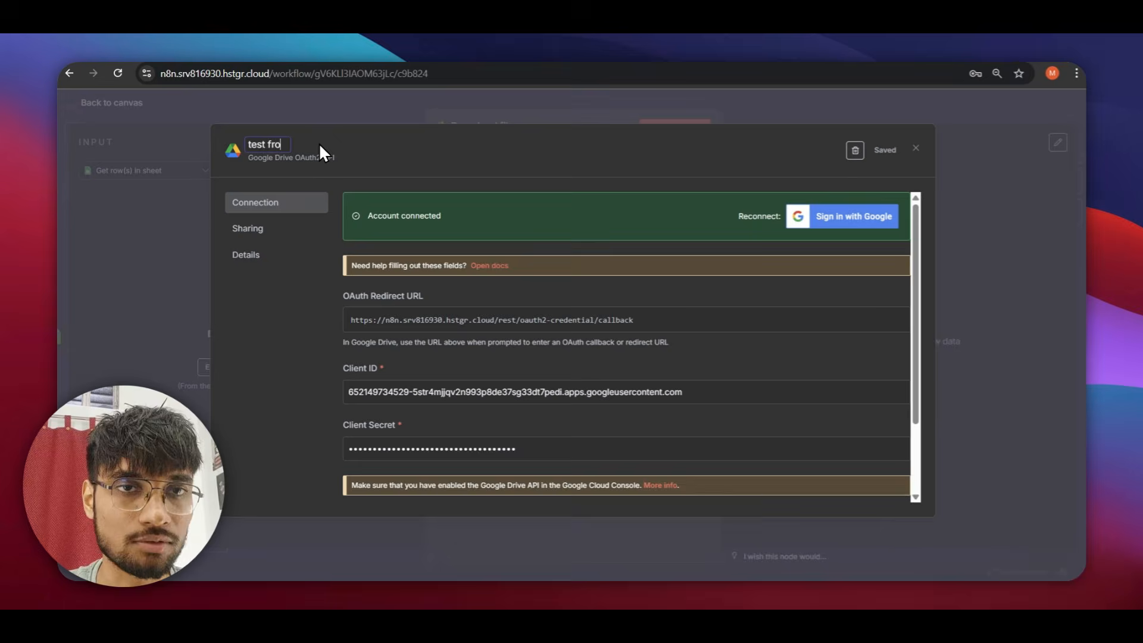
{"action": "key", "text": "BackSpace"}
{"action": "key", "text": "BackSpace"}
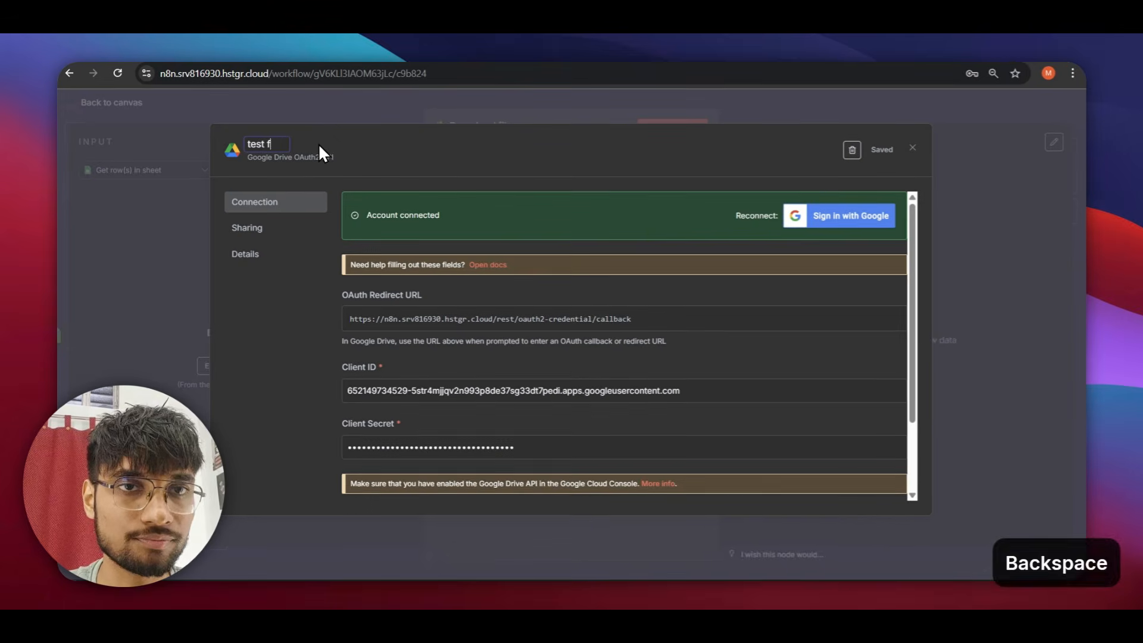
{"action": "type", "text": "or demo"}
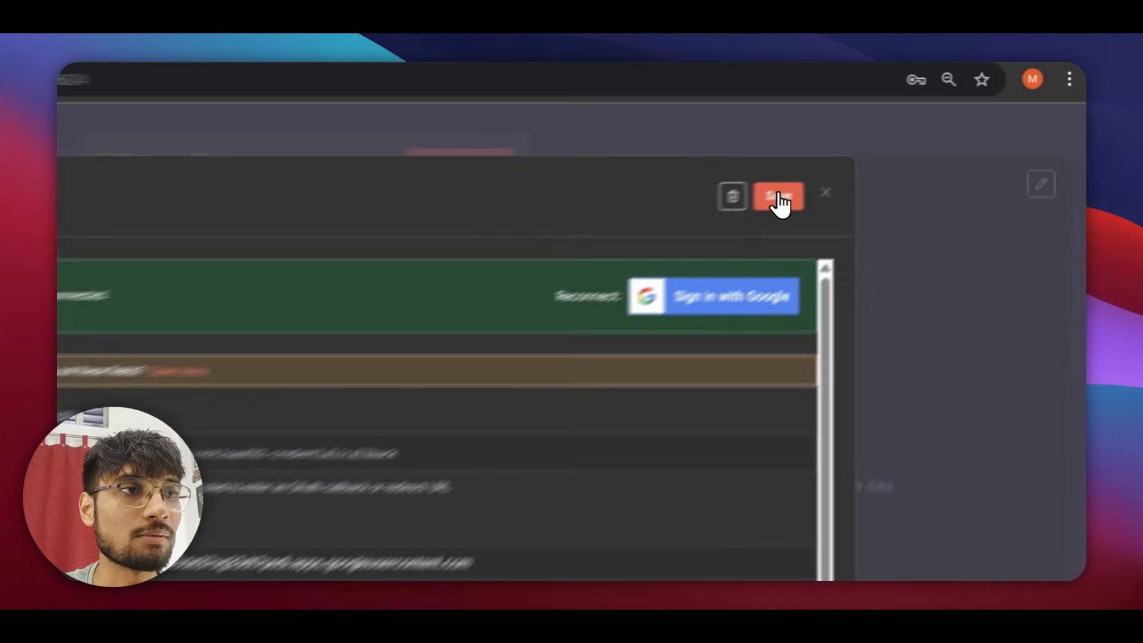
{"action": "left_click", "coordinate": [881, 149]}
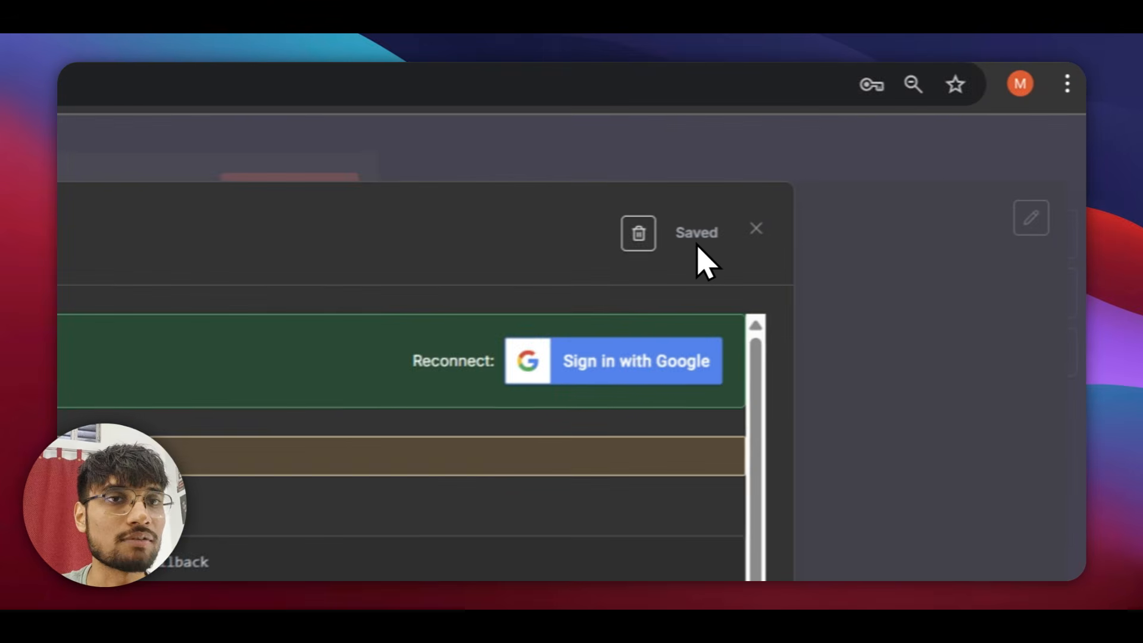
{"action": "left_click", "coordinate": [747, 233]}
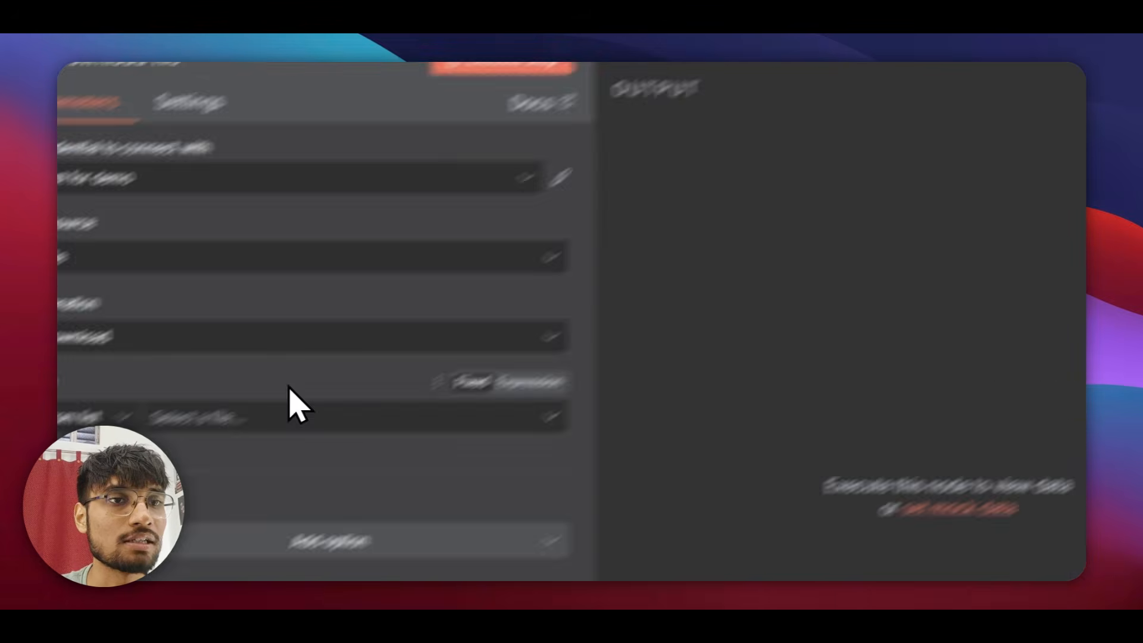
Try listing Drive files, get 403 Forbidden, and return to the Google Cloud Console.
{"action": "left_click", "coordinate": [364, 312]}
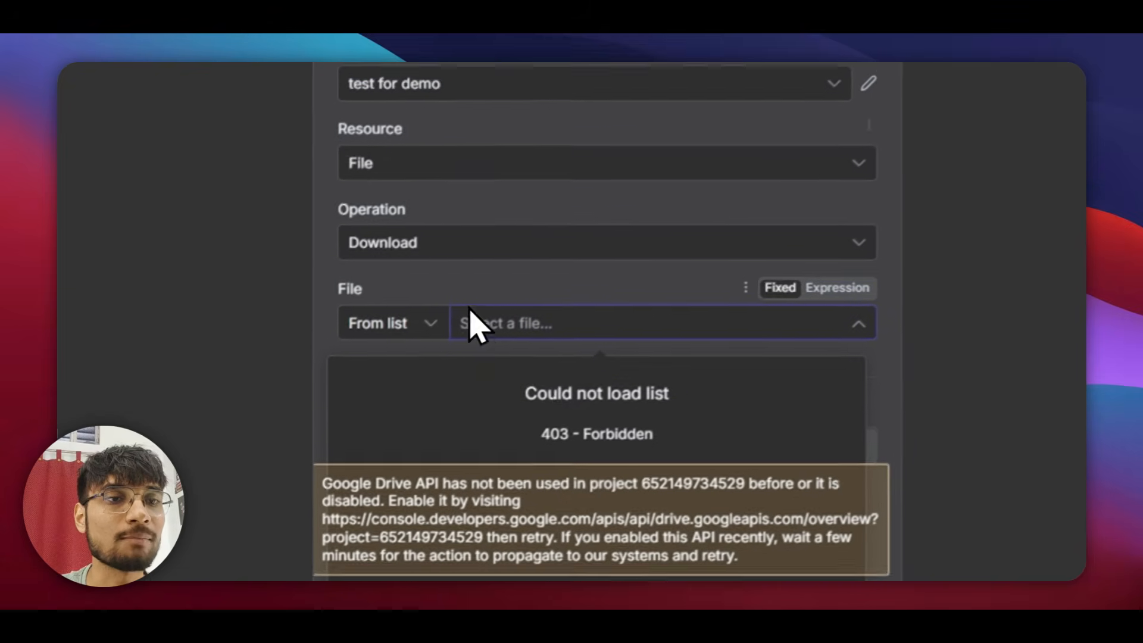
{"action": "left_click_drag", "start_coordinate": [653, 433], "coordinate": [492, 401]}
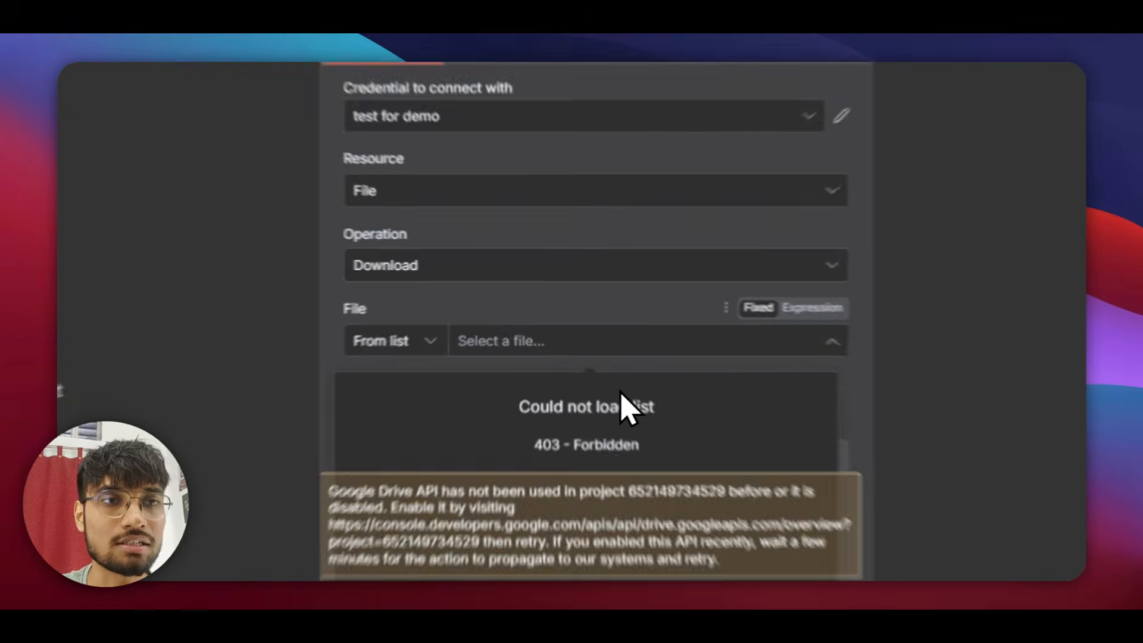
{"action": "key", "text": "alt+Escape"}
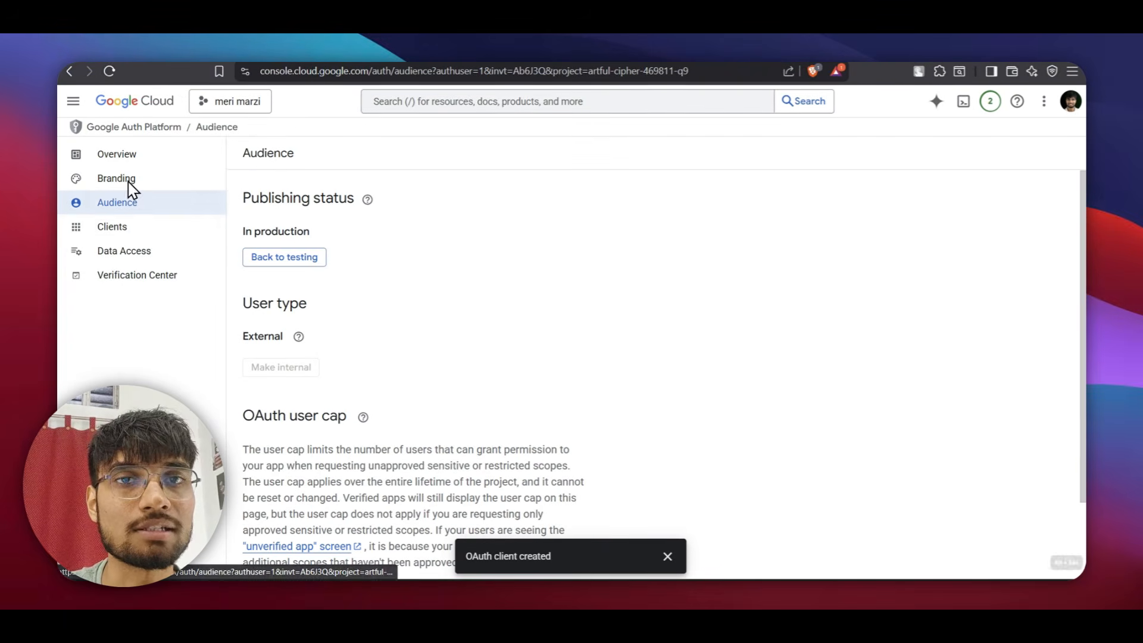
Search 'dri' in Google Cloud and enable the Google Drive API, then return to n8n.
{"action": "left_click", "coordinate": [476, 102]}
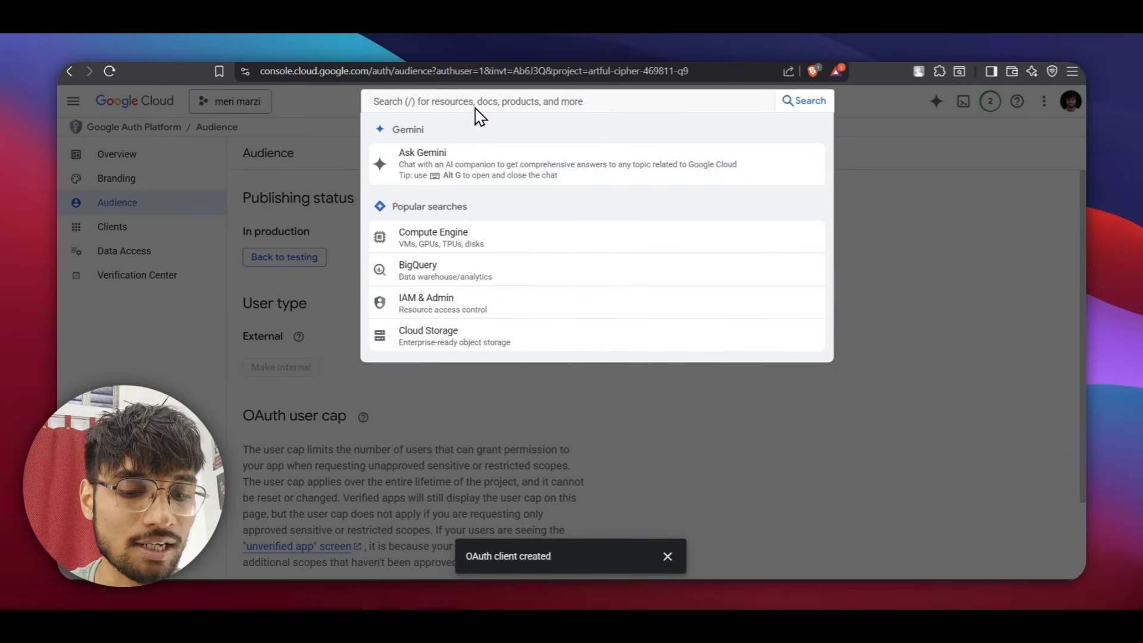
{"action": "type", "text": "drive"}
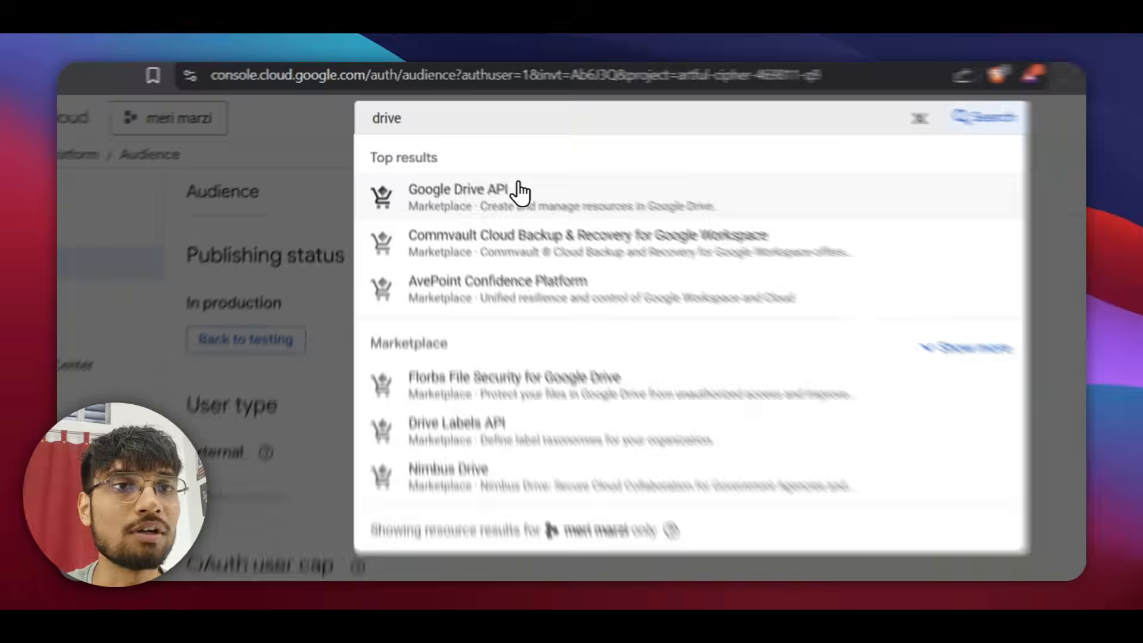
{"action": "left_click", "coordinate": [519, 192]}
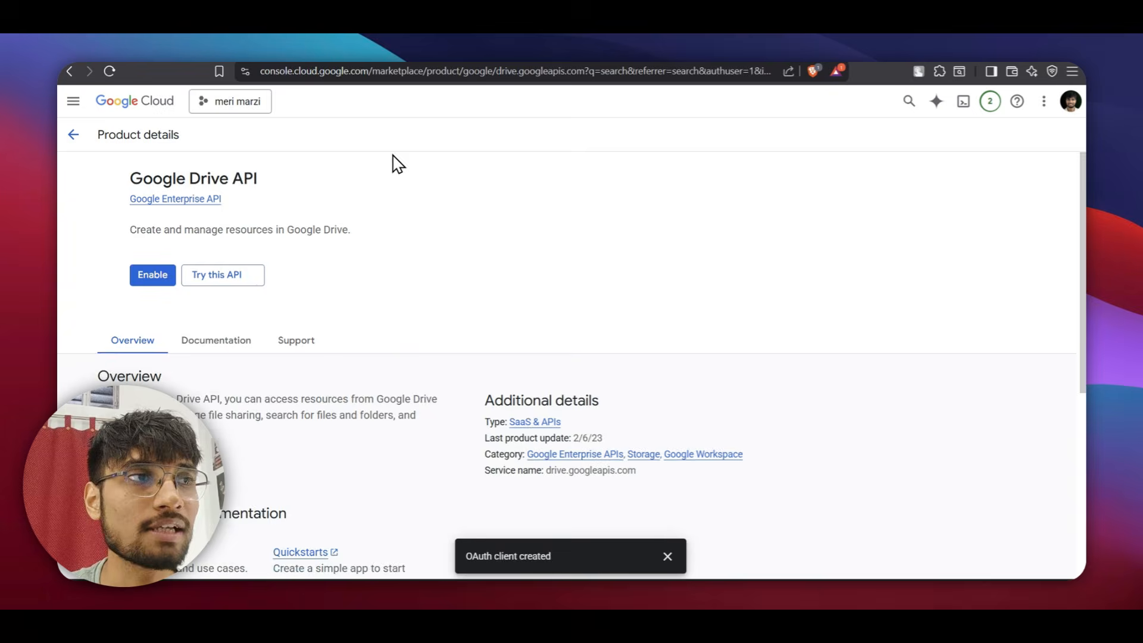
{"action": "left_click", "coordinate": [148, 275]}
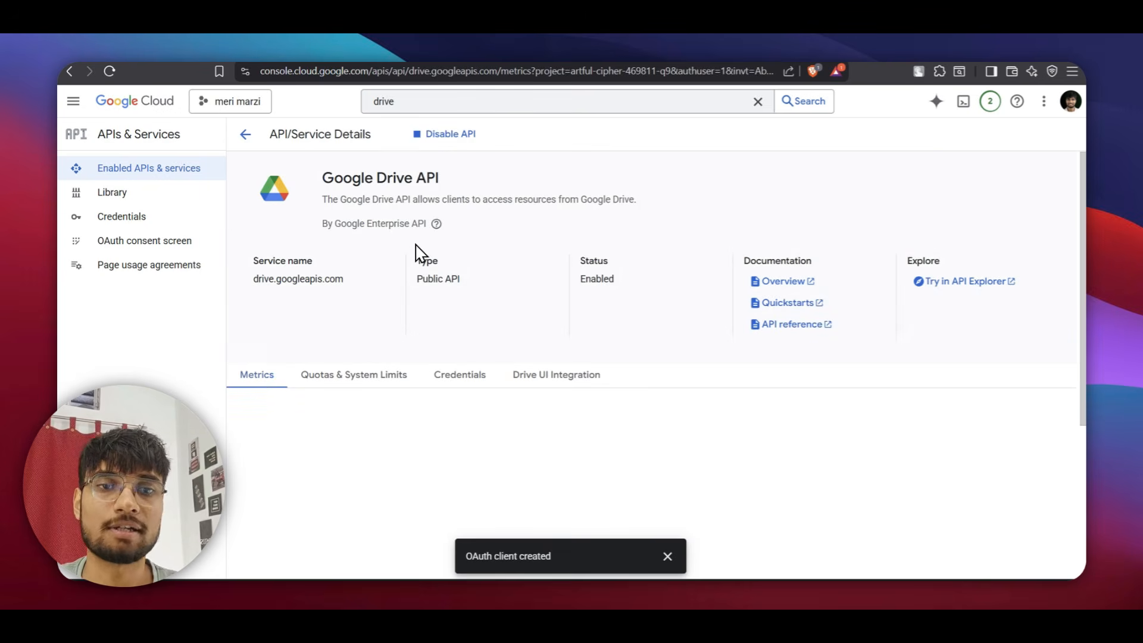
{"action": "scroll", "coordinate": [411, 250], "scroll_direction": "down", "scroll_amount": 2}
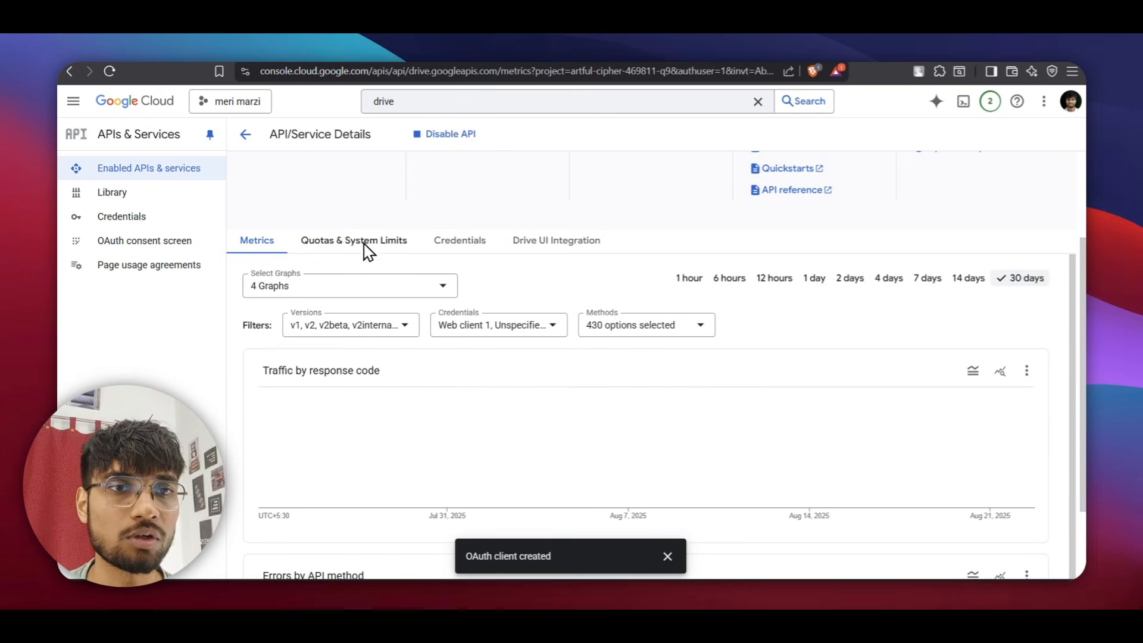
{"action": "key", "text": "alt+Escape"}
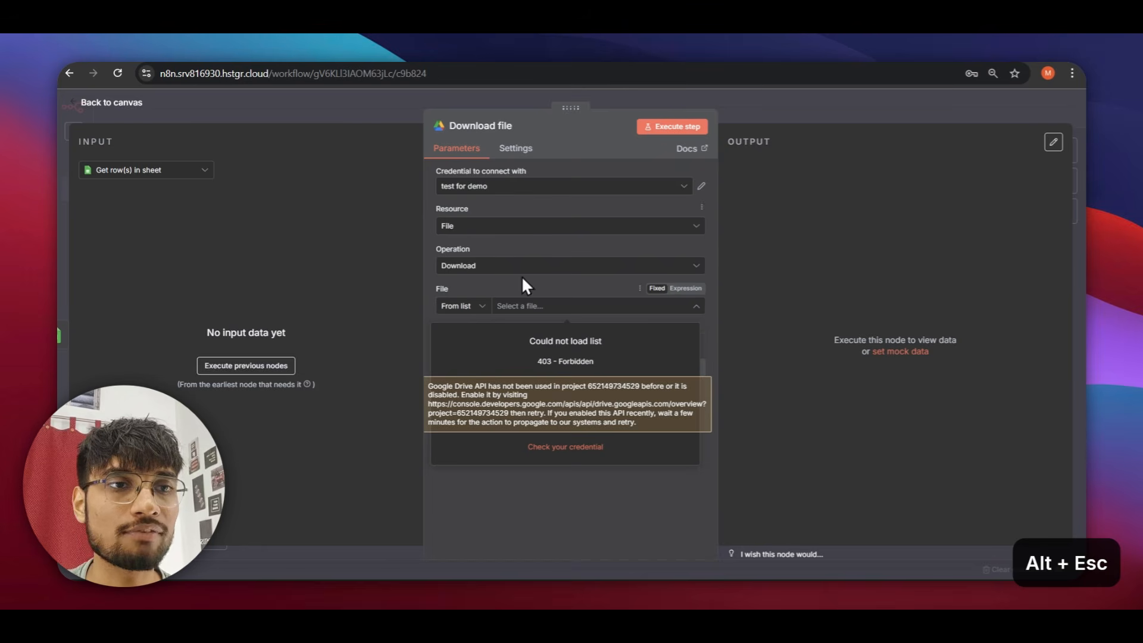
Refresh the Download file node's File list and pick the Solar Dashboard image to view its output.
{"action": "left_click", "coordinate": [640, 288]}
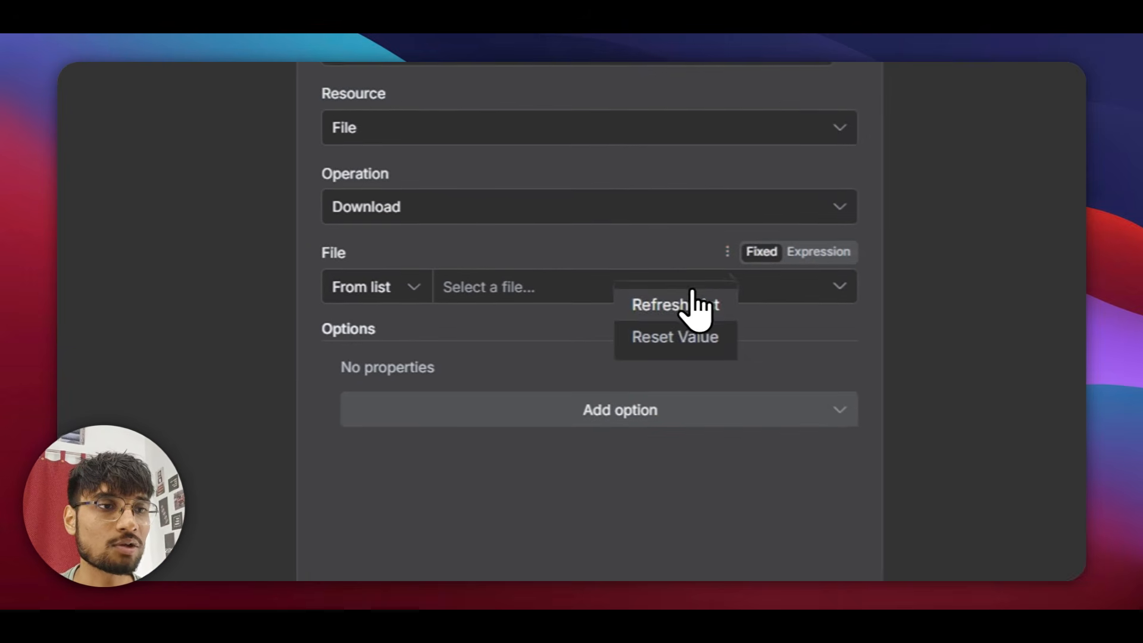
{"action": "left_click", "coordinate": [619, 315]}
{"action": "left_click", "coordinate": [653, 297]}
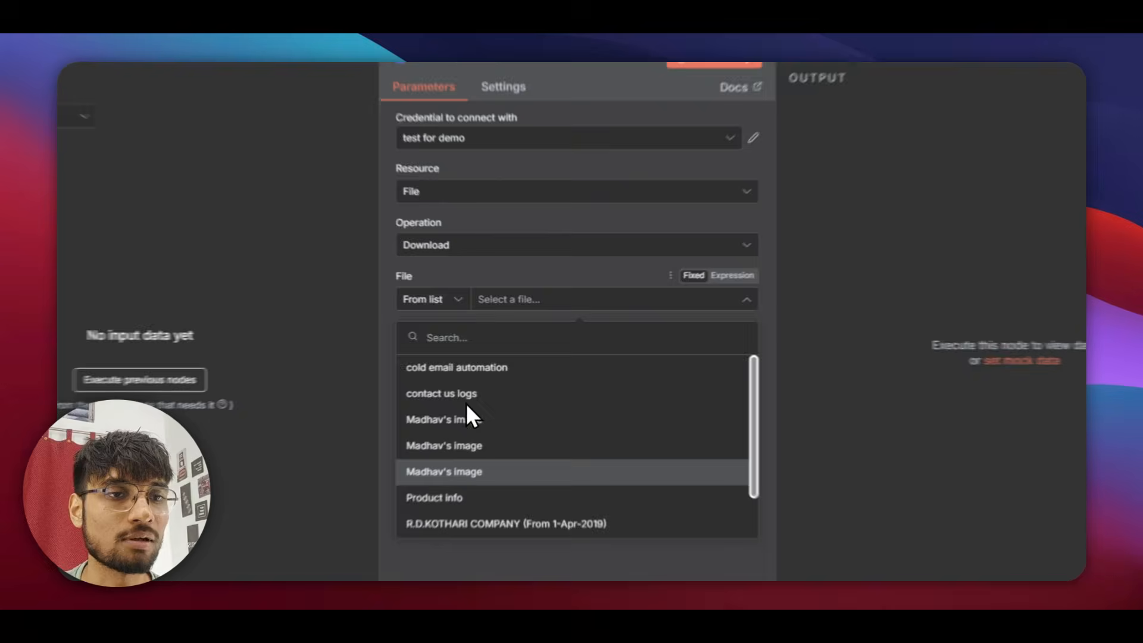
{"action": "scroll", "coordinate": [476, 452], "scroll_direction": "down", "scroll_amount": 2}
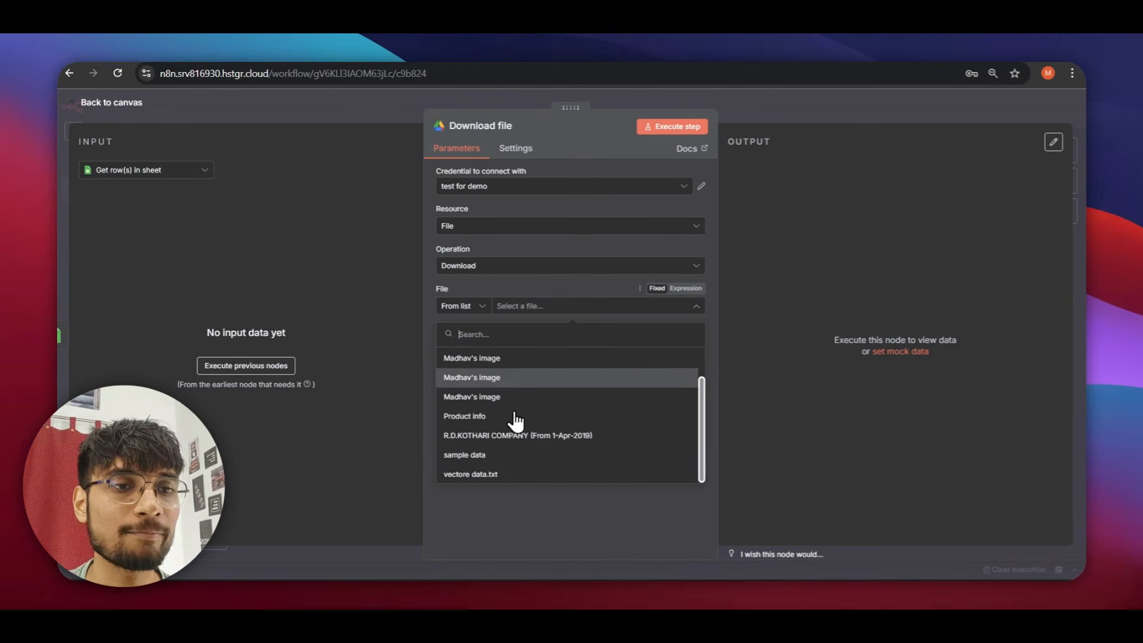
{"action": "scroll", "coordinate": [506, 404], "scroll_direction": "up", "scroll_amount": 2}
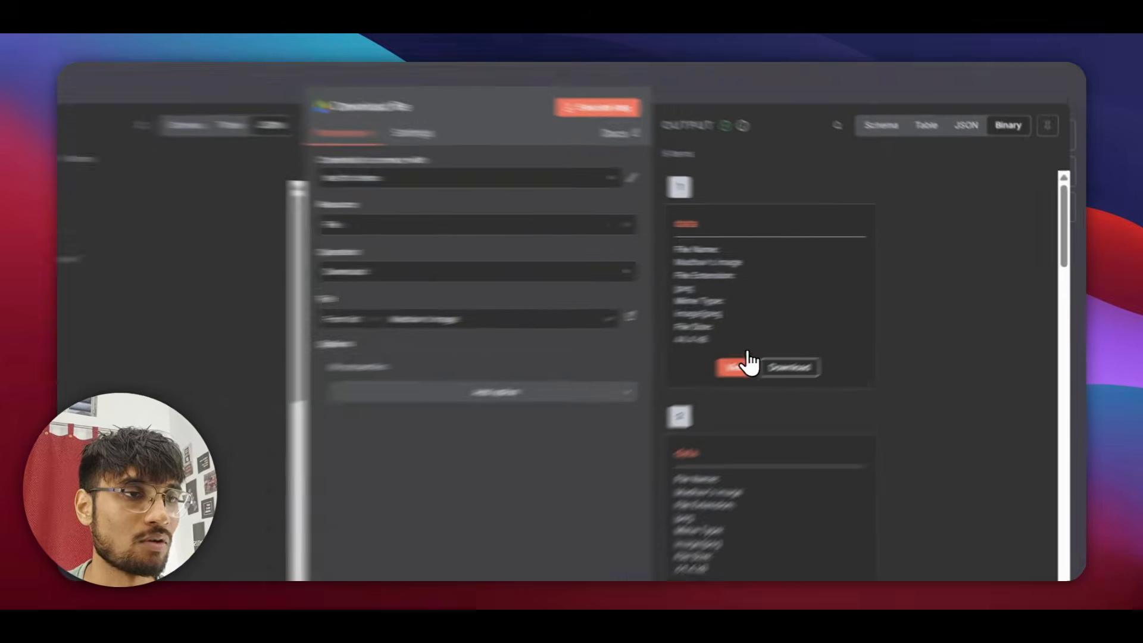
{"action": "left_click", "coordinate": [741, 368]}
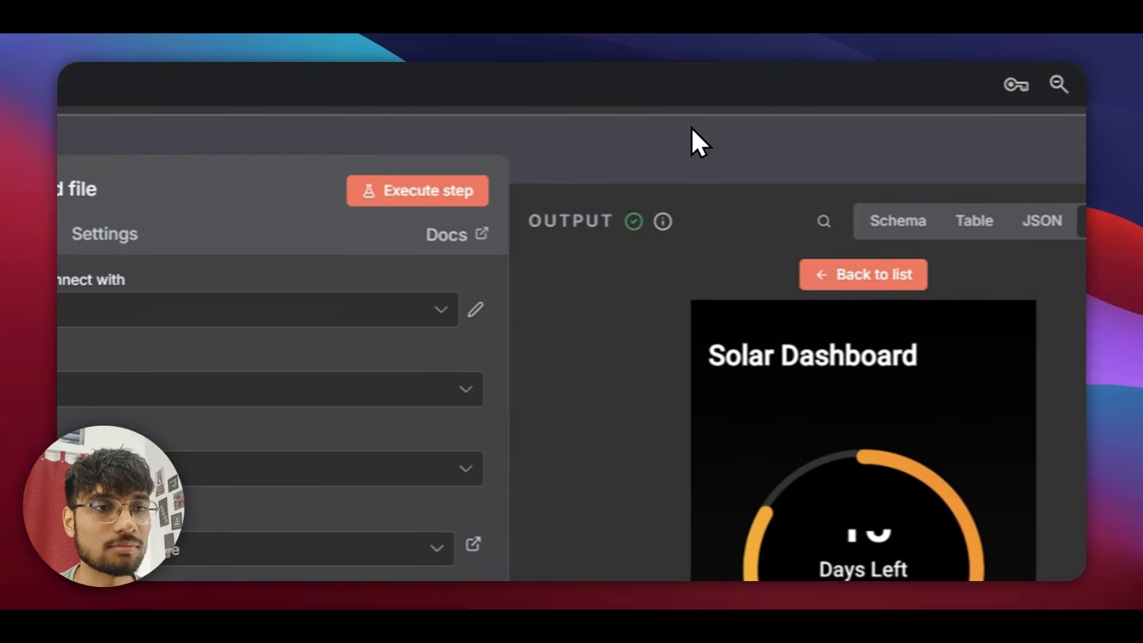
Move the Download file node lower-left on the canvas and delete its connection from Edit Fields.
{"action": "left_click", "coordinate": [691, 133]}
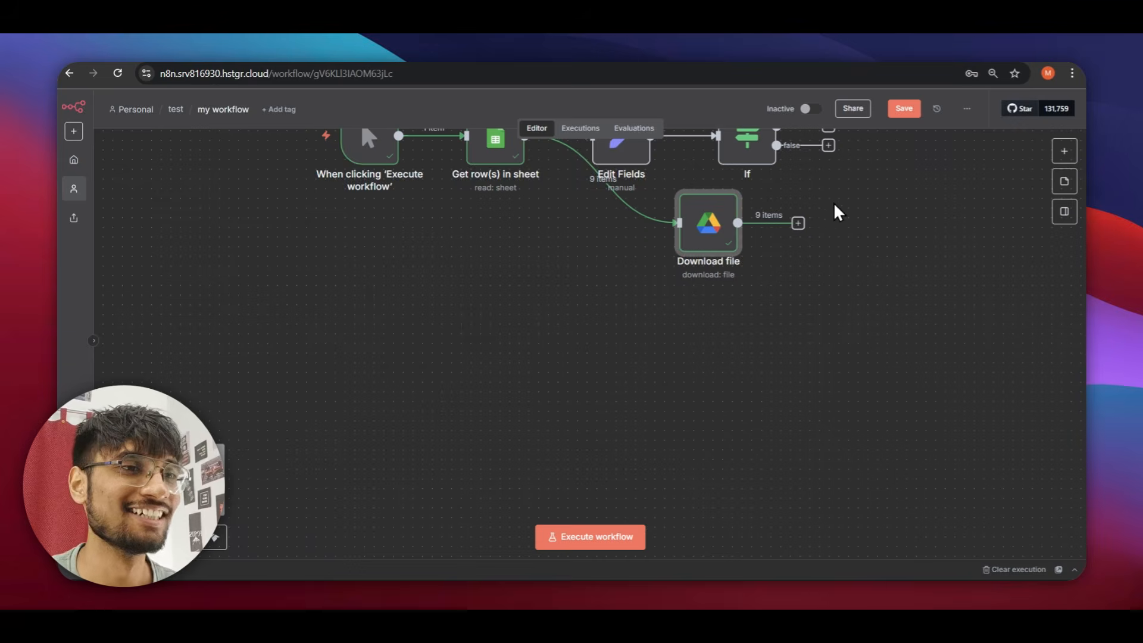
{"action": "left_click_drag", "start_coordinate": [712, 232], "coordinate": [661, 386]}
{"action": "left_click", "coordinate": [584, 256]}
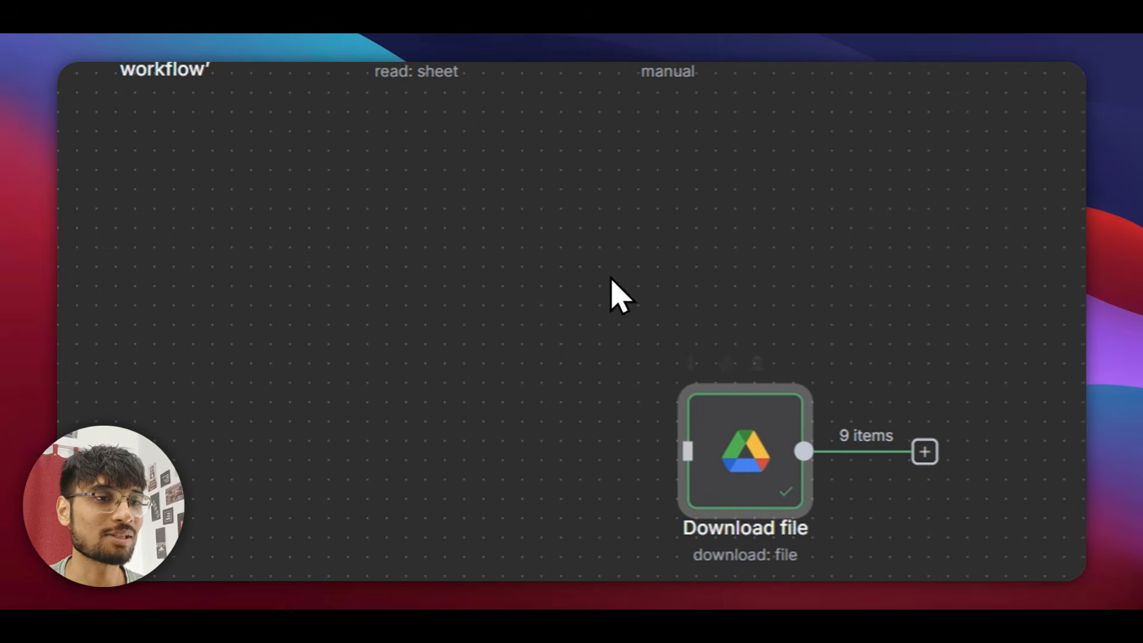
{"action": "left_click_drag", "start_coordinate": [794, 429], "coordinate": [437, 429]}
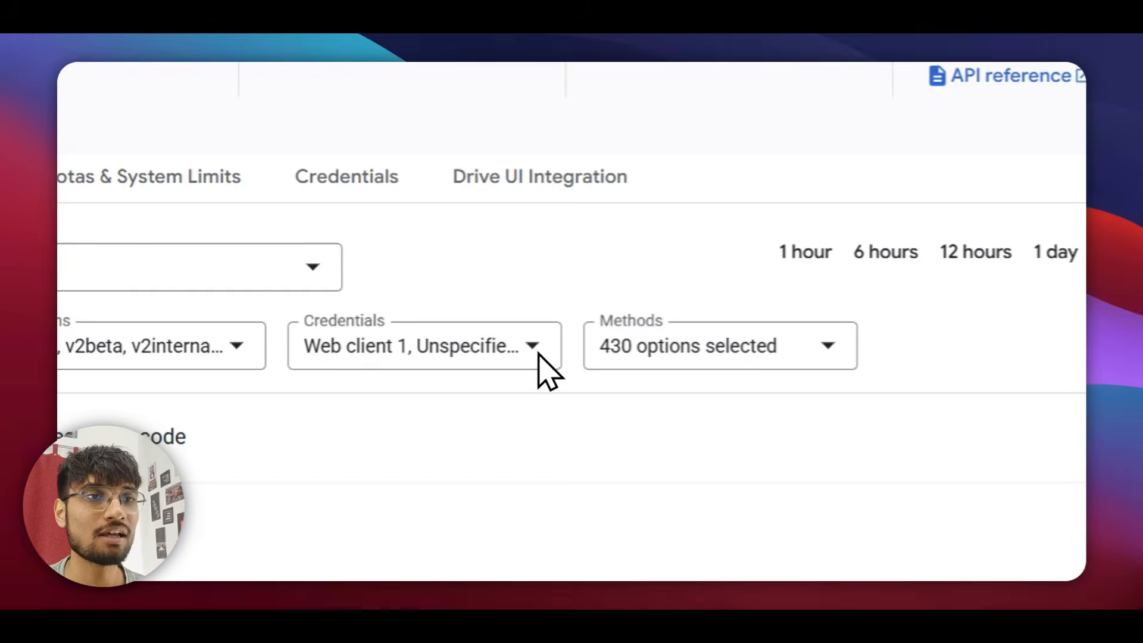
Search 'sheets' in the console and enable the Google Sheets API.
{"action": "left_click", "coordinate": [559, 158]}
{"action": "key", "text": "ctrl+a"}
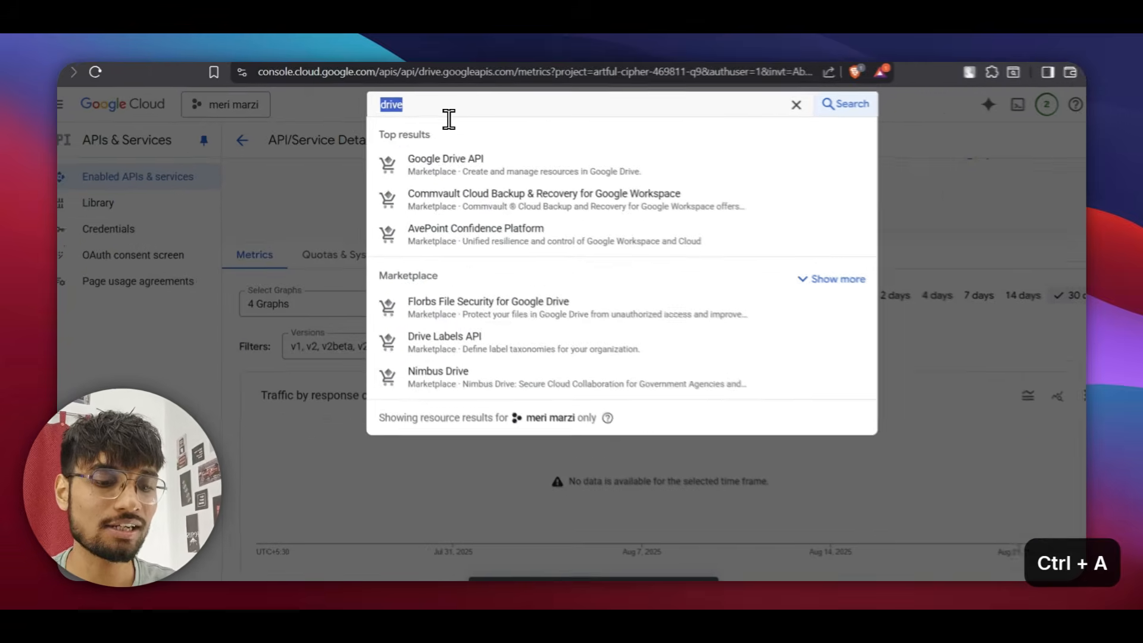
{"action": "type", "text": "shet"}
{"action": "key", "text": "BackSpace"}
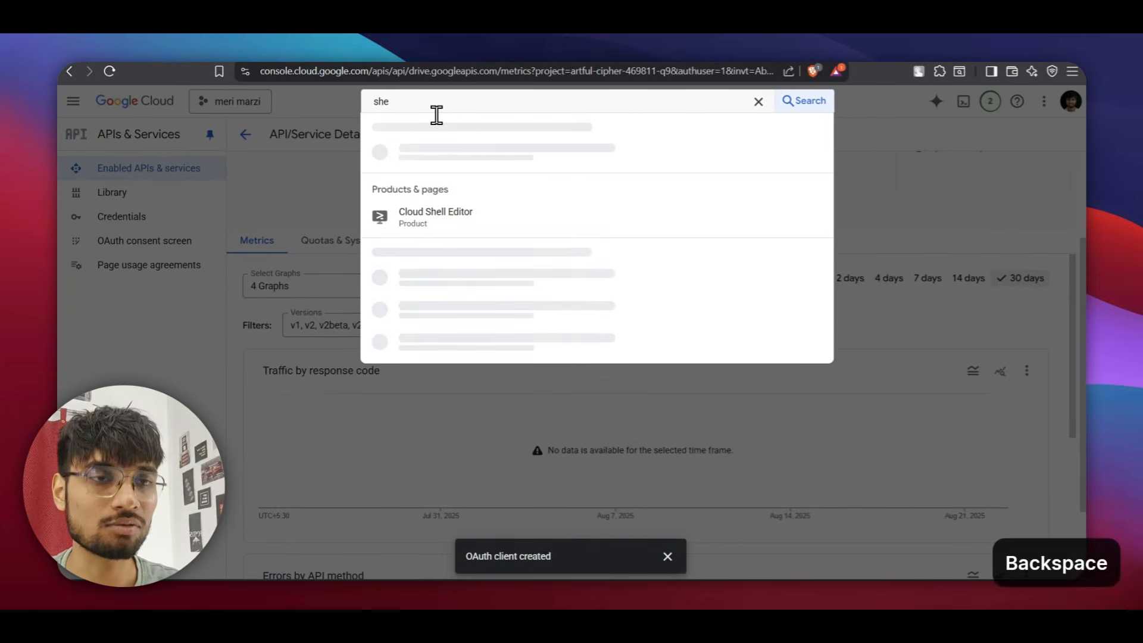
{"action": "type", "text": "ets"}
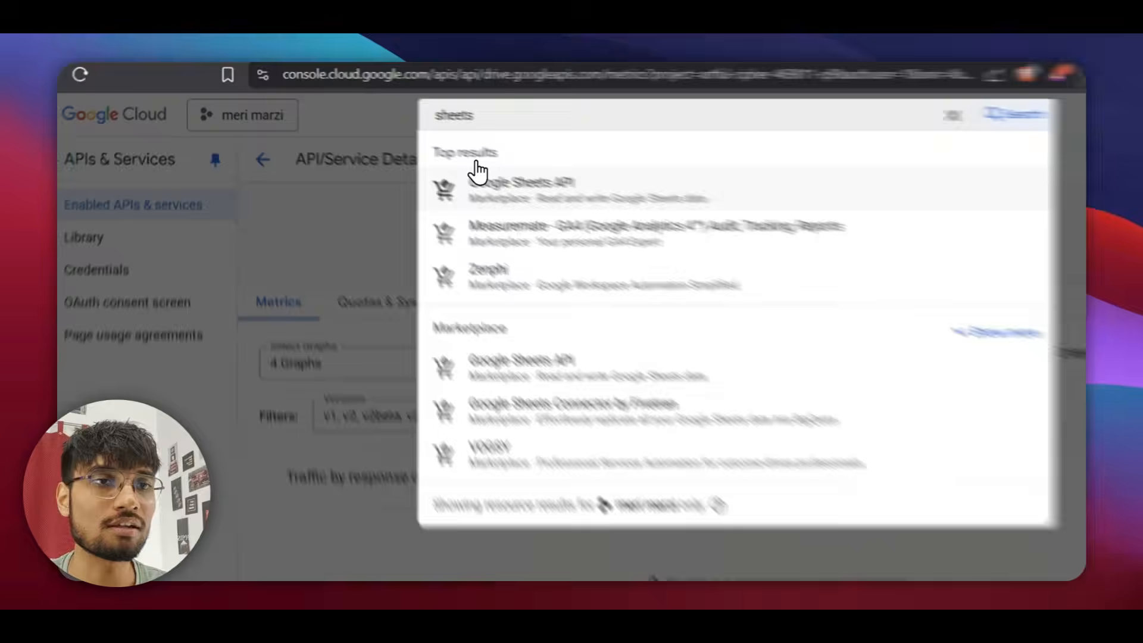
{"action": "left_click", "coordinate": [417, 152]}
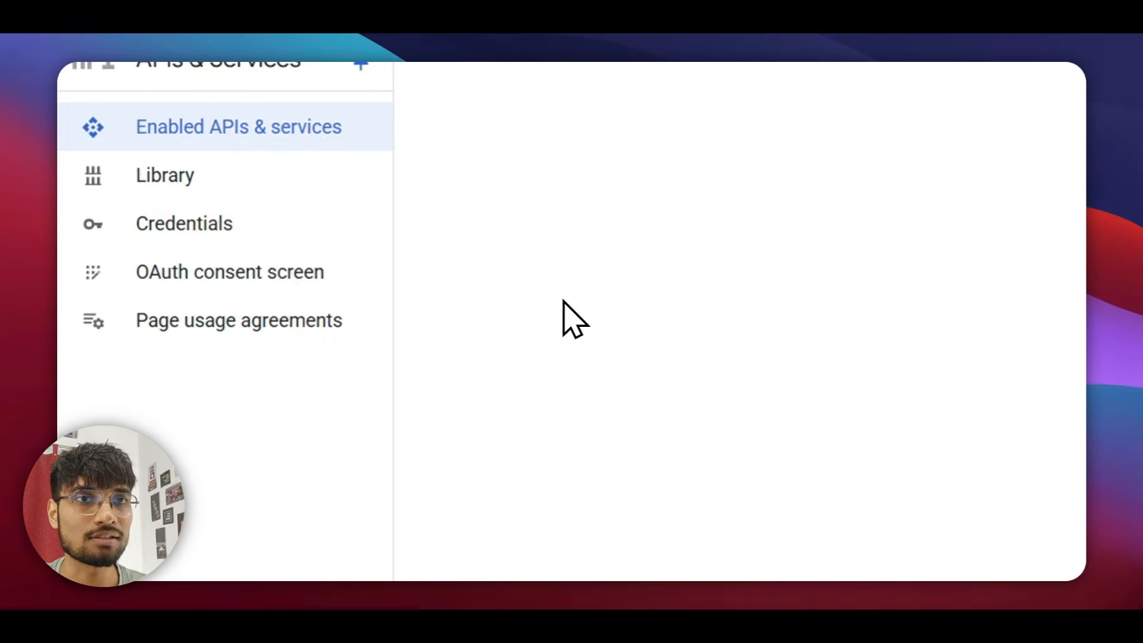
{"action": "left_click", "coordinate": [384, 344]}
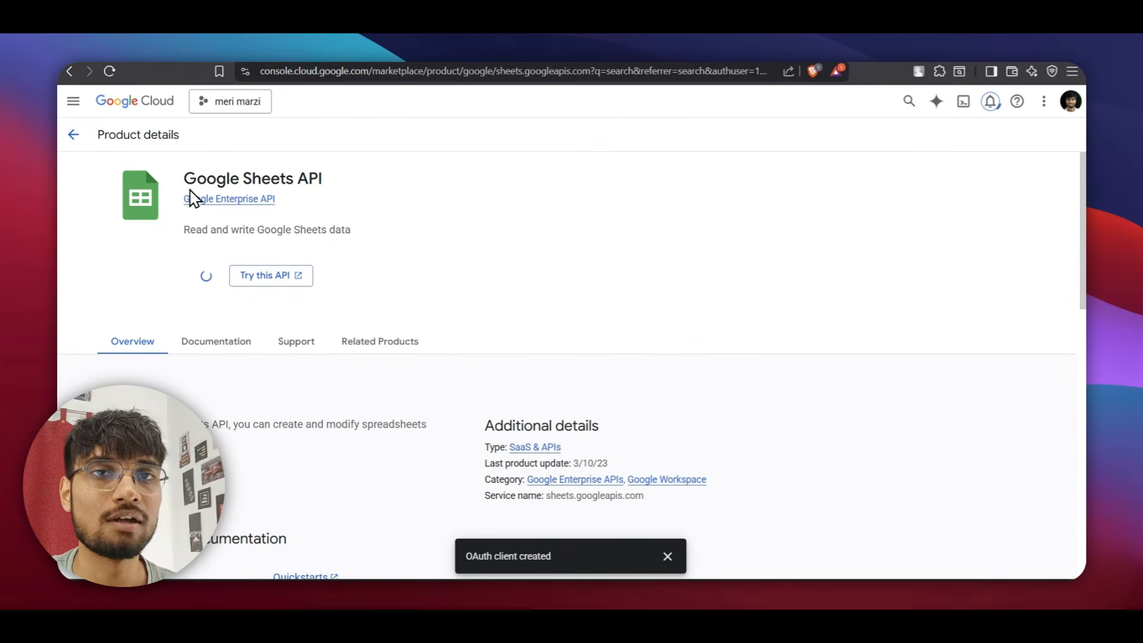
Search 'docs' and enable the Google Docs API.
{"action": "left_click", "coordinate": [73, 135]}
{"action": "left_click", "coordinate": [411, 104]}
{"action": "type", "text": "sheets"}
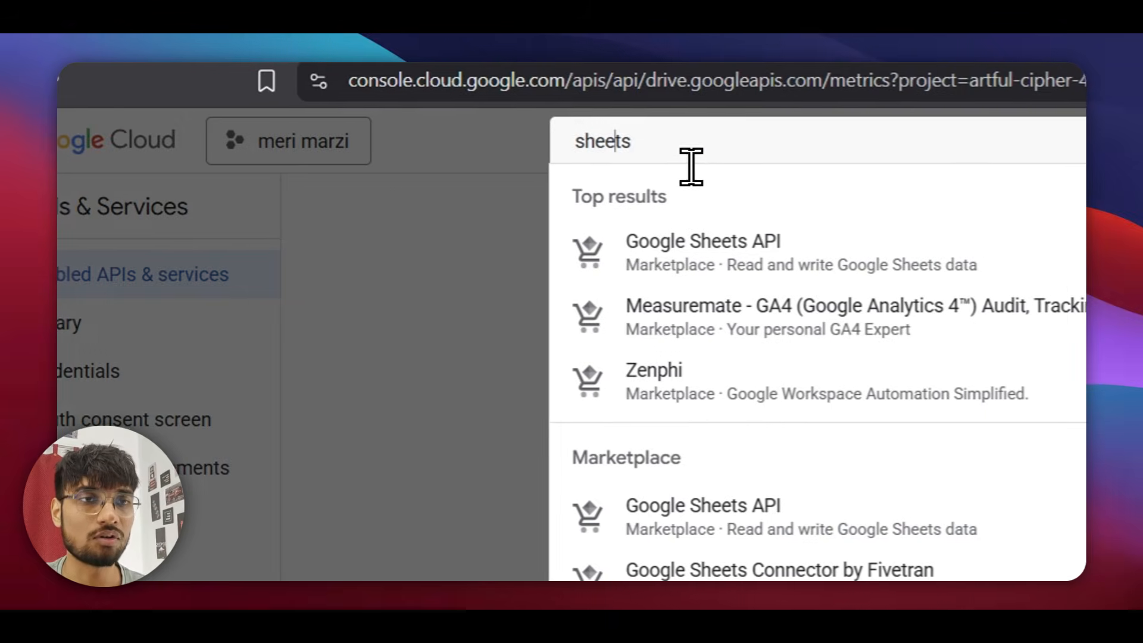
{"action": "key", "text": "ctrl+a"}
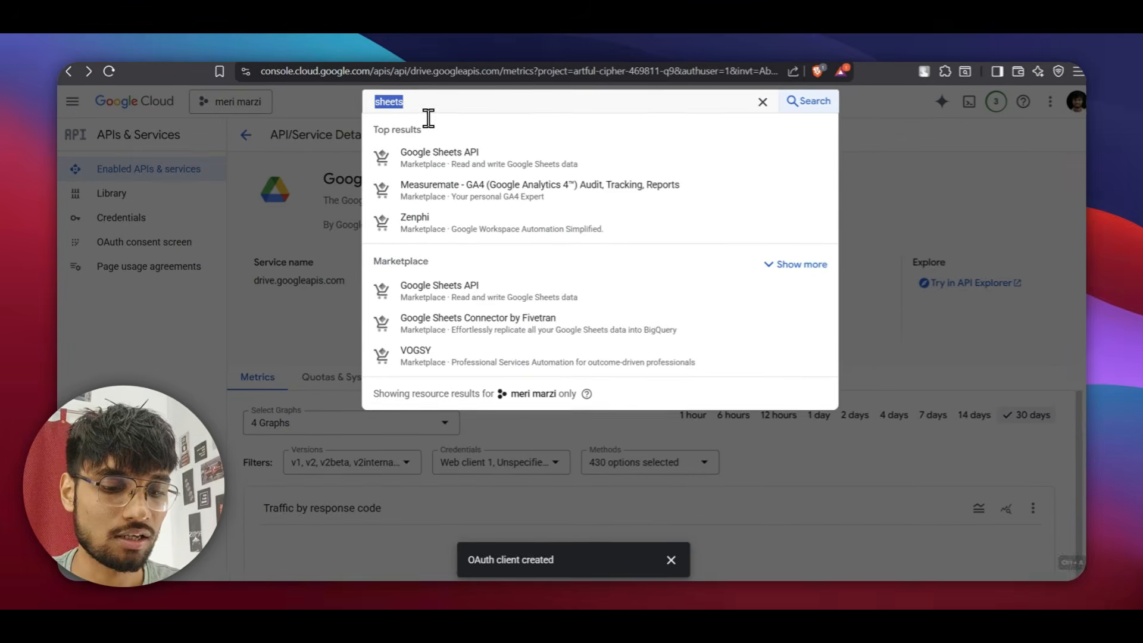
{"action": "type", "text": "docs"}
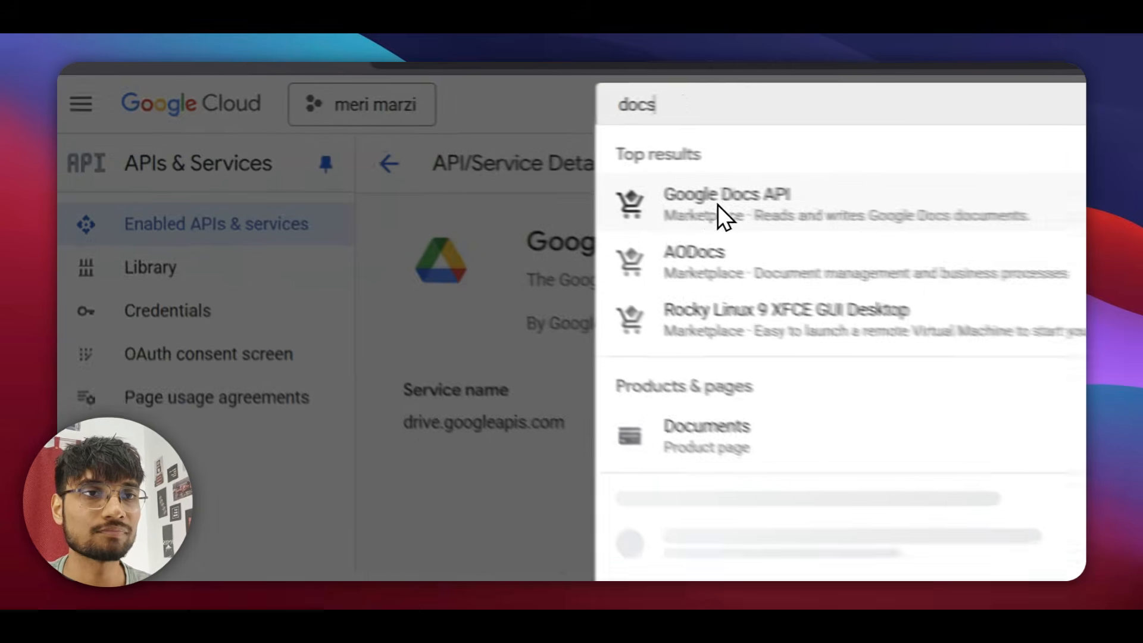
{"action": "left_click", "coordinate": [432, 163]}
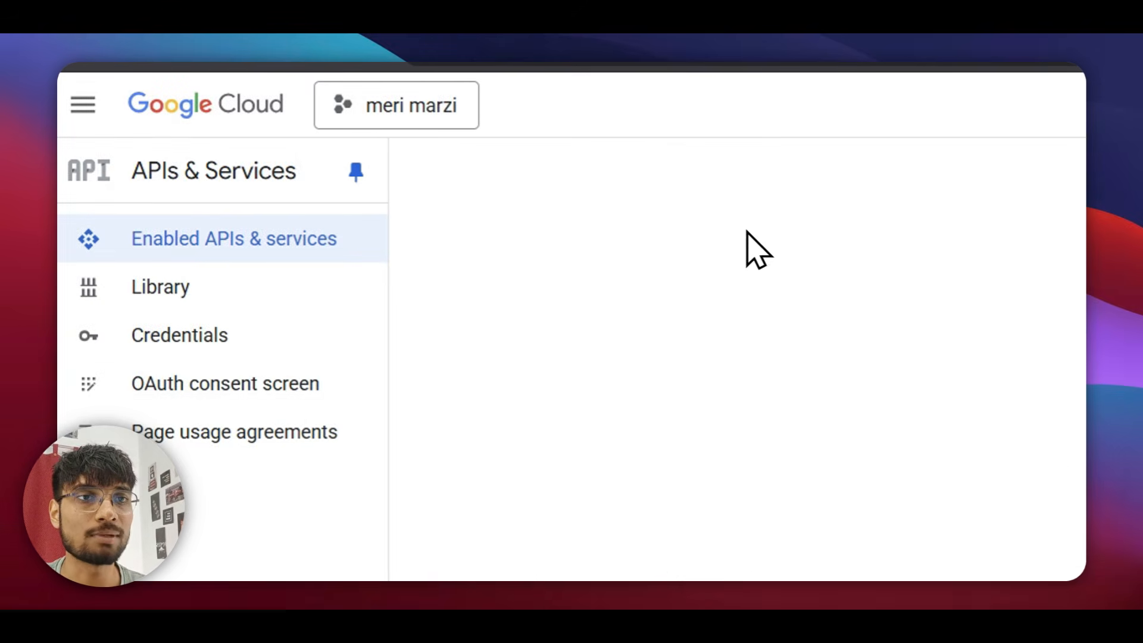
{"action": "left_click", "coordinate": [353, 451]}
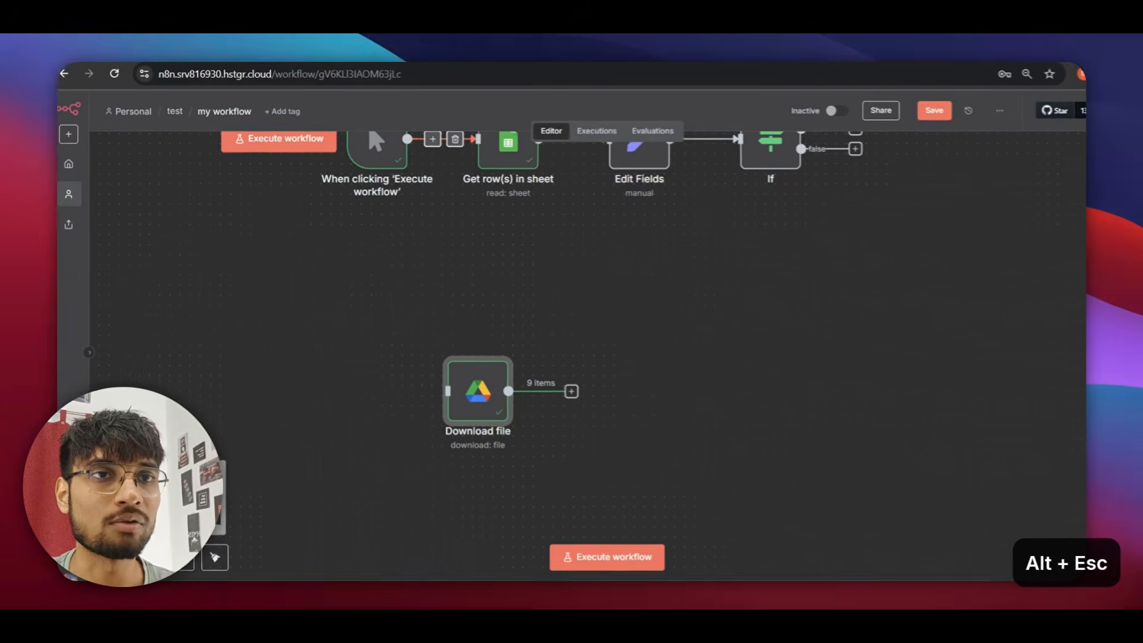
Switch to Excalidraw and scroll to the Google APIs list, from google drive down to Gemini.
{"action": "key", "text": "alt+Escape"}
{"action": "scroll", "coordinate": [354, 325], "scroll_direction": "down", "scroll_amount": 3}
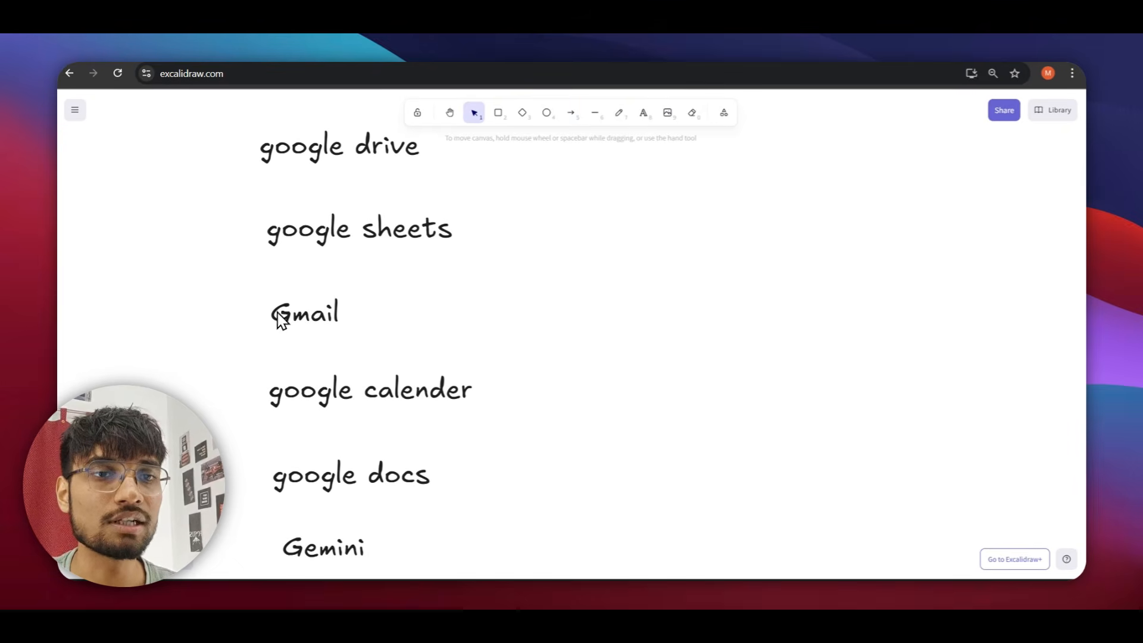
{"action": "scroll", "coordinate": [365, 388], "scroll_direction": "up", "scroll_amount": 2}
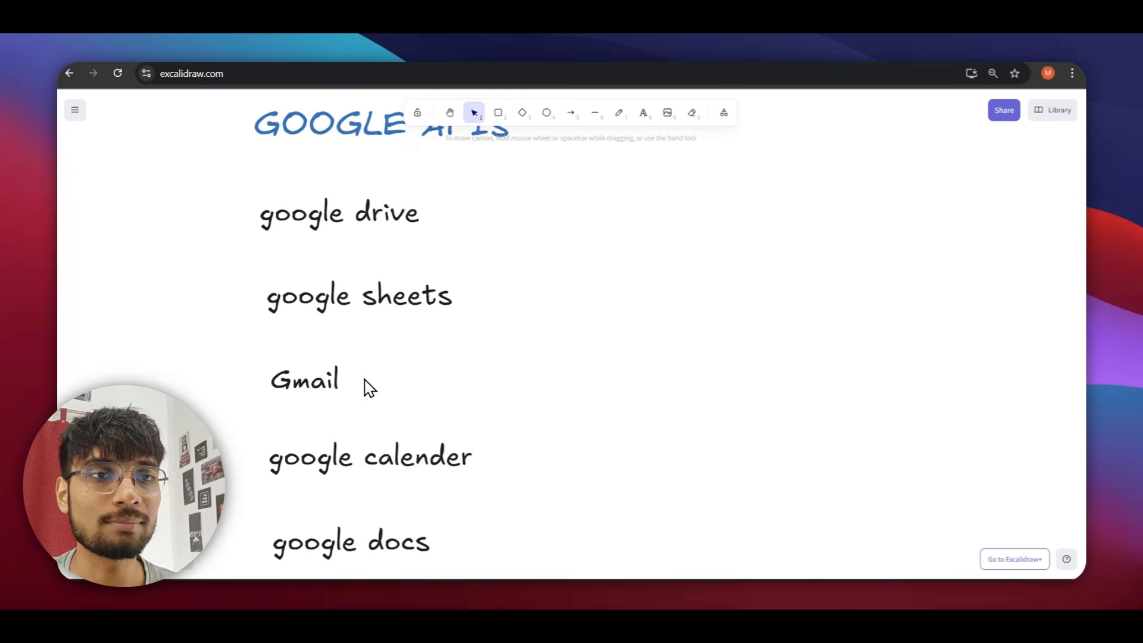
{"action": "scroll", "coordinate": [380, 393], "scroll_direction": "down", "scroll_amount": 4}
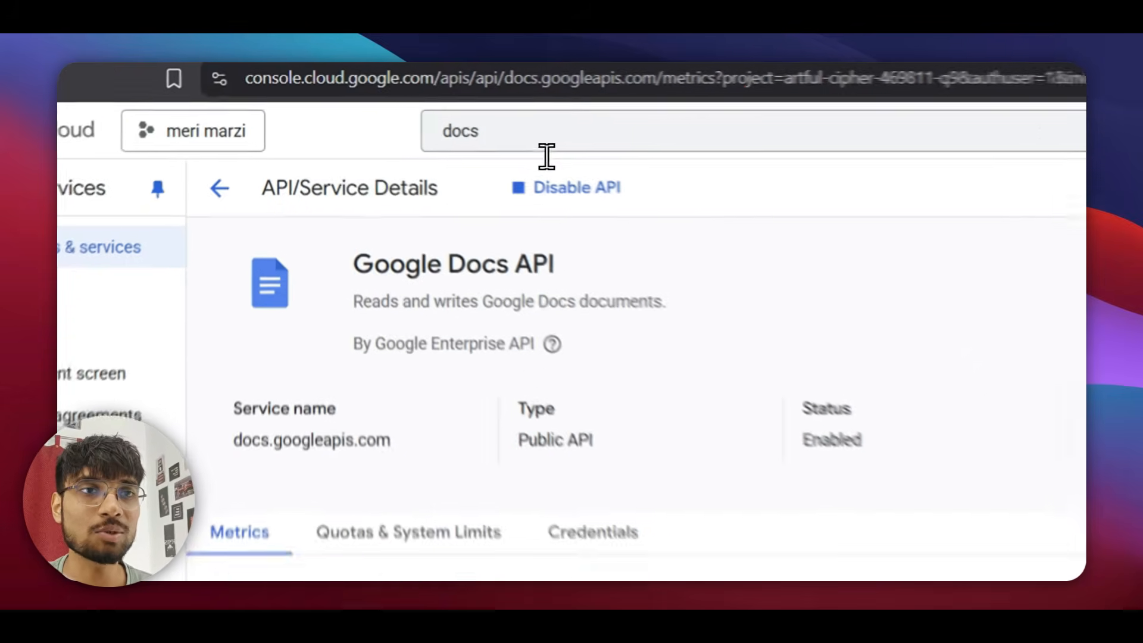
Search 'gemini', enable the Gemini API, then switch back to the Excalidraw notes.
{"action": "left_click", "coordinate": [427, 104]}
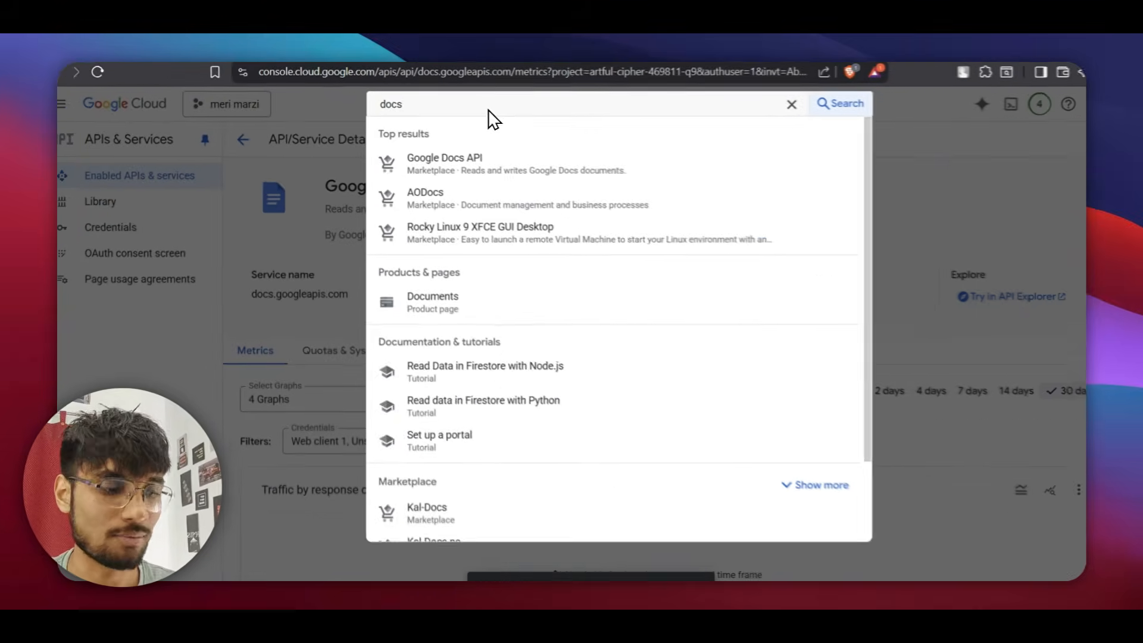
{"action": "key", "text": "BackSpace"}
{"action": "key", "text": "BackSpace"}
{"action": "key", "text": "BackSpace"}
{"action": "key", "text": "BackSpace"}
{"action": "type", "text": "gem"}
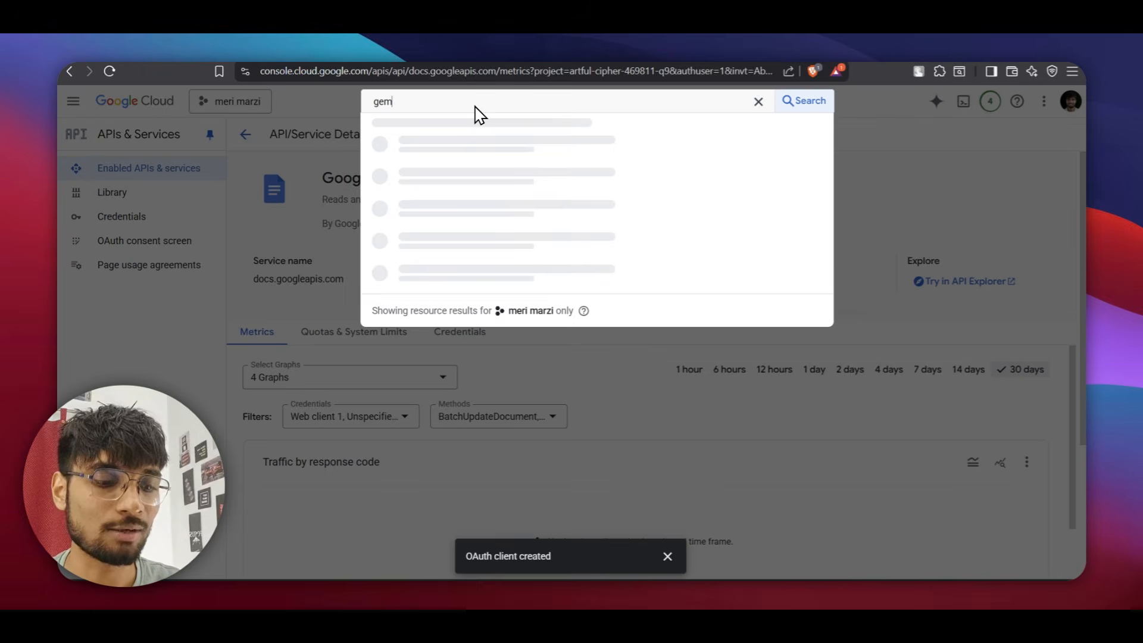
{"action": "type", "text": "ini"}
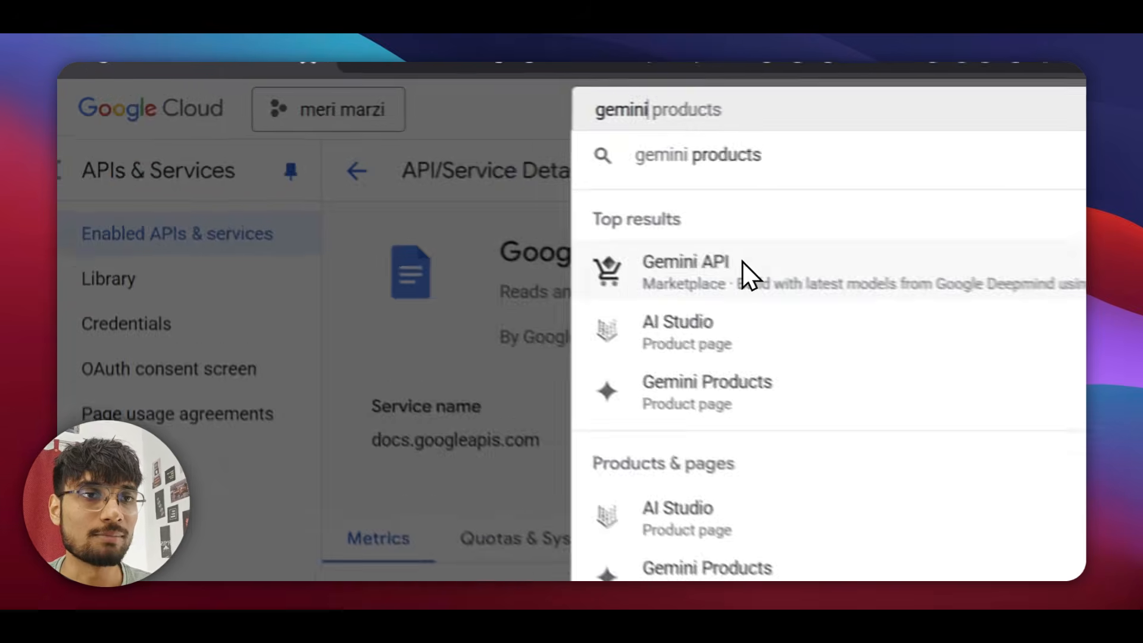
{"action": "left_click", "coordinate": [470, 189]}
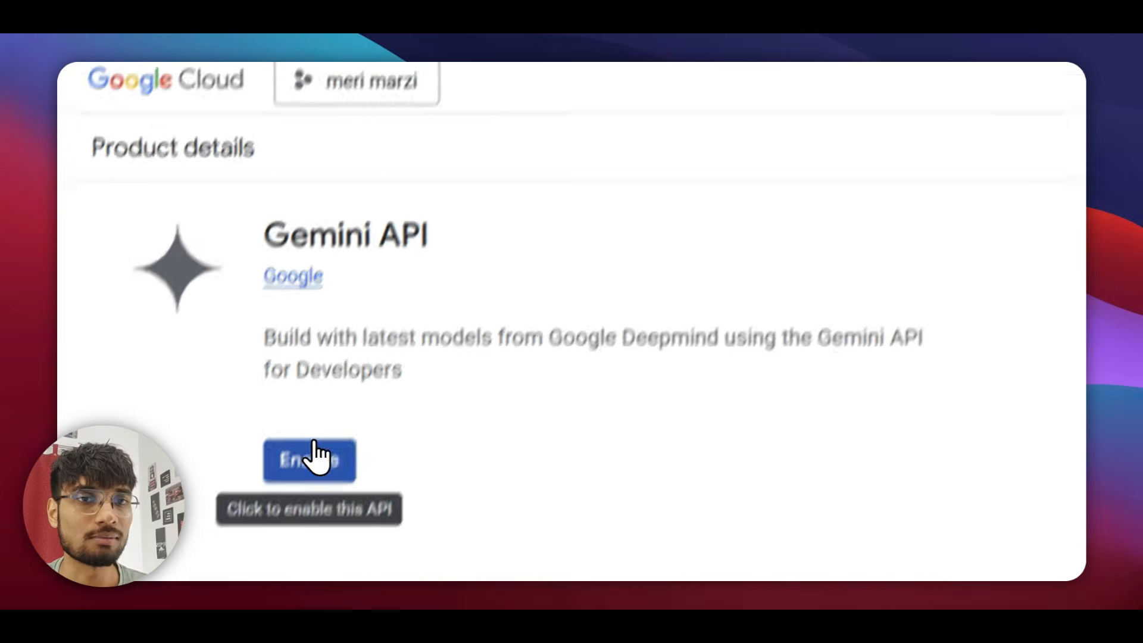
{"action": "left_click", "coordinate": [298, 490]}
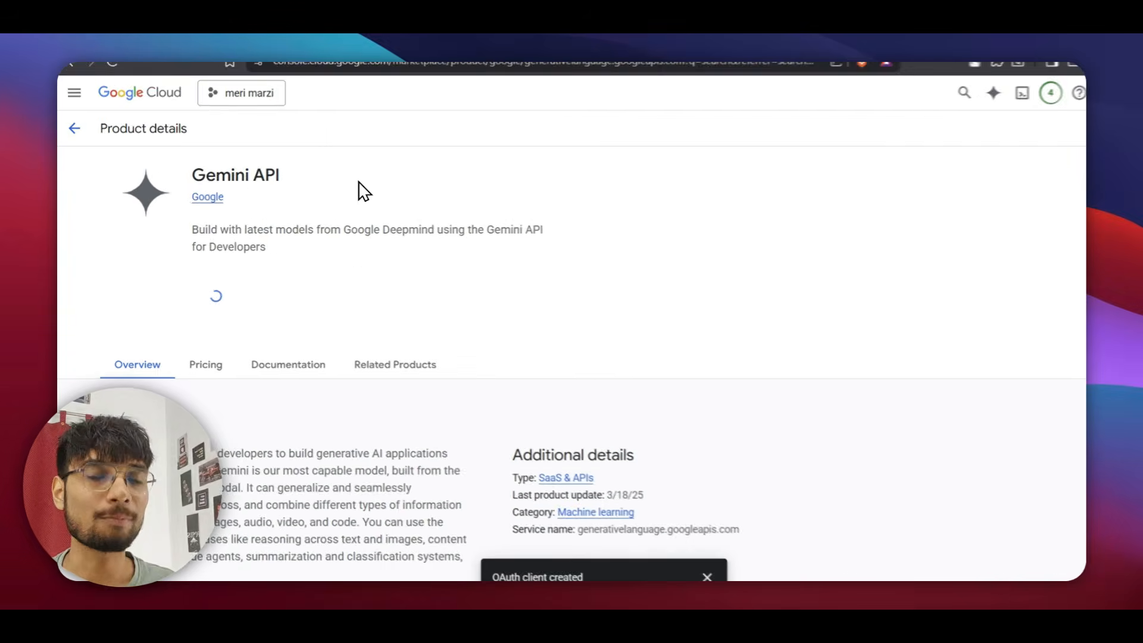
{"action": "key", "text": "alt+Escape"}
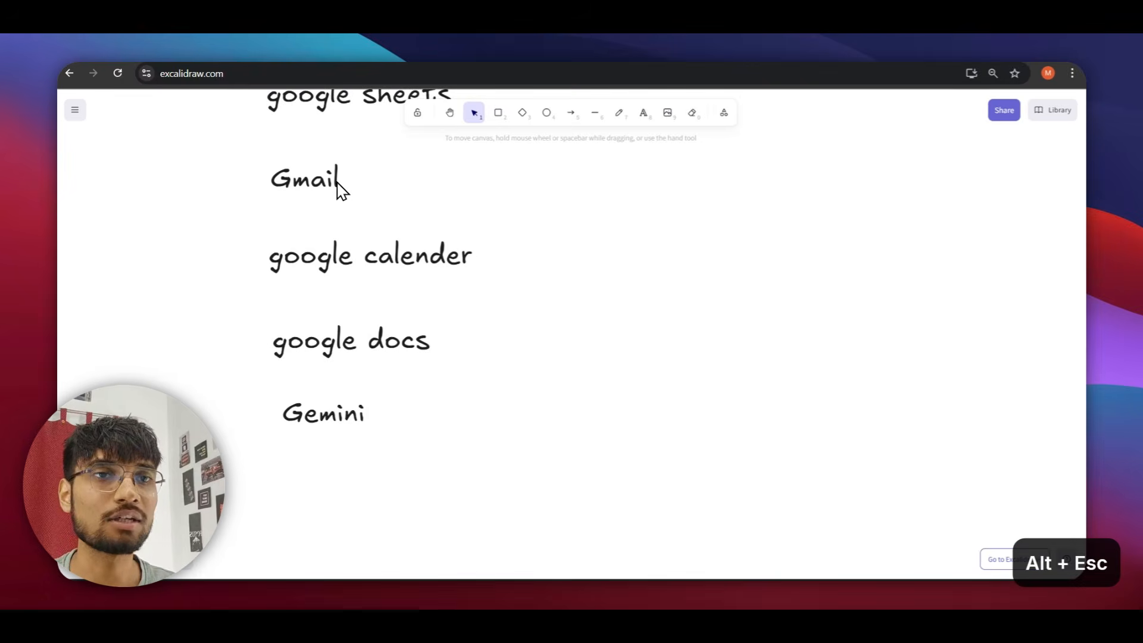
Add a Google Gemini 'Message a model' node after Download file.
{"action": "left_click", "coordinate": [296, 63]}
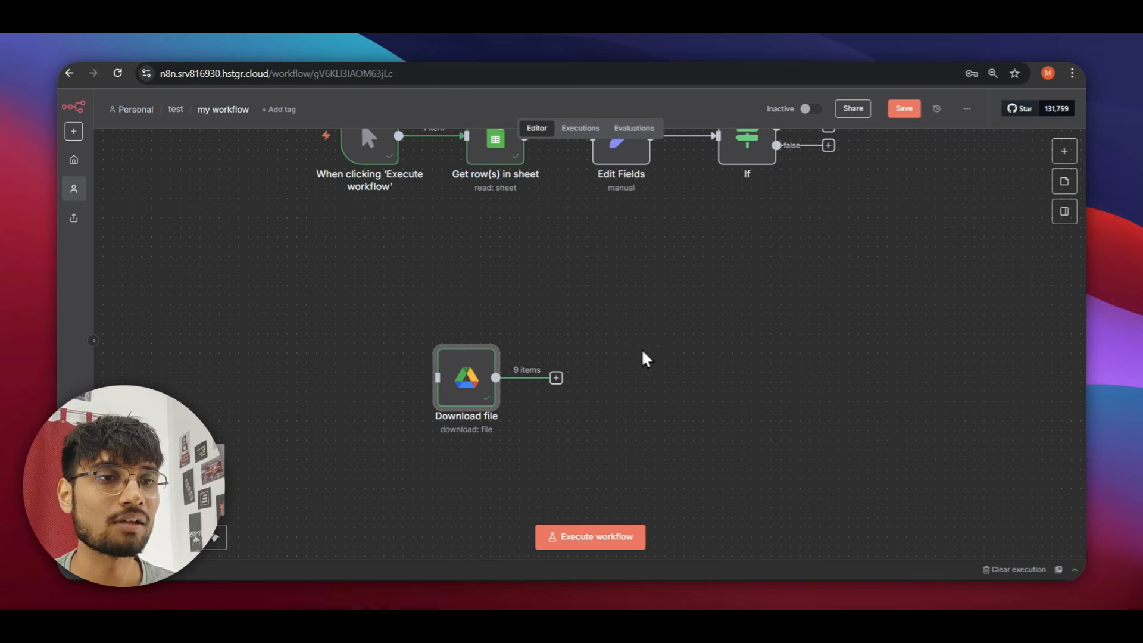
{"action": "key", "text": "Tab"}
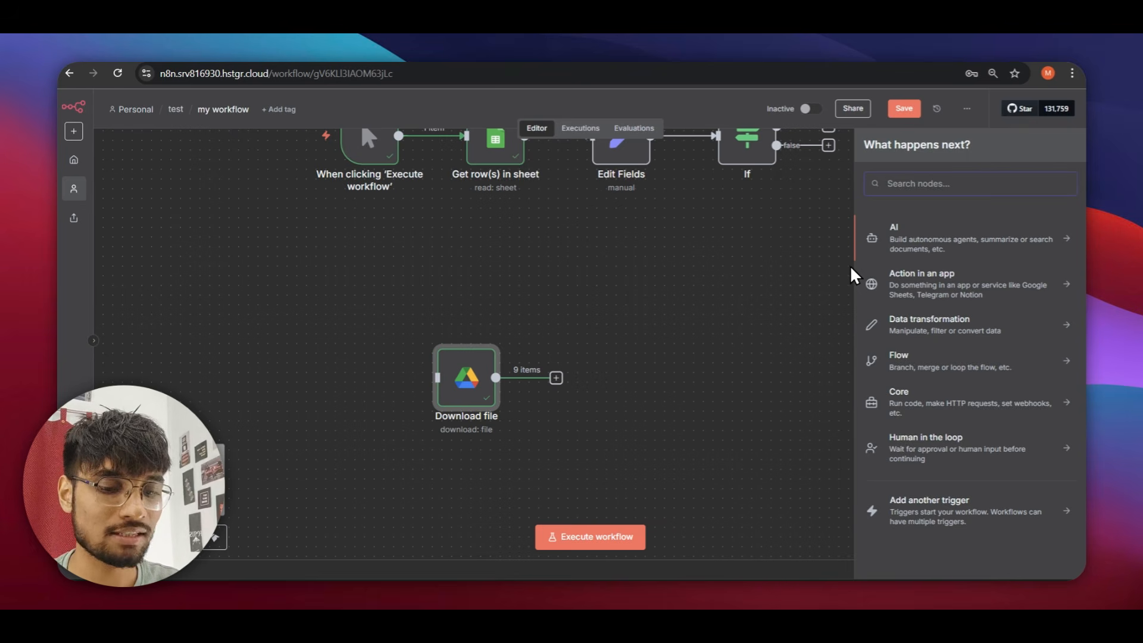
{"action": "type", "text": "gemini"}
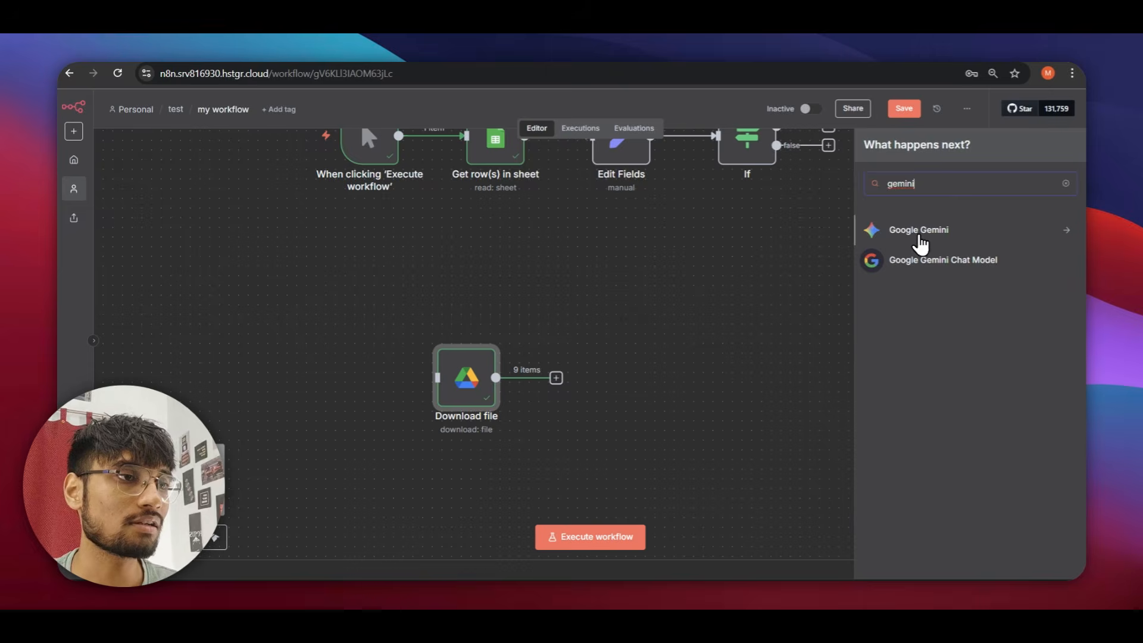
{"action": "left_click", "coordinate": [917, 232]}
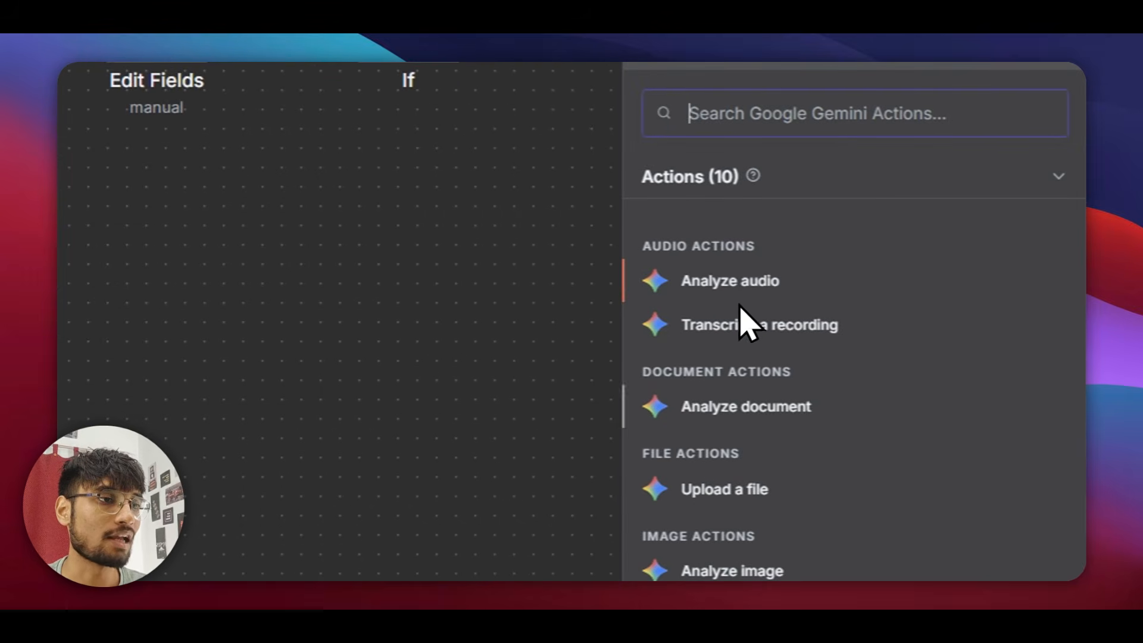
{"action": "scroll", "coordinate": [747, 416], "scroll_direction": "down", "scroll_amount": 5}
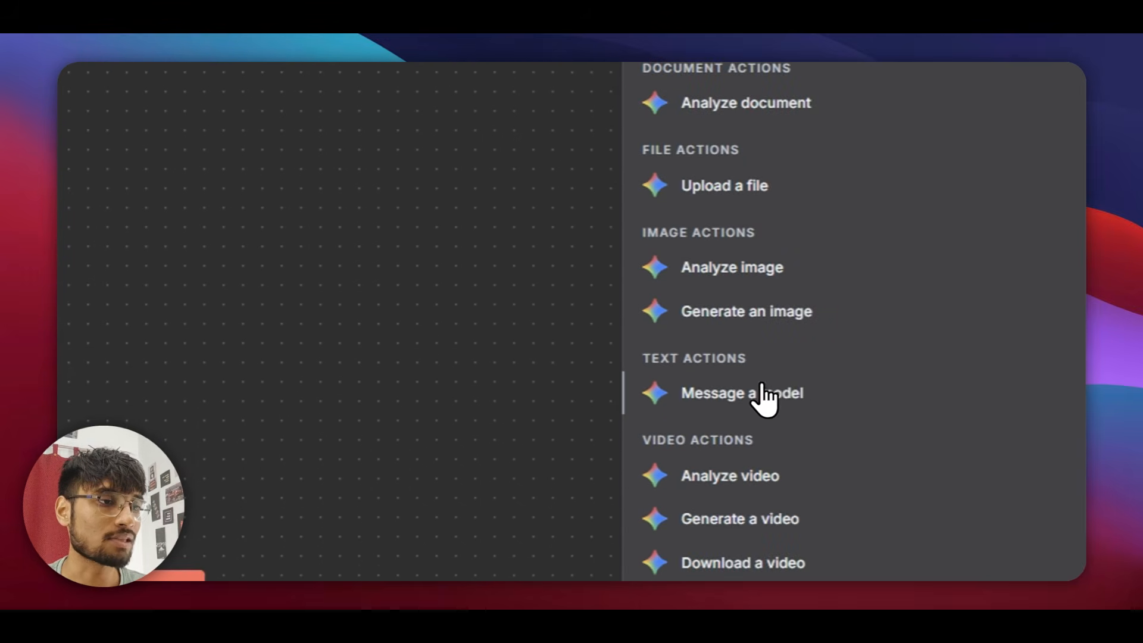
{"action": "left_click", "coordinate": [810, 392]}
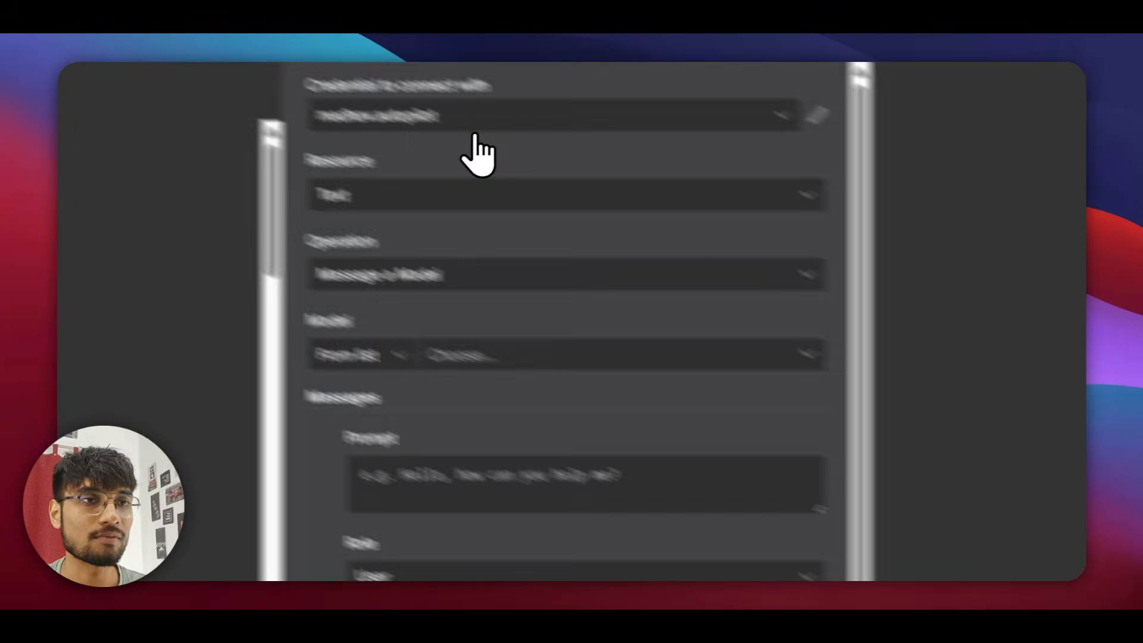
Discard the unfinished new Gemini credential without saving, and open the Download file node.
{"action": "left_click", "coordinate": [649, 203]}
{"action": "left_click", "coordinate": [639, 312]}
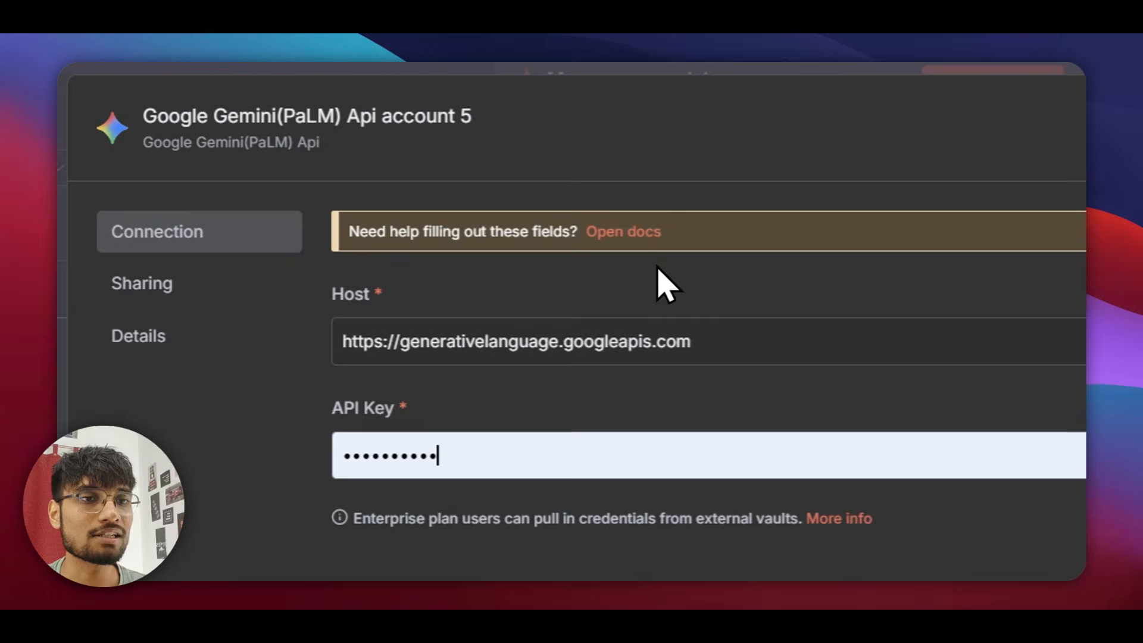
{"action": "key", "text": "Escape"}
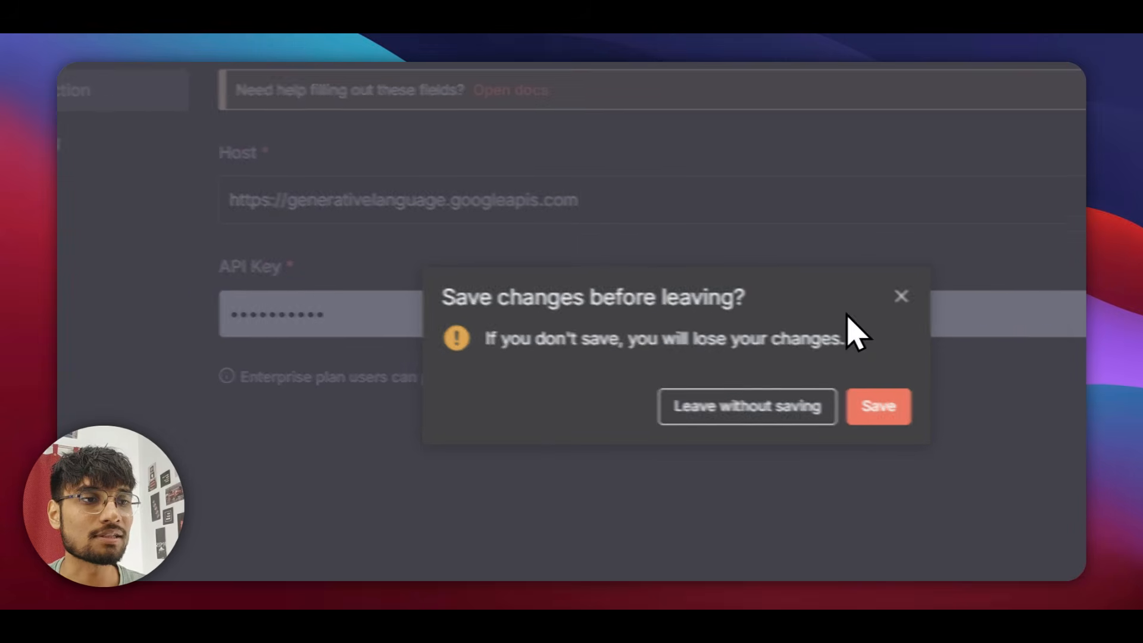
{"action": "left_click", "coordinate": [841, 289]}
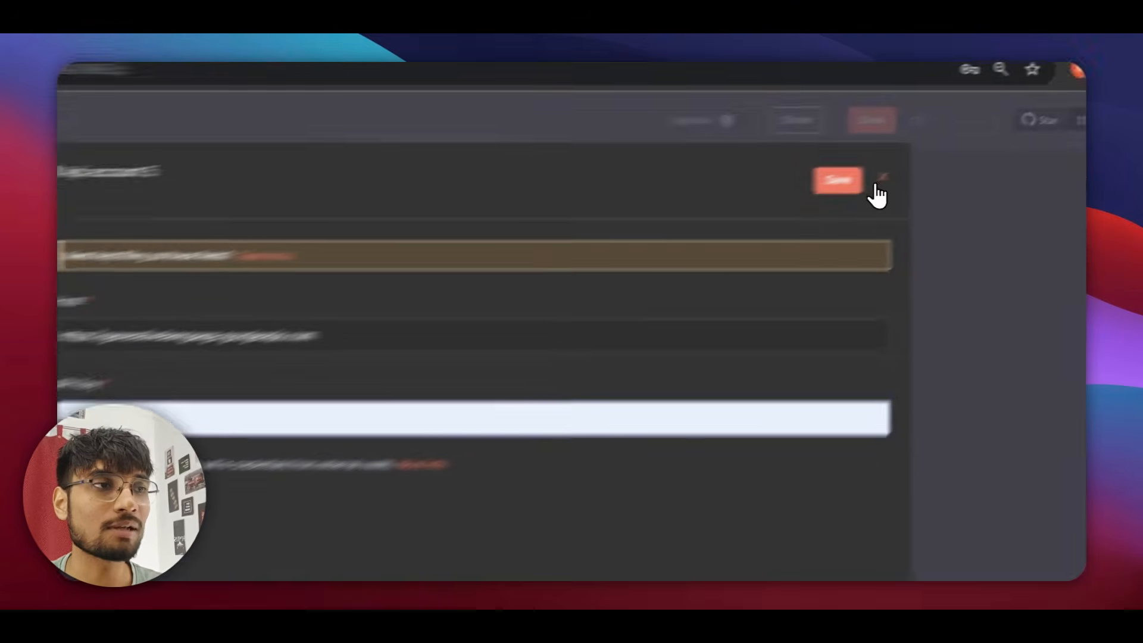
{"action": "left_click", "coordinate": [875, 189]}
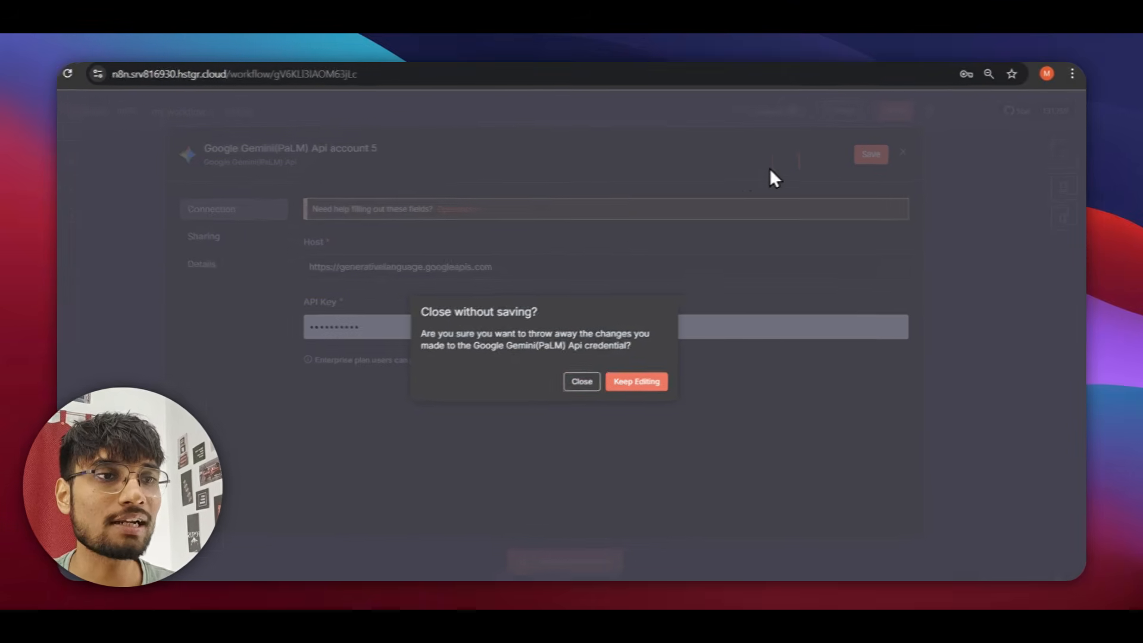
{"action": "left_click", "coordinate": [604, 367]}
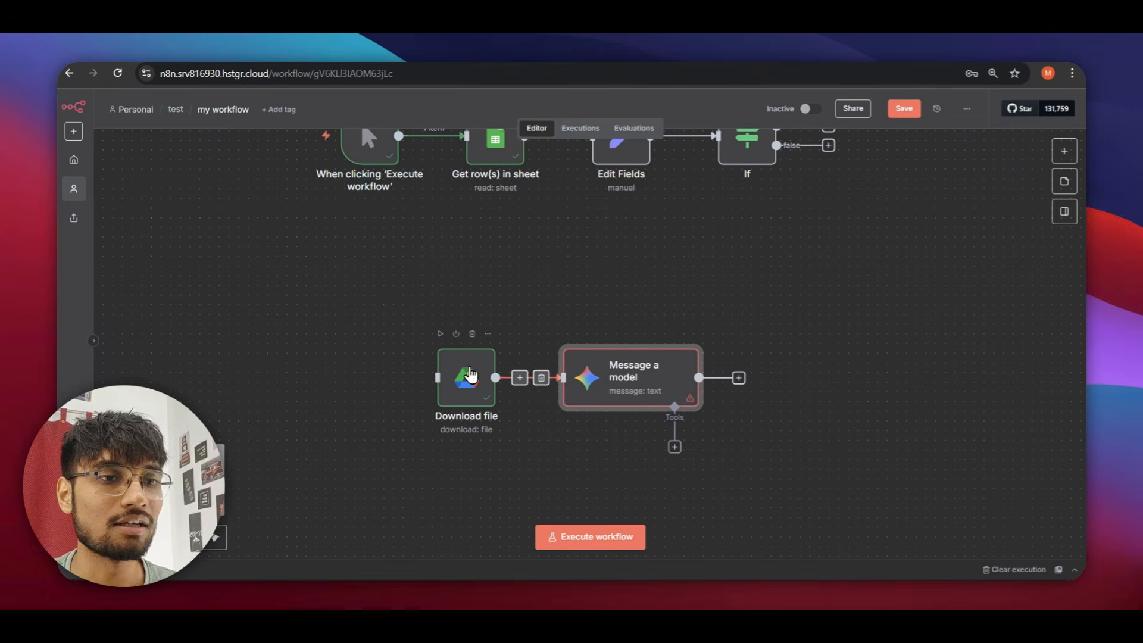
{"action": "double_click", "coordinate": [468, 374]}
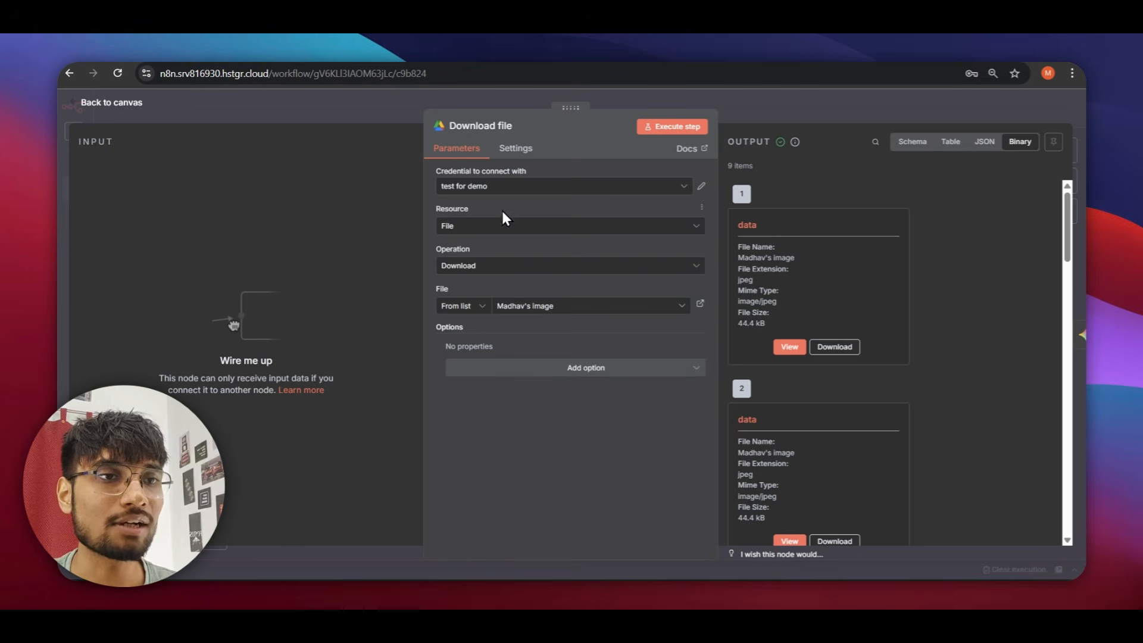
Check the Google Drive and Google Sheets credential options for Download file and Get row(s), discarding both.
{"action": "left_click", "coordinate": [503, 186]}
{"action": "left_click", "coordinate": [500, 278]}
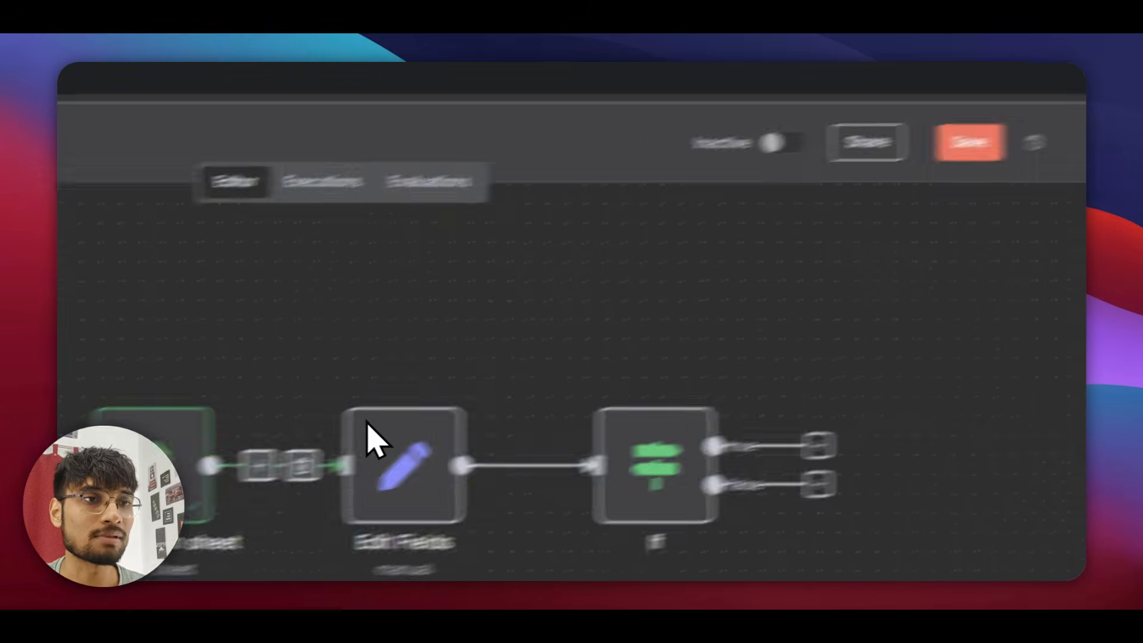
{"action": "double_click", "coordinate": [162, 468]}
{"action": "left_click", "coordinate": [499, 253]}
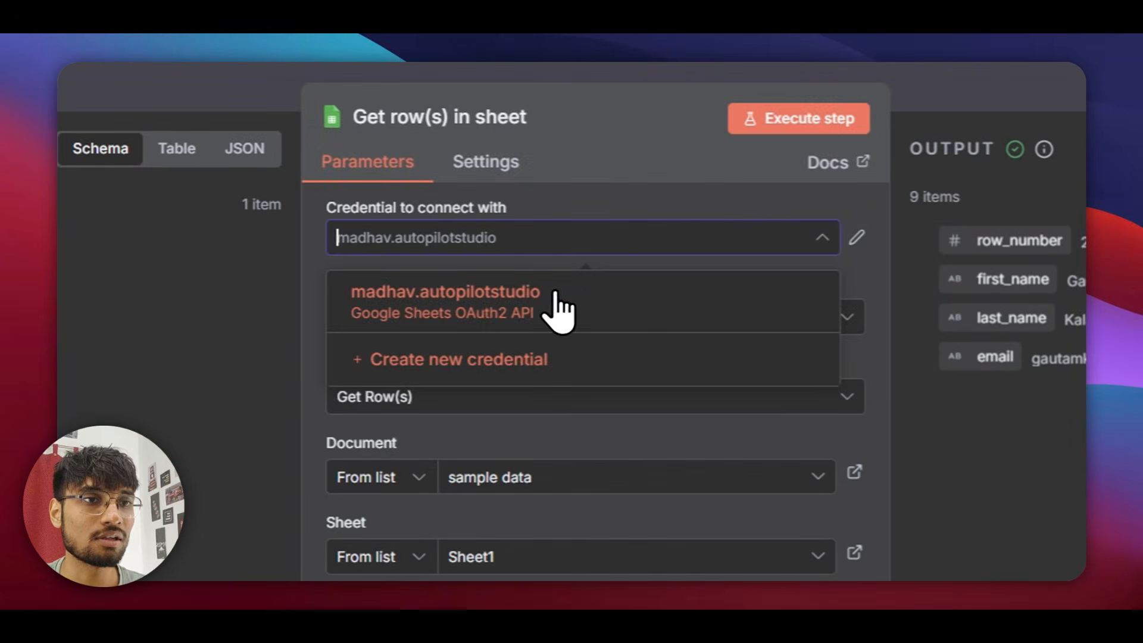
{"action": "left_click", "coordinate": [492, 363]}
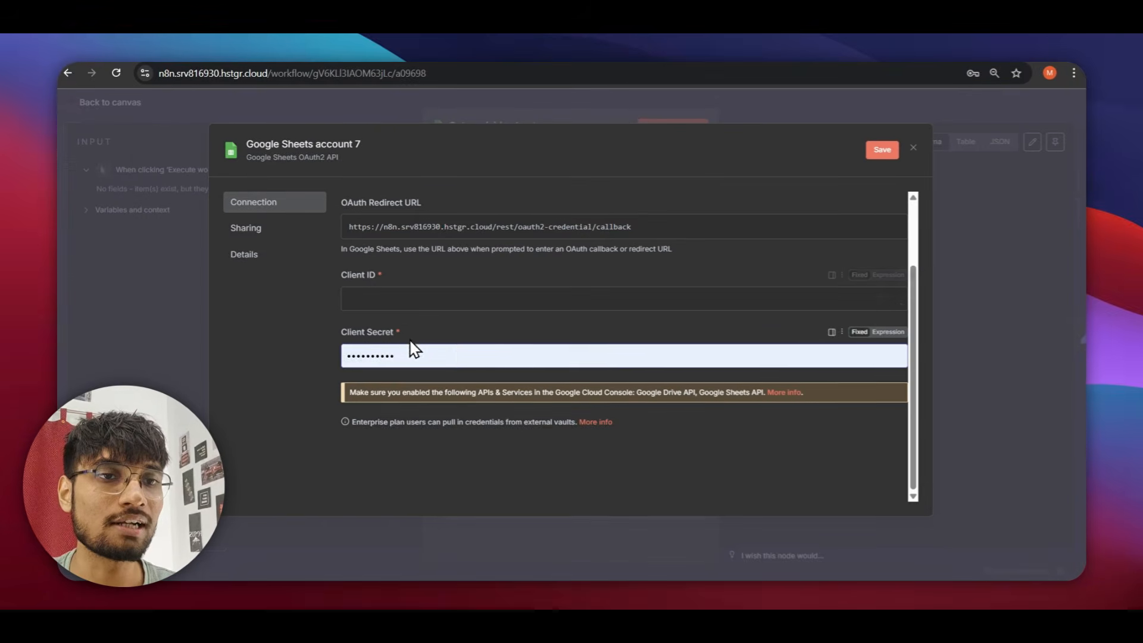
{"action": "left_click", "coordinate": [912, 148]}
{"action": "left_click", "coordinate": [608, 365]}
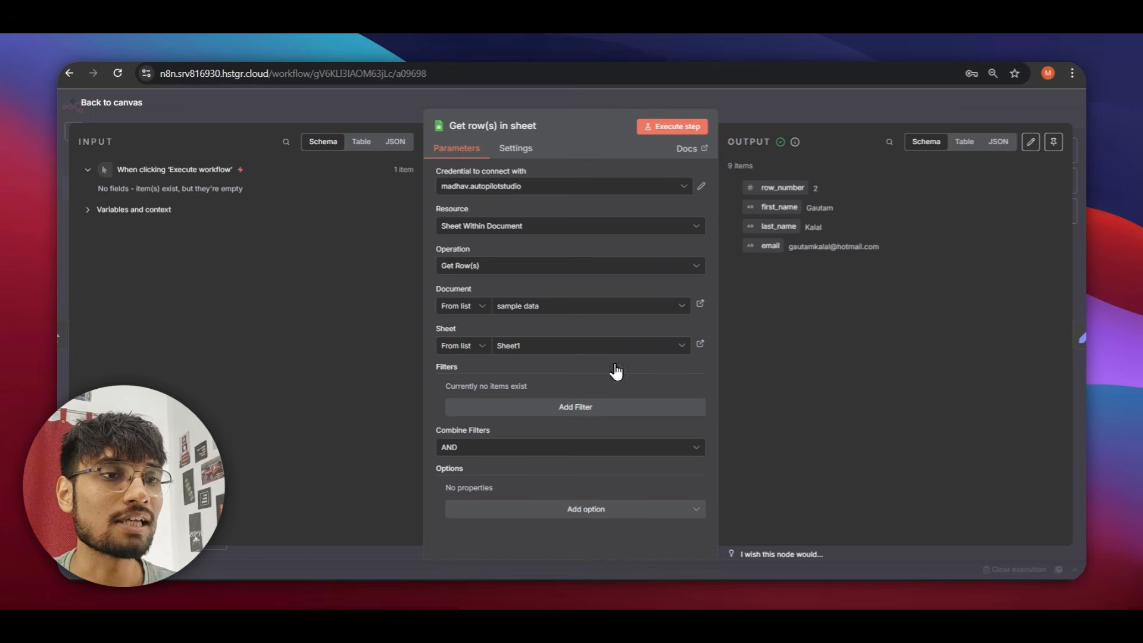
{"action": "left_click", "coordinate": [923, 117]}
{"action": "scroll", "coordinate": [762, 244], "scroll_direction": "down", "scroll_amount": 3}
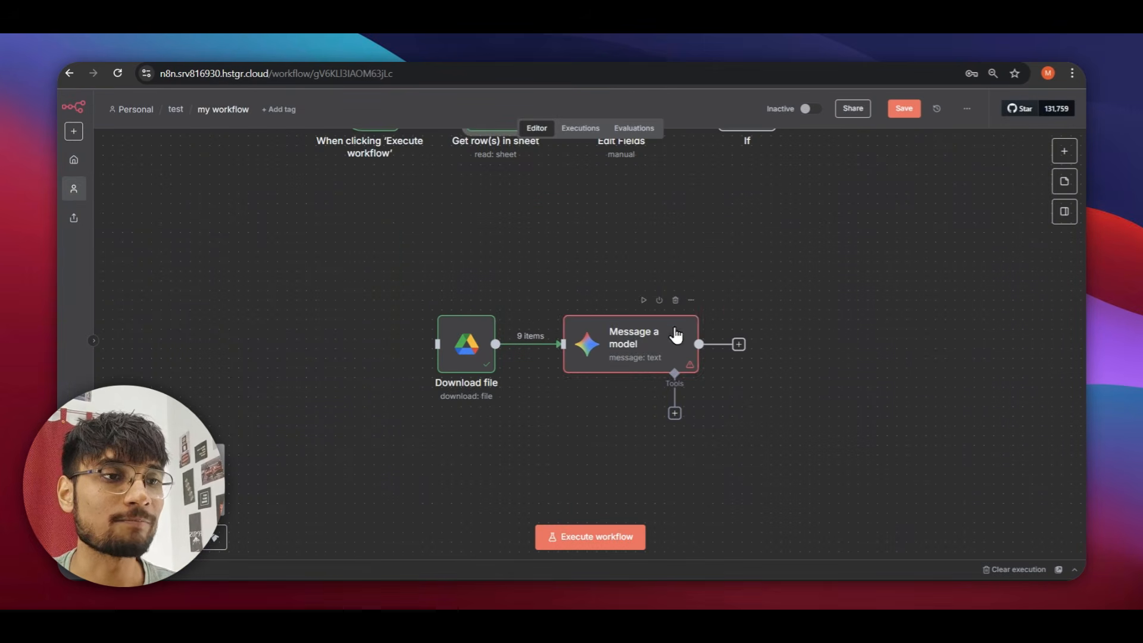
Start a new Gemini credential on the Message a model node, then switch to Google Cloud.
{"action": "double_click", "coordinate": [636, 344]}
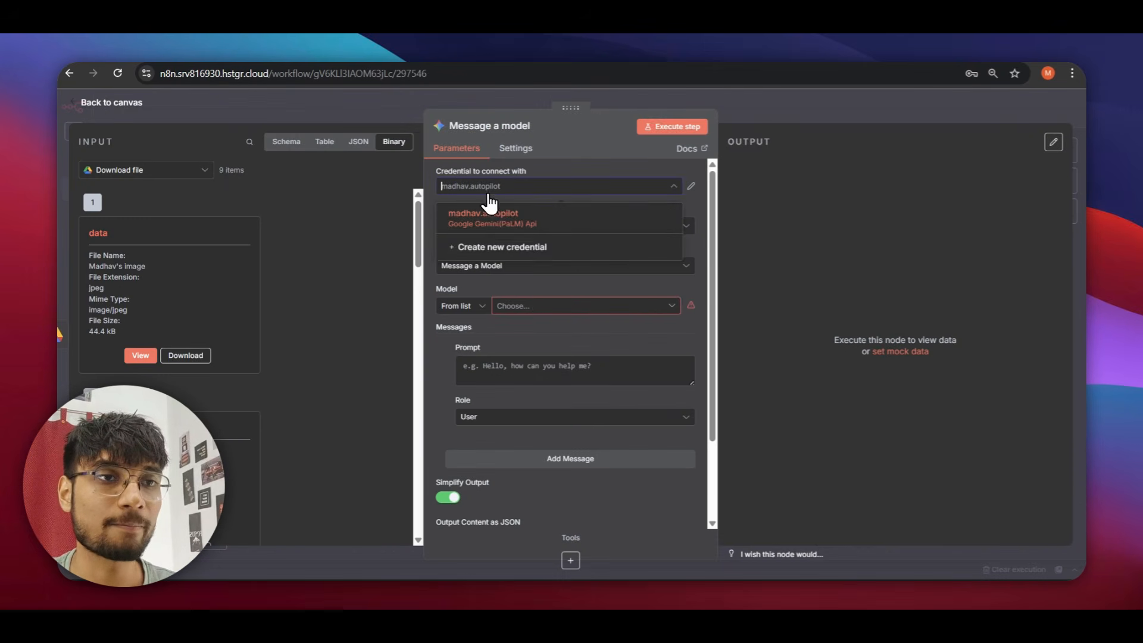
{"action": "left_click", "coordinate": [491, 250]}
{"action": "left_click", "coordinate": [479, 314]}
{"action": "key", "text": "ctrl+v"}
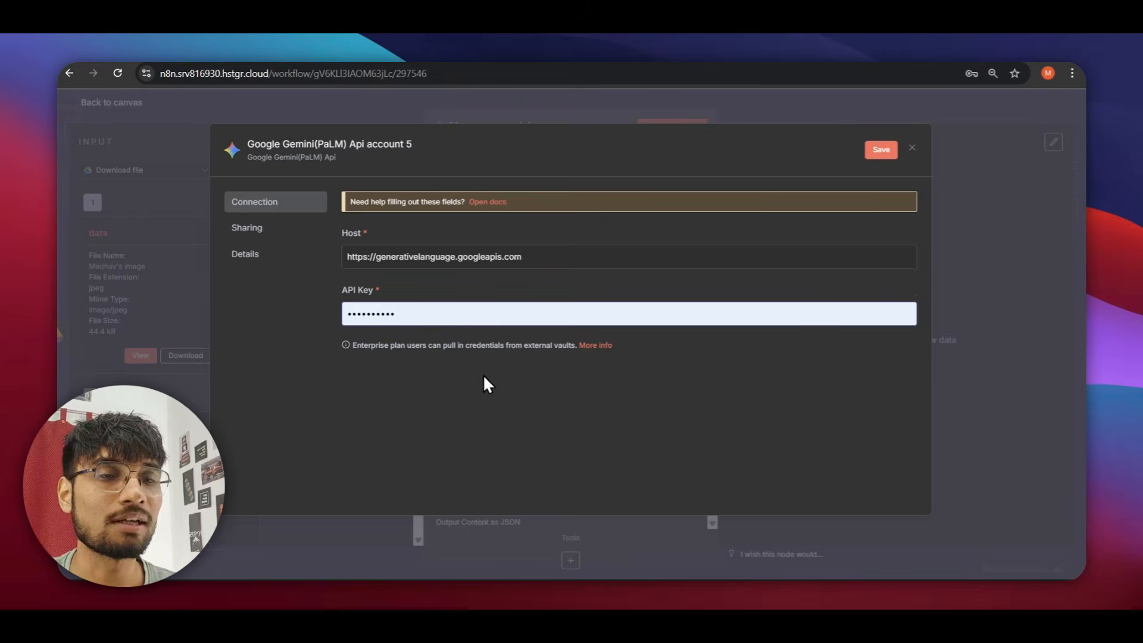
{"action": "key", "text": "alt+Escape"}
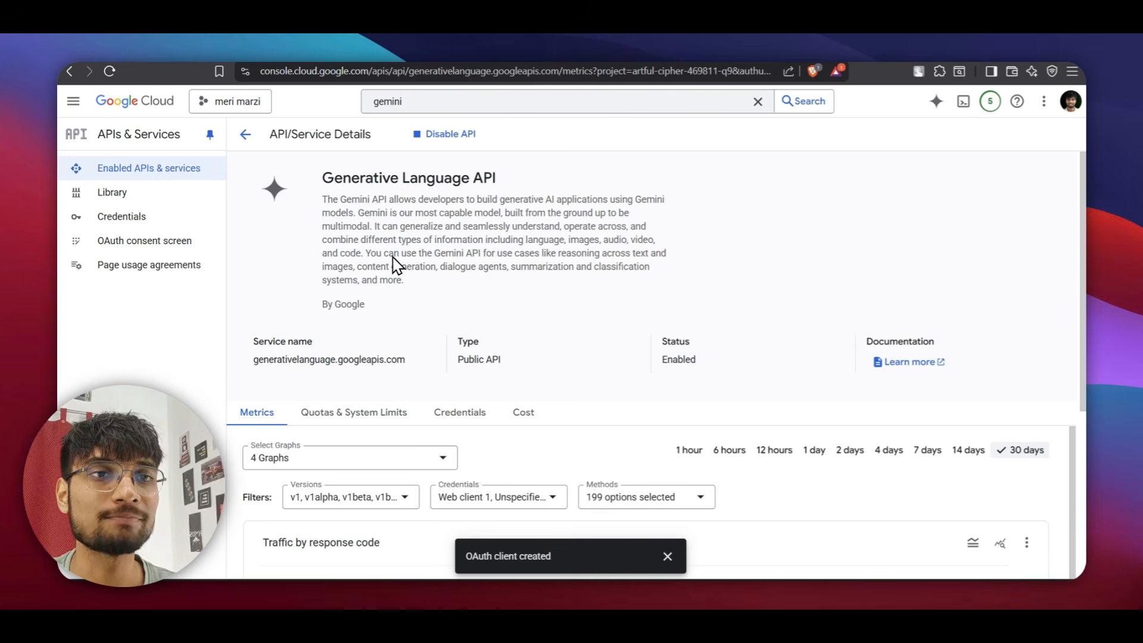
Create a new API key, API key 1, on the Credentials page and copy it.
{"action": "left_click", "coordinate": [125, 216]}
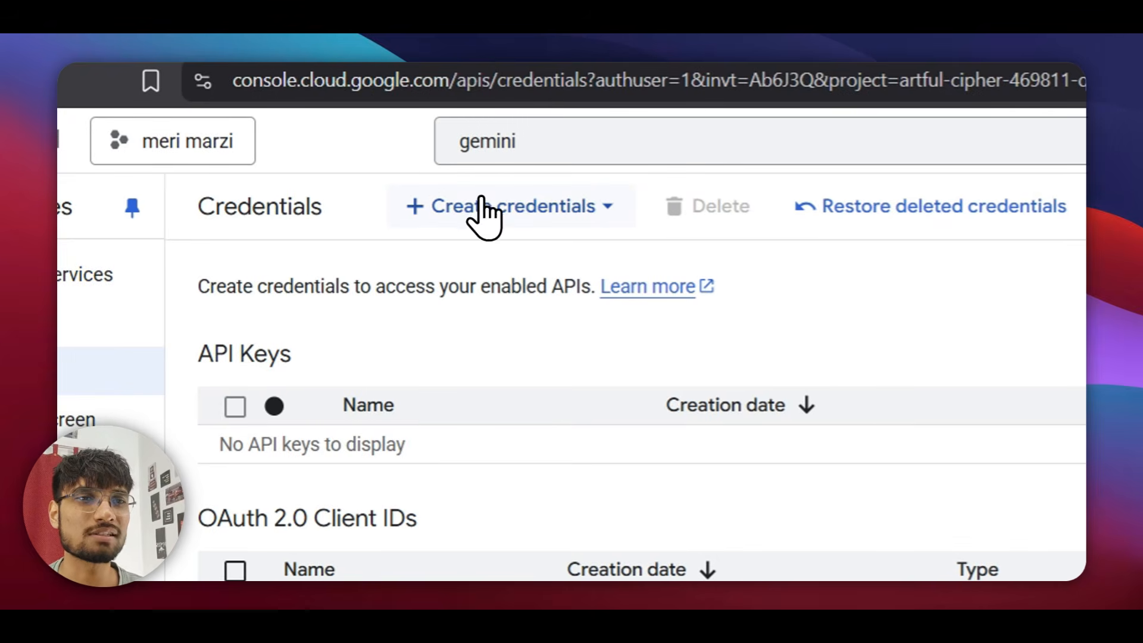
{"action": "left_click", "coordinate": [479, 216]}
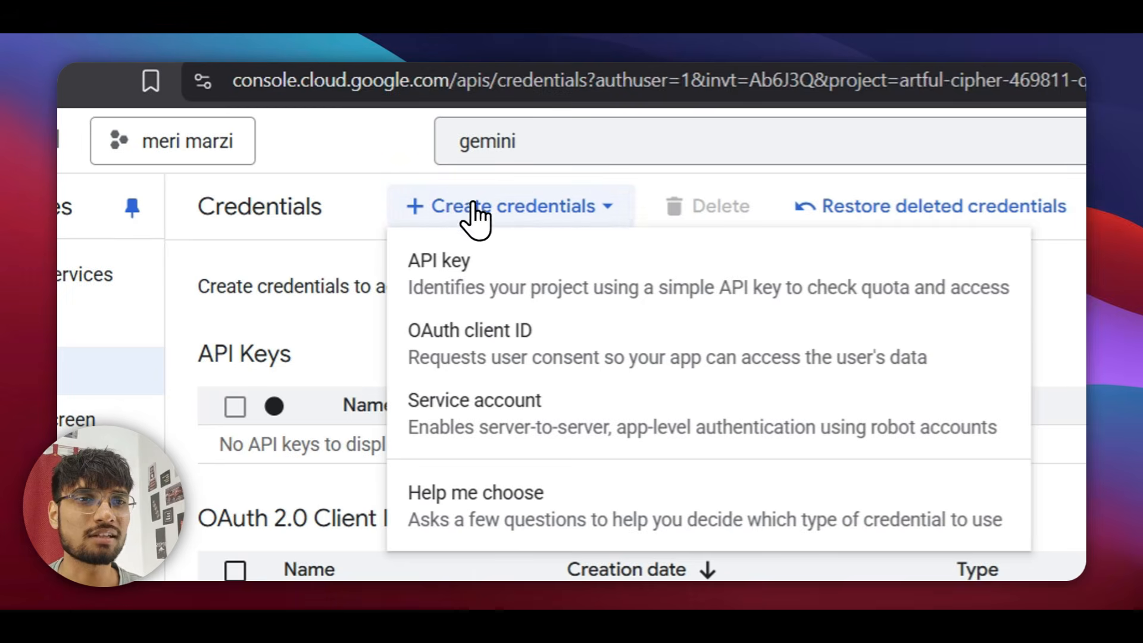
{"action": "left_click", "coordinate": [497, 291]}
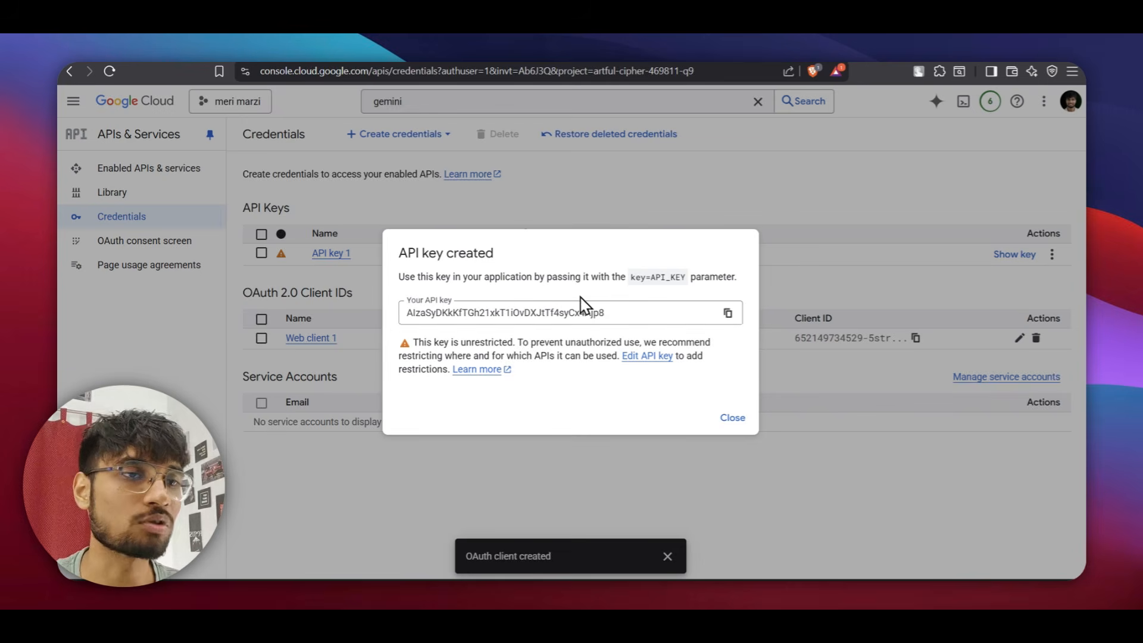
{"action": "left_click", "coordinate": [727, 312]}
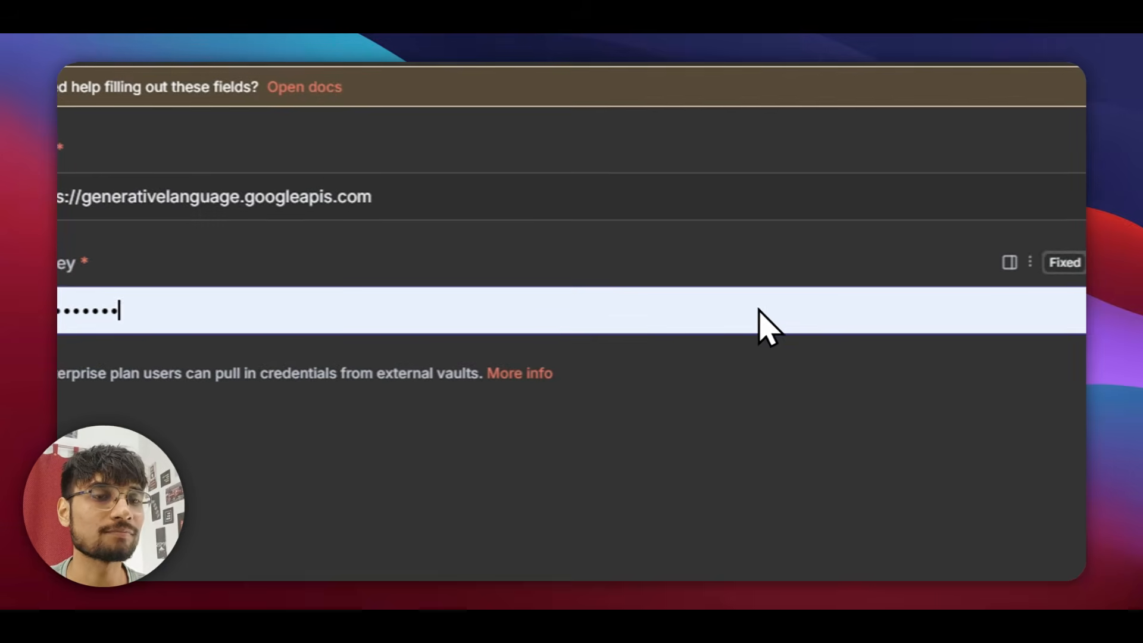
Paste the new API key into the Gemini credential, save it, rename it 'test account', and close.
{"action": "left_click", "coordinate": [365, 348]}
{"action": "key", "text": "ctrl+a"}
{"action": "key", "text": "ctrl+b"}
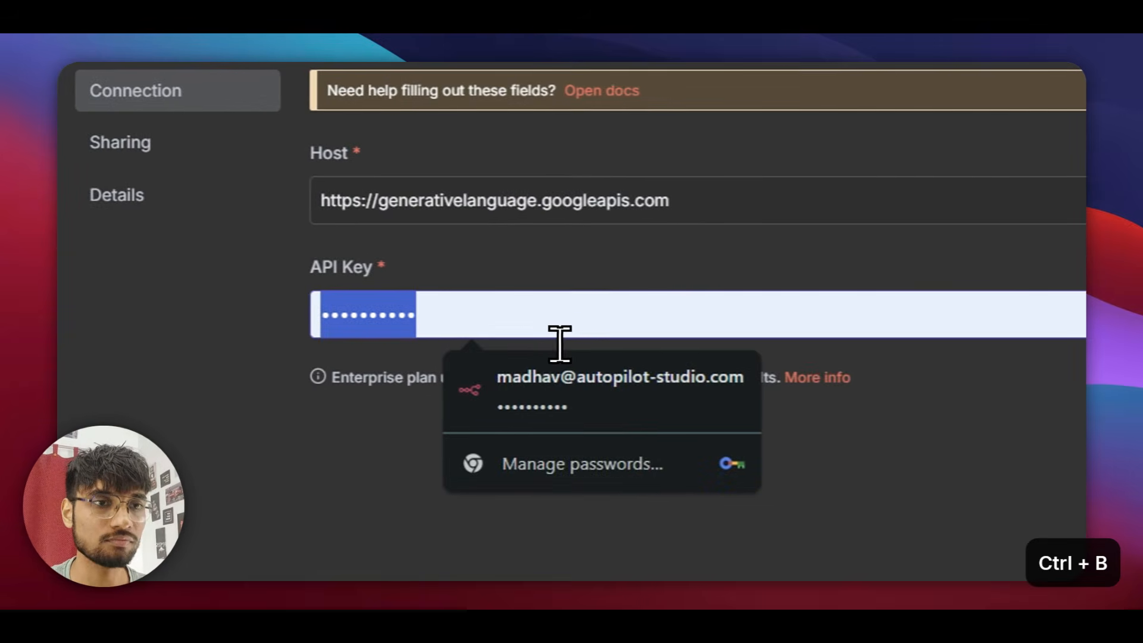
{"action": "key", "text": "ctrl+v"}
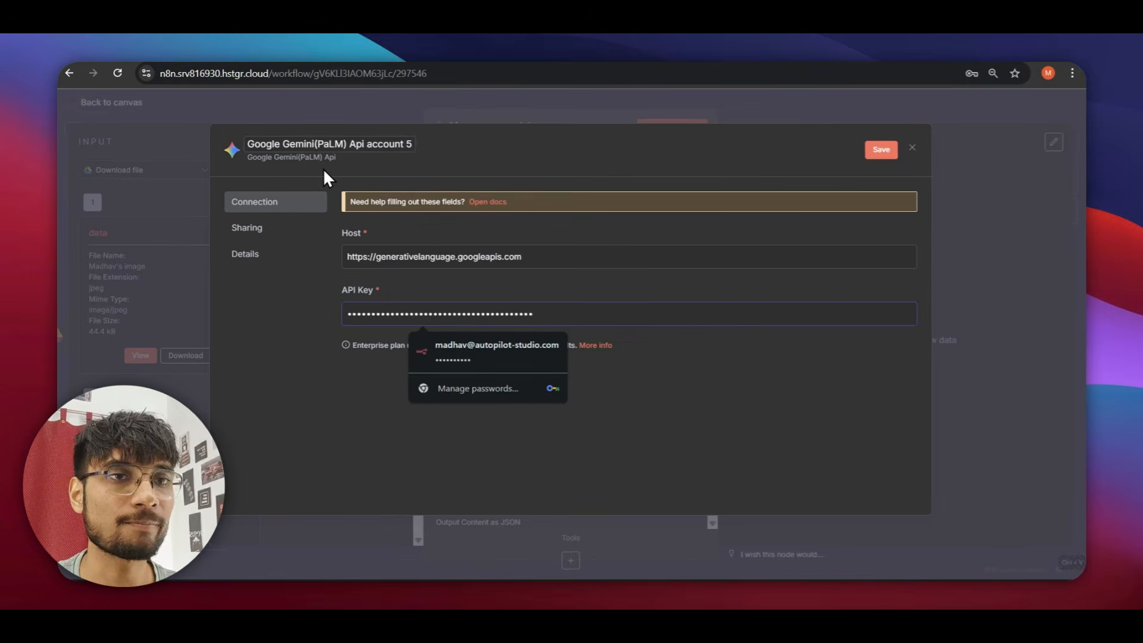
{"action": "left_click", "coordinate": [880, 149]}
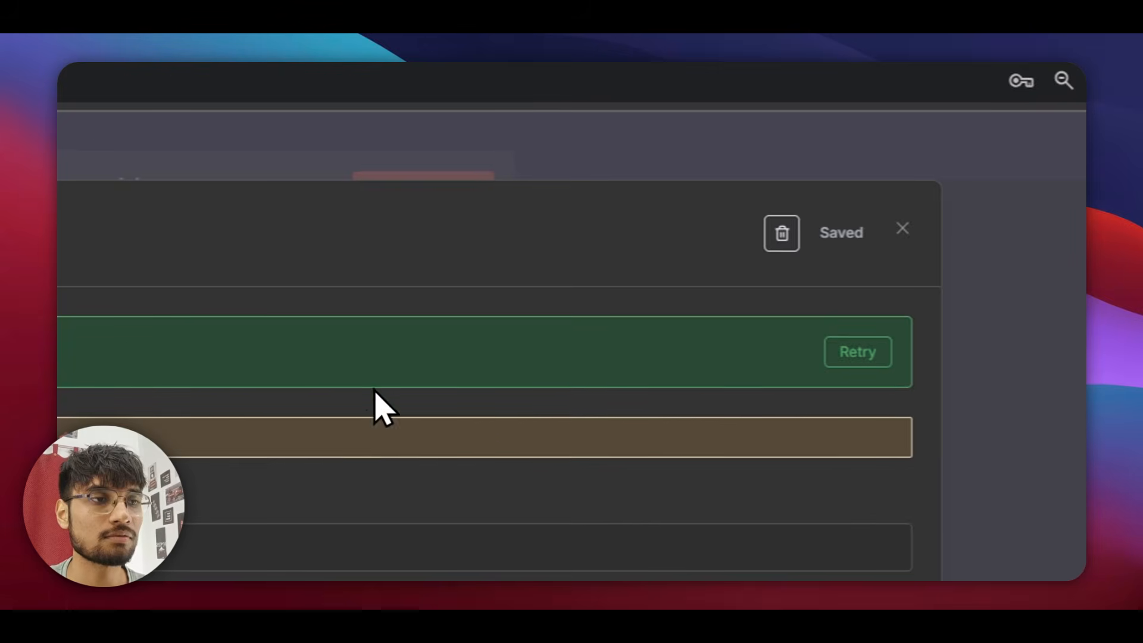
{"action": "left_click", "coordinate": [77, 225]}
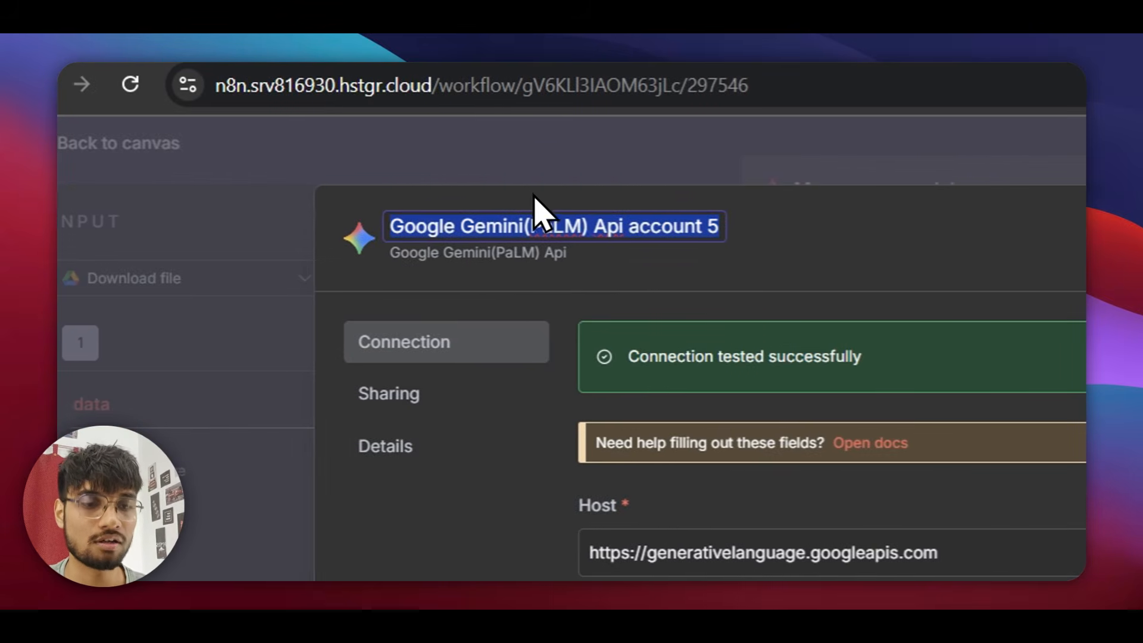
{"action": "type", "text": "test account"}
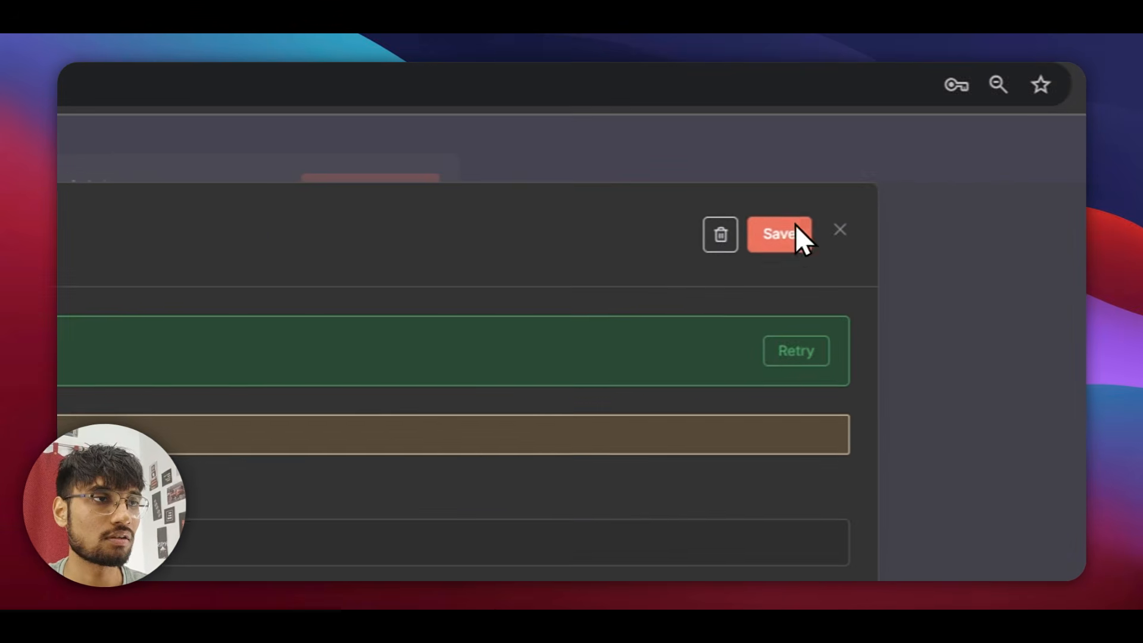
{"action": "left_click", "coordinate": [890, 150]}
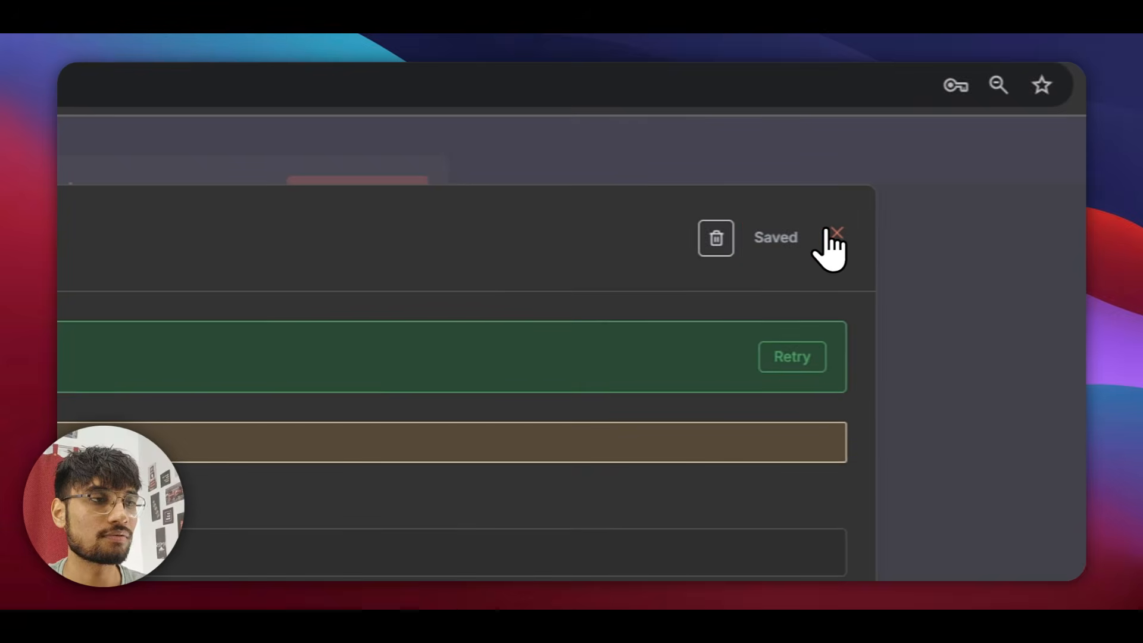
{"action": "left_click", "coordinate": [828, 231]}
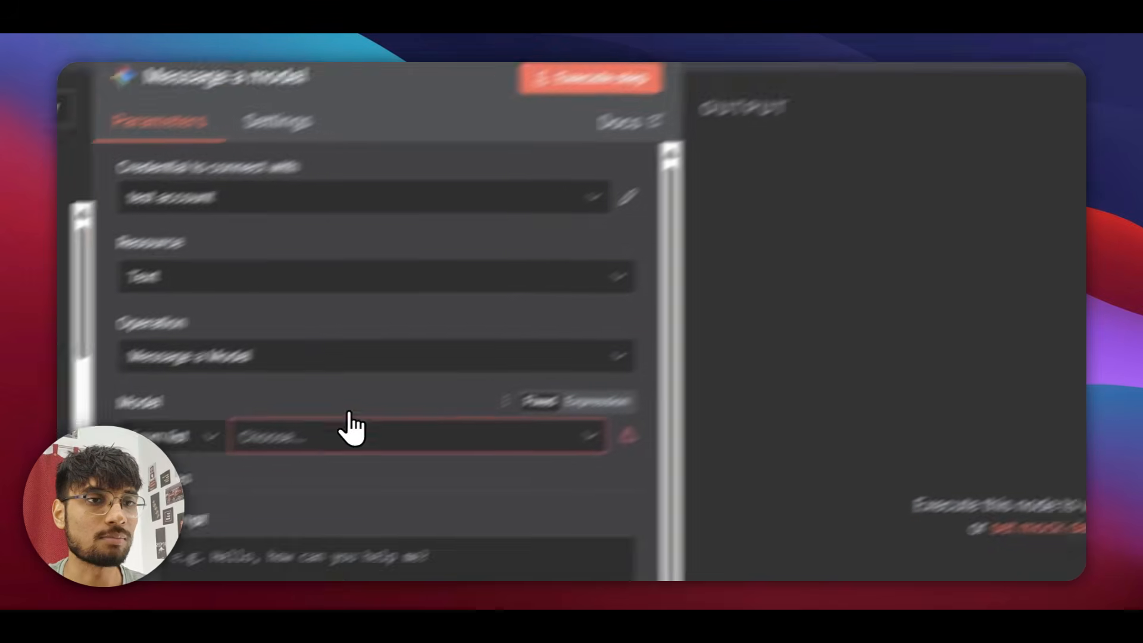
Set the Message a model node's model to models/gemini-2.5-flash.
{"action": "left_click", "coordinate": [197, 548]}
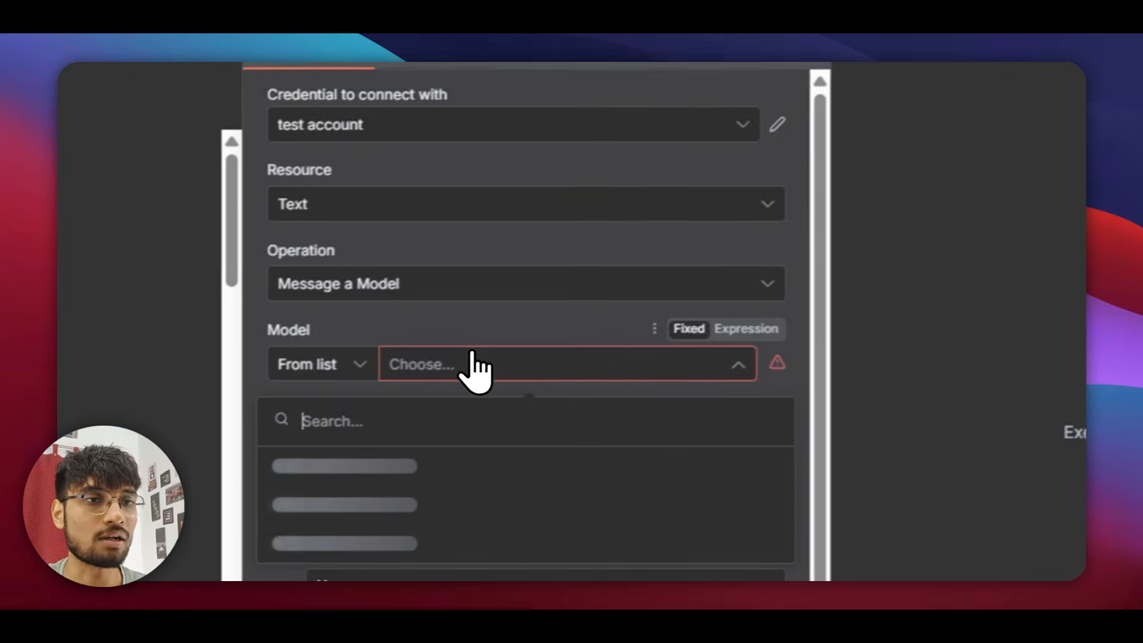
{"action": "scroll", "coordinate": [572, 381], "scroll_direction": "down", "scroll_amount": 3}
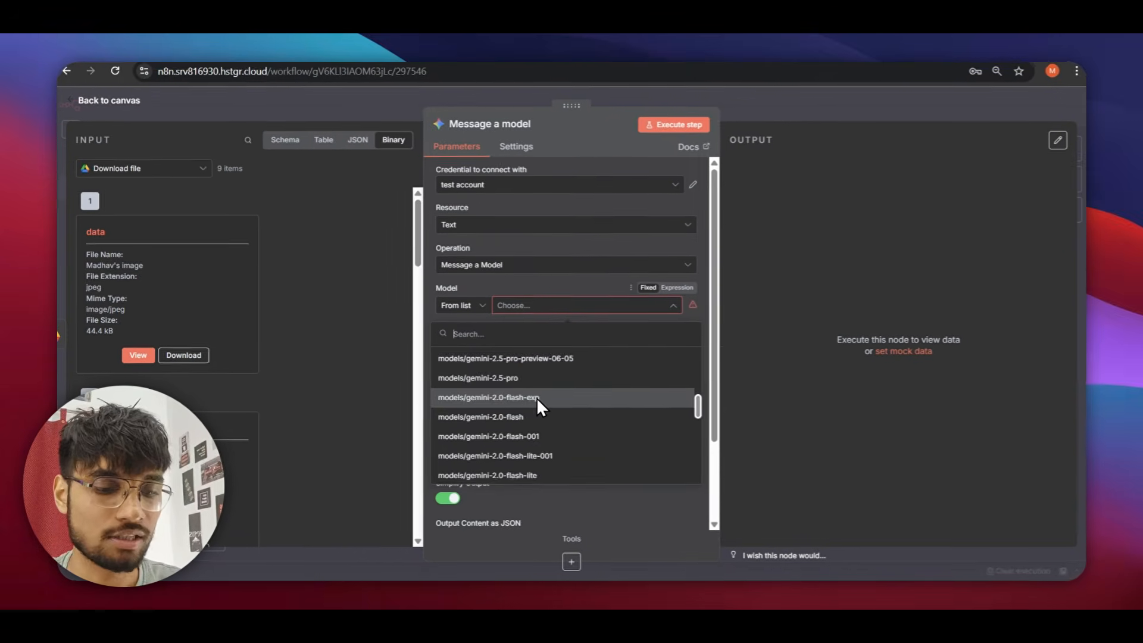
{"action": "type", "text": "2.5"}
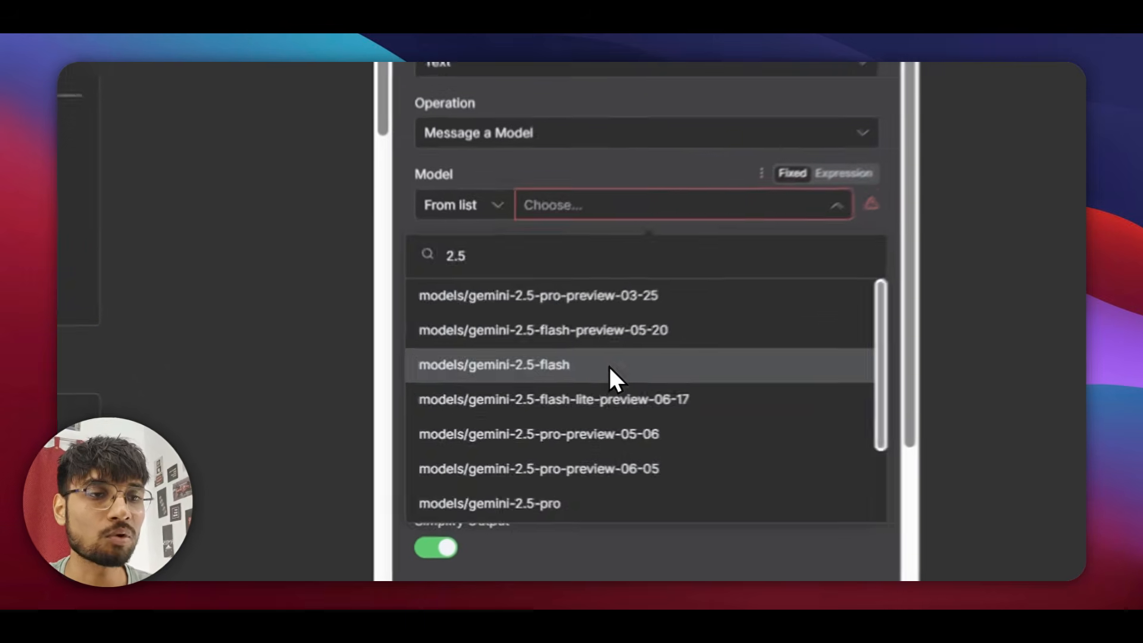
{"action": "left_click", "coordinate": [547, 396]}
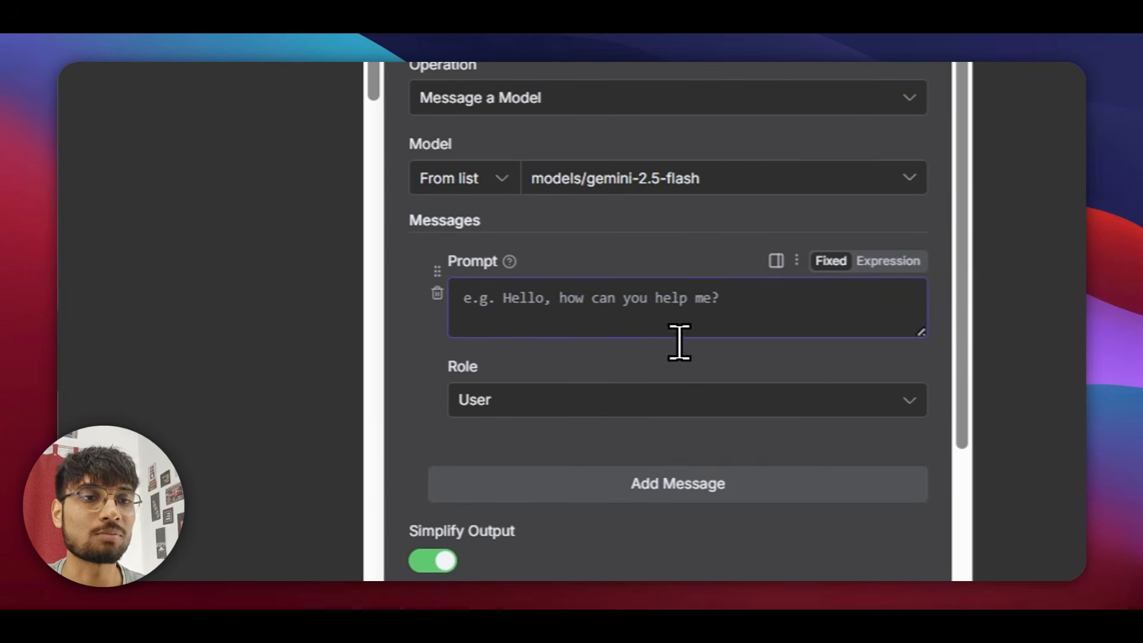
Try adding a second User prompt message, delete it, and go back to the canvas.
{"action": "scroll", "coordinate": [649, 340], "scroll_direction": "down", "scroll_amount": 3}
{"action": "left_click", "coordinate": [573, 196]}
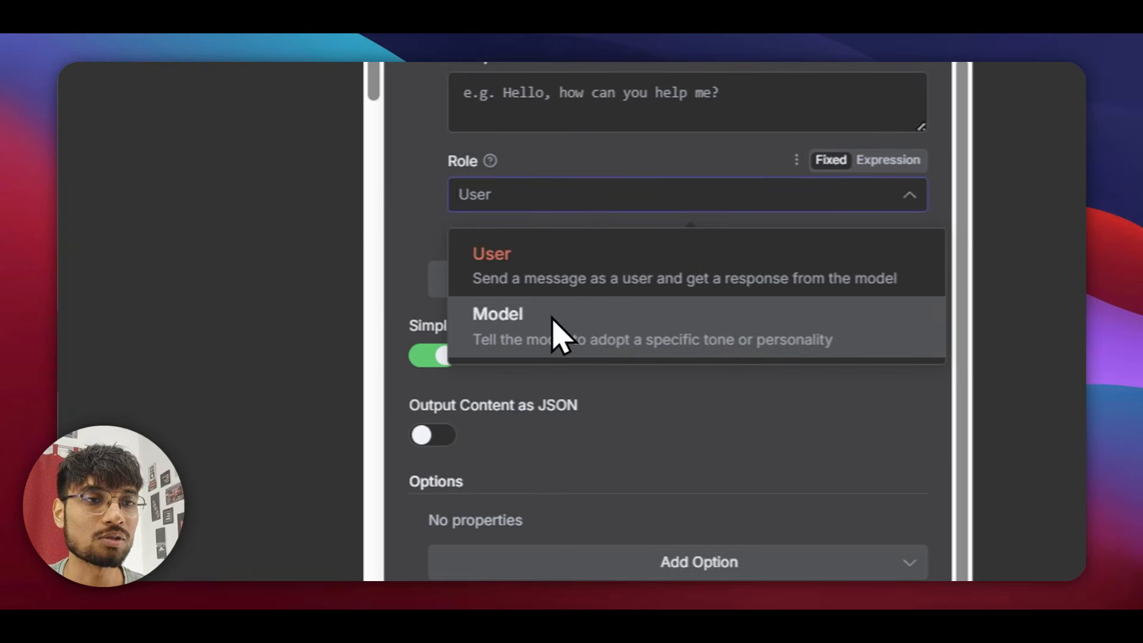
{"action": "left_click", "coordinate": [384, 242]}
{"action": "left_click", "coordinate": [558, 292]}
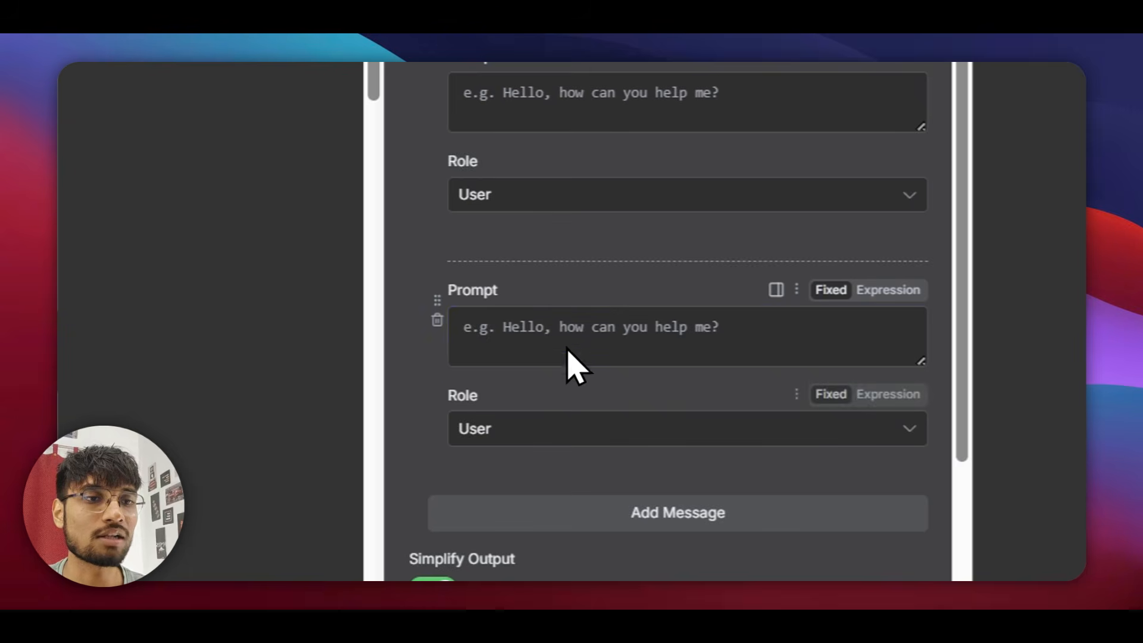
{"action": "left_click", "coordinate": [522, 433]}
{"action": "left_click", "coordinate": [428, 436]}
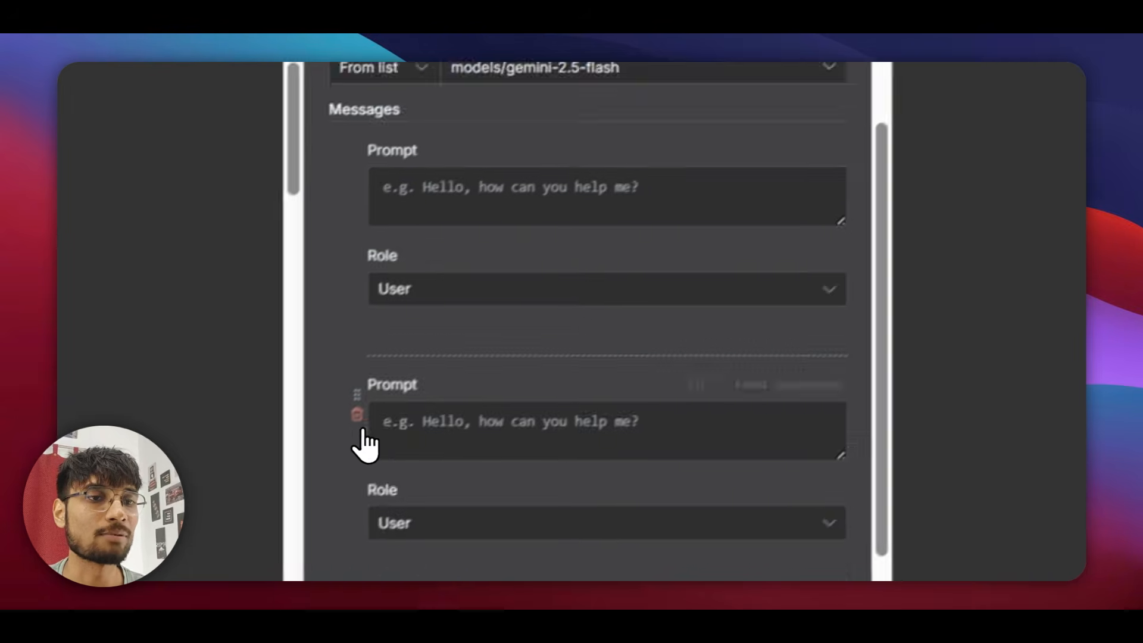
{"action": "left_click", "coordinate": [509, 244]}
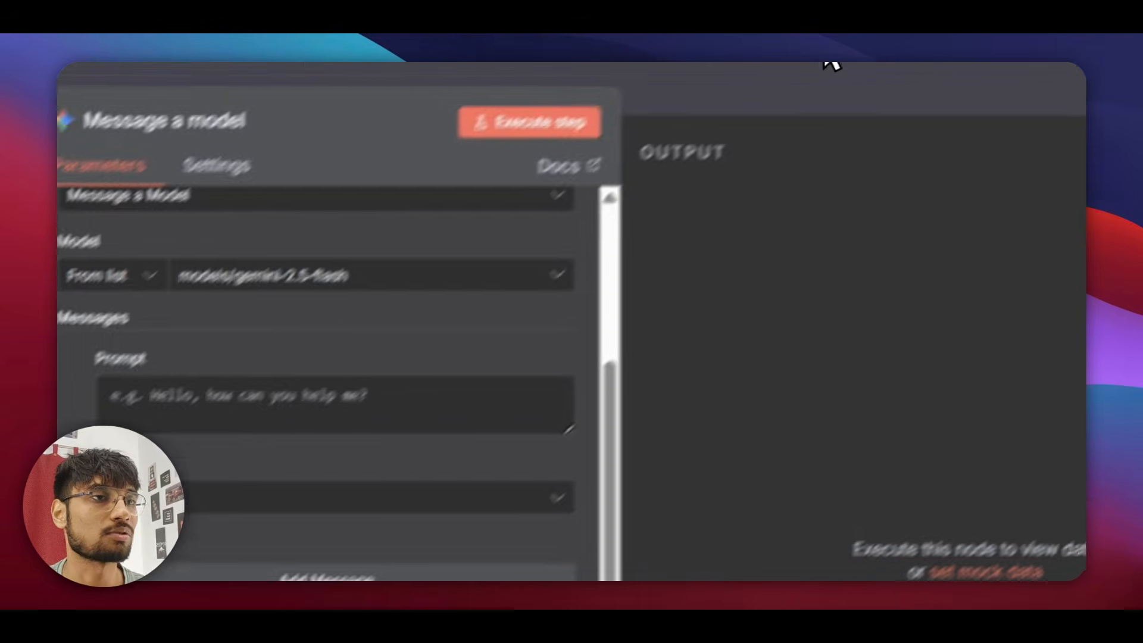
{"action": "left_click", "coordinate": [832, 64]}
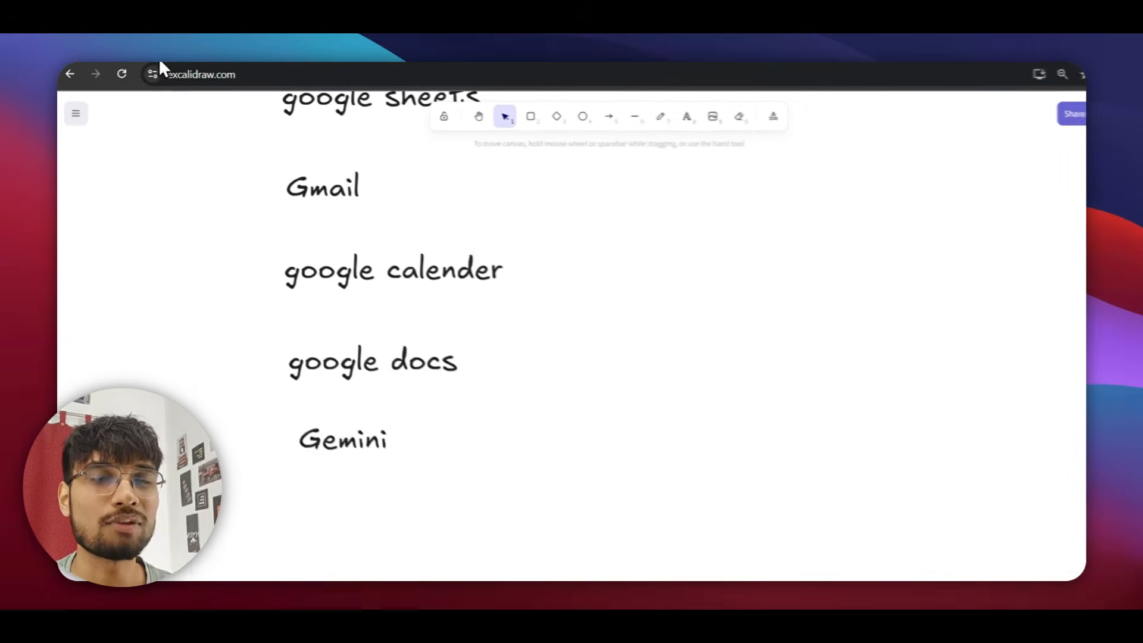
Scroll the Excalidraw whiteboard to the LLM APIs notes listing Openrouter and openAi.
{"action": "scroll", "coordinate": [342, 322], "scroll_direction": "up", "scroll_amount": 3}
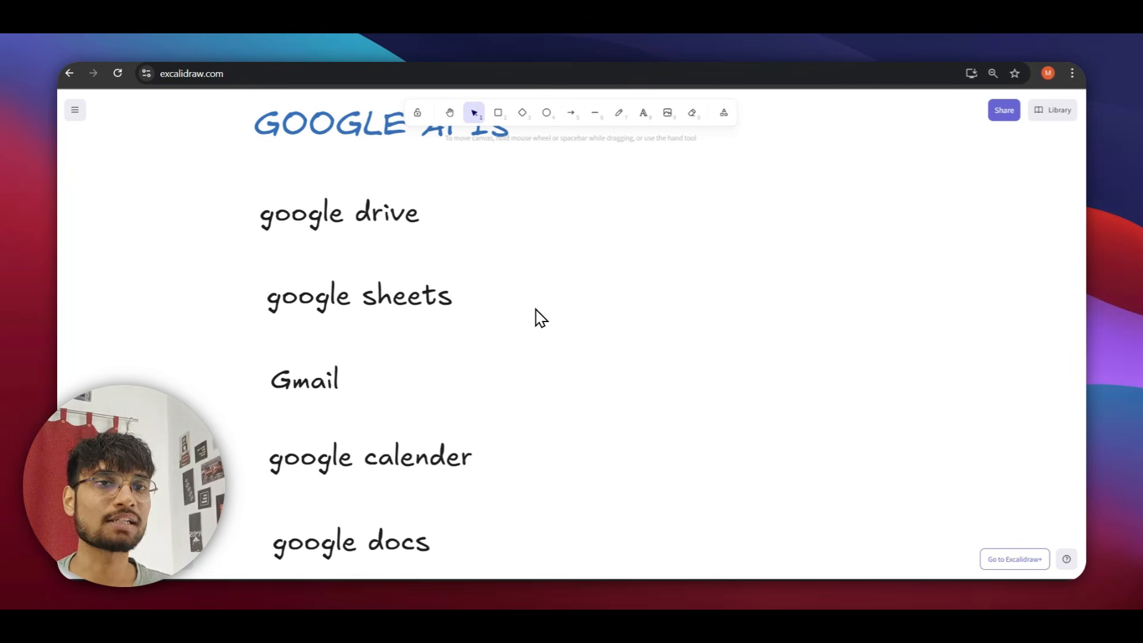
{"action": "scroll", "coordinate": [540, 319], "scroll_direction": "right", "scroll_amount": 10}
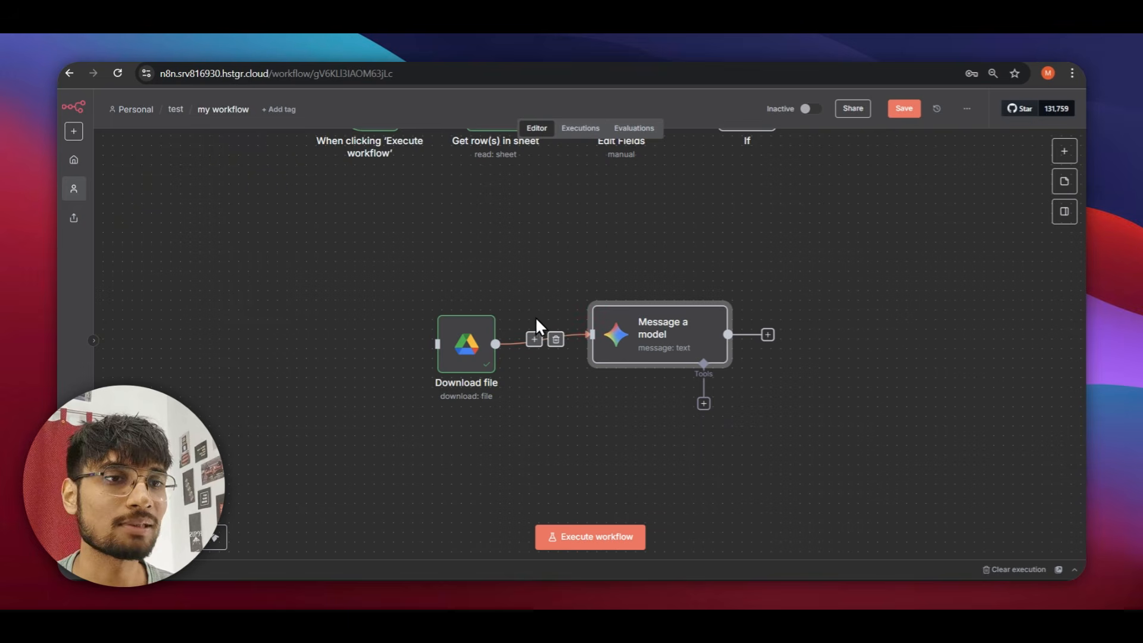
{"action": "scroll", "coordinate": [535, 321], "scroll_direction": "up", "scroll_amount": 2}
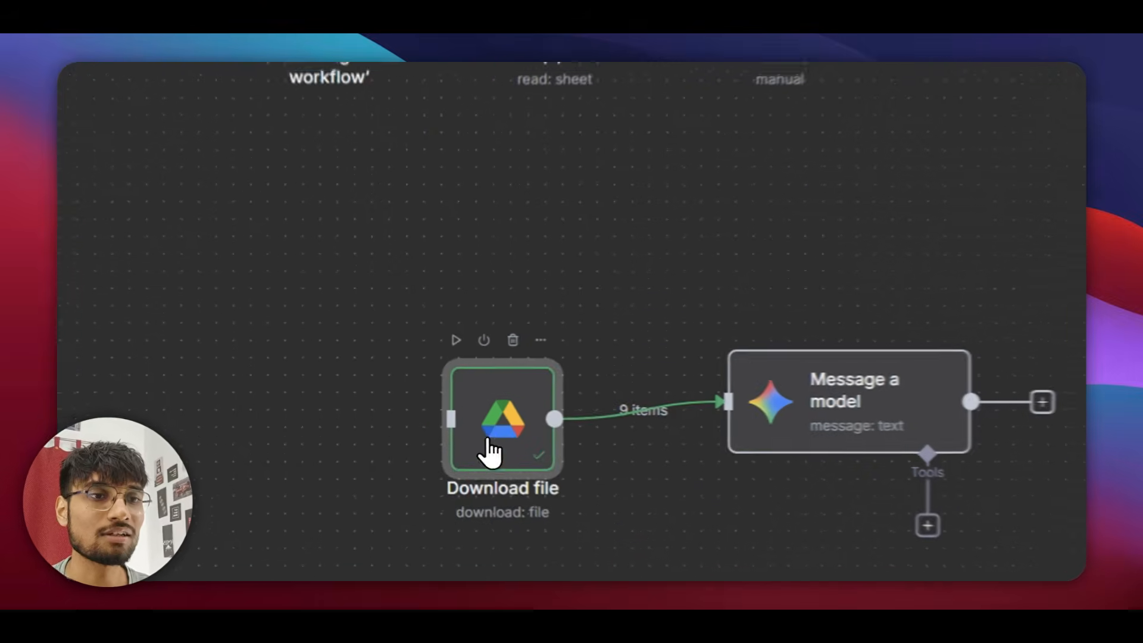
Change the Google Drive Download file node's operation to Upload.
{"action": "double_click", "coordinate": [458, 425]}
{"action": "left_click", "coordinate": [640, 212]}
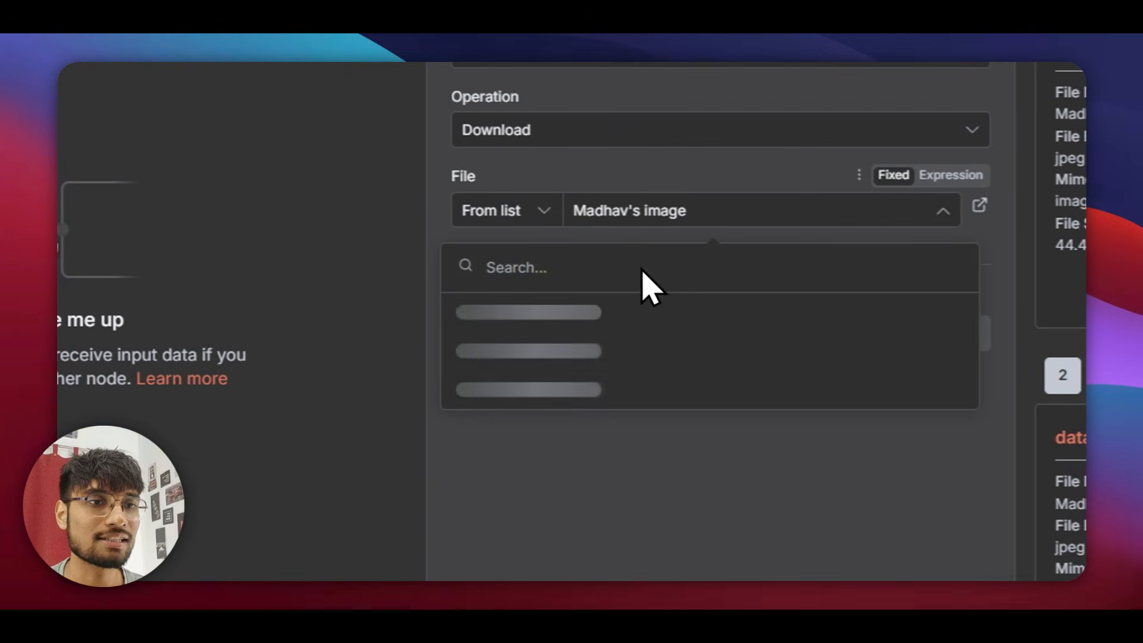
{"action": "left_click", "coordinate": [579, 134]}
{"action": "scroll", "coordinate": [581, 465], "scroll_direction": "down", "scroll_amount": 4}
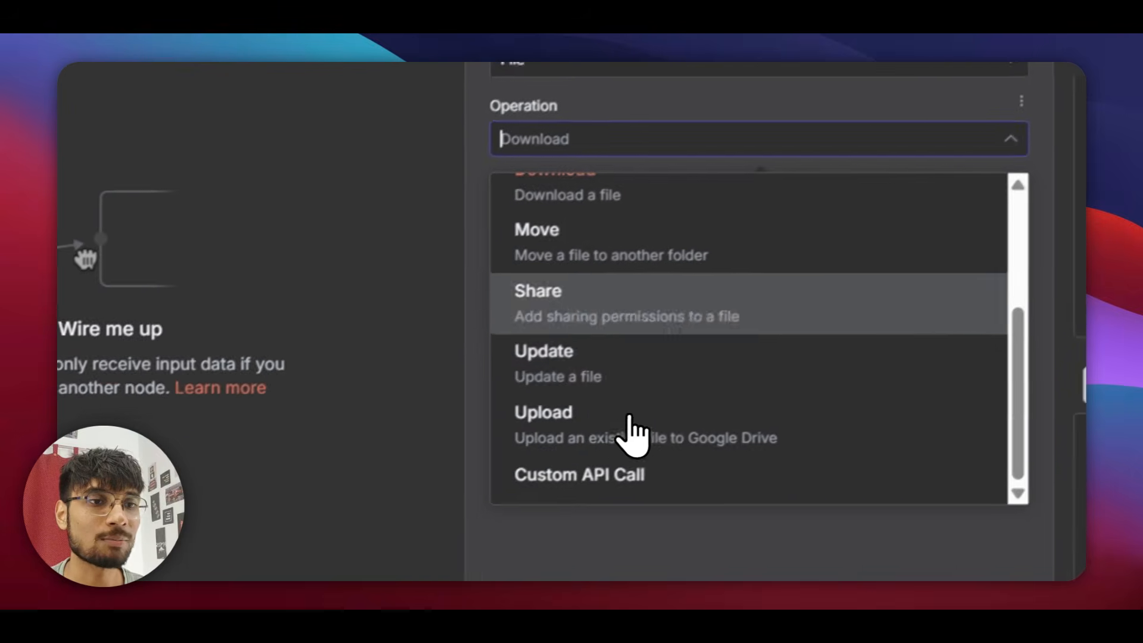
{"action": "left_click", "coordinate": [631, 410]}
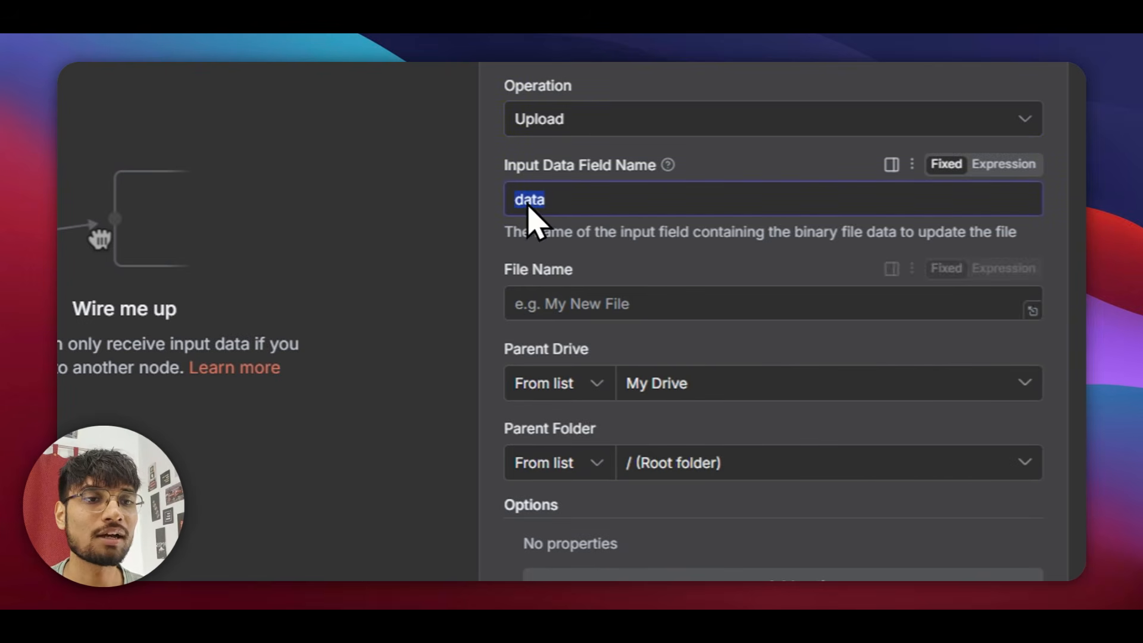
Keep My Drive as the upload's parent drive and folder, then open a new browser tab.
{"action": "left_click", "coordinate": [667, 381]}
{"action": "left_click", "coordinate": [695, 357]}
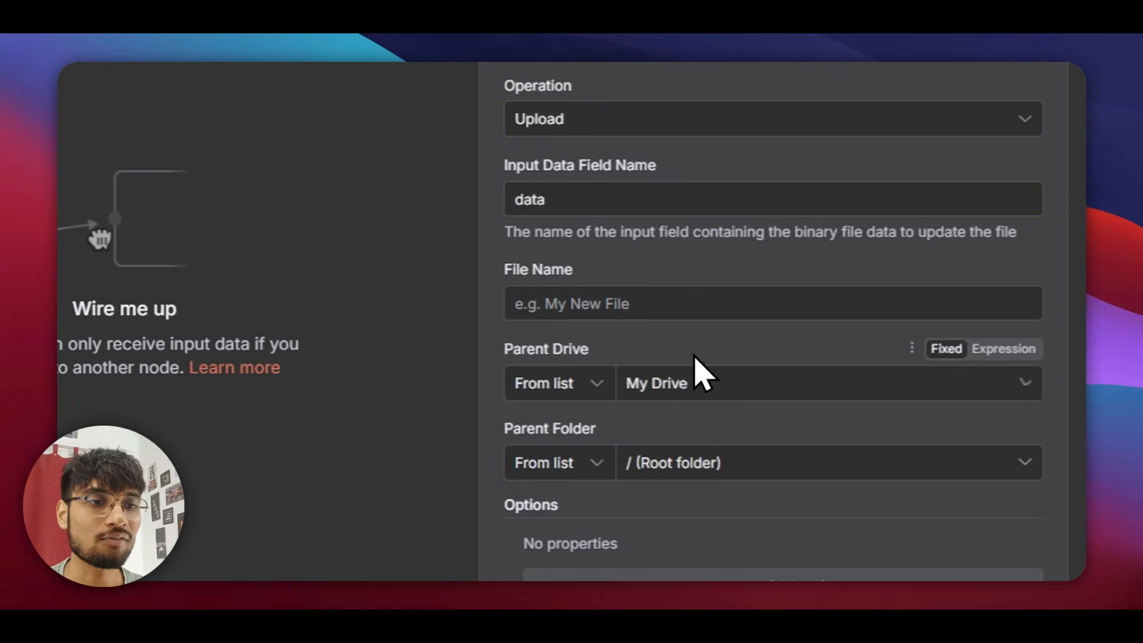
{"action": "left_click", "coordinate": [731, 463]}
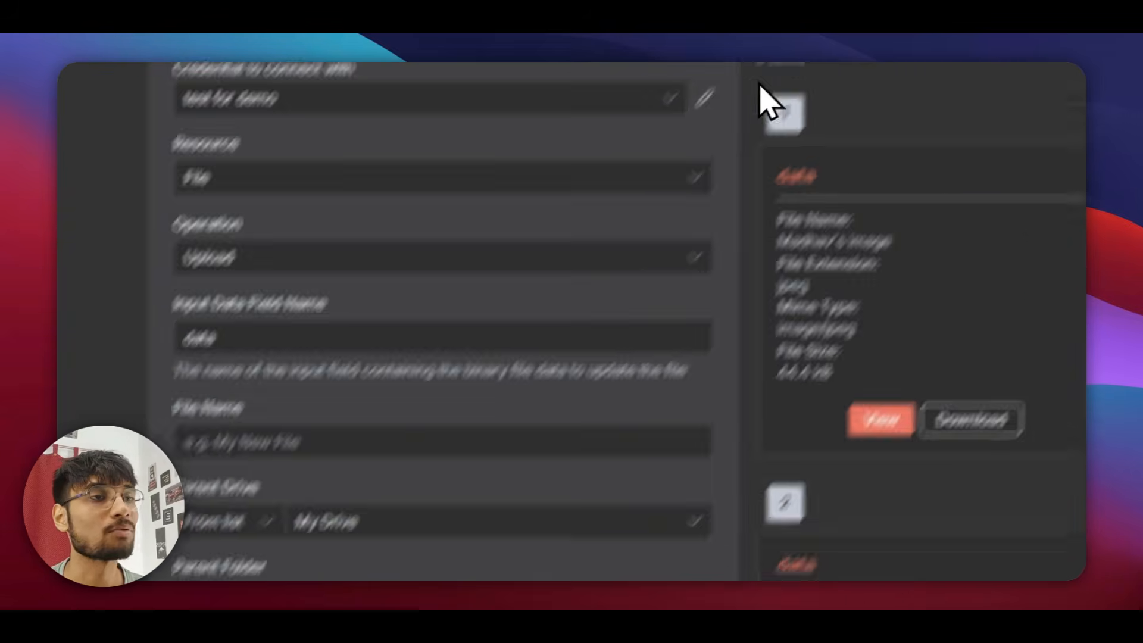
{"action": "left_click", "coordinate": [688, 107]}
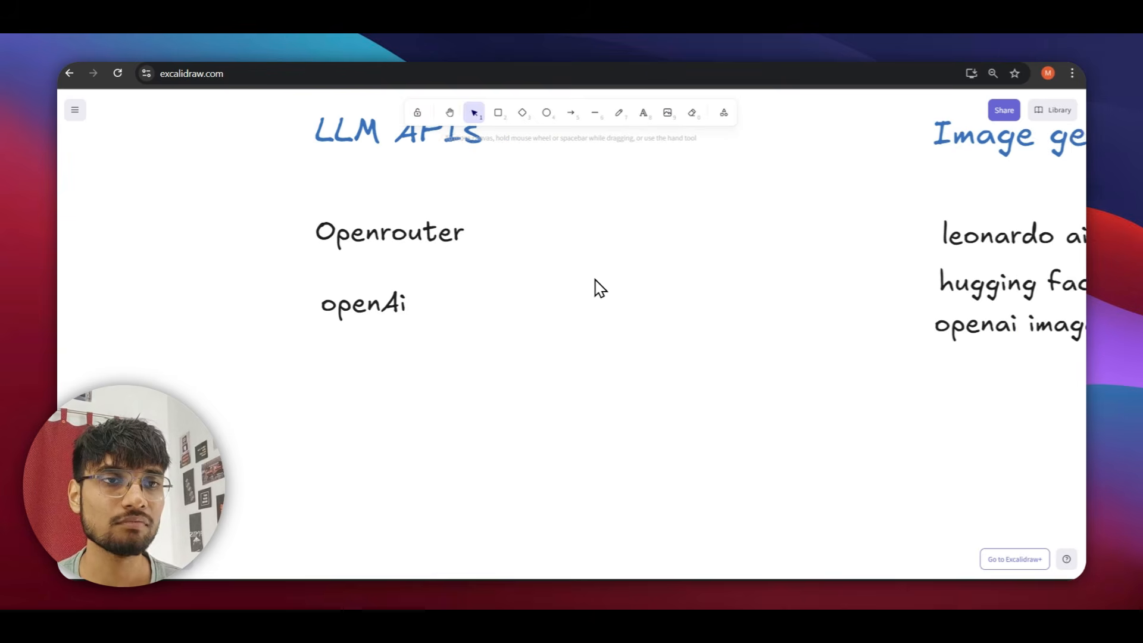
{"action": "scroll", "coordinate": [597, 288], "scroll_direction": "up", "scroll_amount": 3}
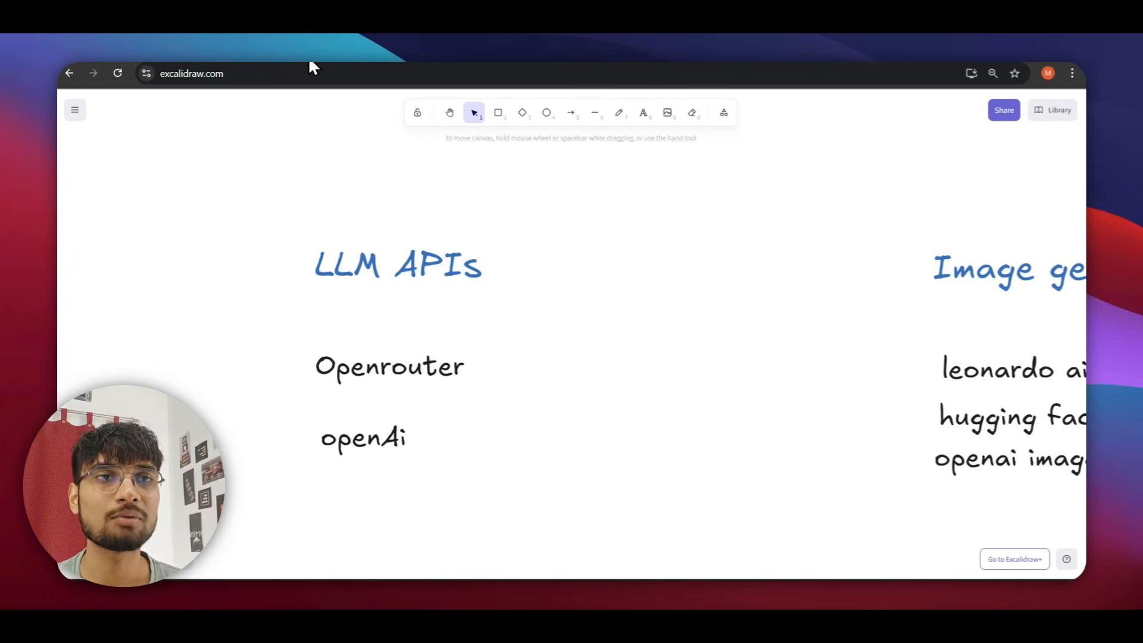
{"action": "key", "text": "ctrl+t"}
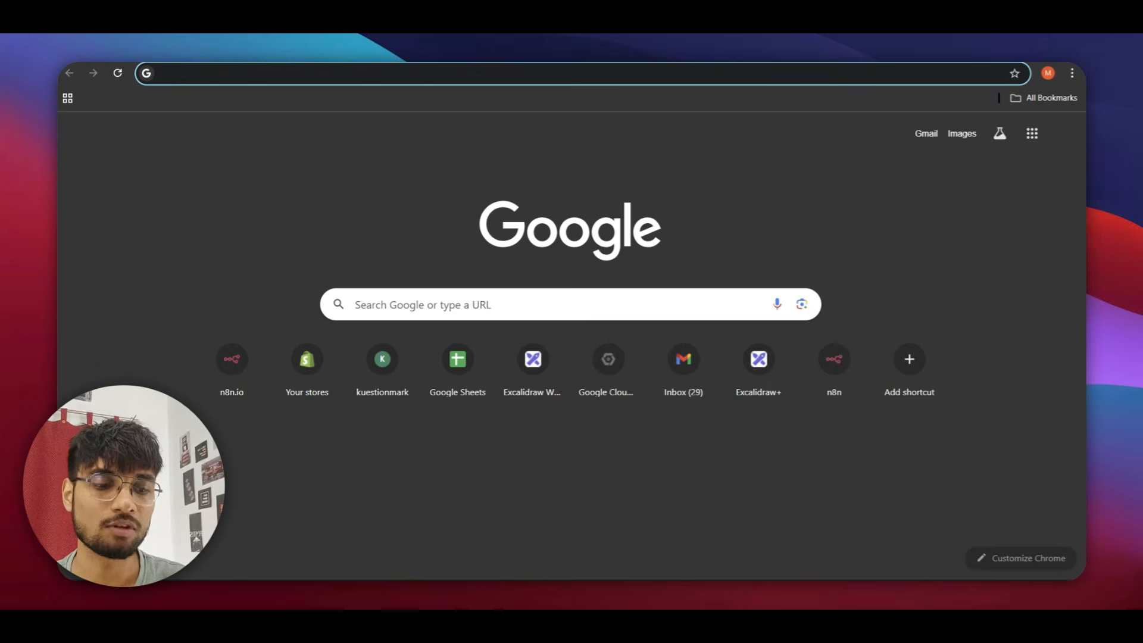
Search Google for 'openrouter' and go to the openrouter.ai homepage.
{"action": "type", "text": "OPE"}
{"action": "key", "text": "BackSpace"}
{"action": "key", "text": "BackSpace"}
{"action": "key", "text": "Caps_Lock"}
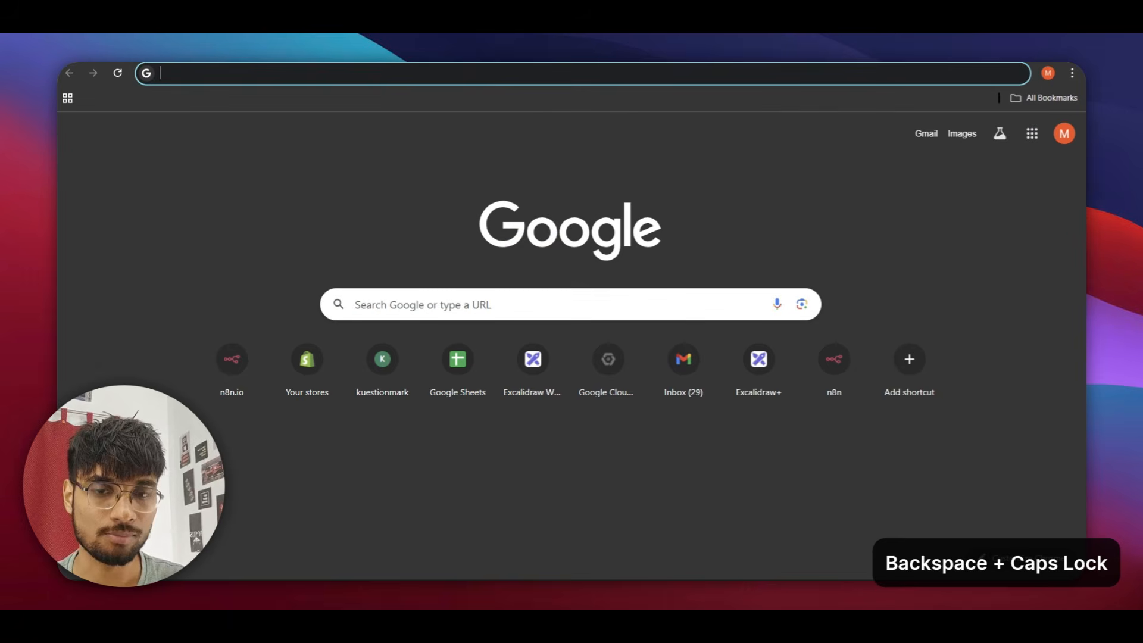
{"action": "type", "text": "open"}
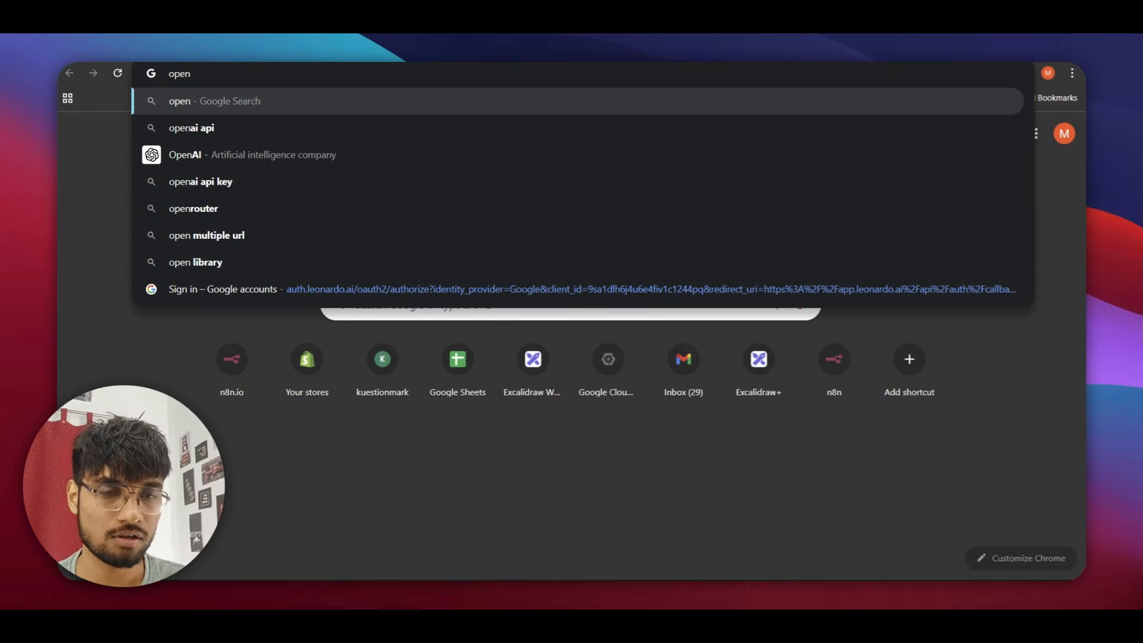
{"action": "type", "text": "router"}
{"action": "key", "text": "Return"}
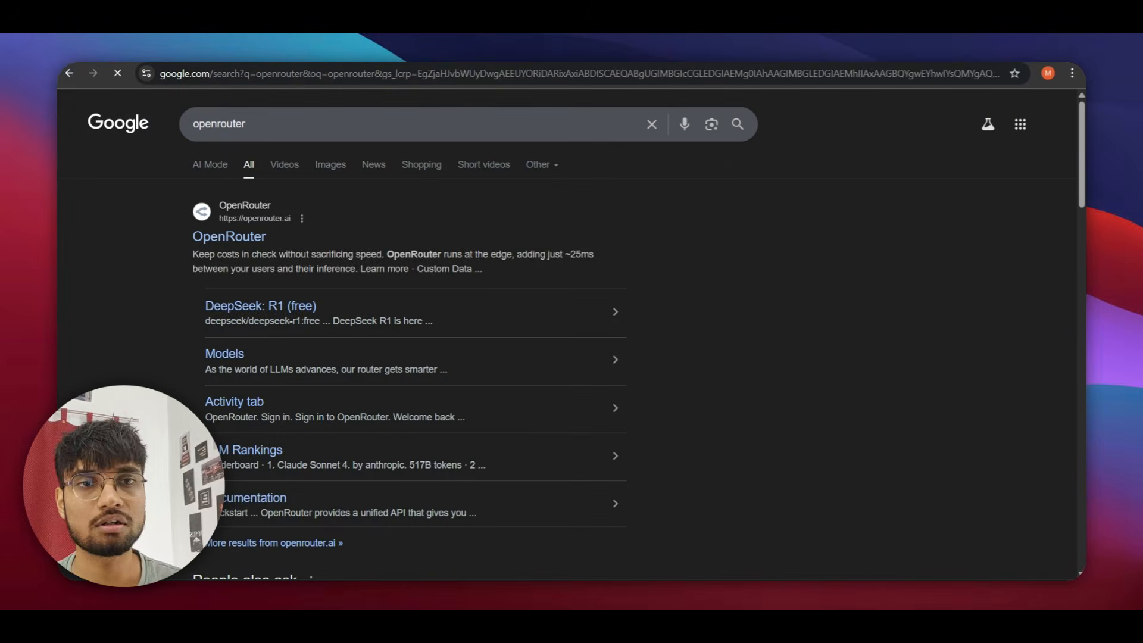
{"action": "left_click", "coordinate": [229, 236]}
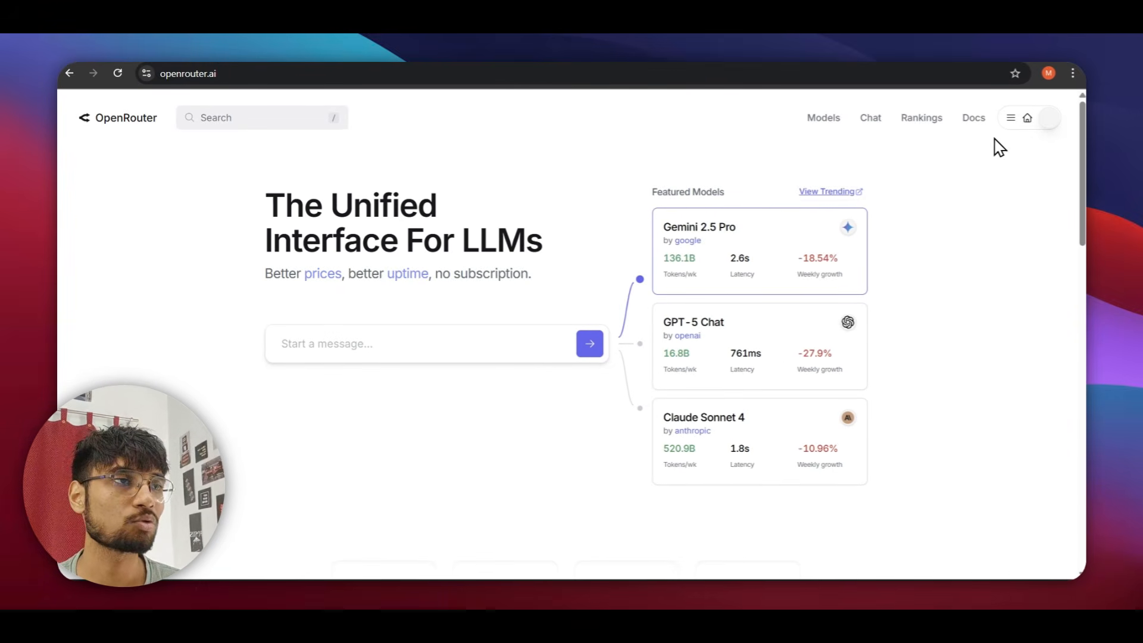
Open and close the OpenRouter account menu.
{"action": "left_click", "coordinate": [1042, 123]}
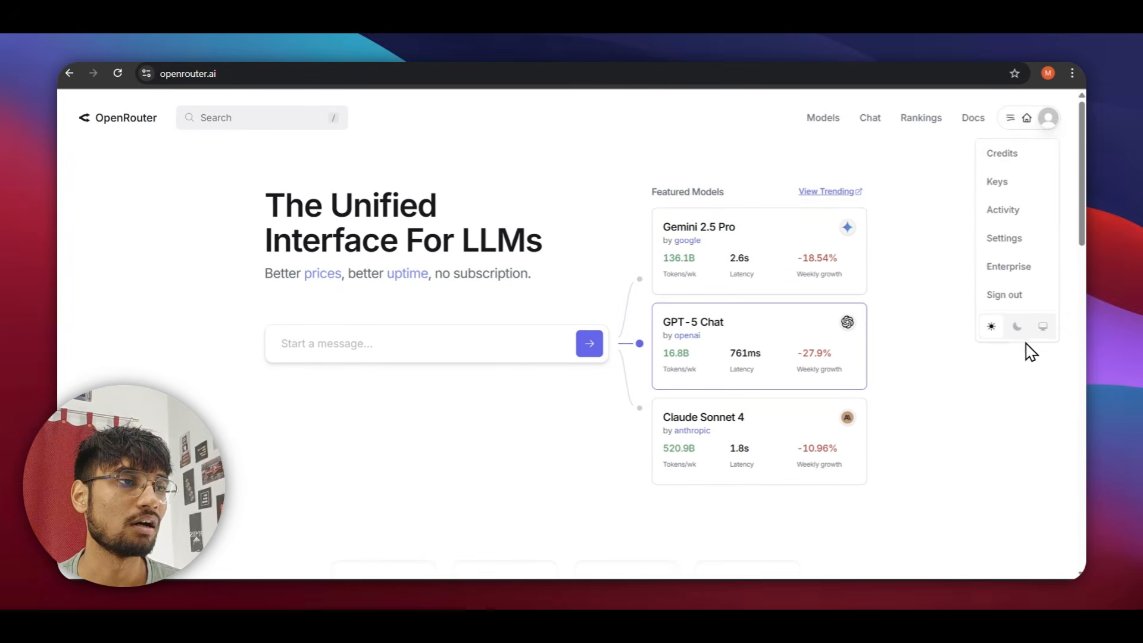
{"action": "left_click", "coordinate": [1042, 124]}
{"action": "left_click", "coordinate": [1042, 121]}
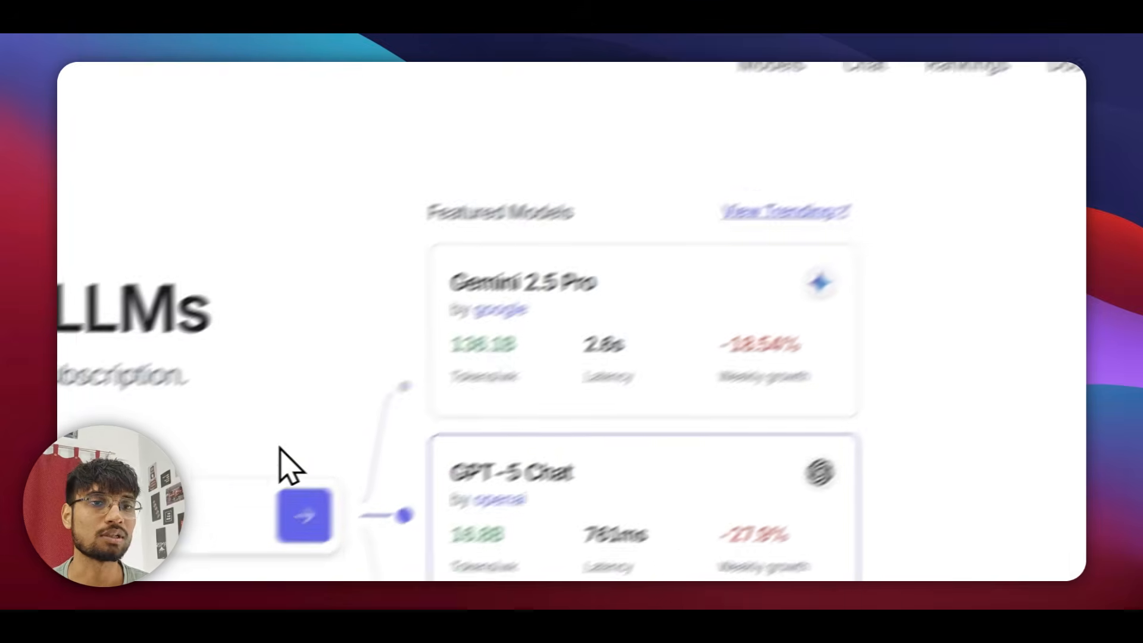
Search OpenRouter for 'free' and browse free models like DeepSeek R1 and gpt-oss-20b.
{"action": "left_click", "coordinate": [368, 184]}
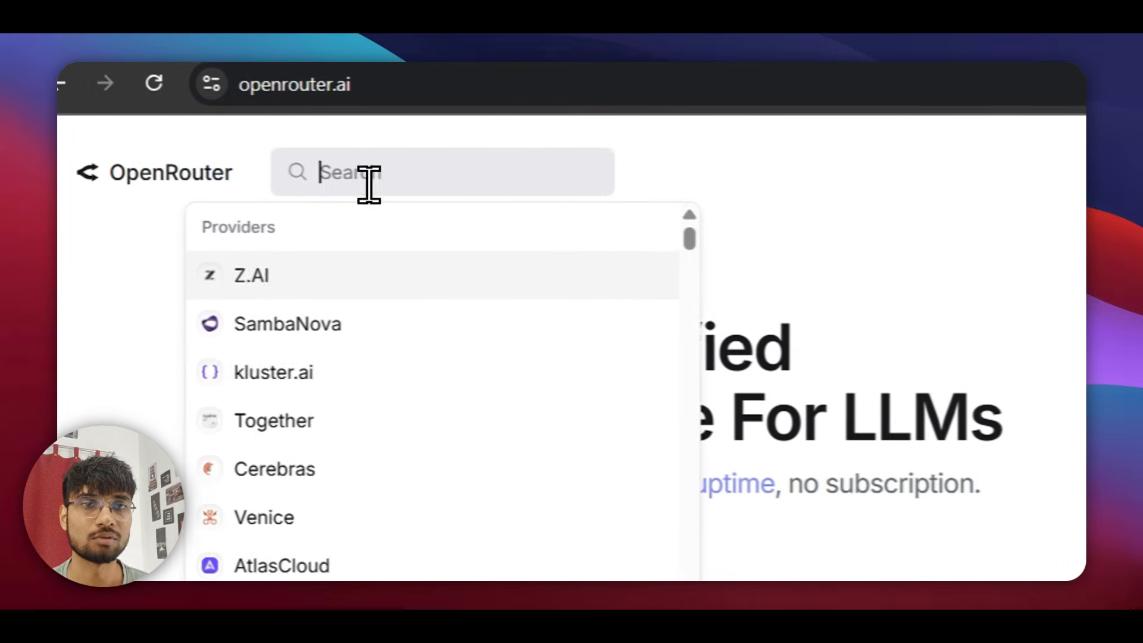
{"action": "type", "text": "free"}
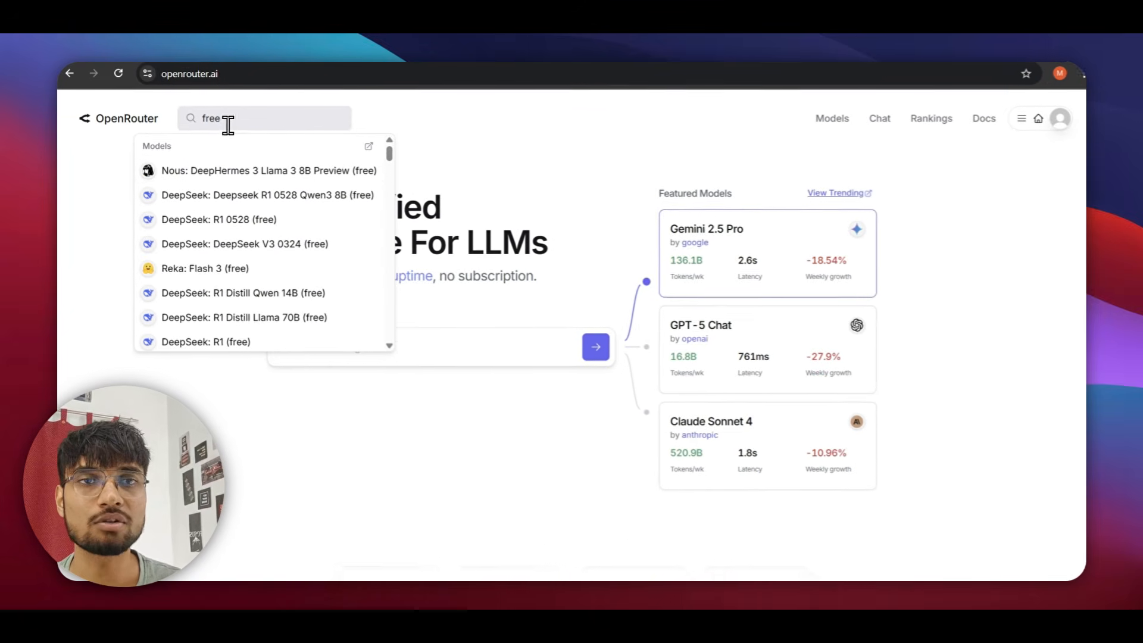
{"action": "scroll", "coordinate": [235, 262], "scroll_direction": "down", "scroll_amount": 2}
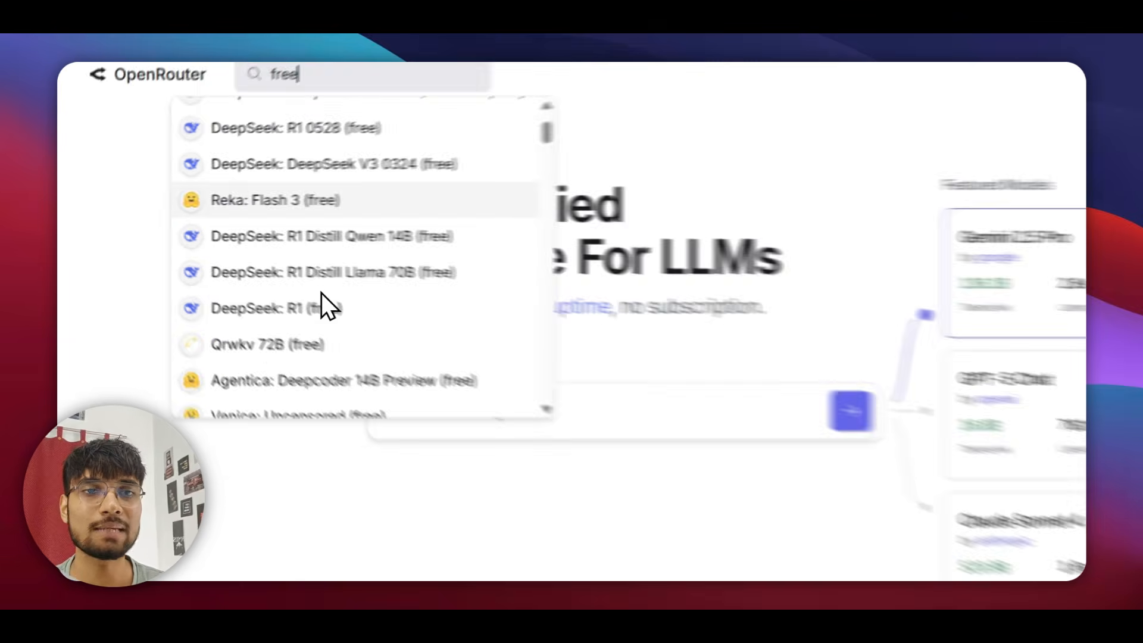
{"action": "scroll", "coordinate": [244, 269], "scroll_direction": "up", "scroll_amount": 2}
{"action": "scroll", "coordinate": [254, 272], "scroll_direction": "down", "scroll_amount": 1}
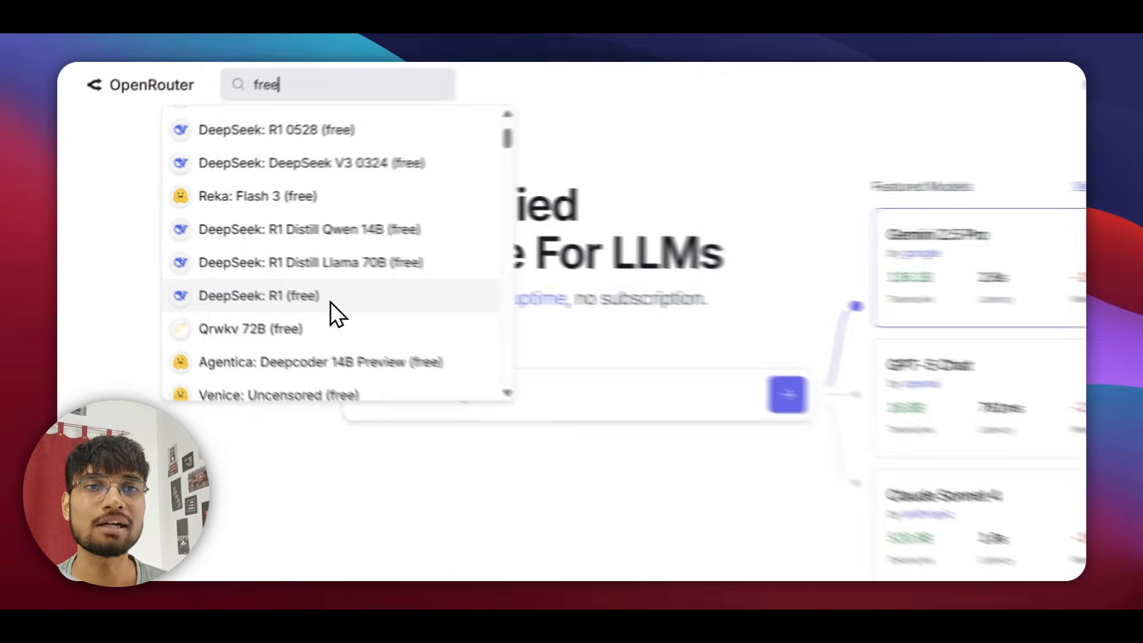
{"action": "scroll", "coordinate": [467, 369], "scroll_direction": "down", "scroll_amount": 2}
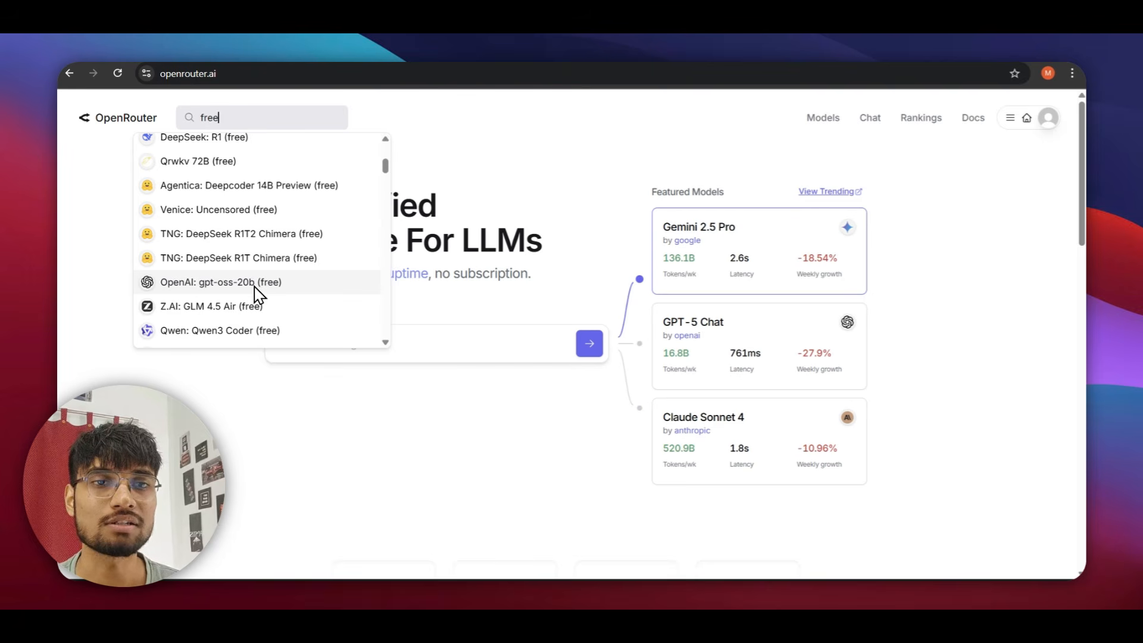
{"action": "scroll", "coordinate": [239, 312], "scroll_direction": "down", "scroll_amount": 2}
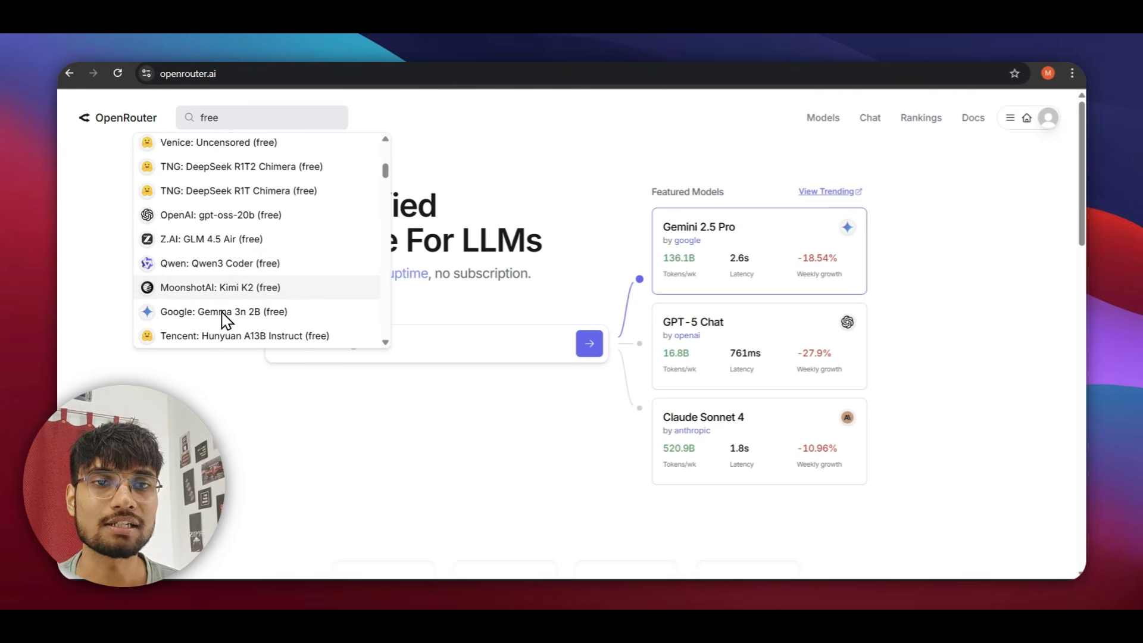
{"action": "scroll", "coordinate": [178, 264], "scroll_direction": "down", "scroll_amount": 5}
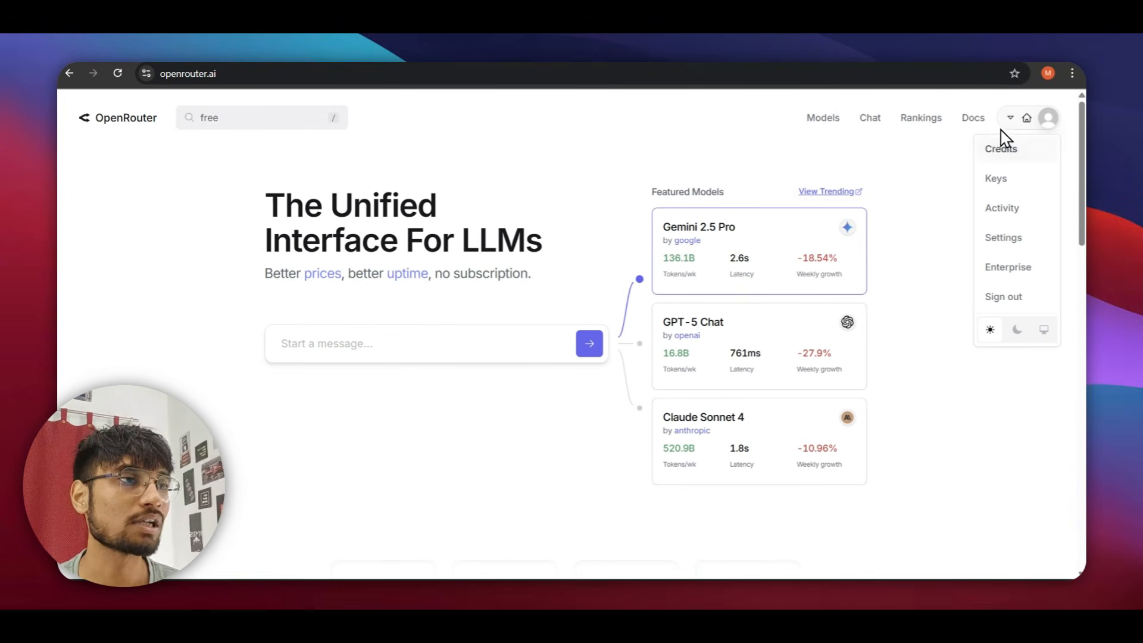
On the Keys page, create an API key named 'test' and copy it.
{"action": "left_click", "coordinate": [993, 178]}
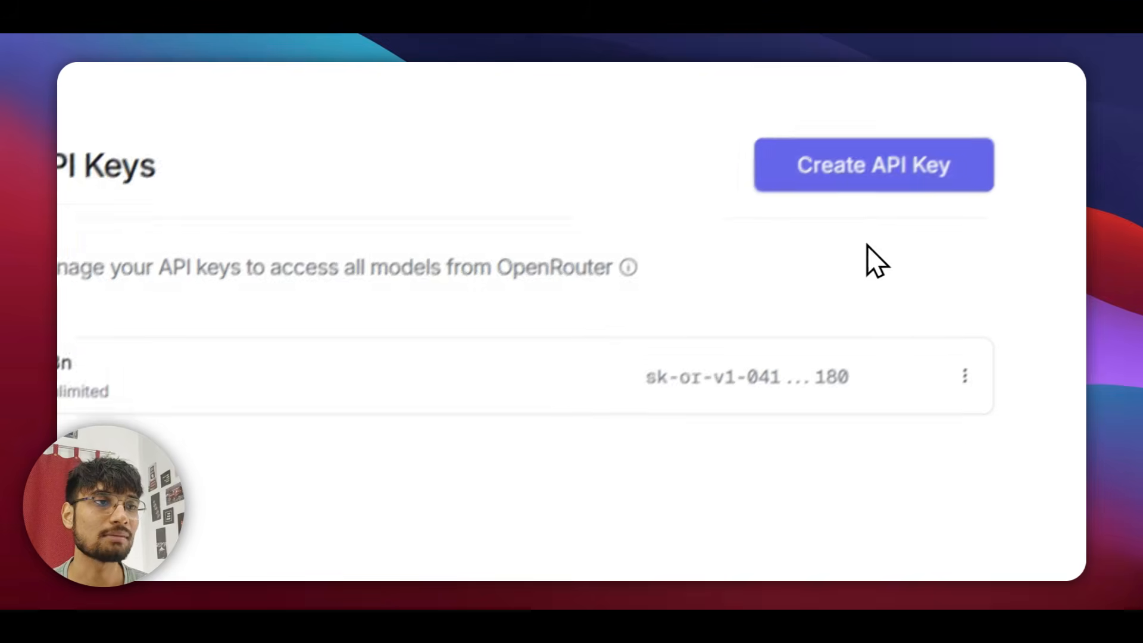
{"action": "left_click", "coordinate": [884, 151]}
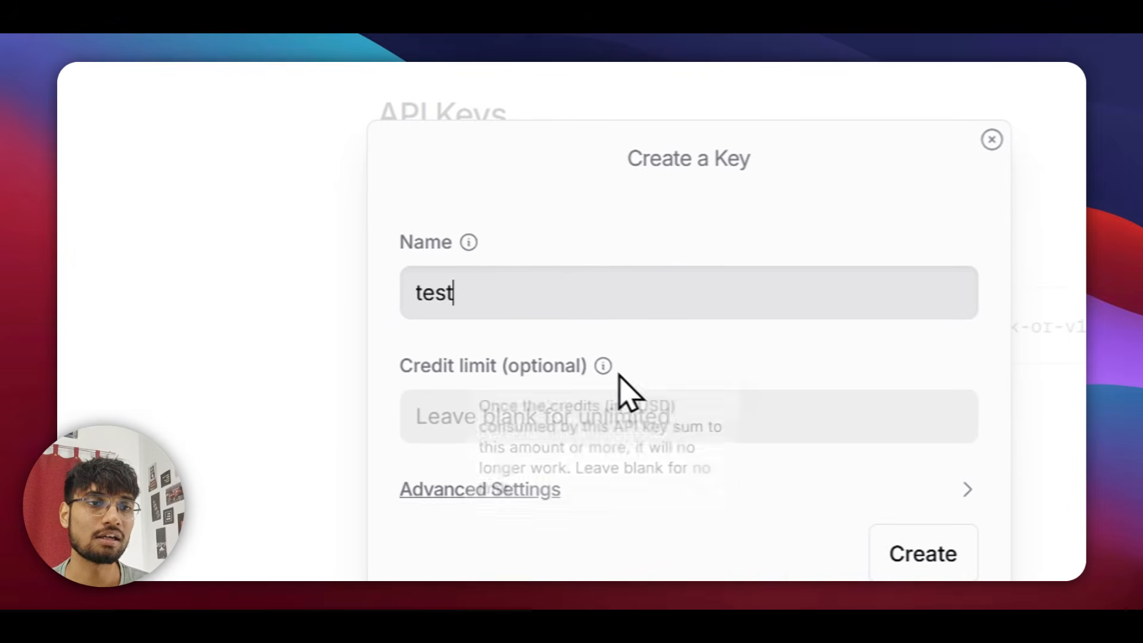
{"action": "left_click", "coordinate": [914, 551]}
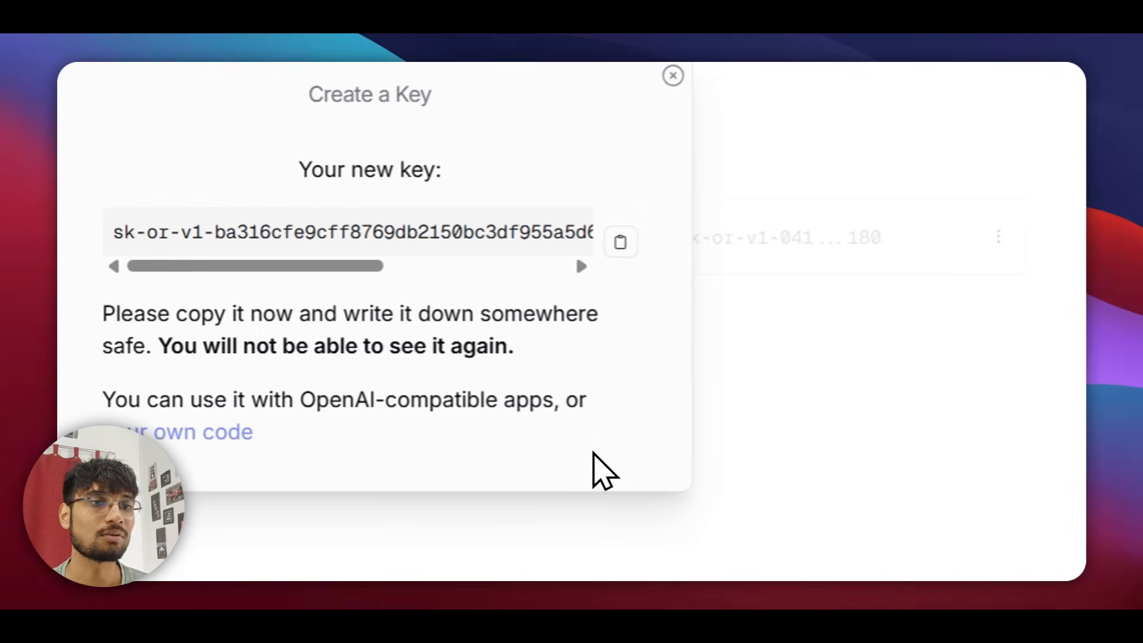
{"action": "left_click", "coordinate": [619, 244]}
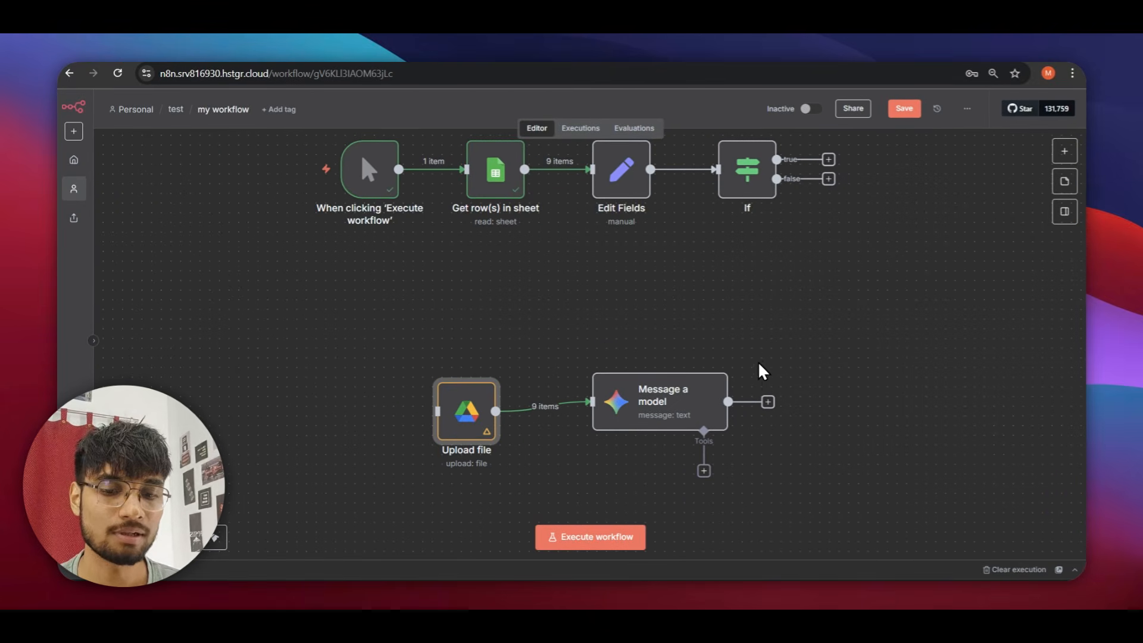
Add a Basic LLM Chain node found by searching 'basic' in the node panel.
{"action": "key", "text": "Tab"}
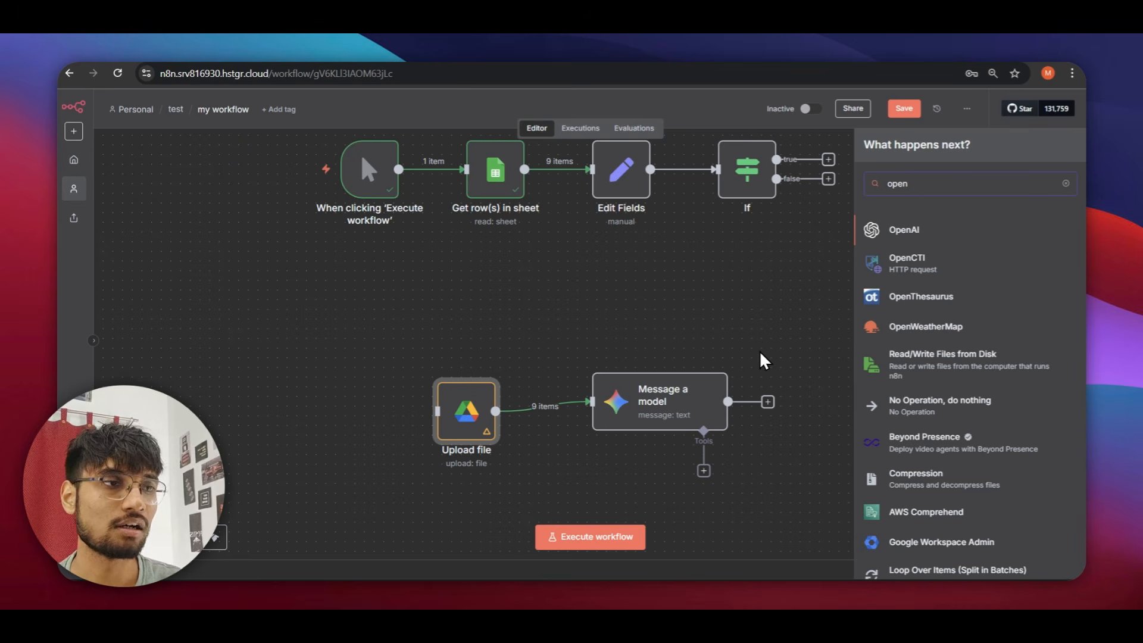
{"action": "scroll", "coordinate": [803, 351], "scroll_direction": "down", "scroll_amount": 2}
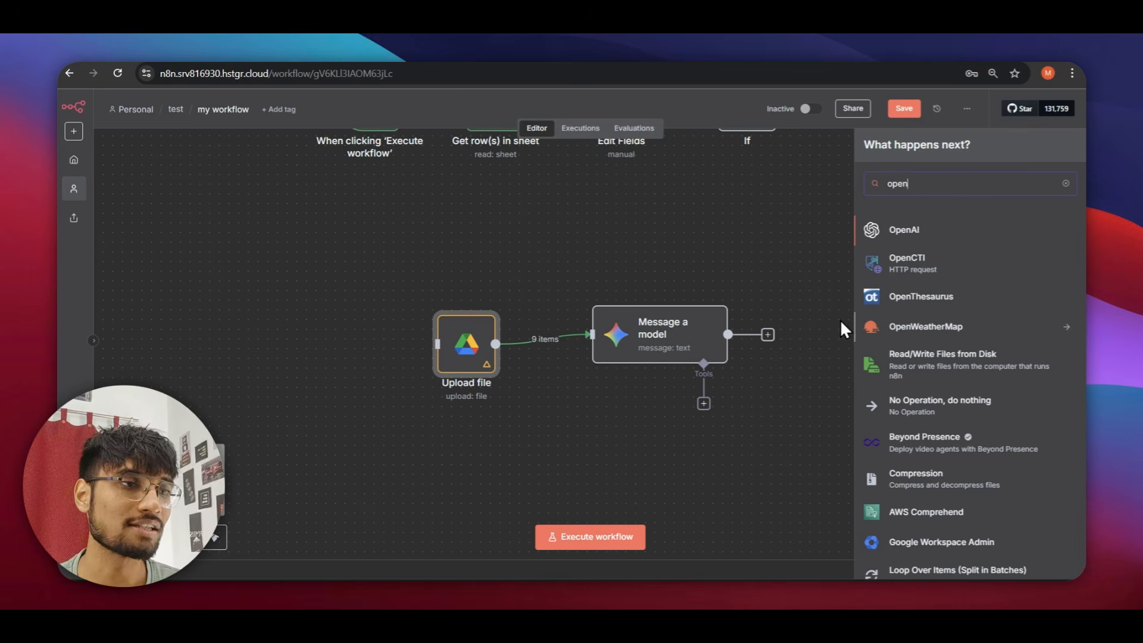
{"action": "scroll", "coordinate": [938, 336], "scroll_direction": "down", "scroll_amount": 10}
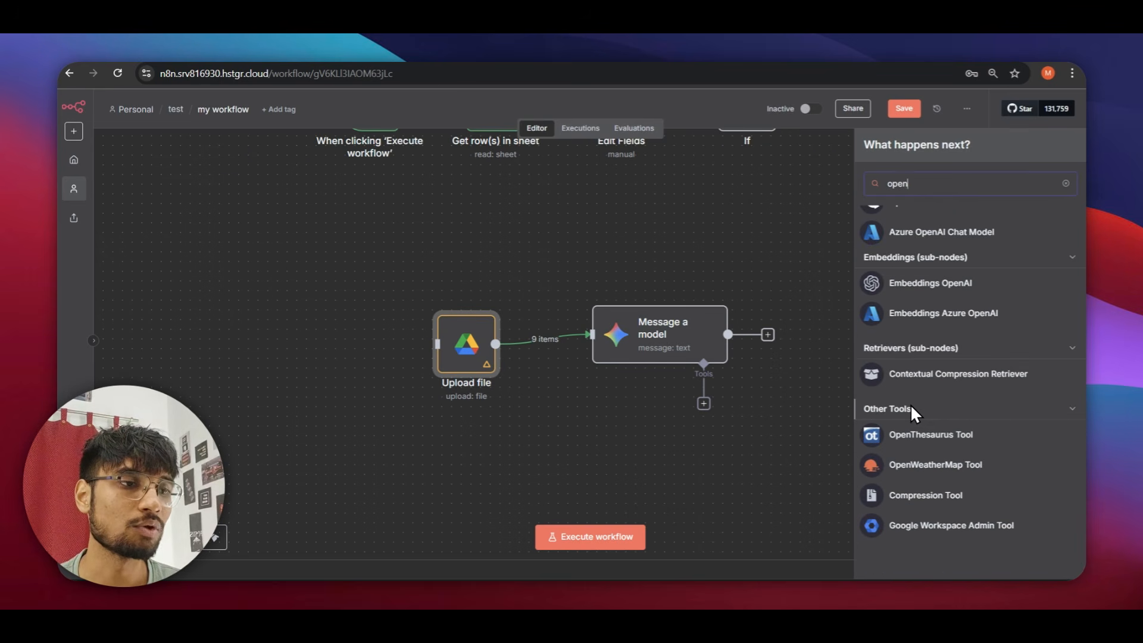
{"action": "scroll", "coordinate": [910, 404], "scroll_direction": "up", "scroll_amount": 3}
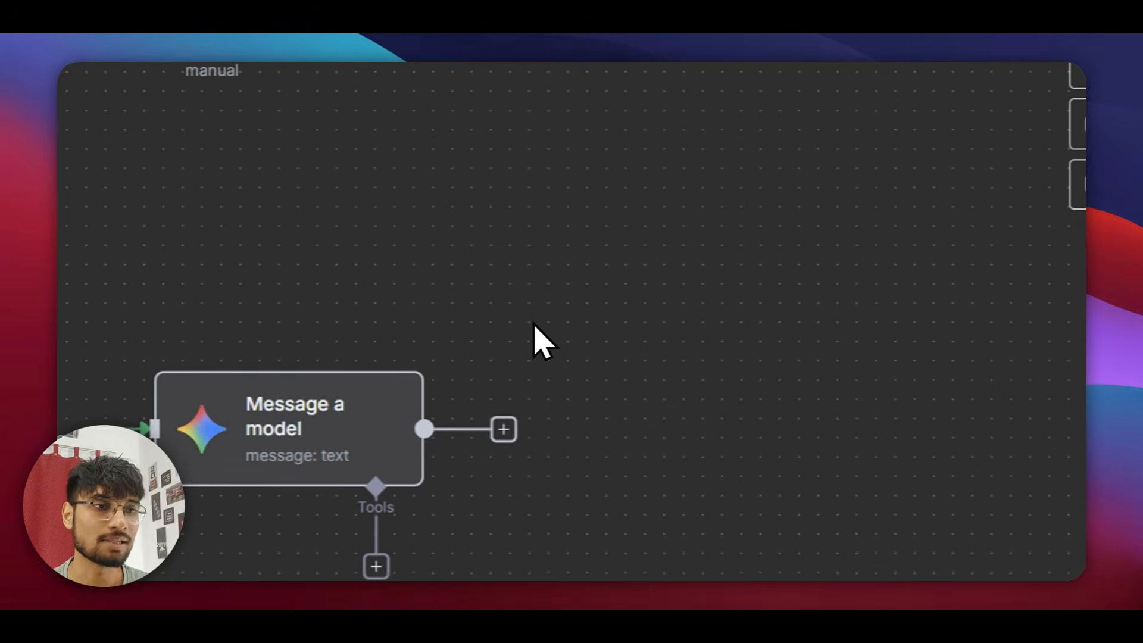
{"action": "key", "text": "Tab"}
{"action": "type", "text": "basic"}
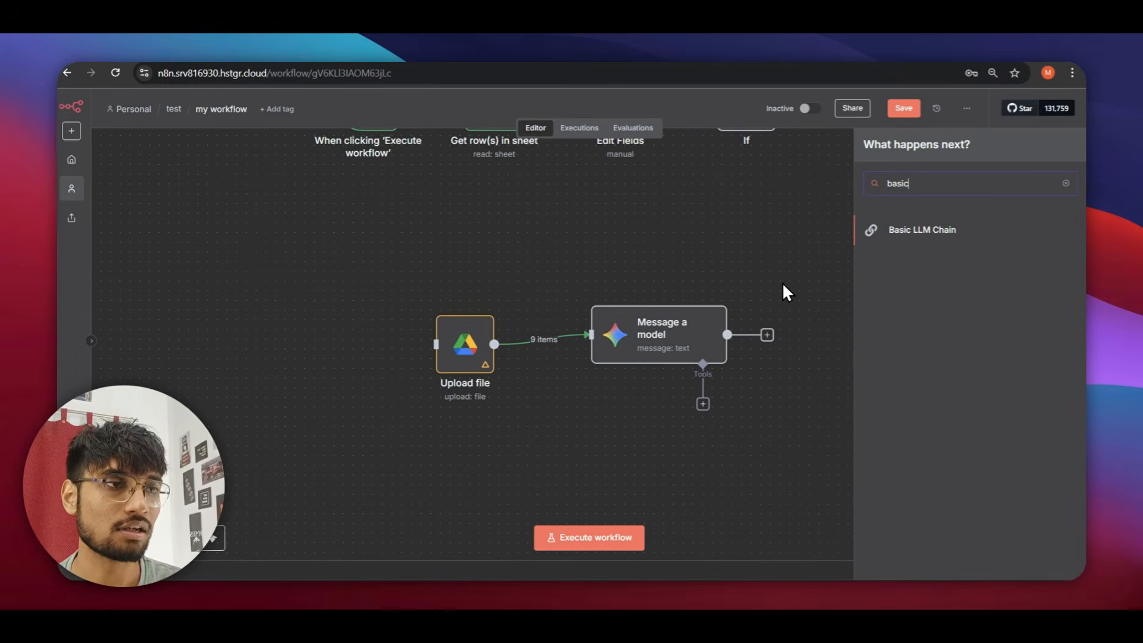
{"action": "key", "text": "Return"}
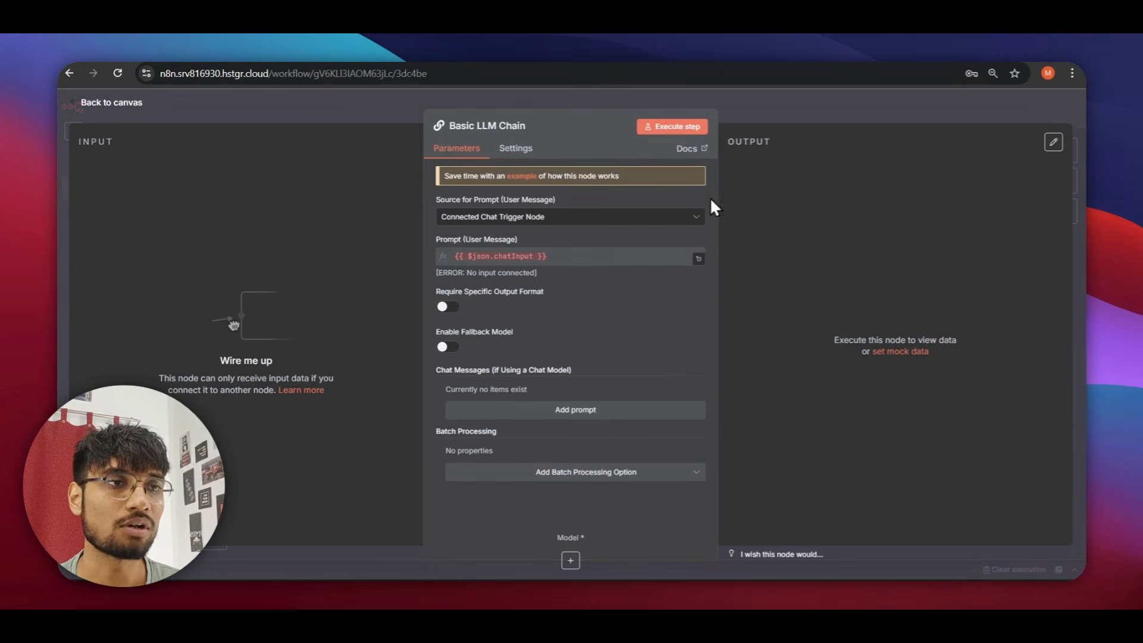
Attach an OpenRouter Chat Model to the Basic LLM Chain's Model input.
{"action": "left_click", "coordinate": [571, 560]}
{"action": "scroll", "coordinate": [907, 417], "scroll_direction": "down", "scroll_amount": 5}
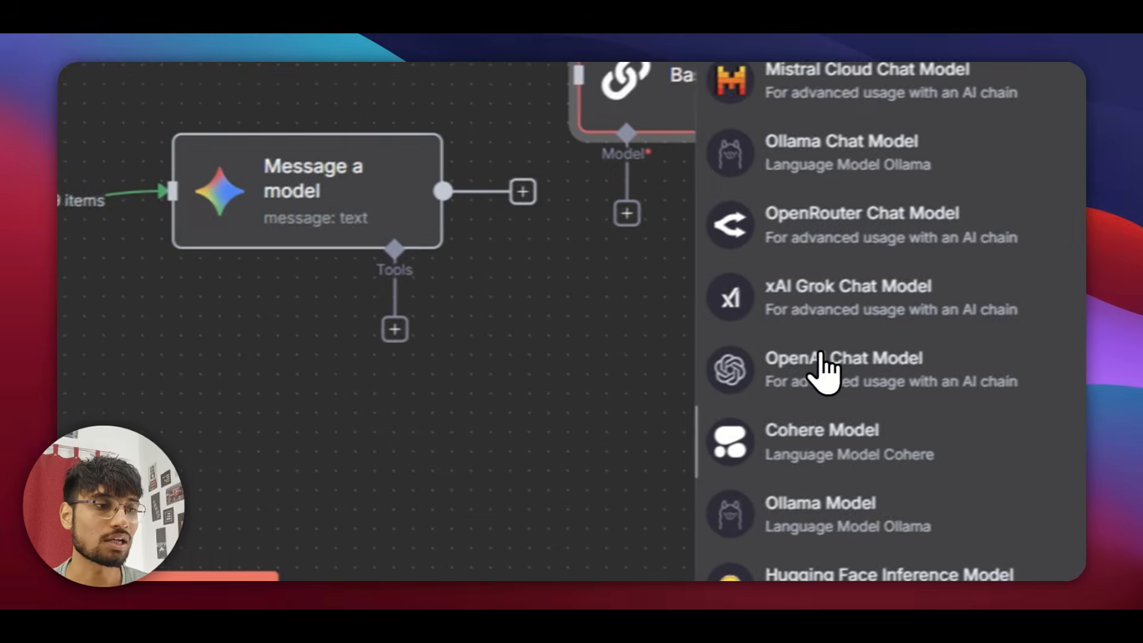
{"action": "left_click", "coordinate": [744, 194]}
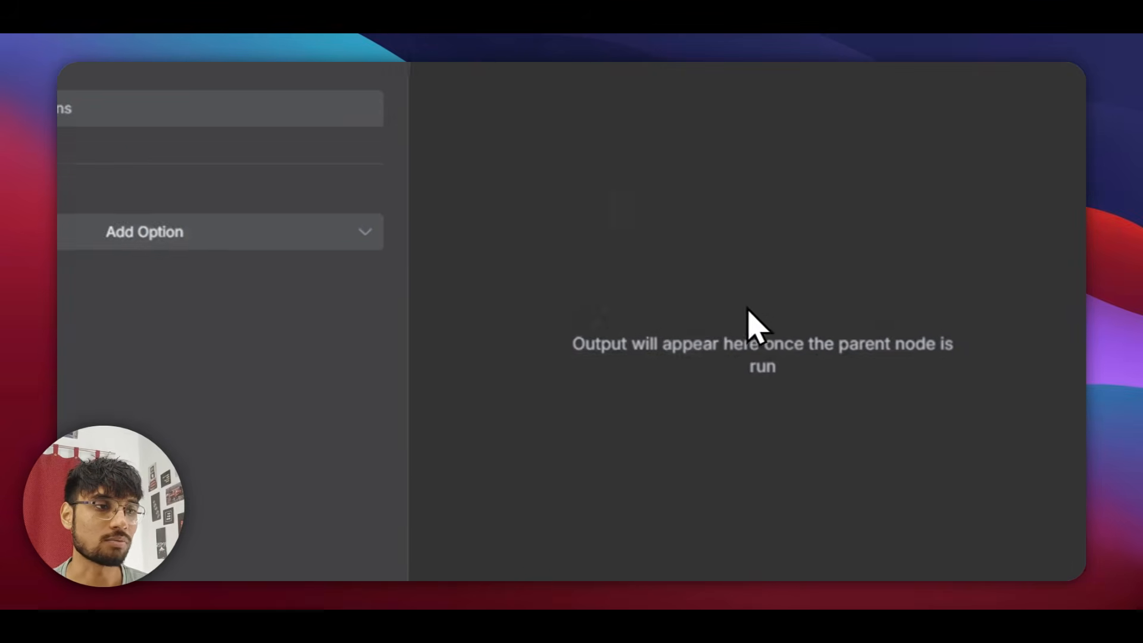
Create an OpenRouter credential with the pasted API key and save it as 'test account'.
{"action": "left_click", "coordinate": [215, 113]}
{"action": "left_click", "coordinate": [439, 289]}
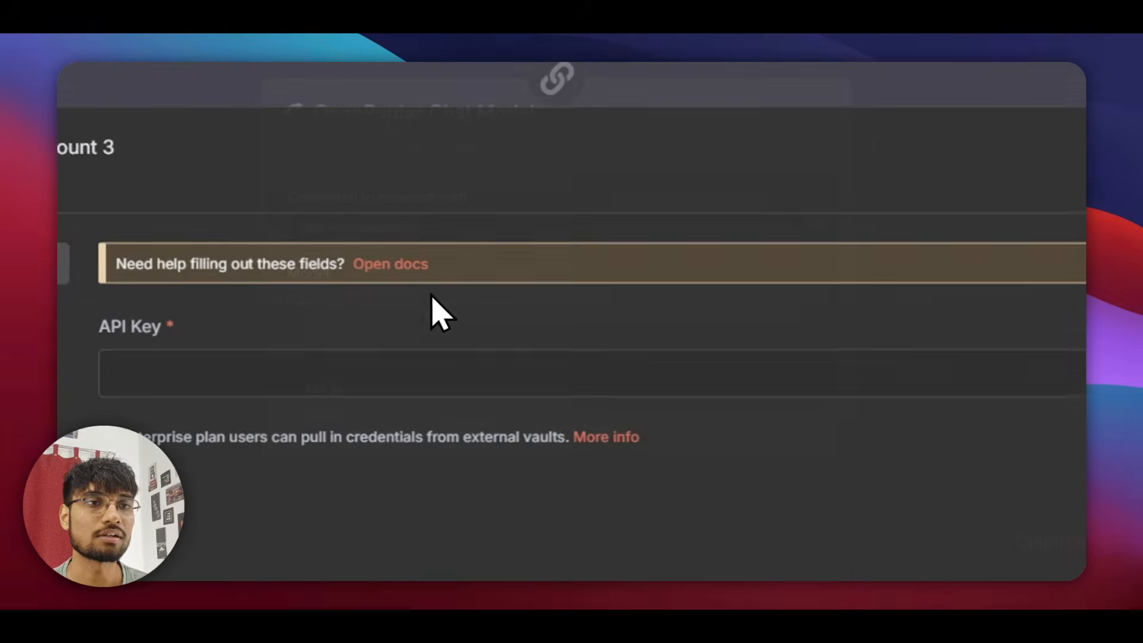
{"action": "left_click", "coordinate": [359, 384]}
{"action": "key", "text": "ctrl+v"}
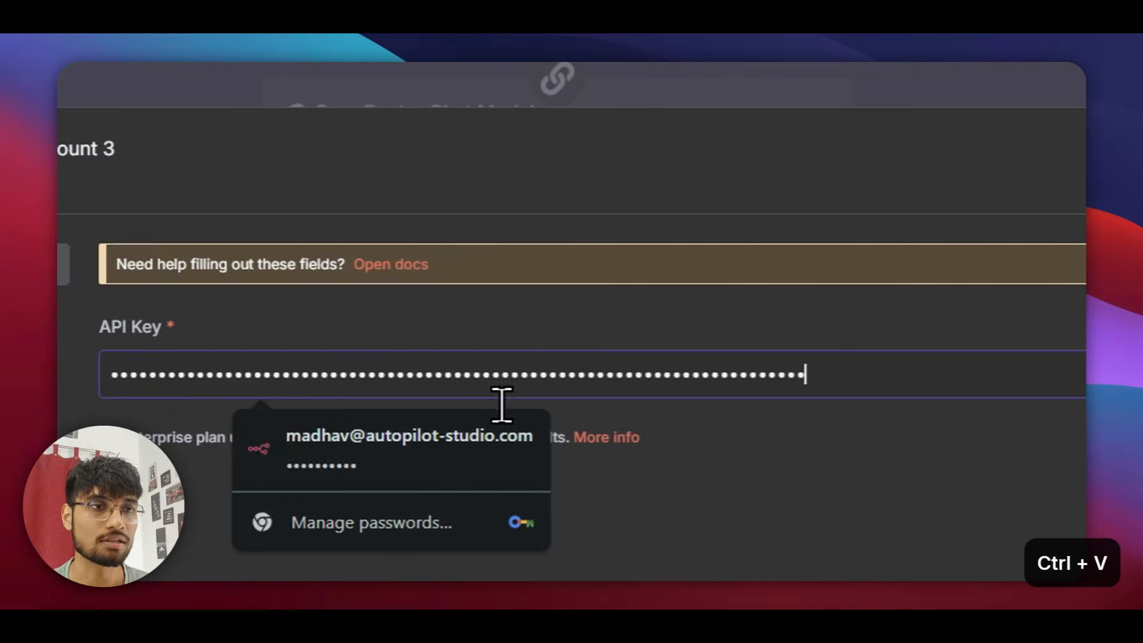
{"action": "left_click", "coordinate": [928, 206]}
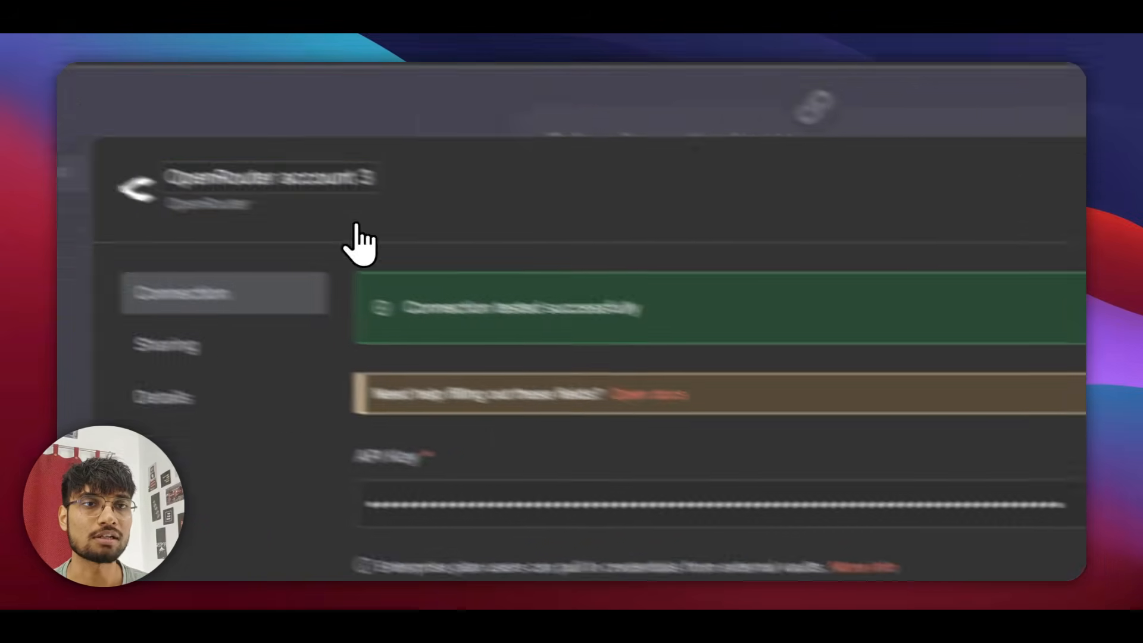
{"action": "left_click", "coordinate": [497, 229]}
{"action": "type", "text": "test account"}
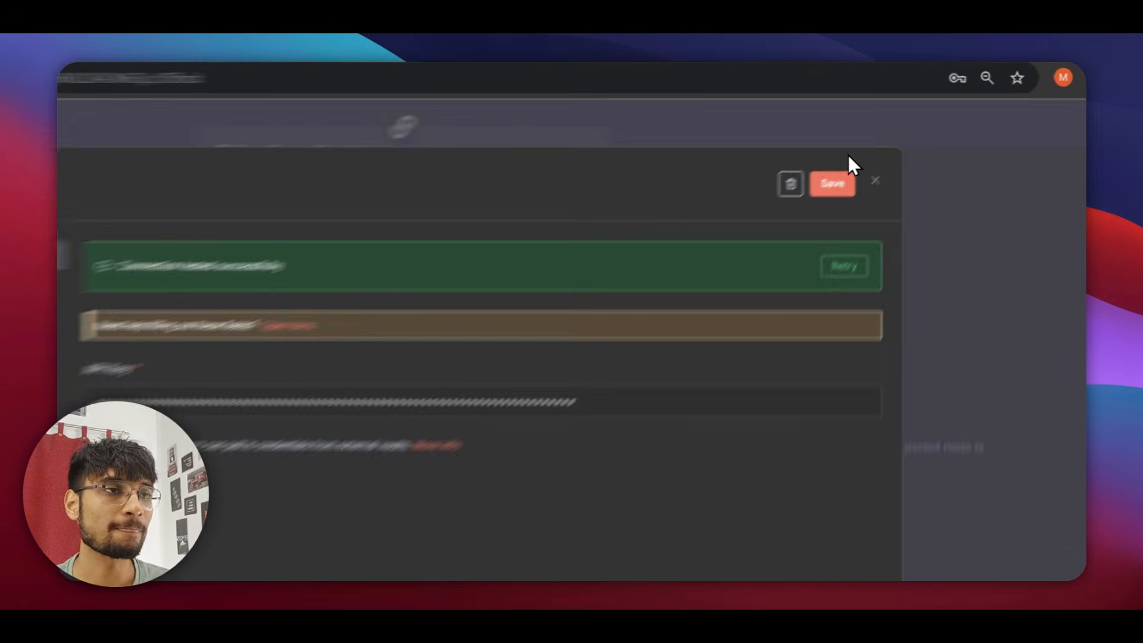
{"action": "left_click", "coordinate": [881, 149]}
Browse the free models and pick deepseek/deepseek-r1:free for the OpenRouter Chat Model.
{"action": "left_click", "coordinate": [816, 232]}
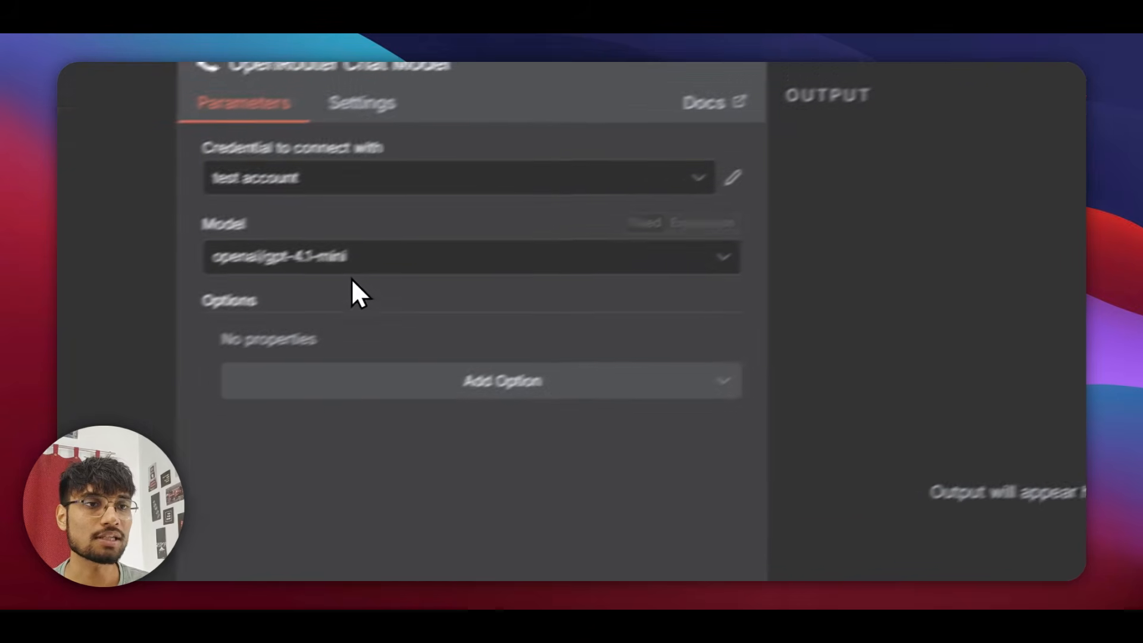
{"action": "left_click", "coordinate": [21, 381]}
{"action": "scroll", "coordinate": [33, 591], "scroll_direction": "down", "scroll_amount": 20}
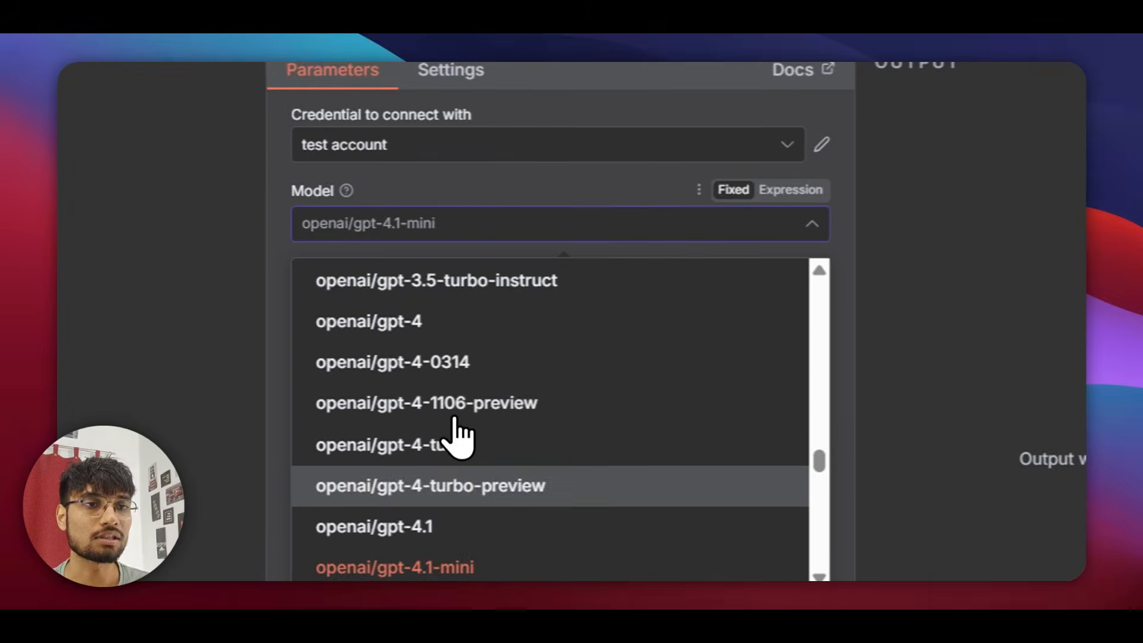
{"action": "scroll", "coordinate": [545, 372], "scroll_direction": "up", "scroll_amount": 7}
{"action": "type", "text": "free"}
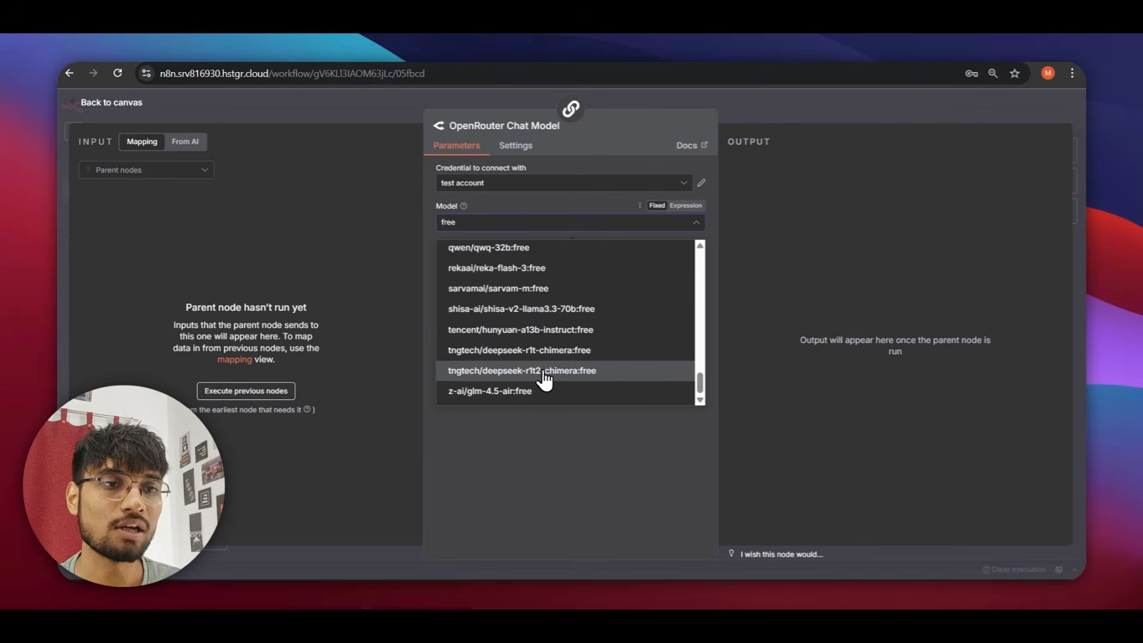
{"action": "scroll", "coordinate": [542, 375], "scroll_direction": "up", "scroll_amount": 5}
{"action": "scroll", "coordinate": [561, 307], "scroll_direction": "up", "scroll_amount": 5}
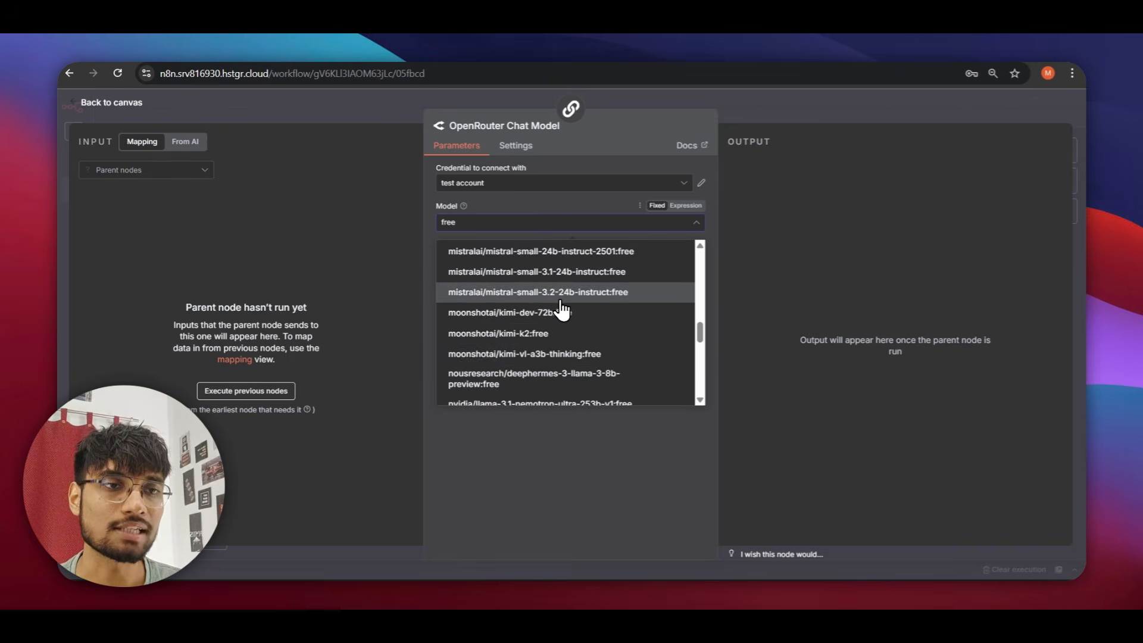
{"action": "scroll", "coordinate": [554, 386], "scroll_direction": "up", "scroll_amount": 3}
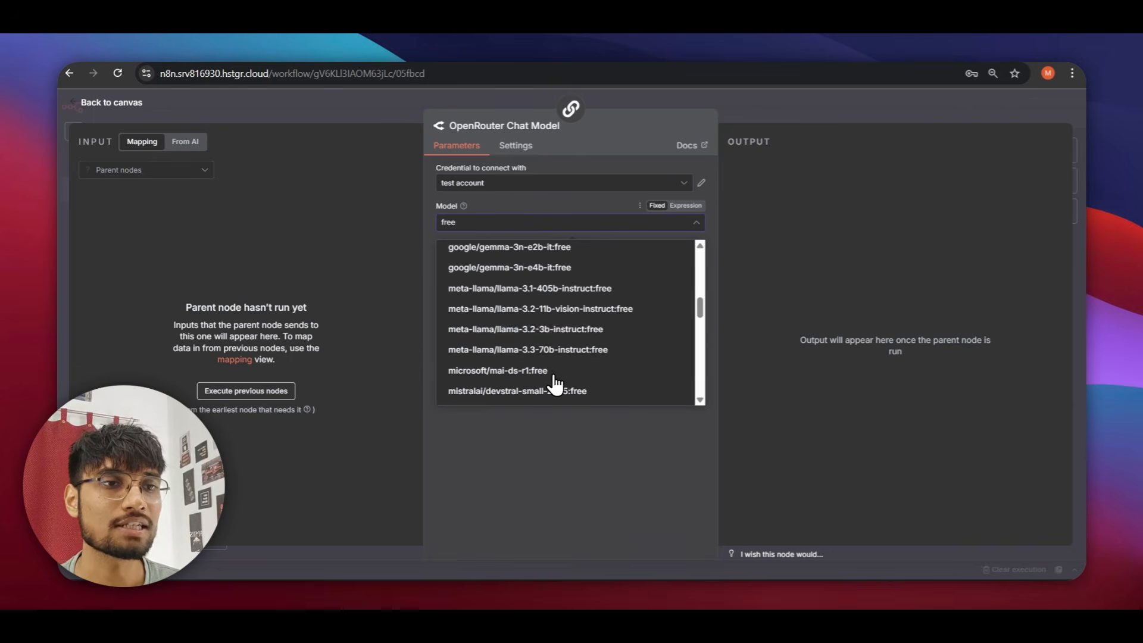
{"action": "scroll", "coordinate": [529, 378], "scroll_direction": "up", "scroll_amount": 8}
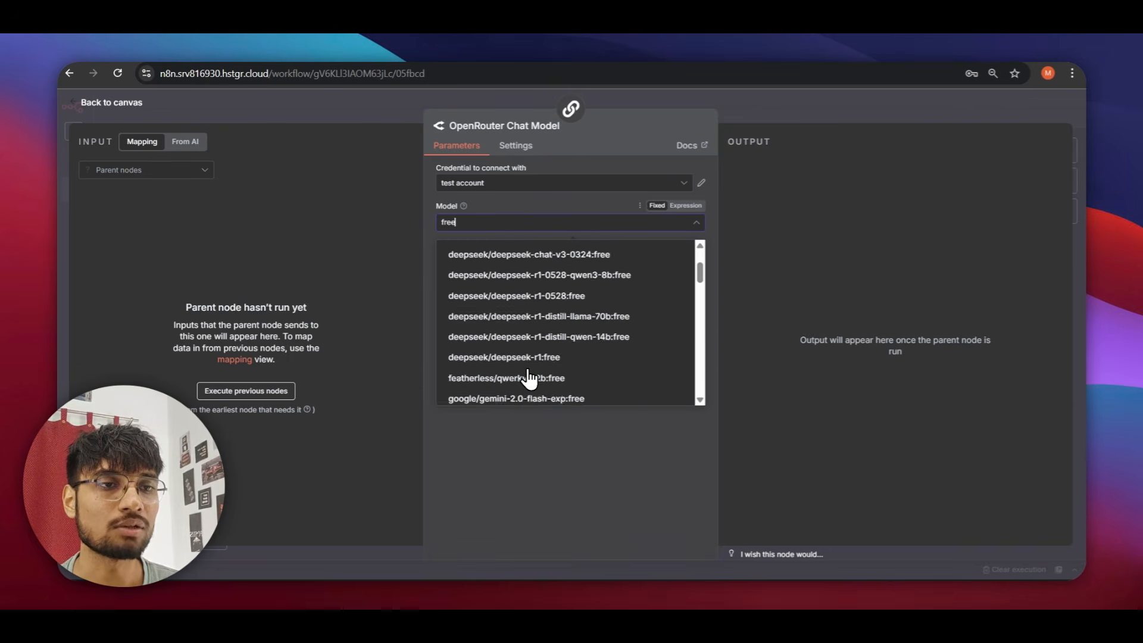
{"action": "scroll", "coordinate": [534, 344], "scroll_direction": "down", "scroll_amount": 2}
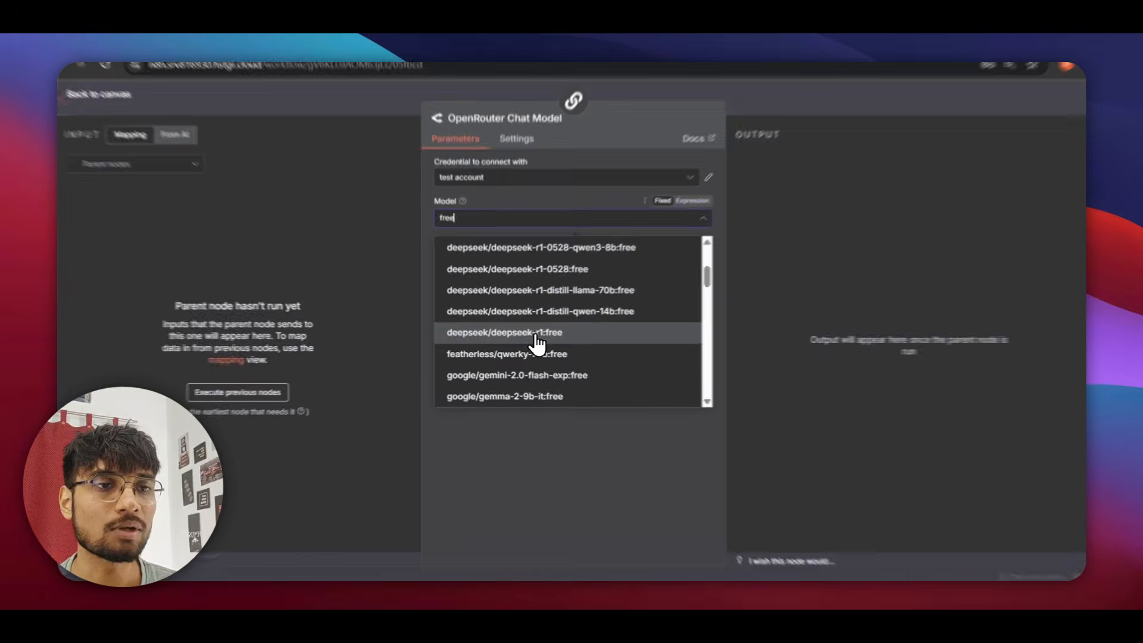
{"action": "left_click", "coordinate": [536, 338]}
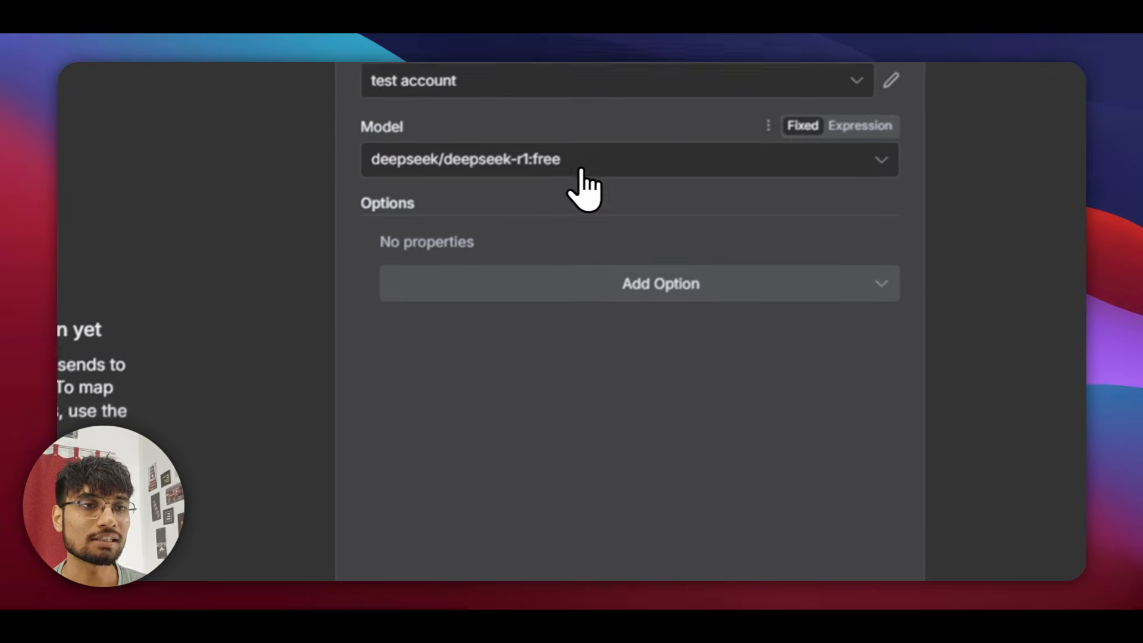
{"action": "left_click", "coordinate": [566, 97]}
{"action": "left_click", "coordinate": [549, 572]}
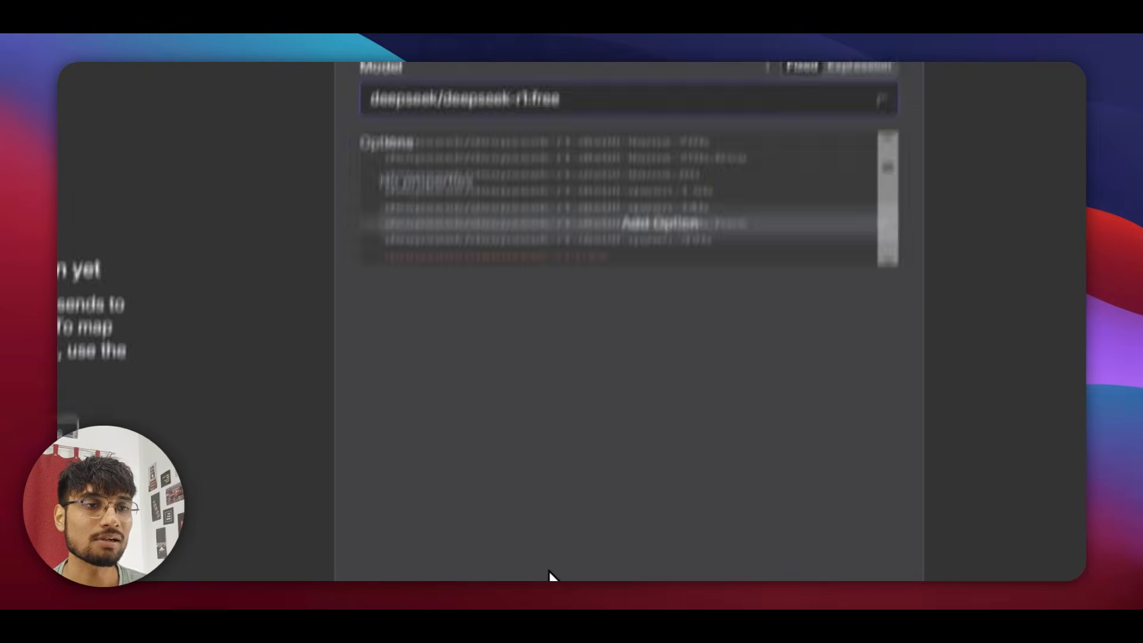
Switch the model to openai/gpt-5 and append ':free' as an expression.
{"action": "left_click", "coordinate": [726, 178]}
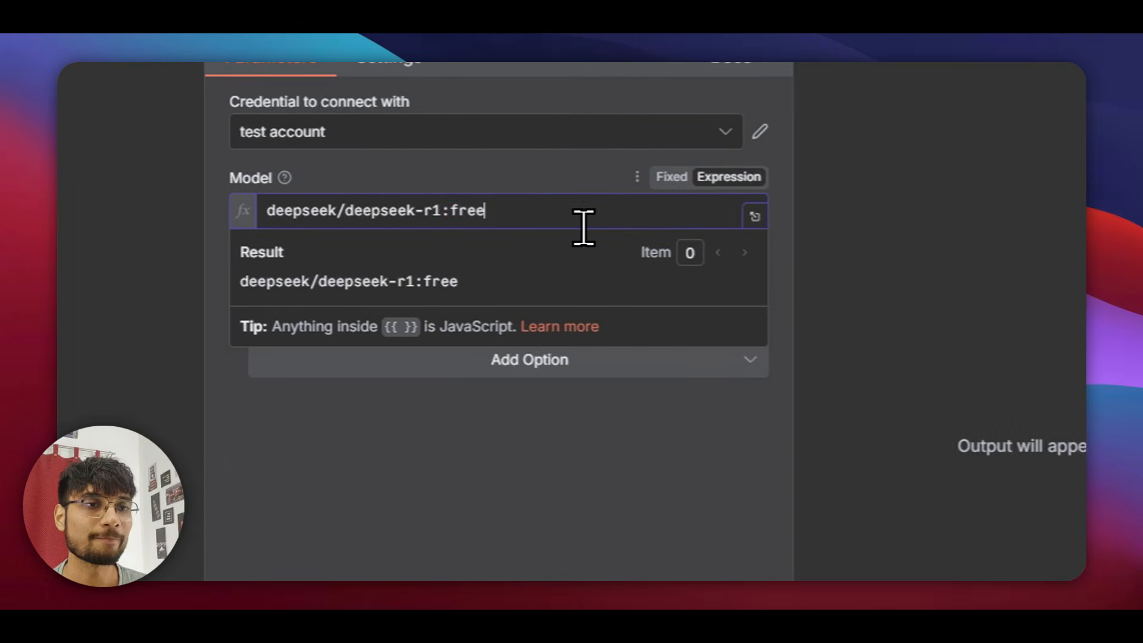
{"action": "double_click", "coordinate": [512, 220]}
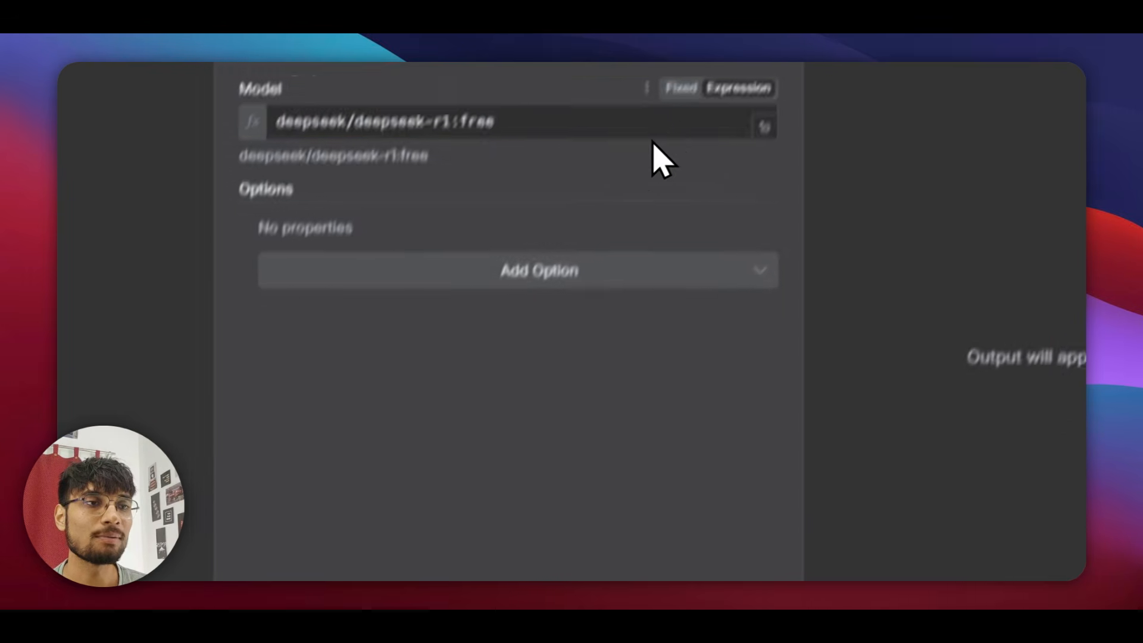
{"action": "left_click", "coordinate": [668, 177]}
{"action": "left_click", "coordinate": [563, 215]}
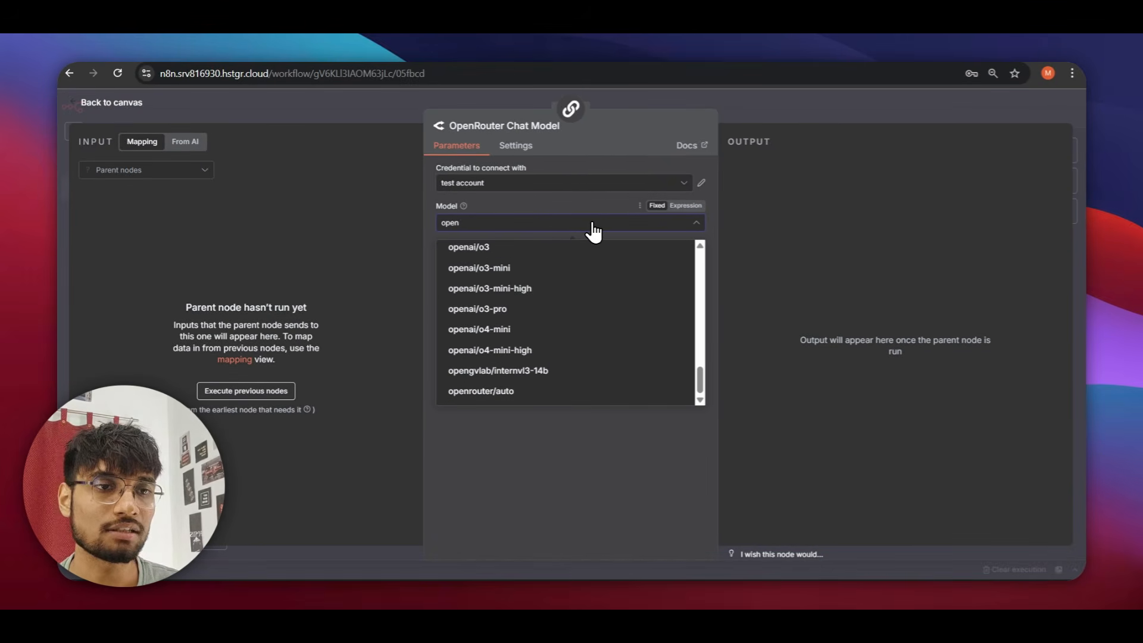
{"action": "scroll", "coordinate": [524, 339], "scroll_direction": "up", "scroll_amount": 3}
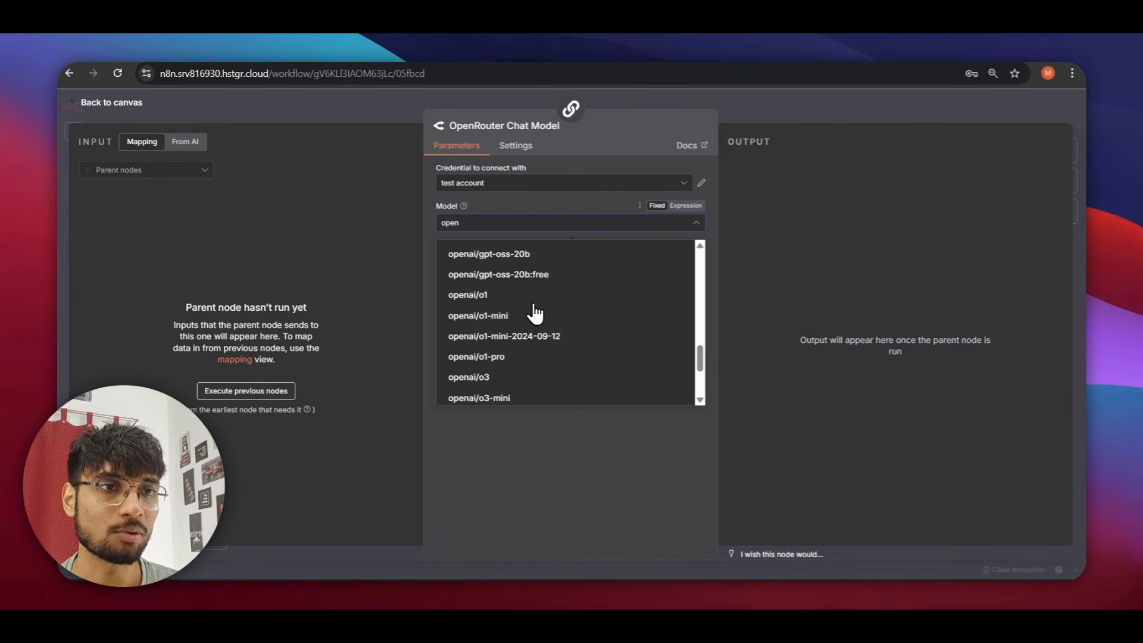
{"action": "scroll", "coordinate": [514, 364], "scroll_direction": "up", "scroll_amount": 3}
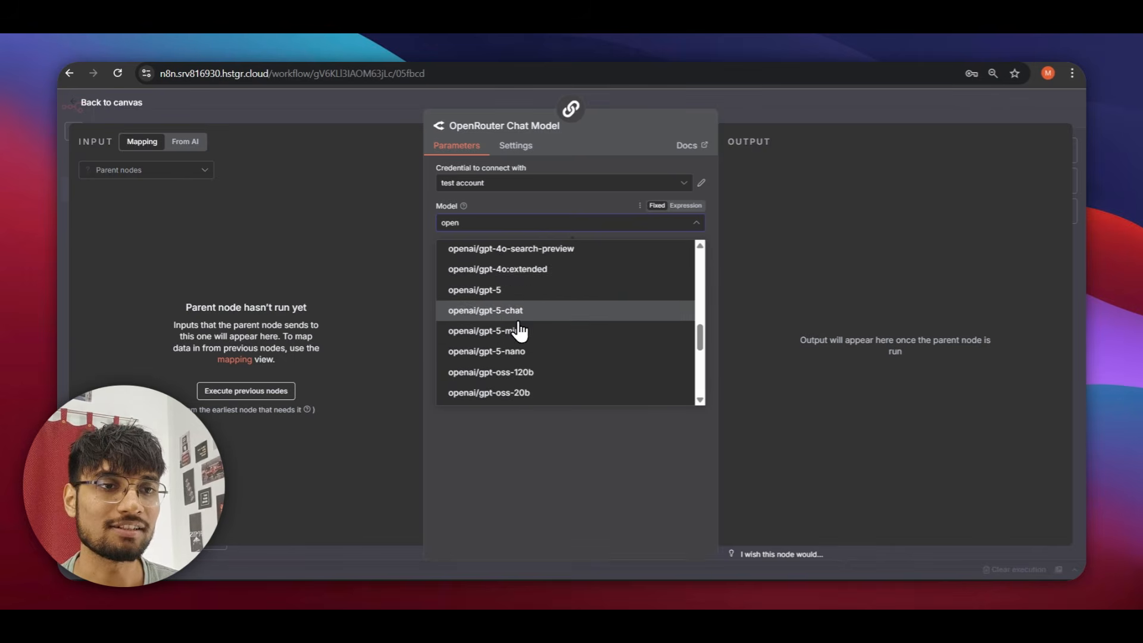
{"action": "left_click", "coordinate": [510, 366]}
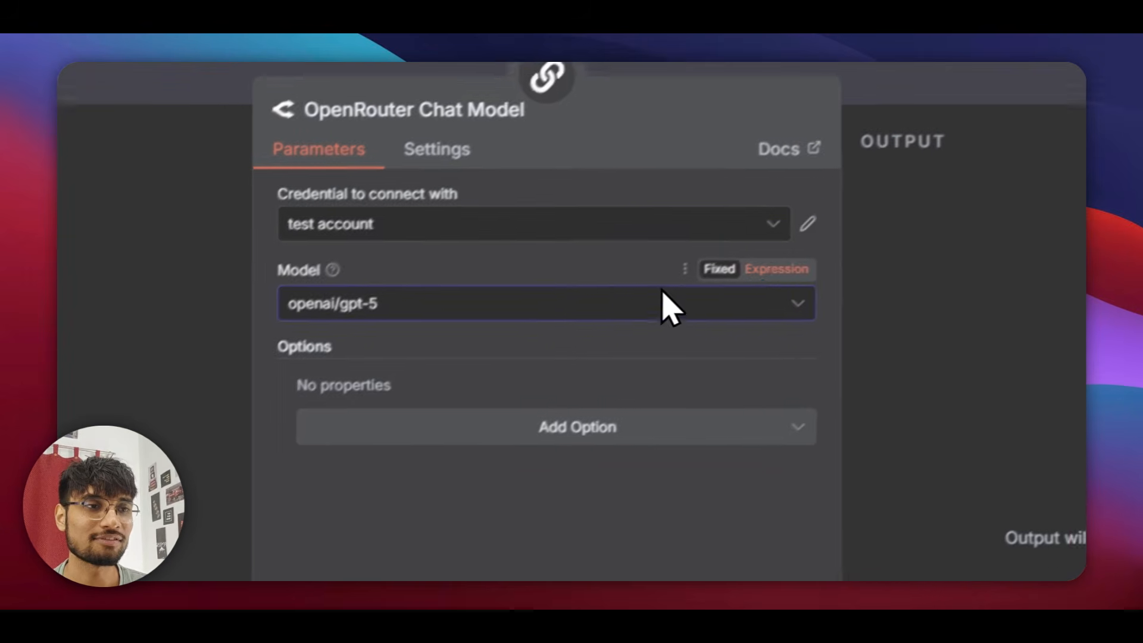
{"action": "left_click", "coordinate": [773, 269]}
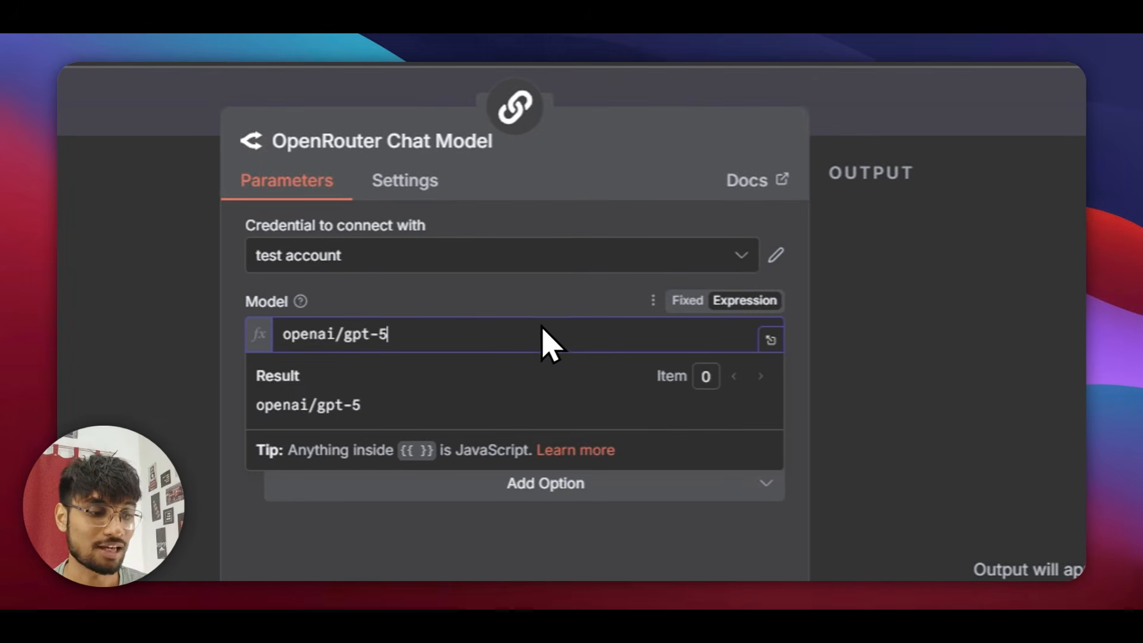
{"action": "type", "text": ":free"}
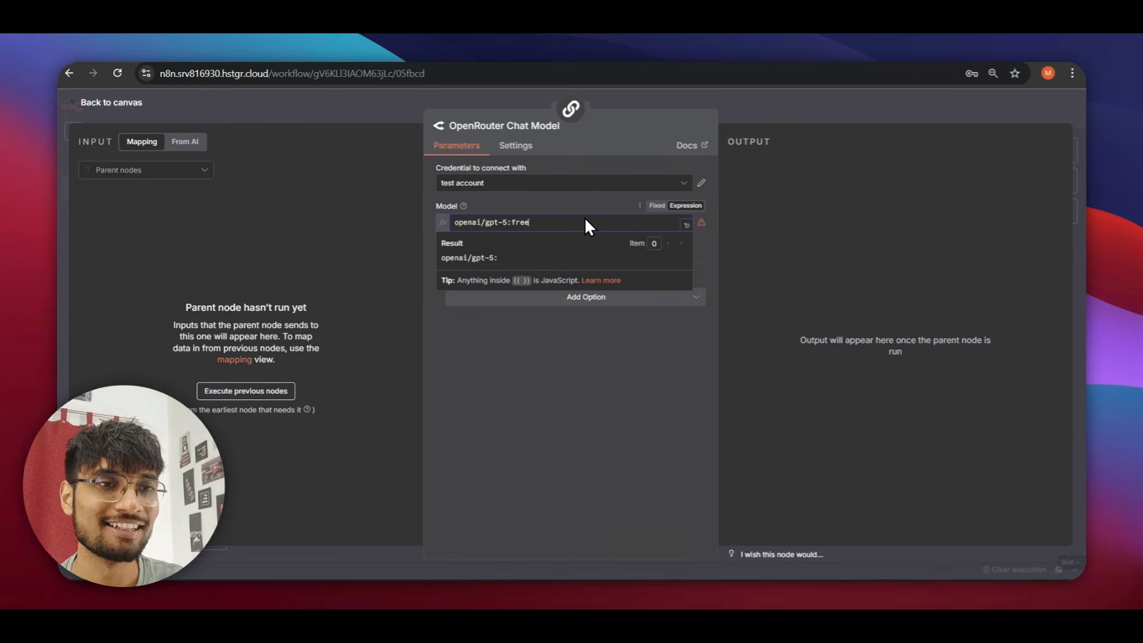
{"action": "left_click", "coordinate": [547, 352]}
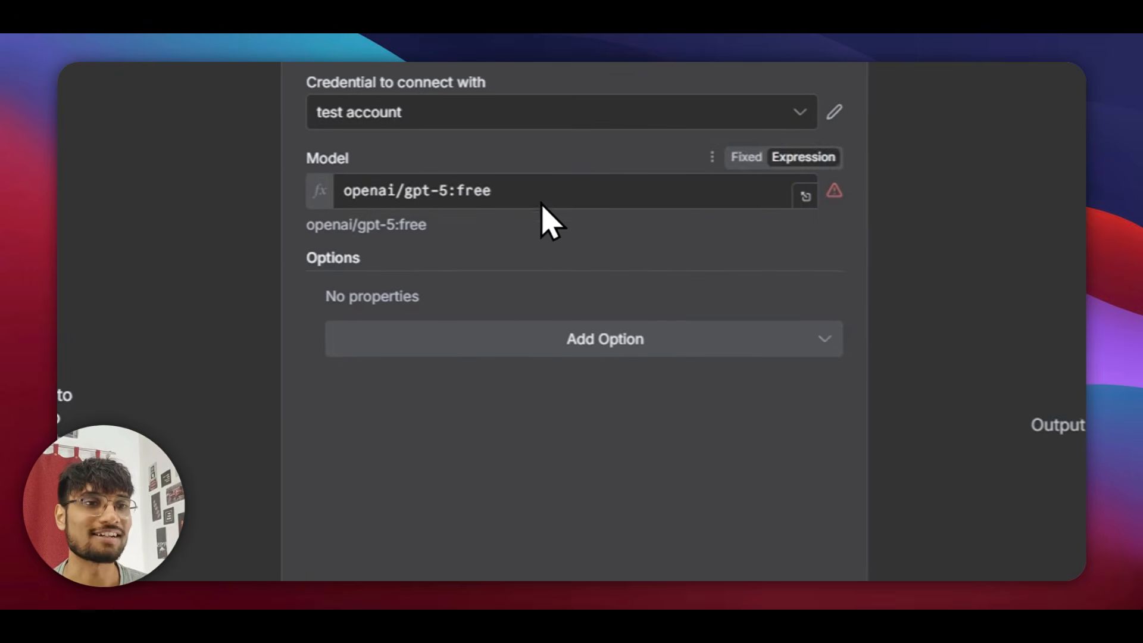
{"action": "left_click", "coordinate": [698, 162]}
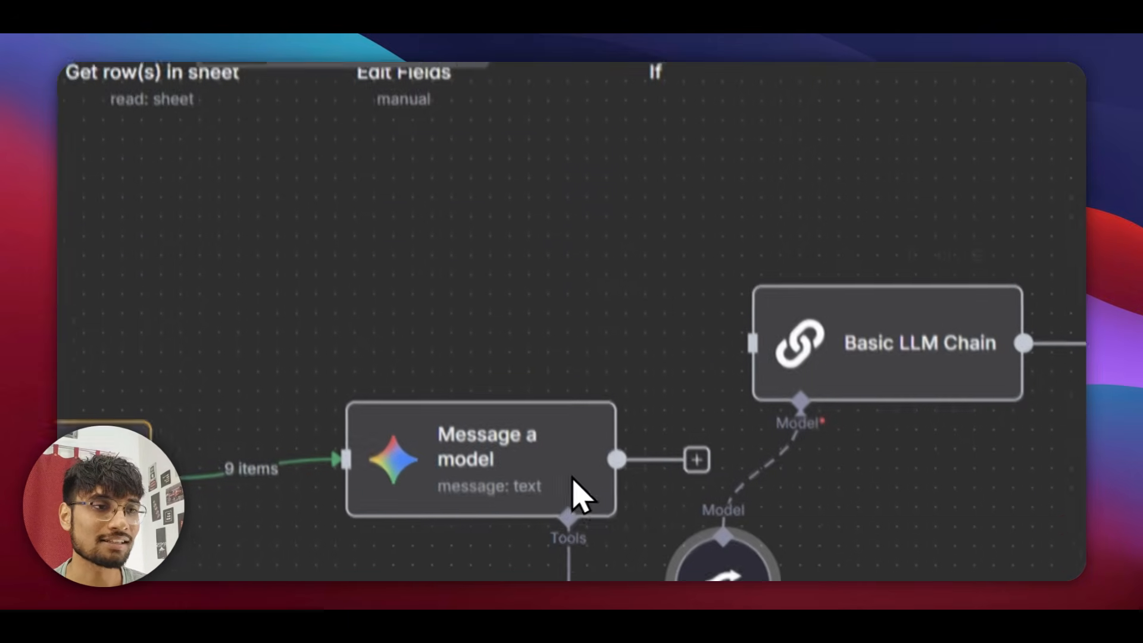
Set the Basic LLM Chain's prompt source to Define below and run the node.
{"action": "double_click", "coordinate": [821, 287]}
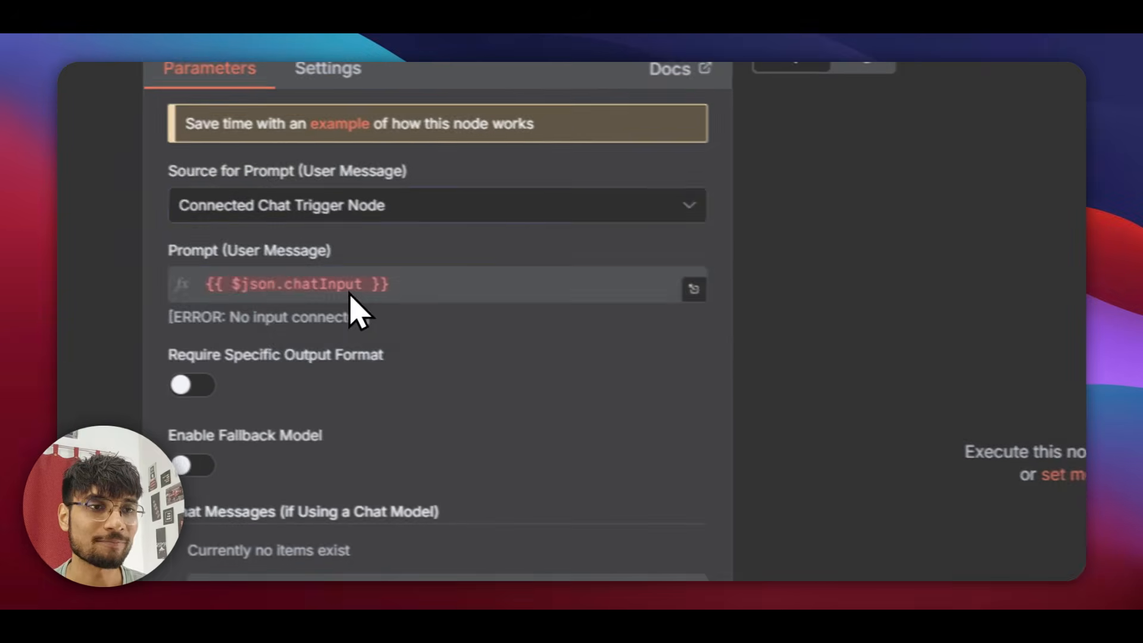
{"action": "left_click", "coordinate": [349, 212]}
{"action": "left_click", "coordinate": [301, 350]}
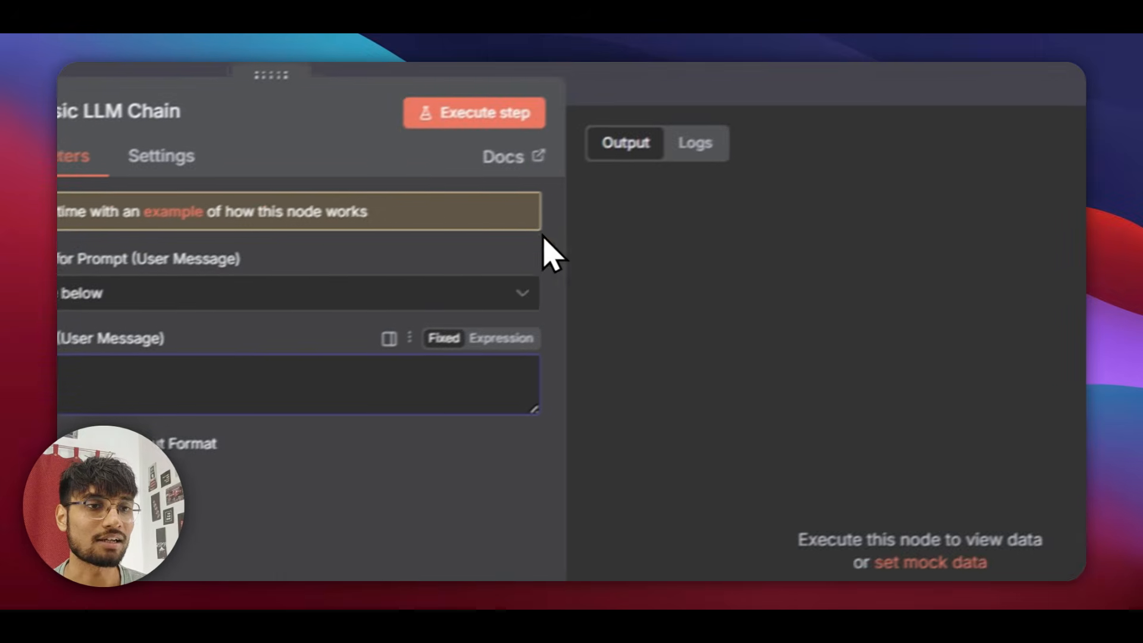
{"action": "left_click", "coordinate": [490, 193]}
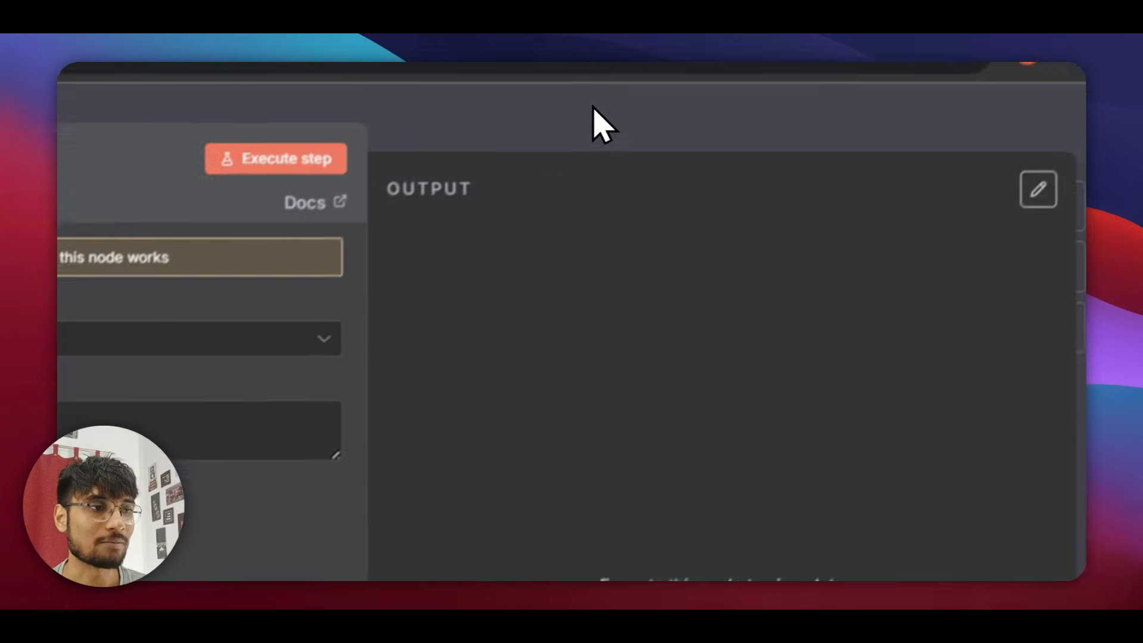
{"action": "left_click", "coordinate": [813, 145]}
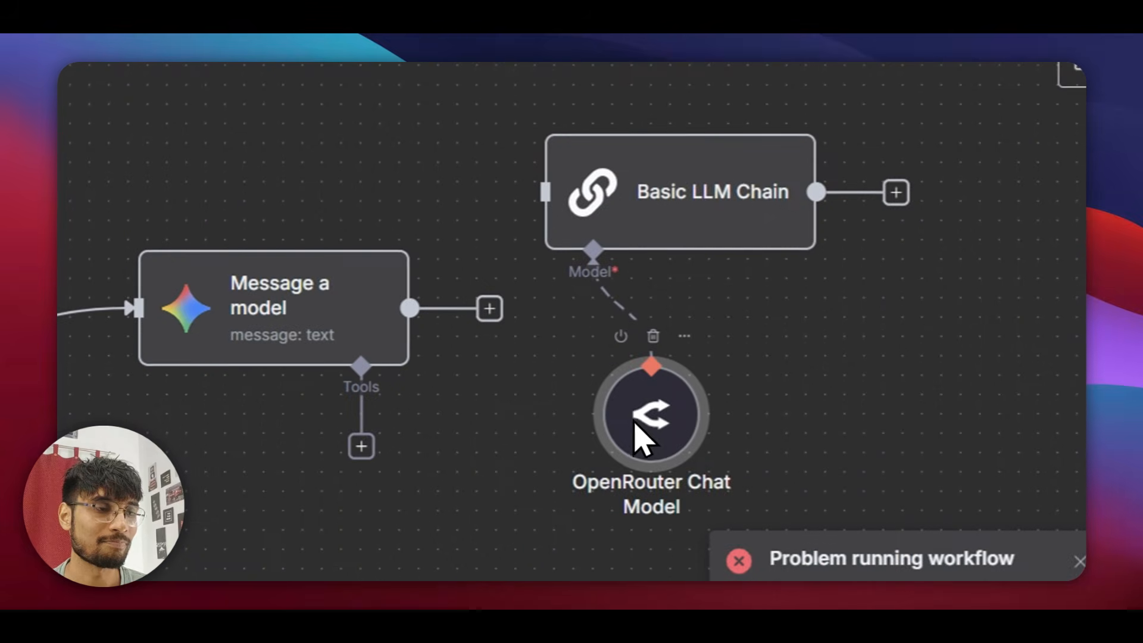
{"action": "left_click", "coordinate": [673, 243]}
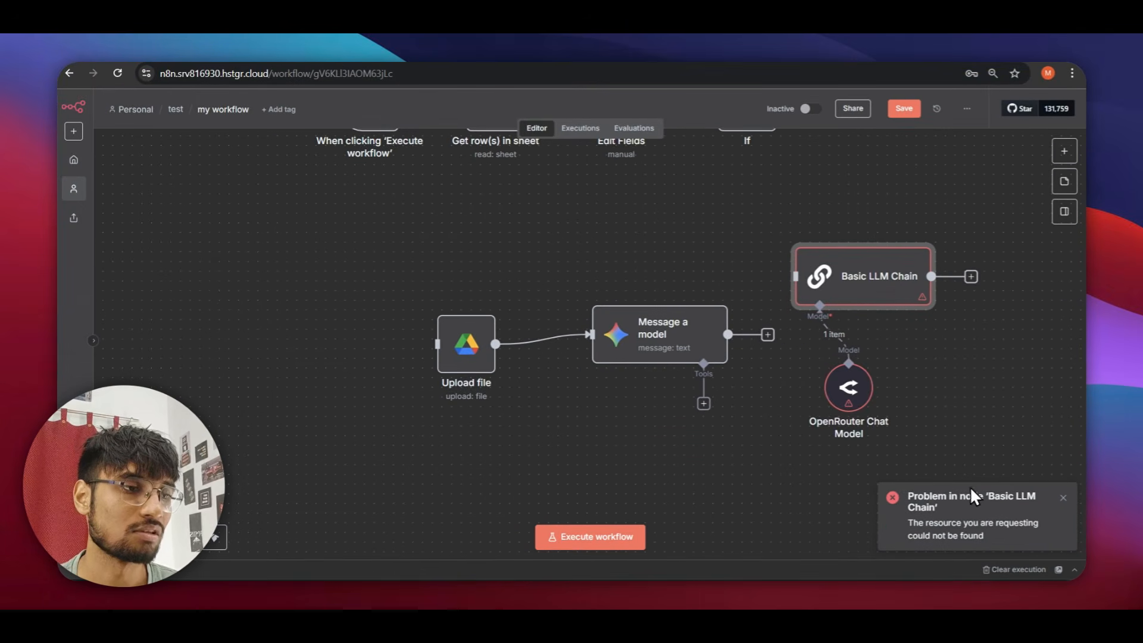
Read the 'No endpoints found for openai/gpt-5:free' error and set the model field back to Fixed.
{"action": "double_click", "coordinate": [848, 387]}
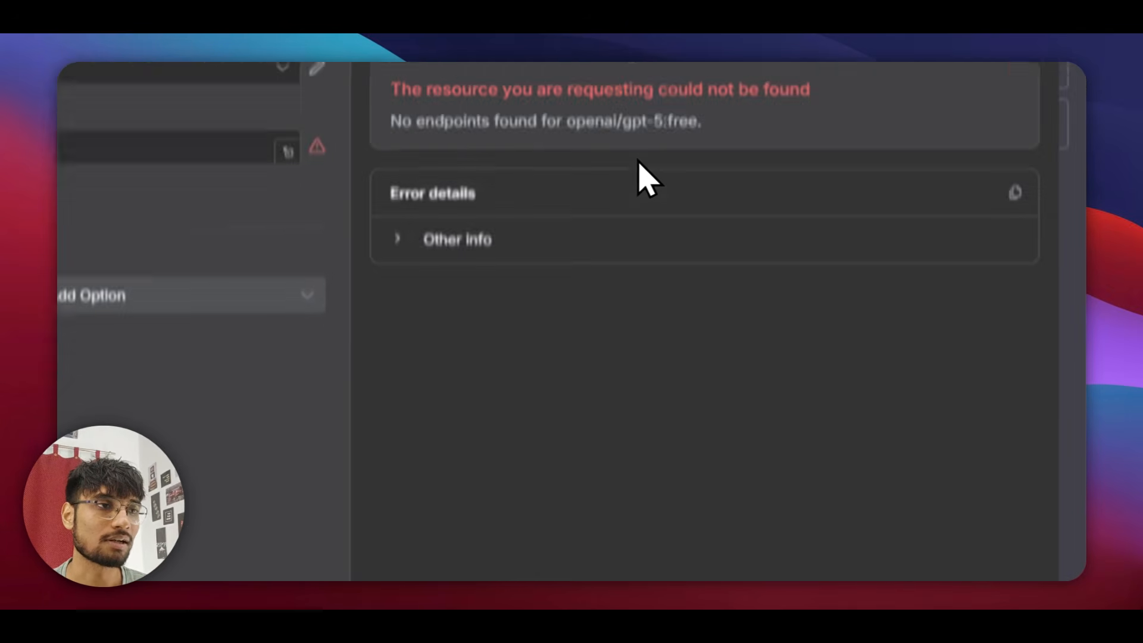
{"action": "left_click_drag", "start_coordinate": [810, 90], "coordinate": [643, 90]}
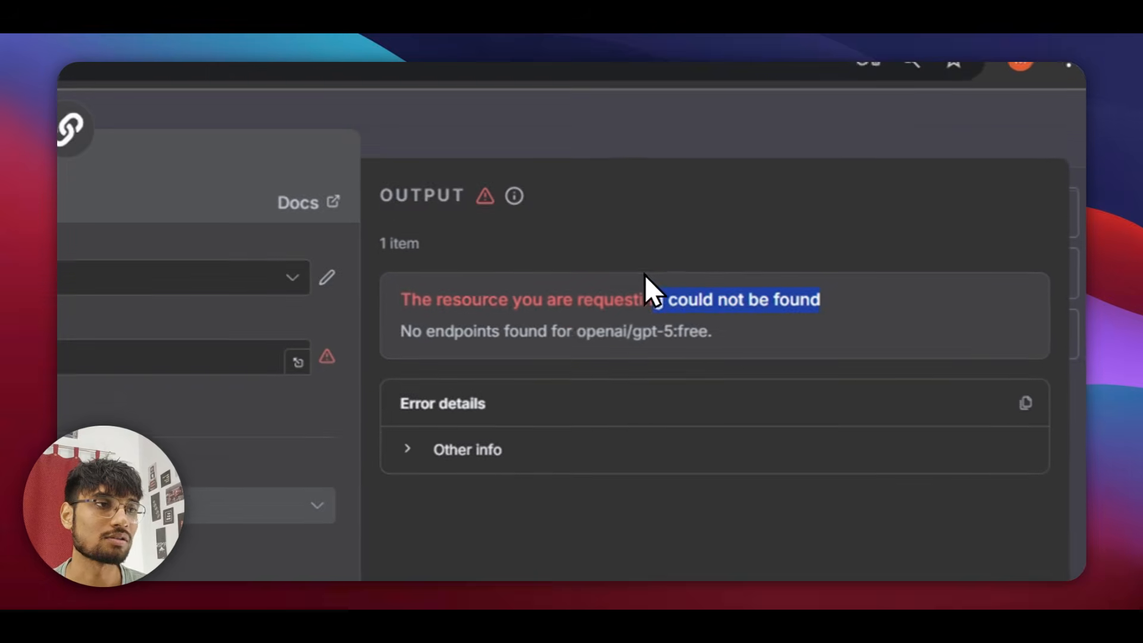
{"action": "left_click", "coordinate": [167, 148]}
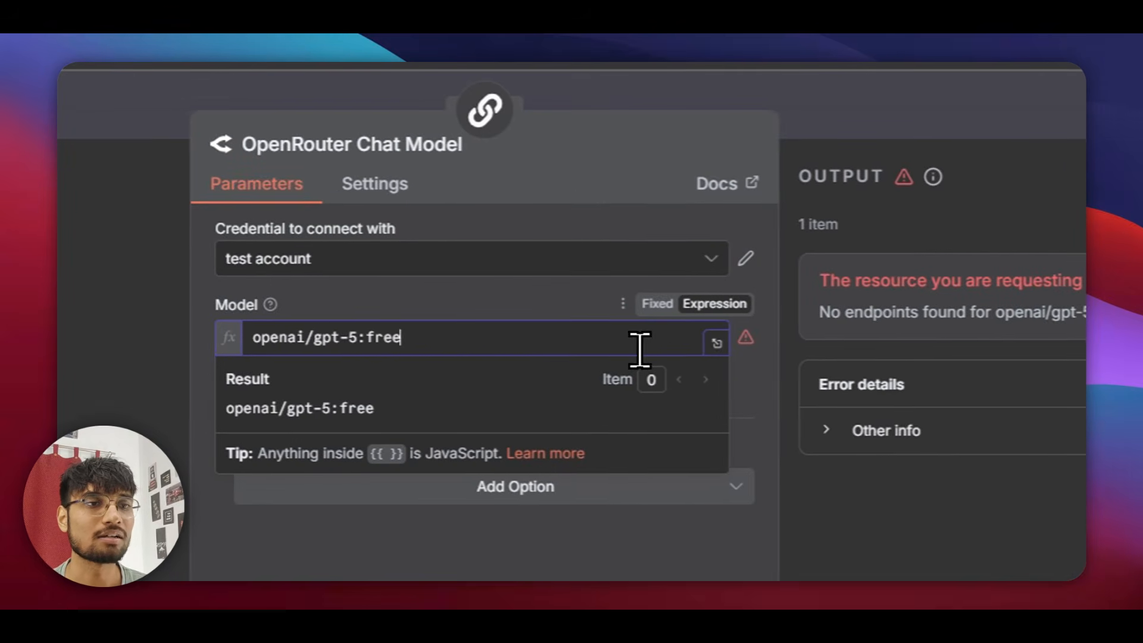
{"action": "left_click", "coordinate": [661, 298]}
Set the OpenRouter Chat Model to deepseek/deepseek-r1:free.
{"action": "left_click", "coordinate": [493, 350]}
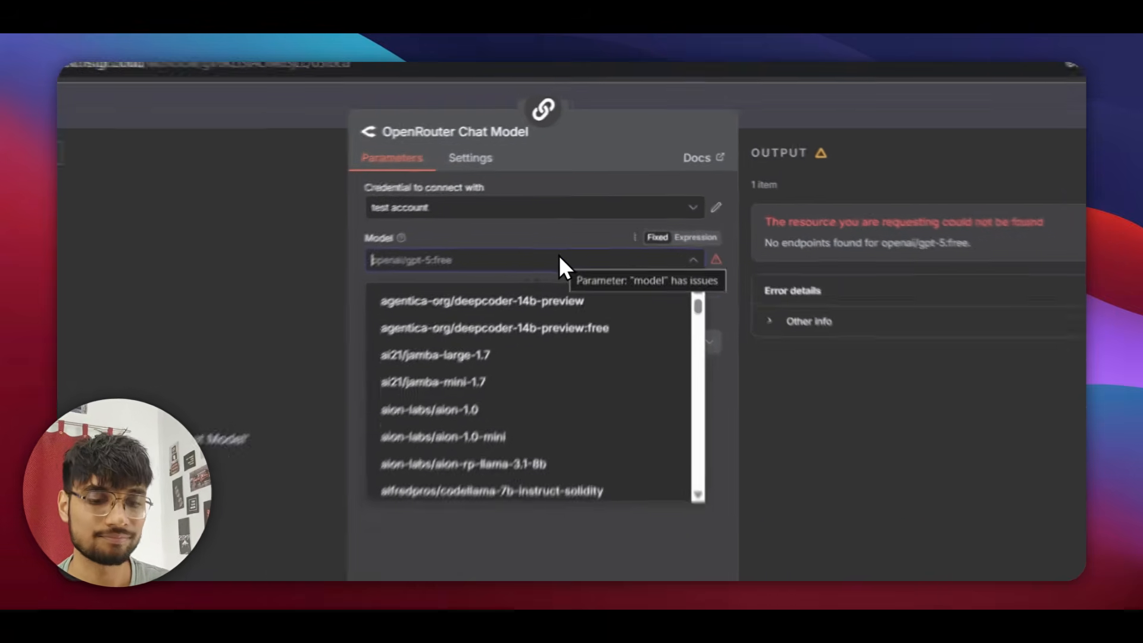
{"action": "type", "text": "free"}
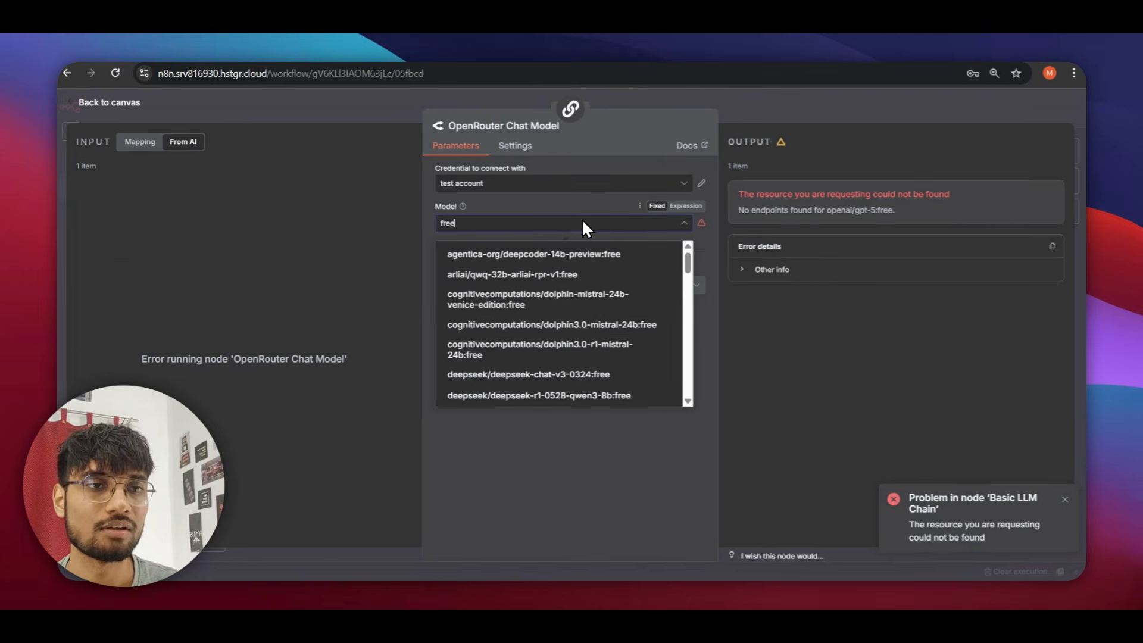
{"action": "scroll", "coordinate": [548, 273], "scroll_direction": "down", "scroll_amount": 8}
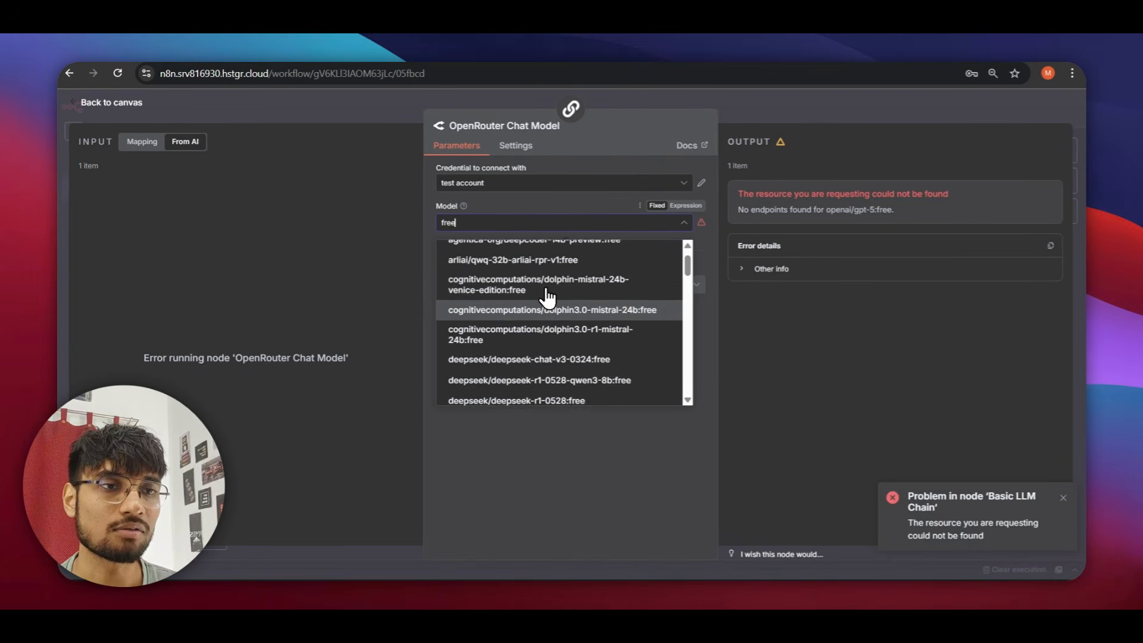
{"action": "scroll", "coordinate": [562, 333], "scroll_direction": "up", "scroll_amount": 3}
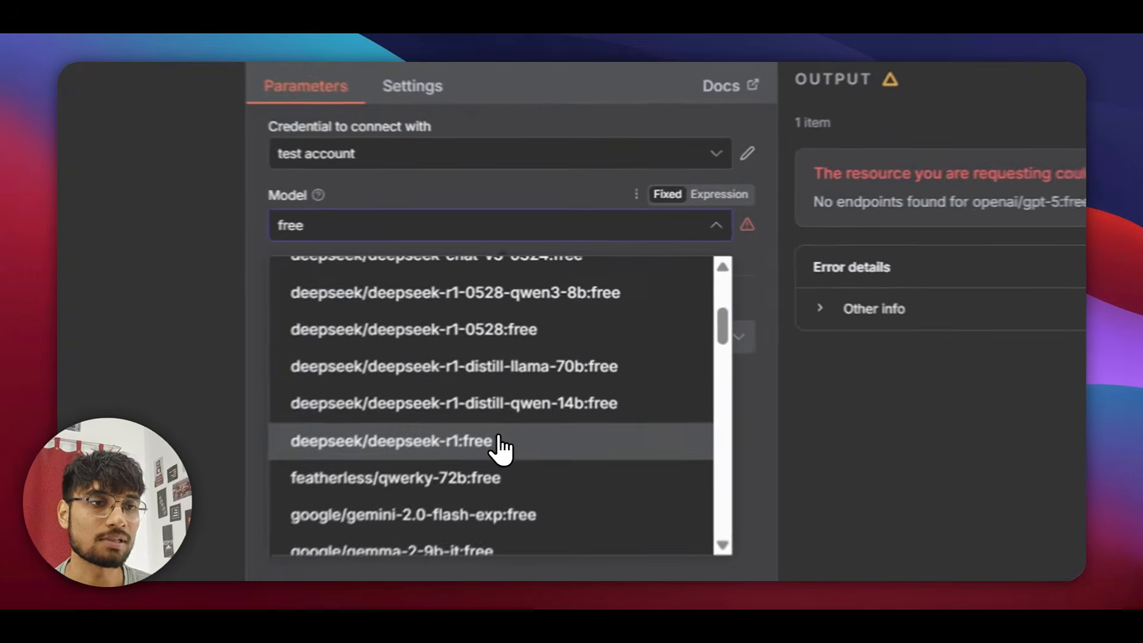
{"action": "left_click", "coordinate": [566, 341]}
{"action": "left_click", "coordinate": [743, 116]}
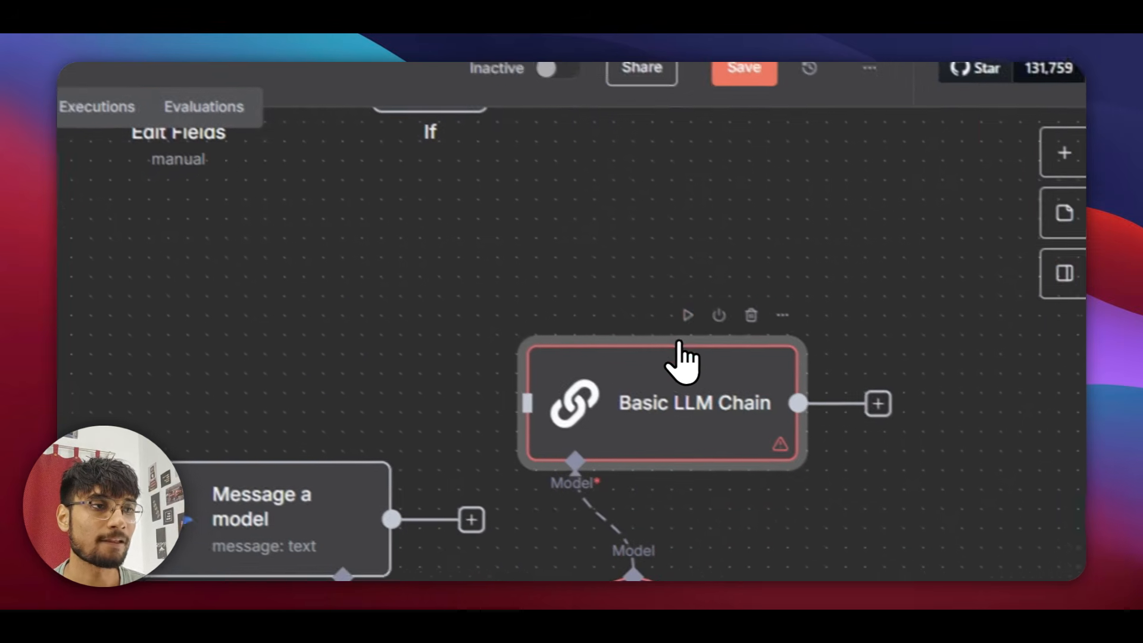
Rerun the Basic LLM Chain and view its reply 'Hello! How can I assist you today?'.
{"action": "left_click", "coordinate": [795, 403]}
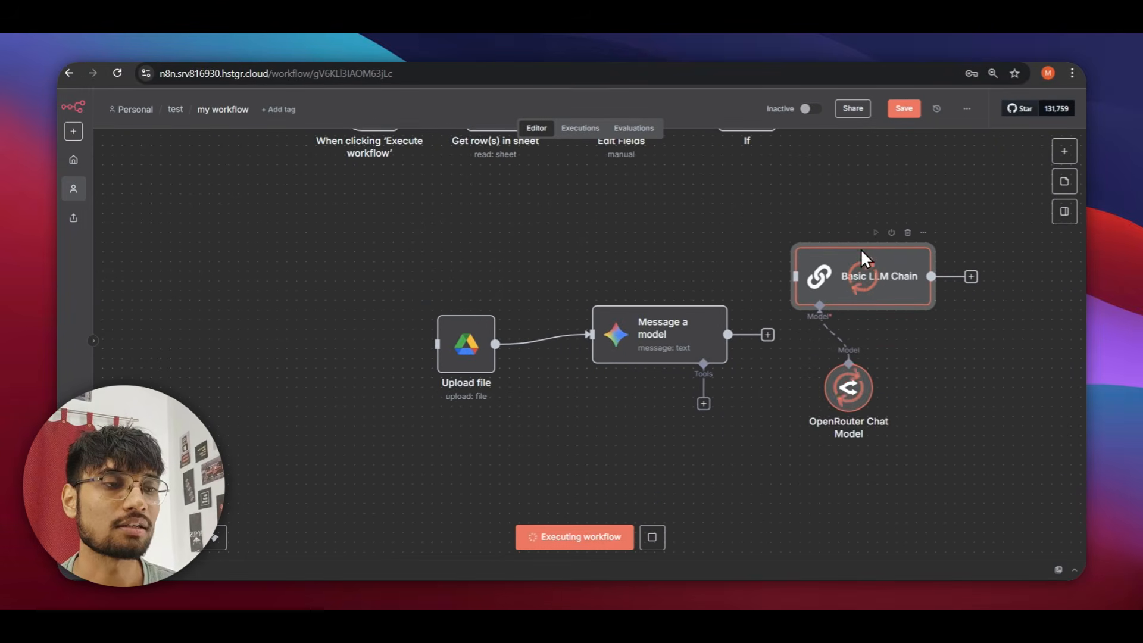
{"action": "double_click", "coordinate": [880, 290]}
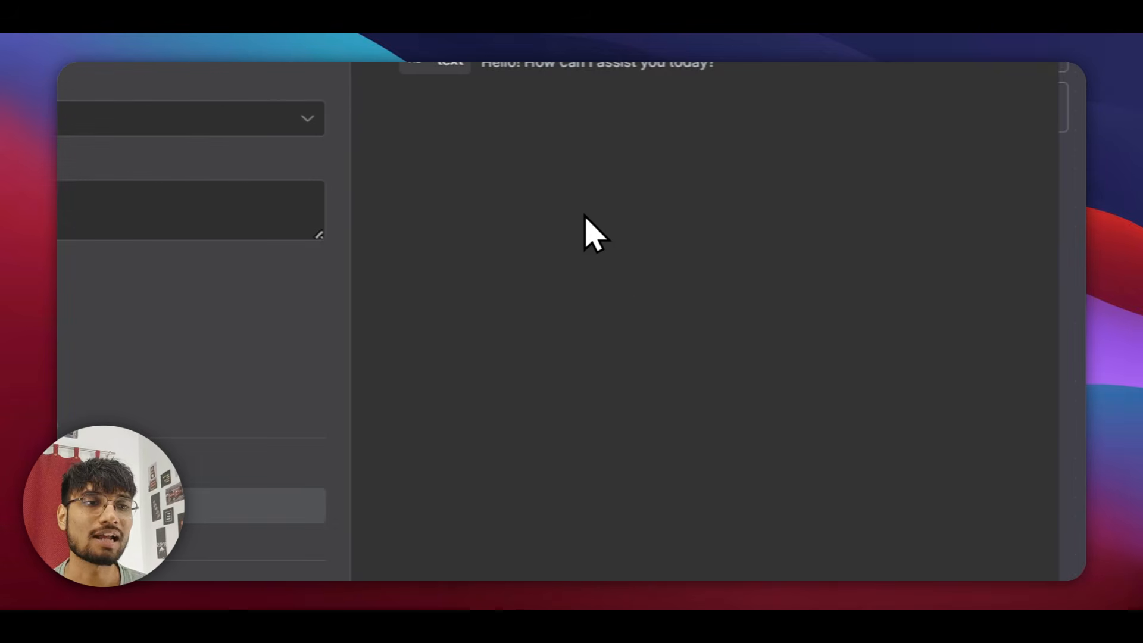
{"action": "left_click_drag", "start_coordinate": [482, 63], "coordinate": [801, 62]}
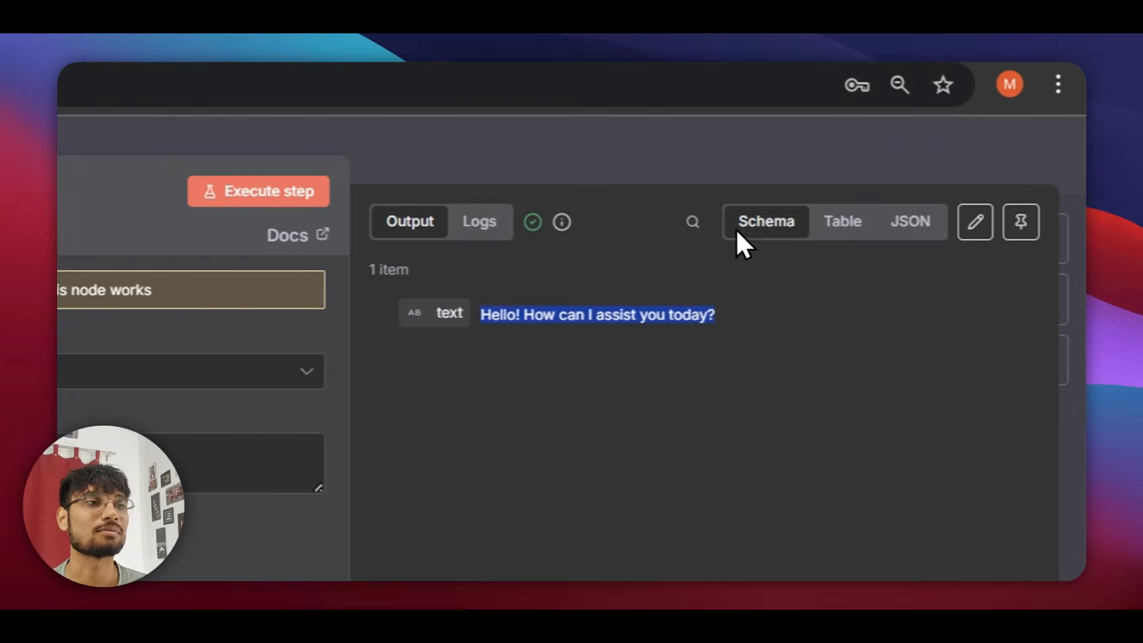
{"action": "key", "text": "Escape"}
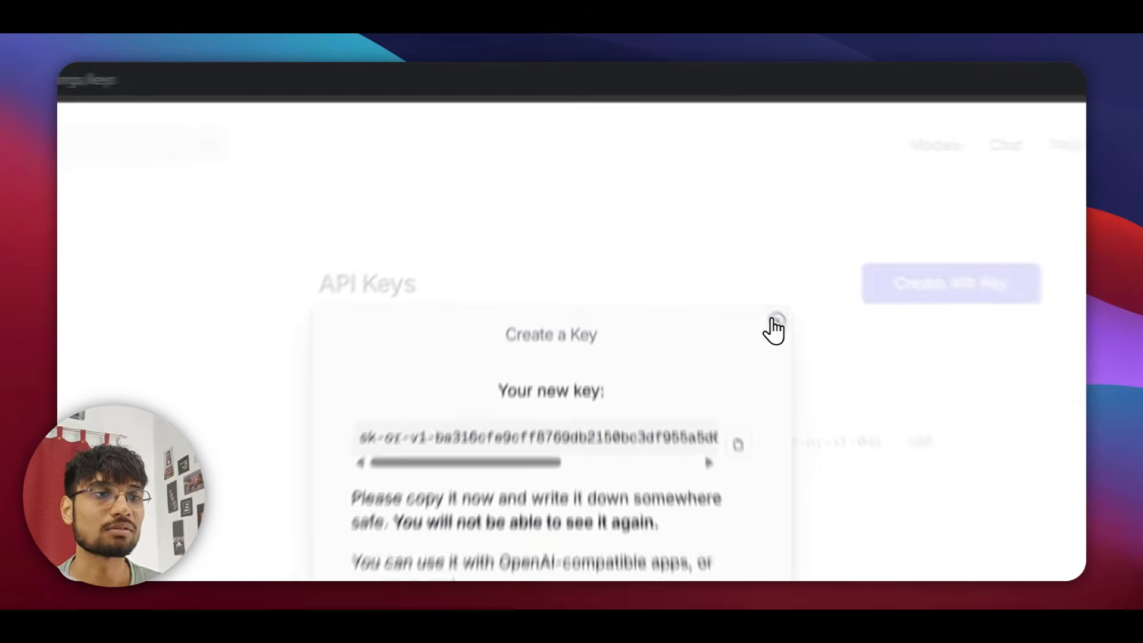
Search Google for 'openai api' in a new tab and open the OpenAI Platform documentation.
{"action": "left_click", "coordinate": [717, 235]}
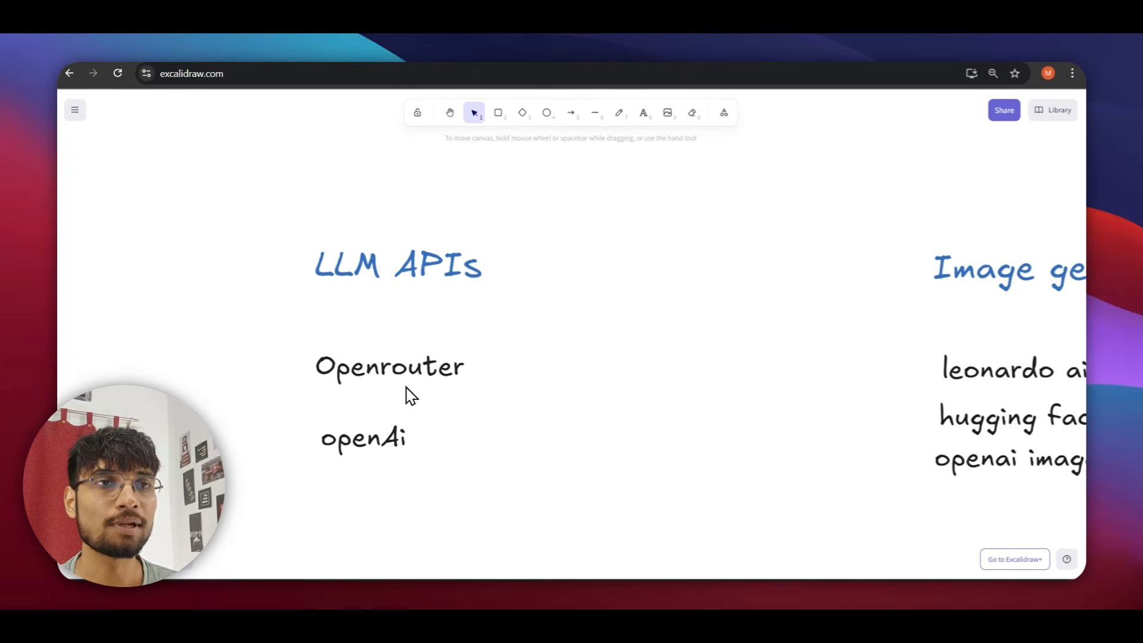
{"action": "key", "text": "ctrl+t"}
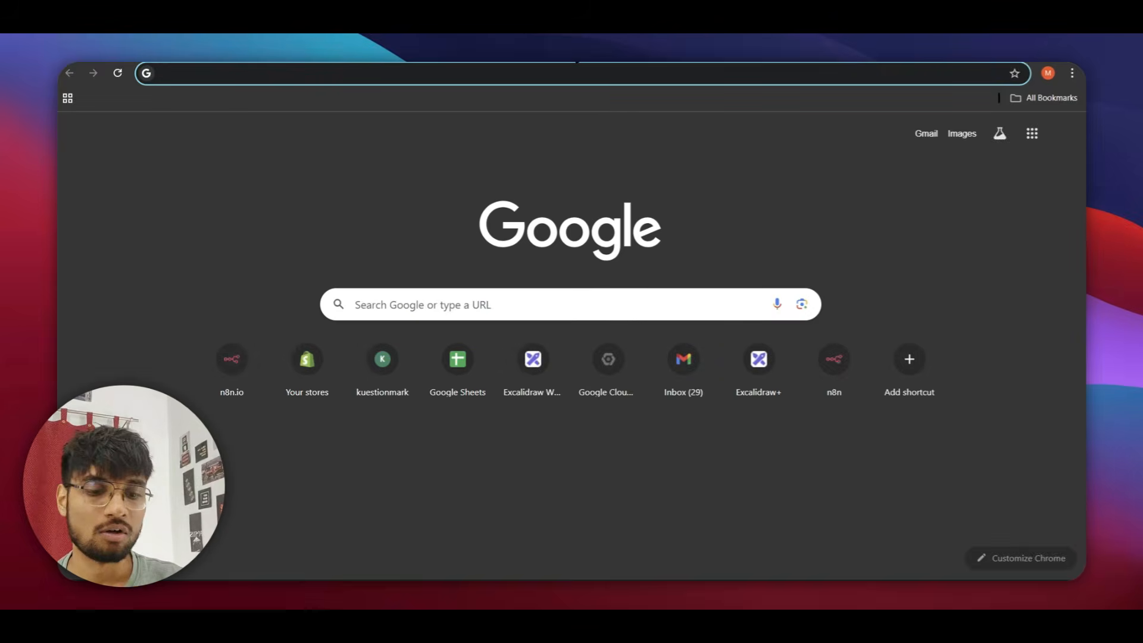
{"action": "type", "text": "open"}
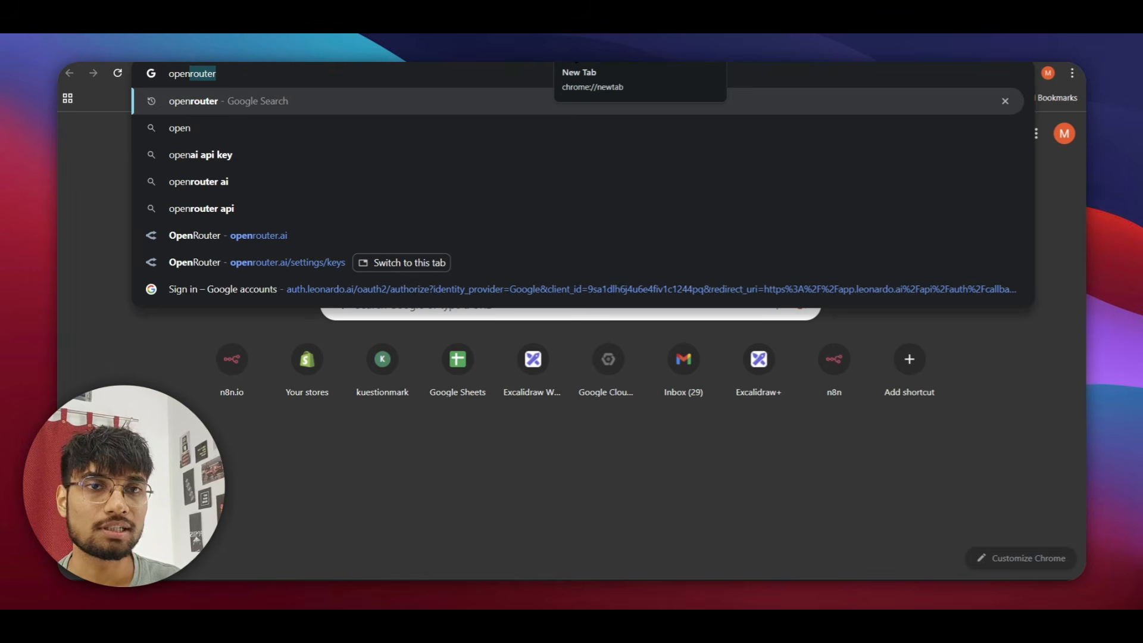
{"action": "type", "text": "ai"}
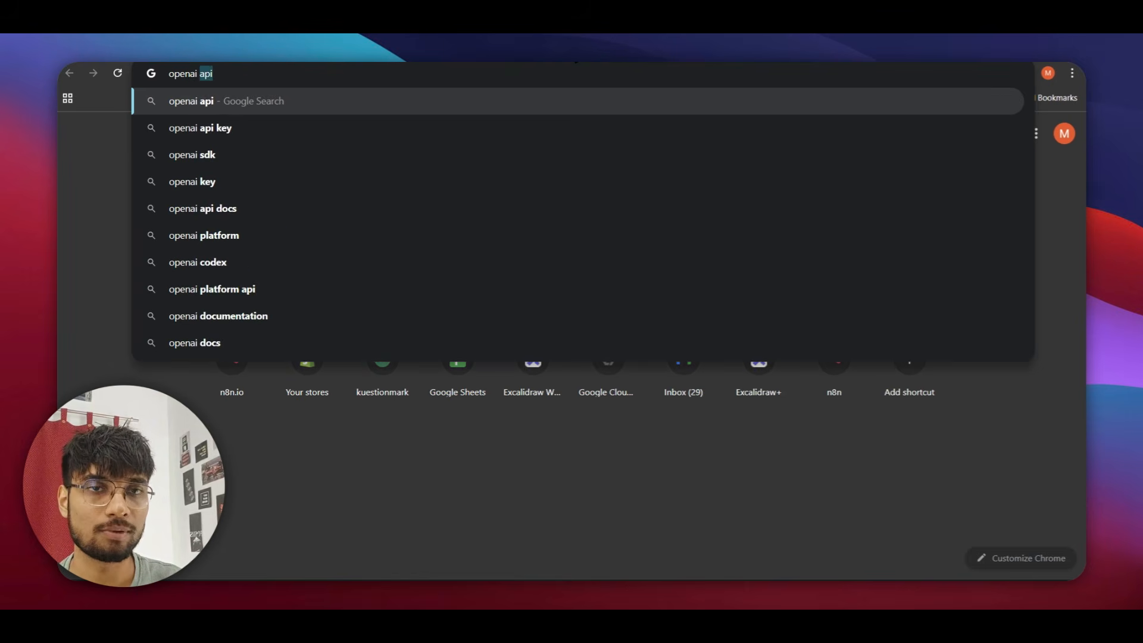
{"action": "type", "text": " api"}
{"action": "key", "text": "Return"}
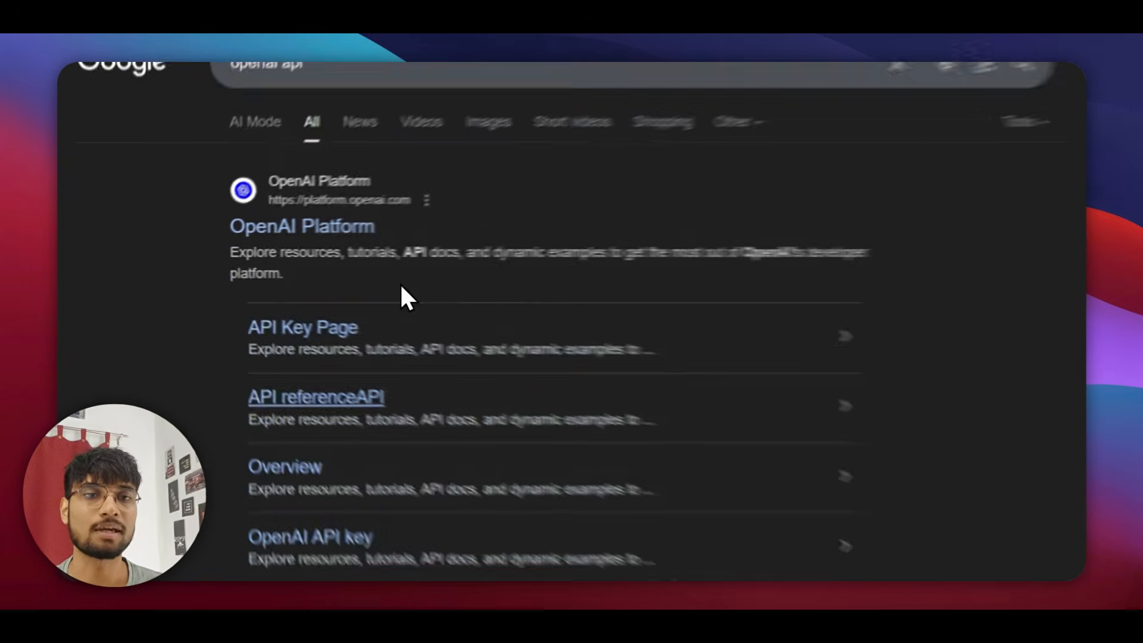
{"action": "left_click", "coordinate": [374, 345]}
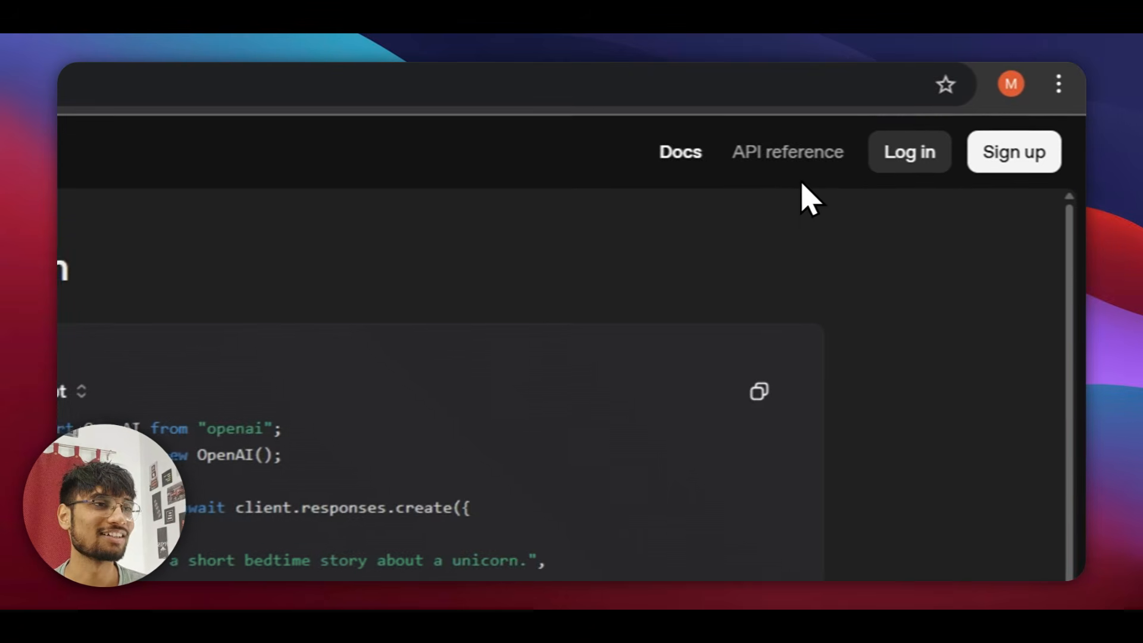
Log in to OpenAI Platform using a Google account.
{"action": "left_click", "coordinate": [882, 153]}
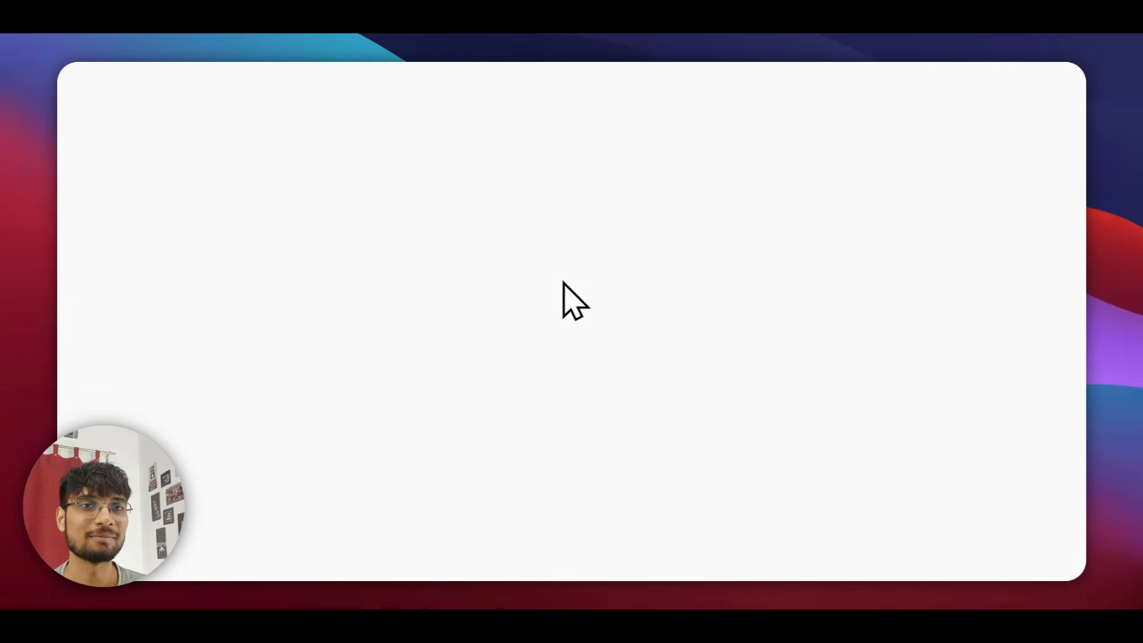
{"action": "left_click", "coordinate": [419, 316]}
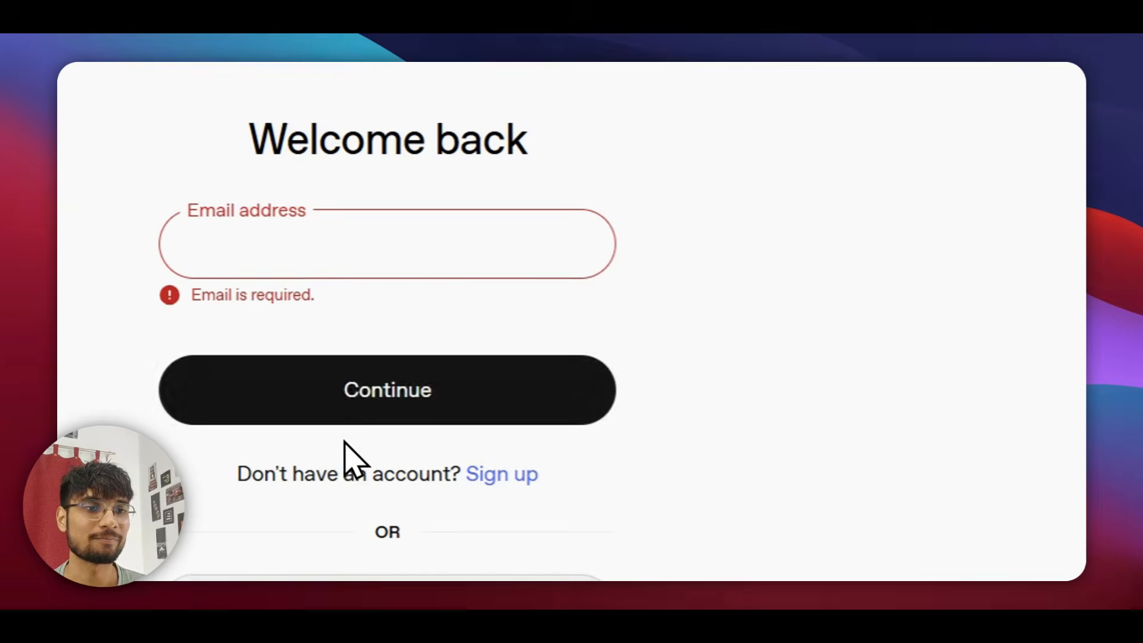
{"action": "left_click", "coordinate": [586, 453]}
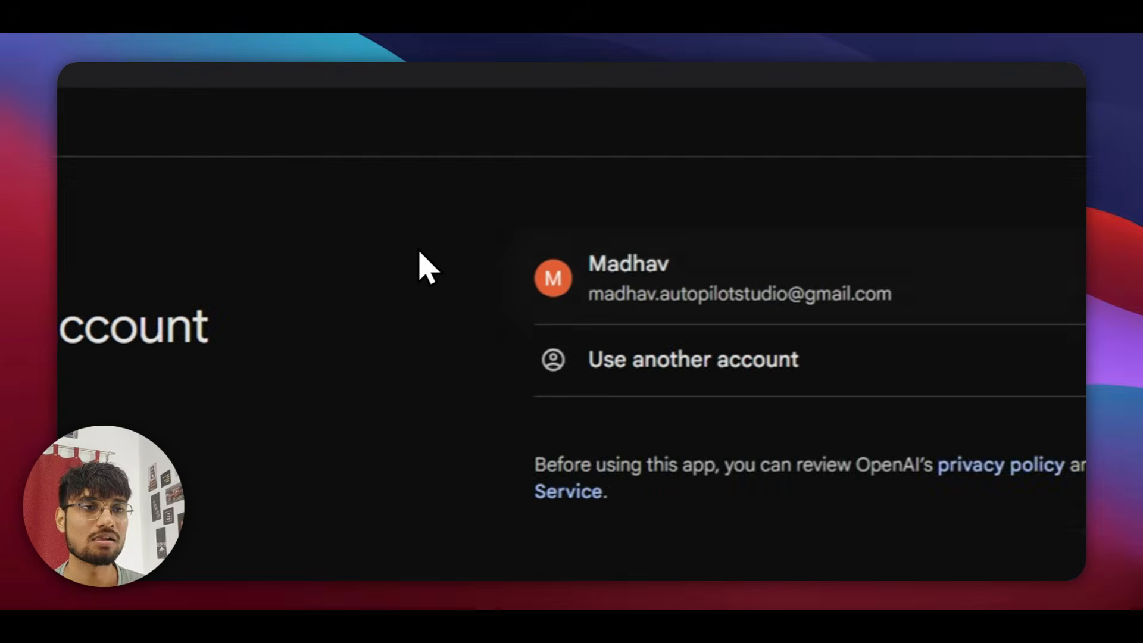
{"action": "left_click", "coordinate": [602, 265]}
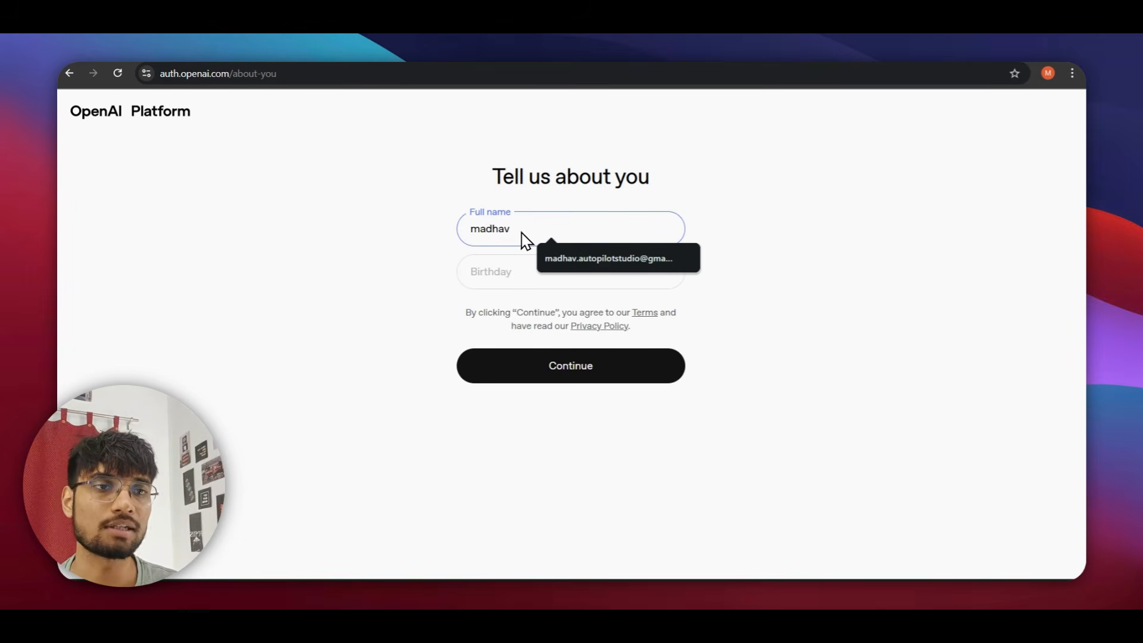
Enter the birthday and create the organization 'good org' as Very technical.
{"action": "left_click", "coordinate": [511, 272]}
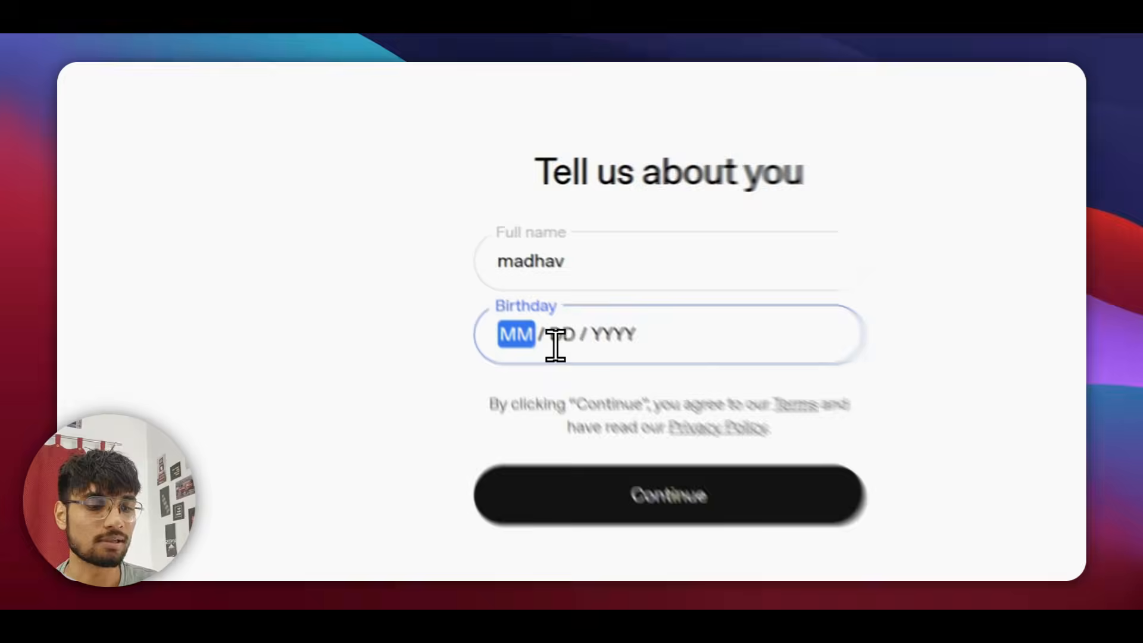
{"action": "type", "text": "02"}
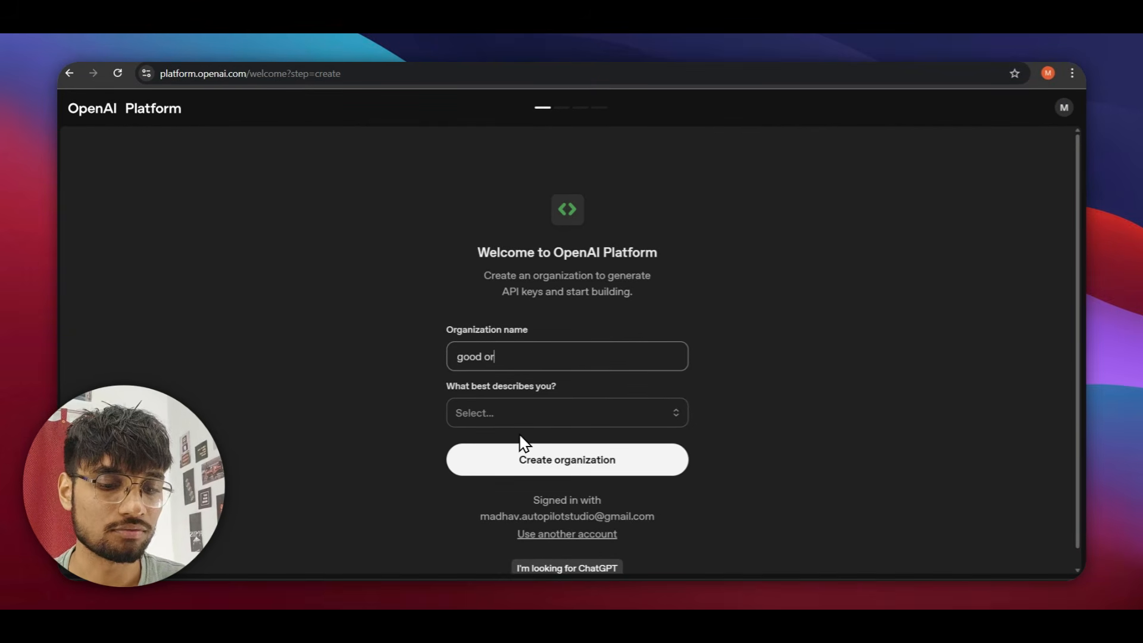
{"action": "left_click", "coordinate": [481, 413]}
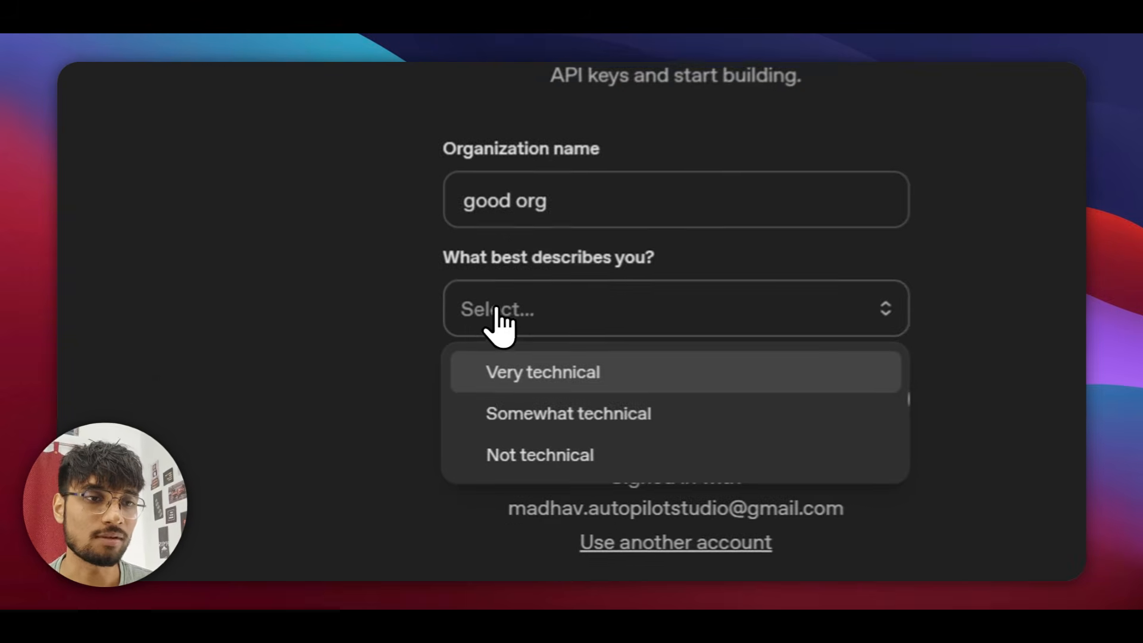
{"action": "left_click", "coordinate": [495, 450]}
{"action": "left_click", "coordinate": [544, 384]}
{"action": "left_click", "coordinate": [590, 402]}
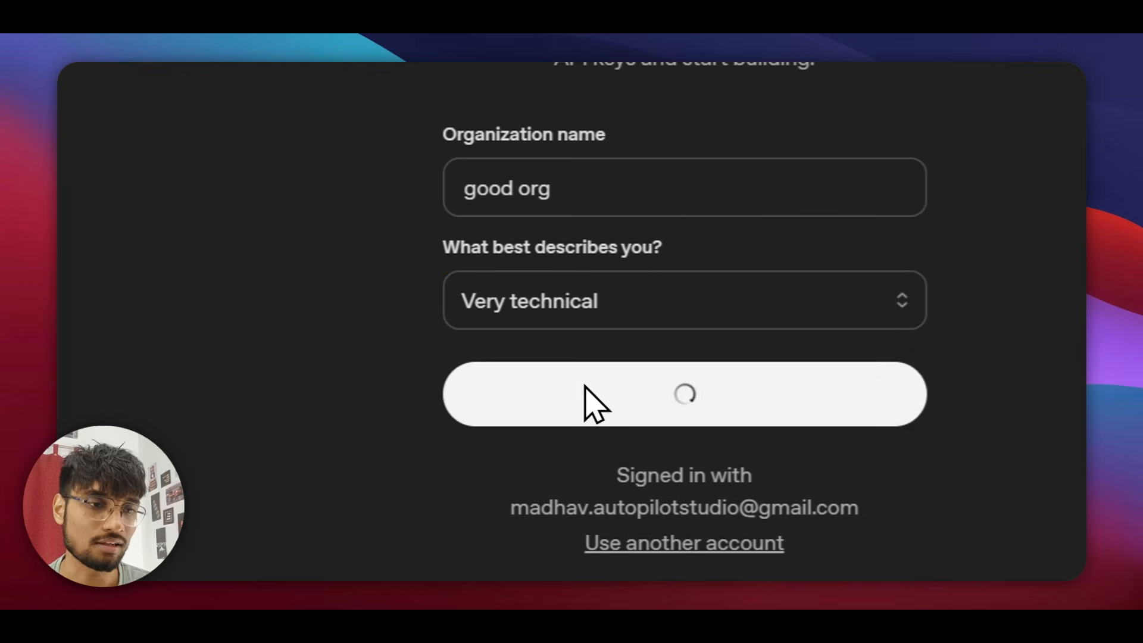
Skip inviting teammates, then generate and copy a new test API key.
{"action": "scroll", "coordinate": [593, 395], "scroll_direction": "down", "scroll_amount": 1}
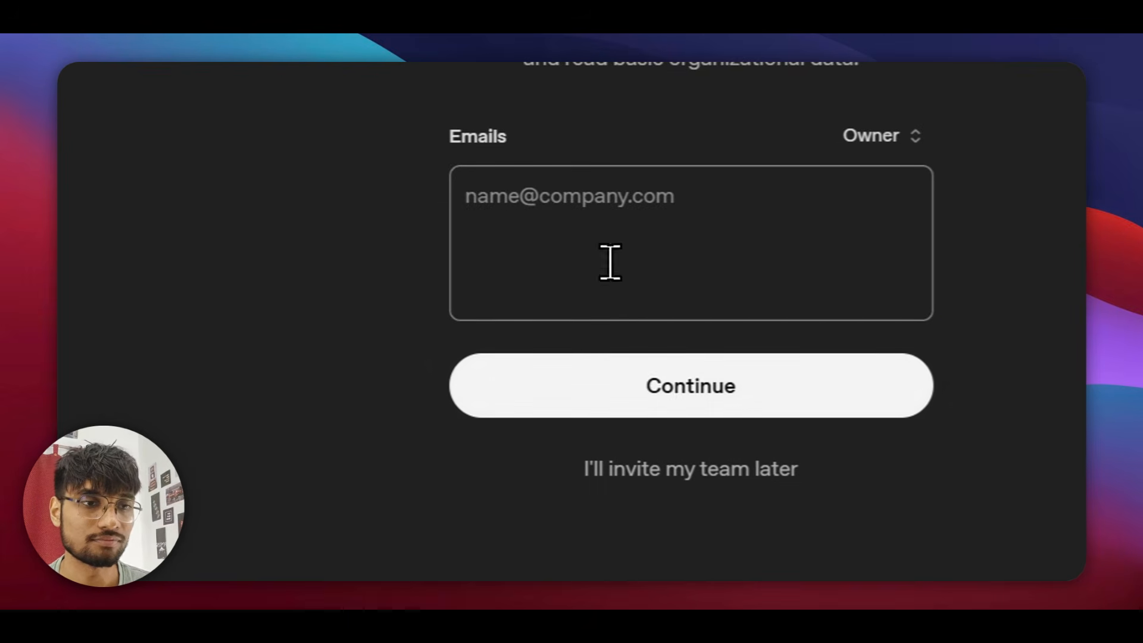
{"action": "left_click", "coordinate": [650, 390]}
{"action": "left_click", "coordinate": [578, 416]}
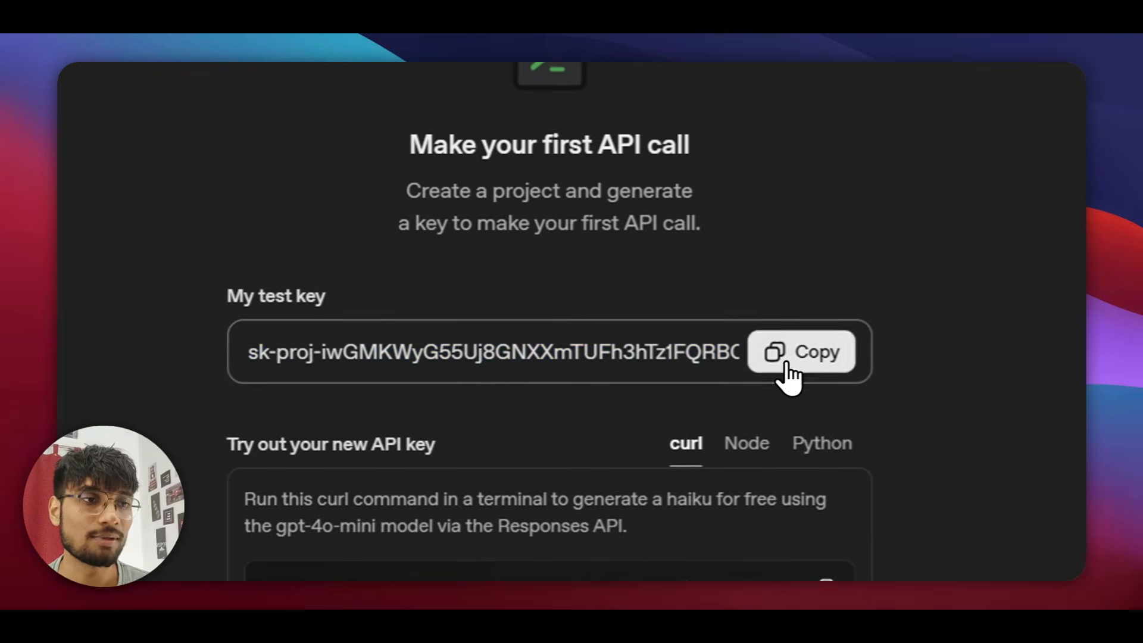
{"action": "left_click", "coordinate": [785, 357]}
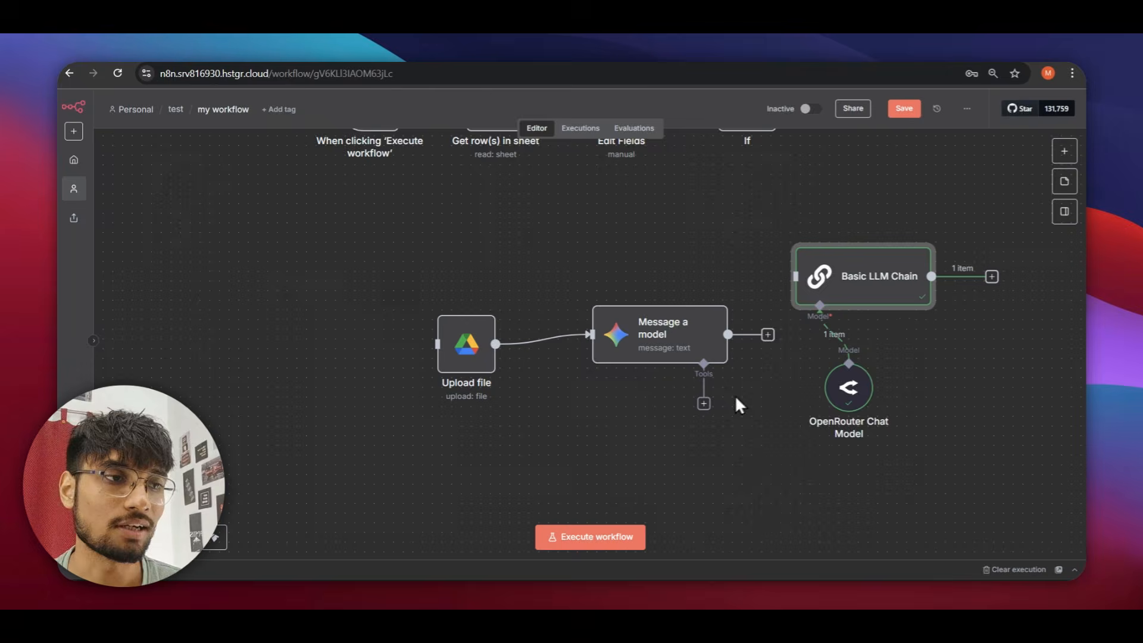
Replace the OpenRouter model on the Basic LLM Chain with an OpenAI Chat Model.
{"action": "left_click", "coordinate": [835, 337]}
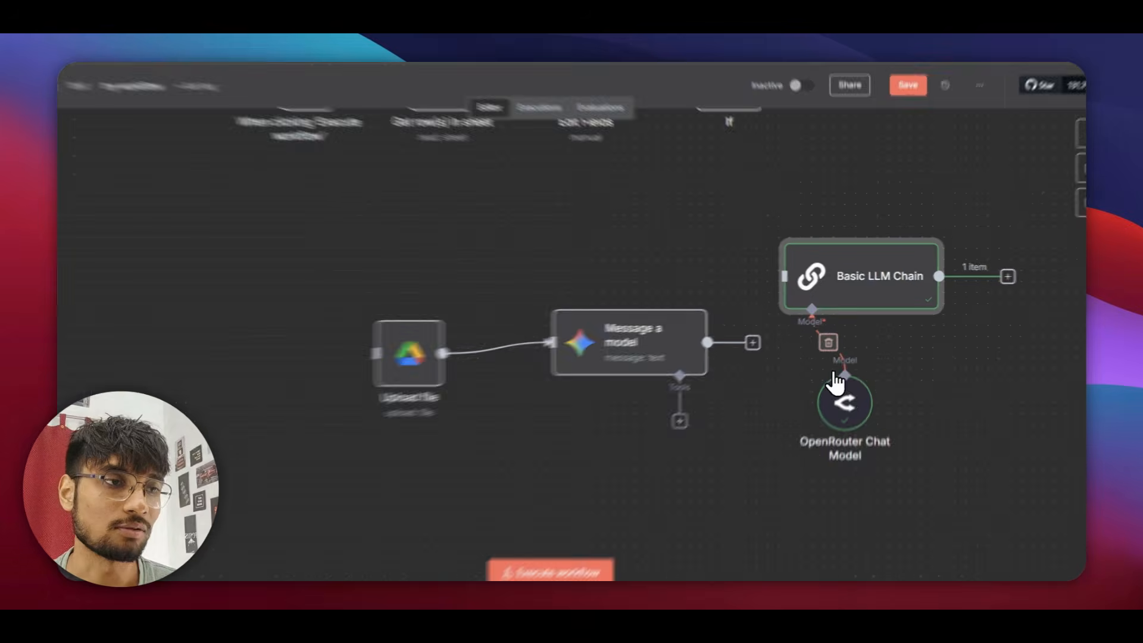
{"action": "left_click", "coordinate": [820, 345]}
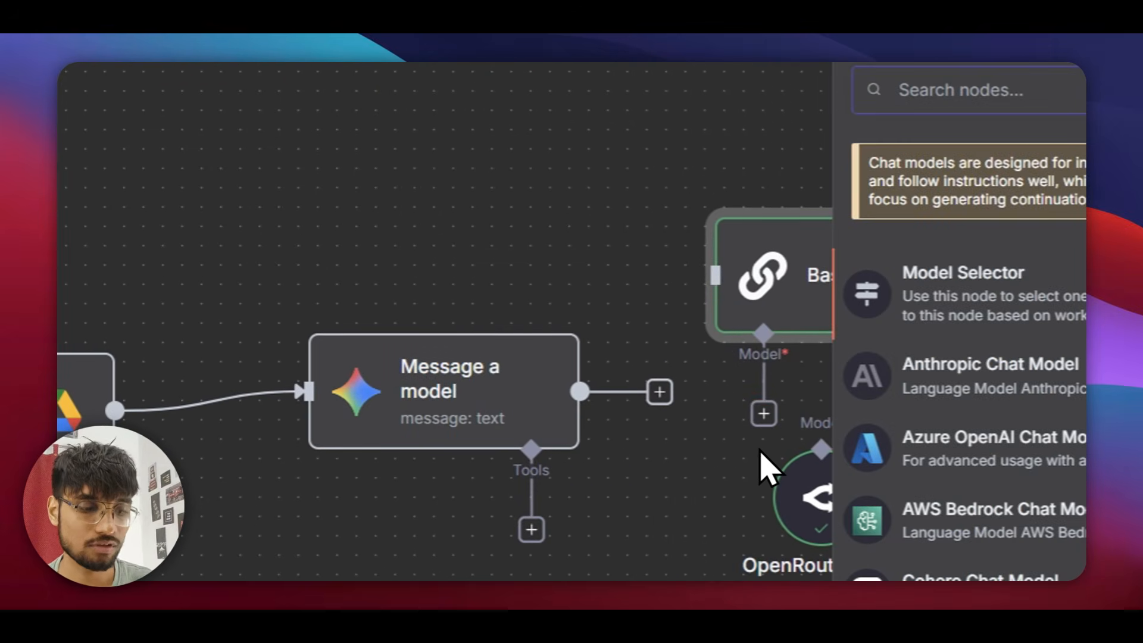
{"action": "type", "text": "open"}
{"action": "key", "text": "Return"}
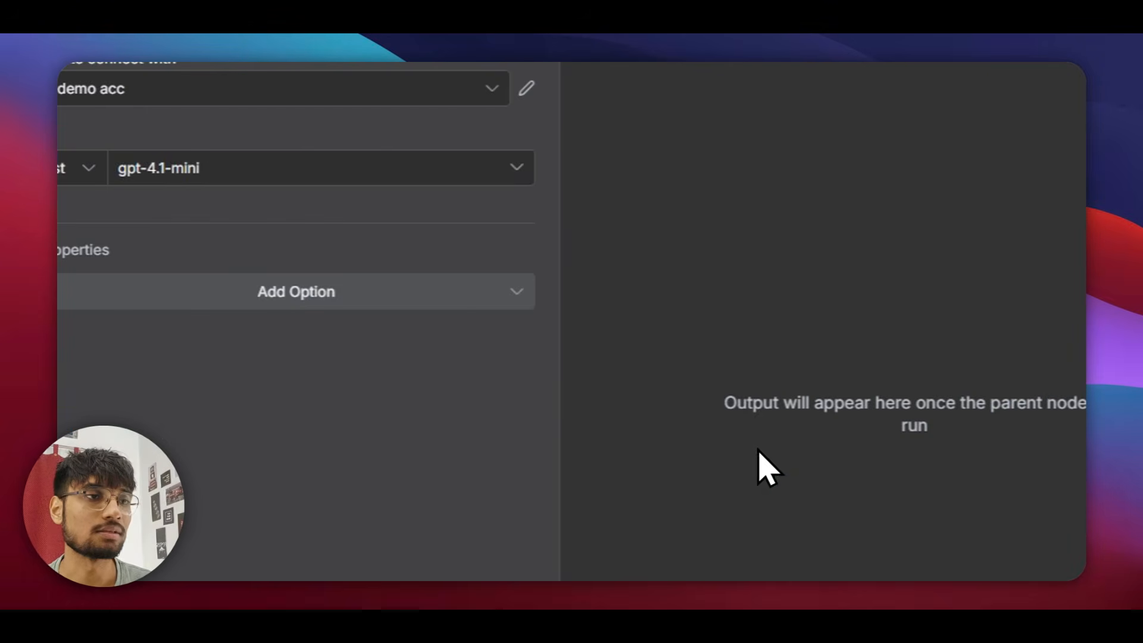
Create a new OpenAI credential with the pasted API key and save it successfully.
{"action": "left_click", "coordinate": [177, 87]}
{"action": "left_click", "coordinate": [152, 206]}
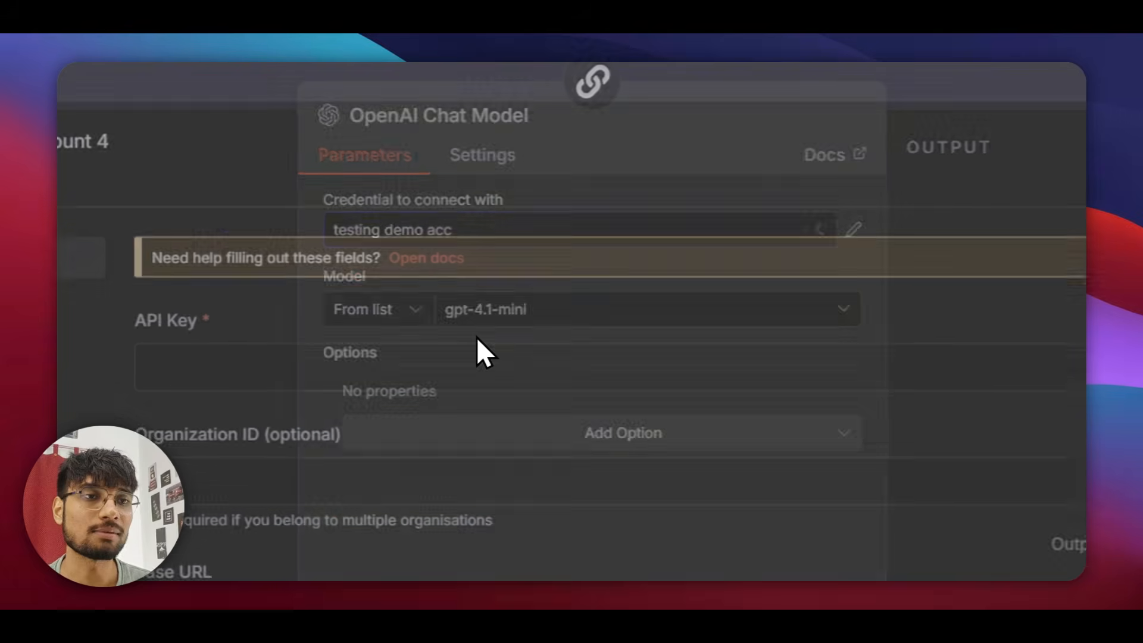
{"action": "left_click", "coordinate": [337, 386]}
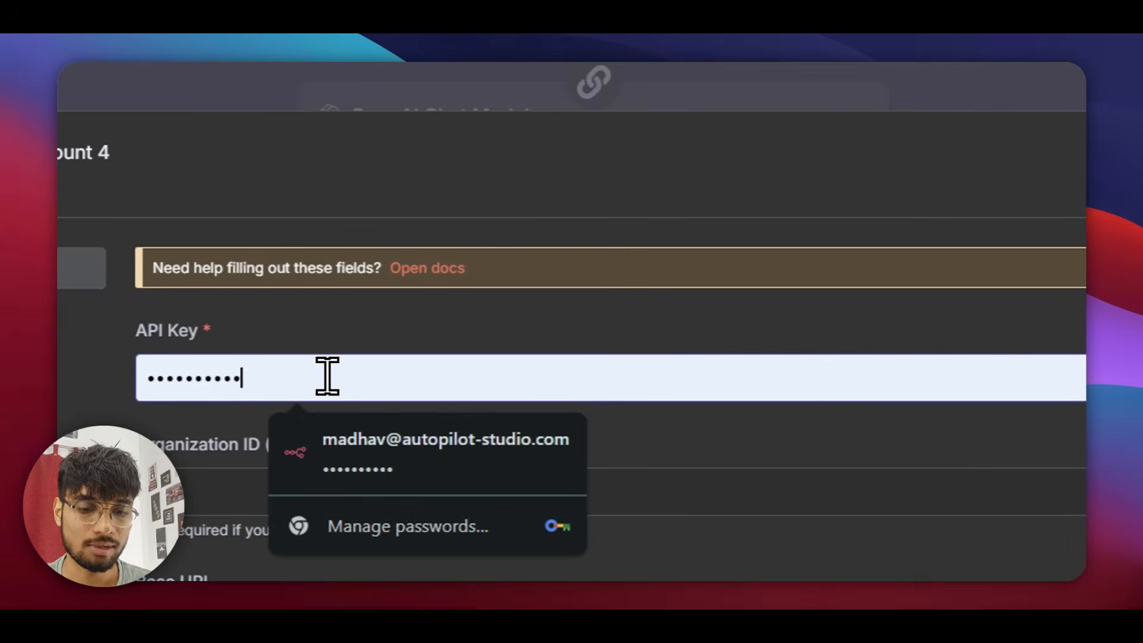
{"action": "key", "text": "ctrl+a"}
{"action": "key", "text": "ctrl+v"}
{"action": "left_click", "coordinate": [875, 222]}
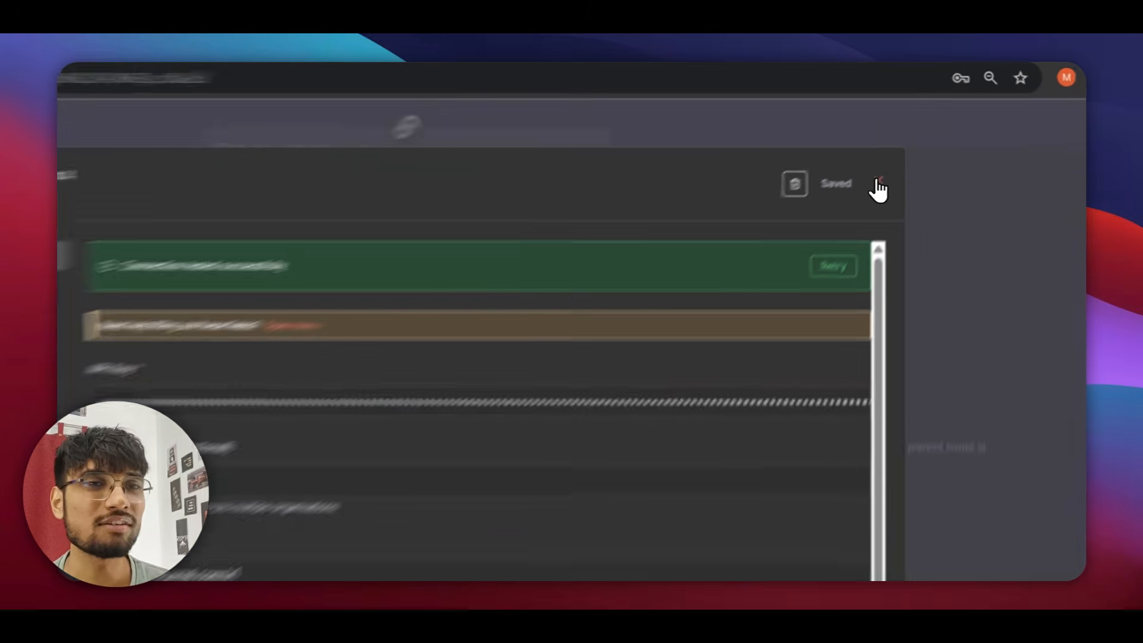
{"action": "left_click", "coordinate": [912, 149]}
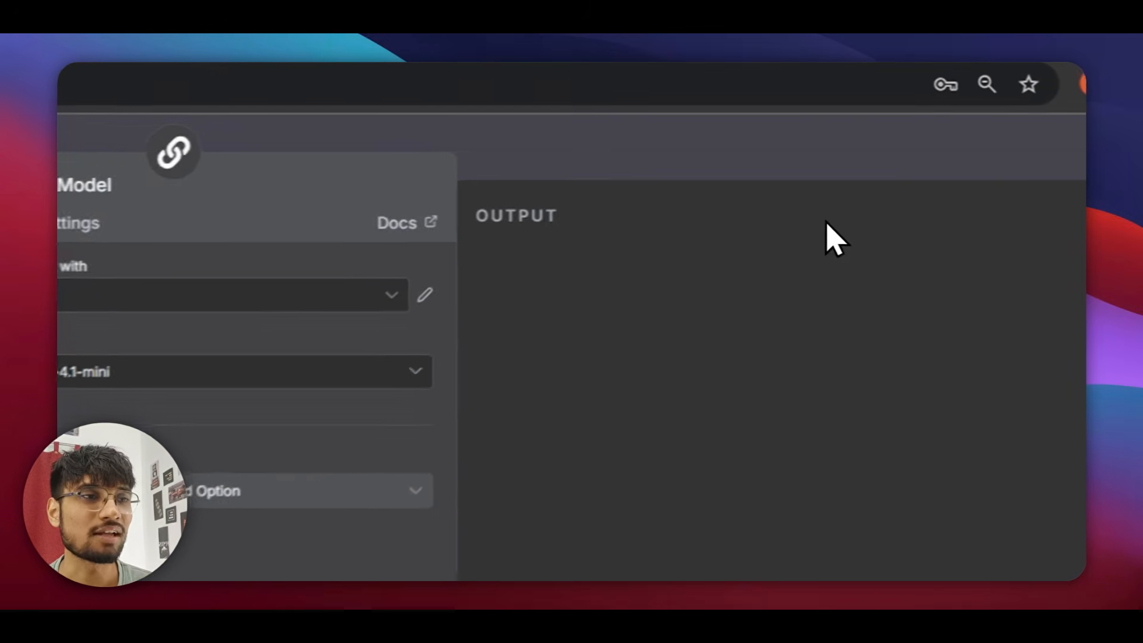
Assign OpenAi account 4 to the model, then delete that credential.
{"action": "left_click", "coordinate": [647, 187]}
{"action": "left_click", "coordinate": [270, 377]}
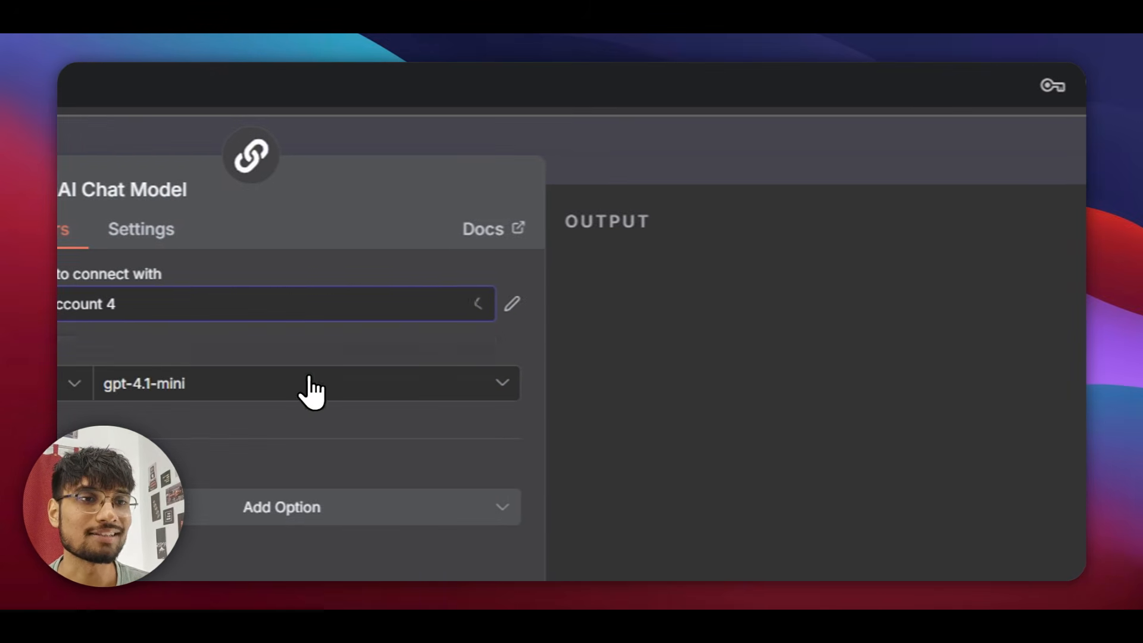
{"action": "left_click", "coordinate": [404, 320]}
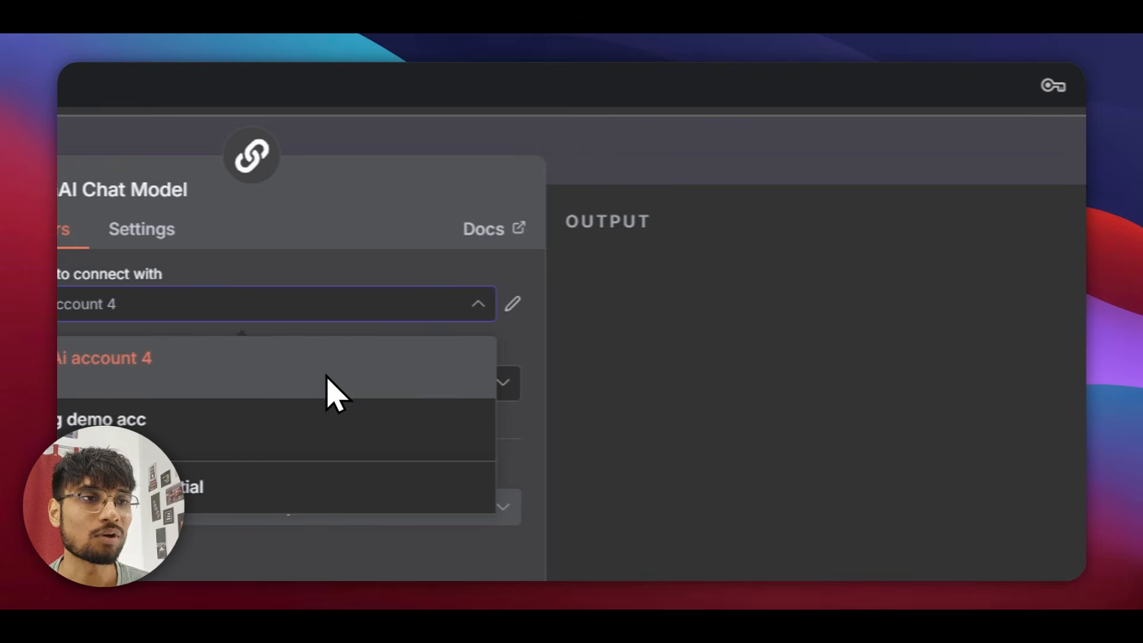
{"action": "left_click", "coordinate": [503, 297]}
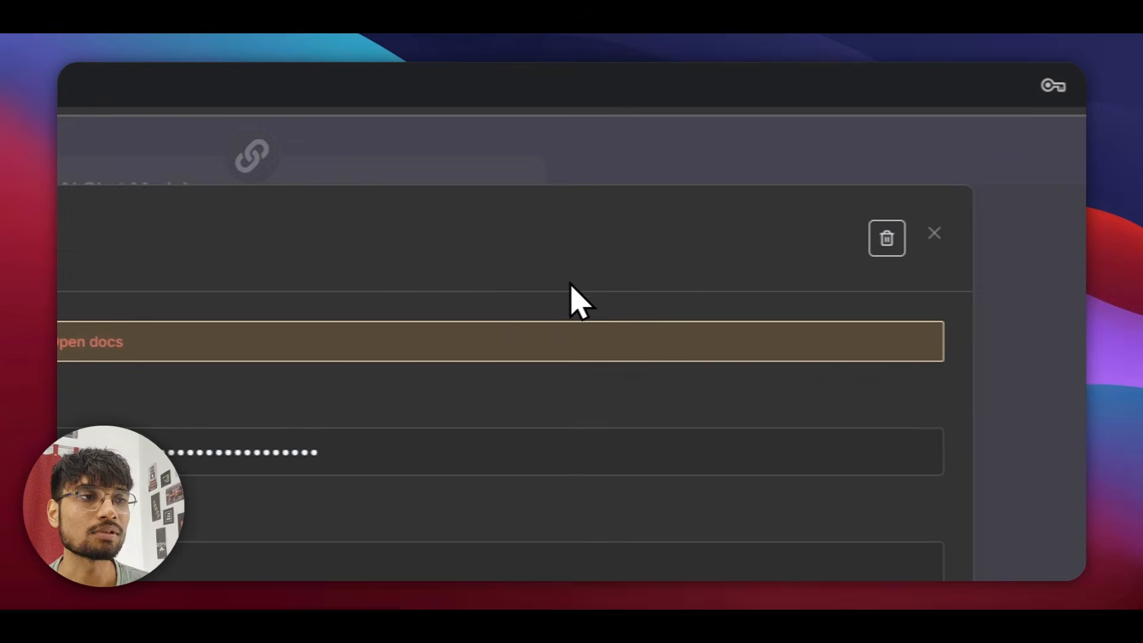
{"action": "left_click", "coordinate": [749, 198]}
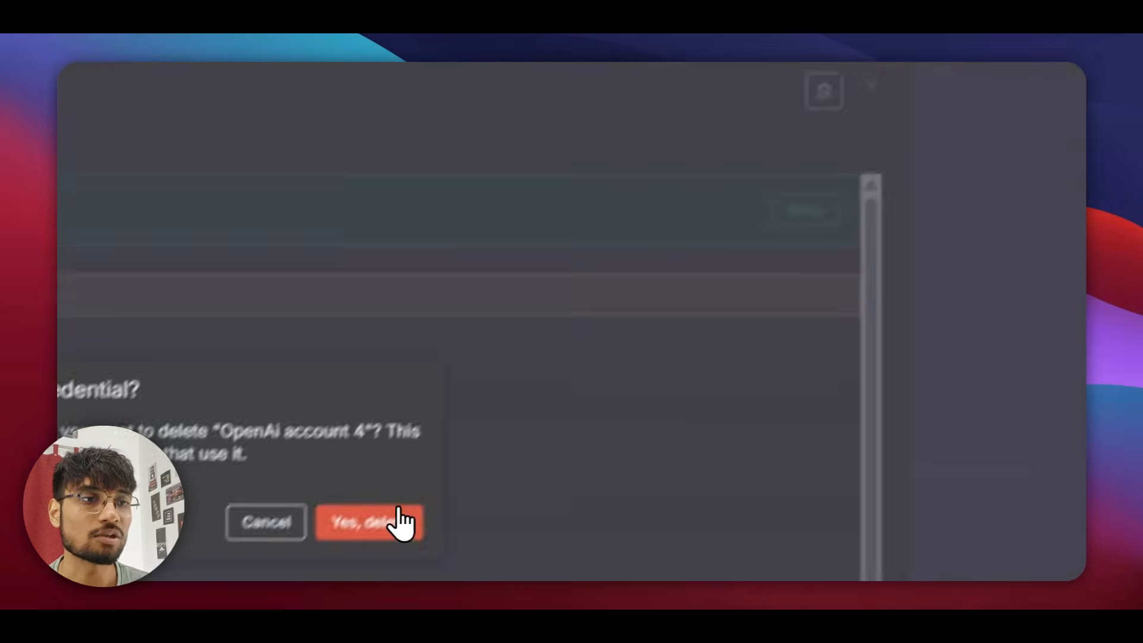
{"action": "left_click", "coordinate": [401, 522]}
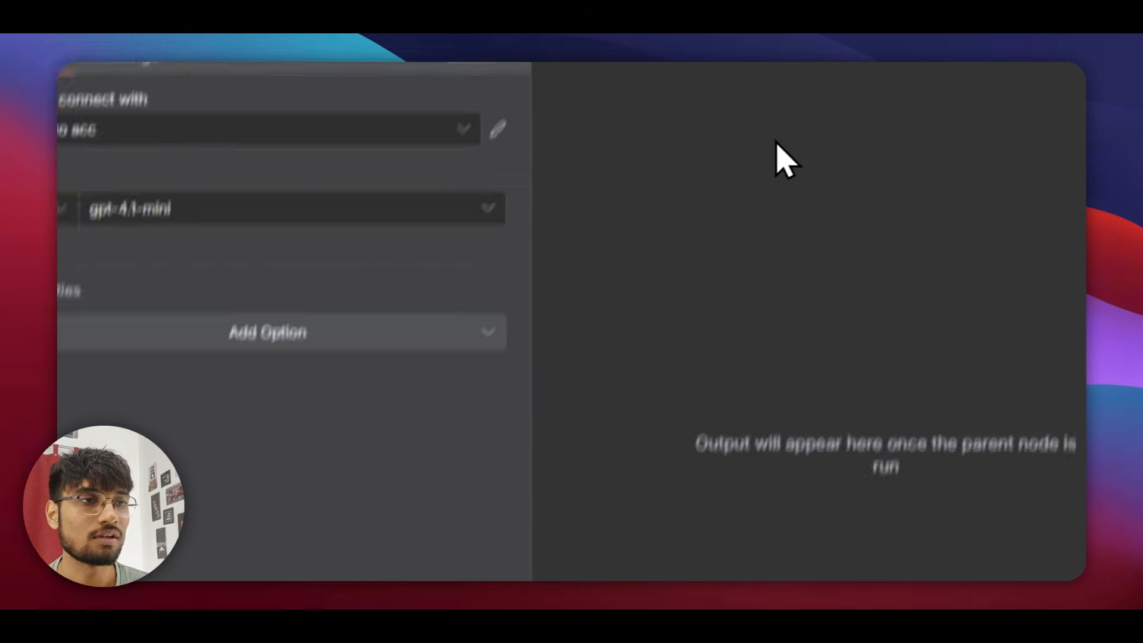
{"action": "left_click", "coordinate": [693, 147]}
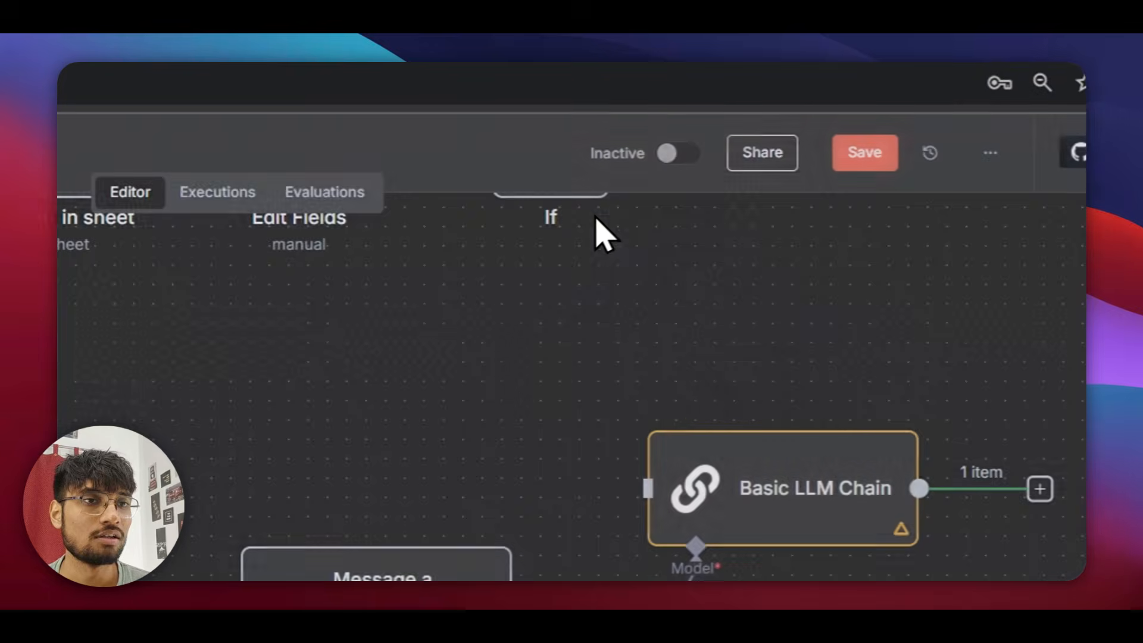
Box-select every node in the workflow and delete them all.
{"action": "left_click_drag", "start_coordinate": [524, 571], "coordinate": [245, 377]}
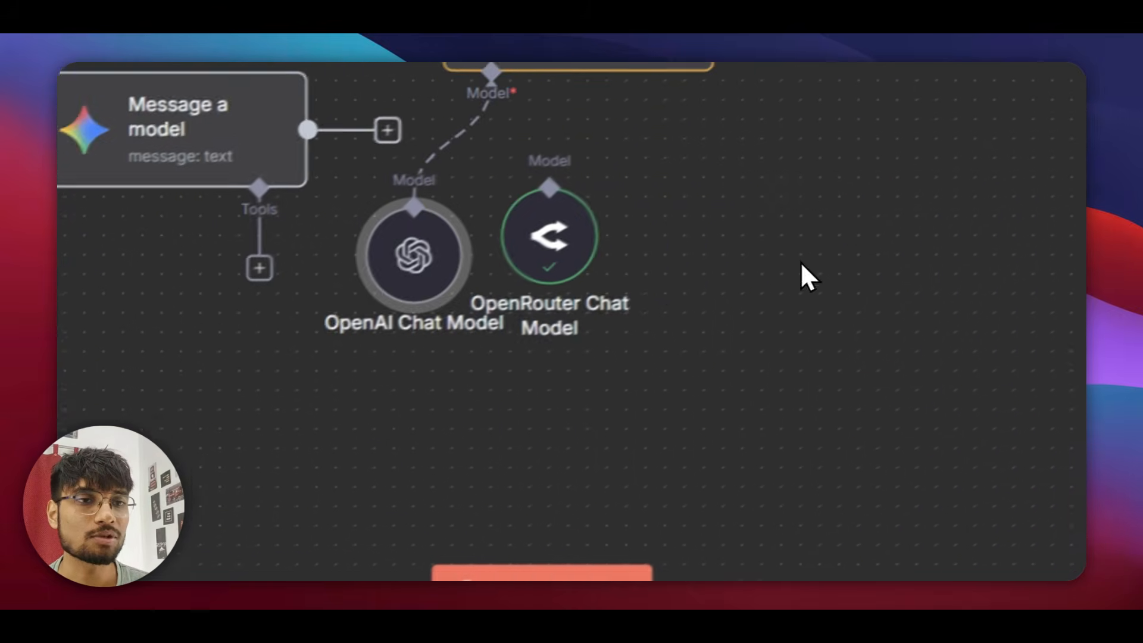
{"action": "scroll", "coordinate": [319, 411], "scroll_direction": "down", "scroll_amount": 2}
{"action": "left_click_drag", "start_coordinate": [319, 410], "coordinate": [702, 388]}
{"action": "left_click_drag", "start_coordinate": [309, 107], "coordinate": [779, 393]}
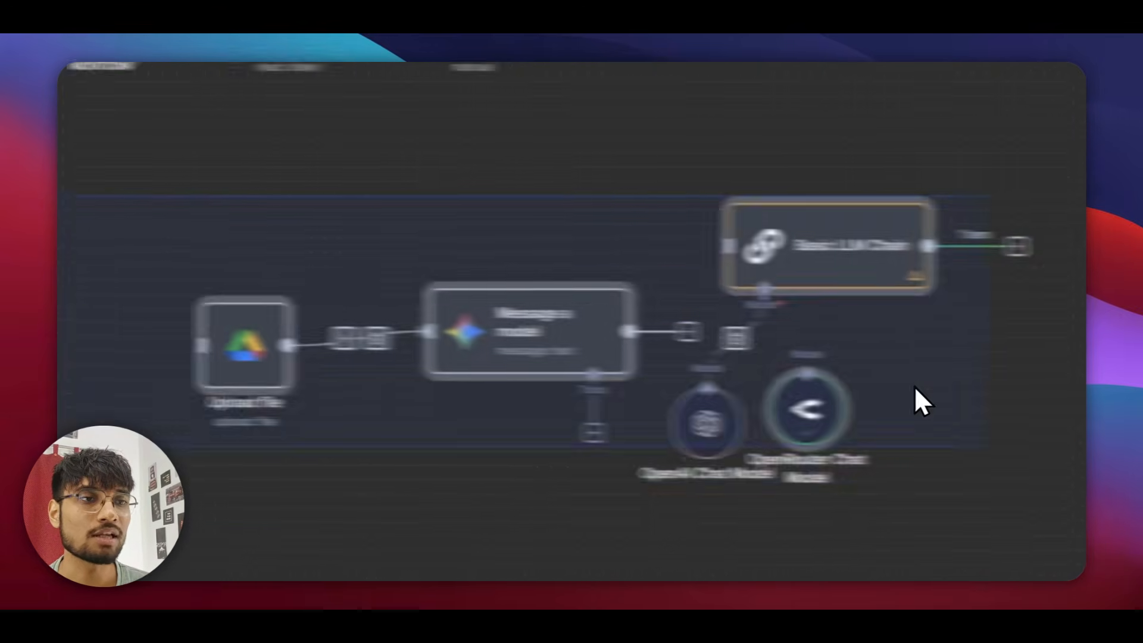
{"action": "key", "text": "BackSpace"}
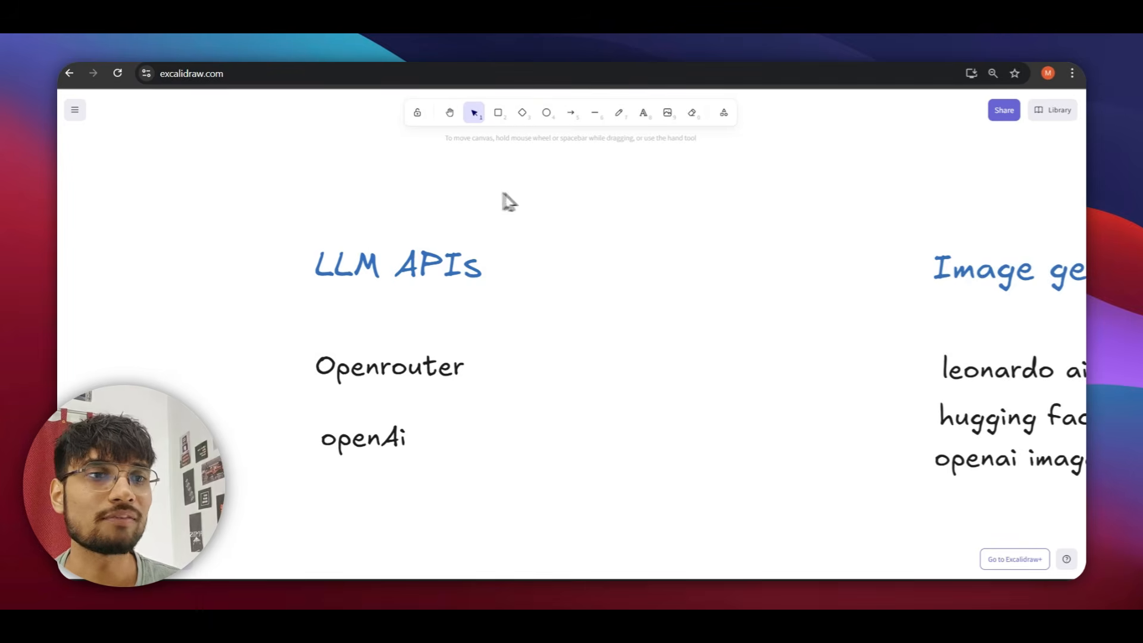
{"action": "scroll", "coordinate": [640, 312], "scroll_direction": "down", "scroll_amount": 3}
{"action": "scroll", "coordinate": [640, 312], "scroll_direction": "right", "scroll_amount": 3}
{"action": "scroll", "coordinate": [520, 334], "scroll_direction": "up", "scroll_amount": 3}
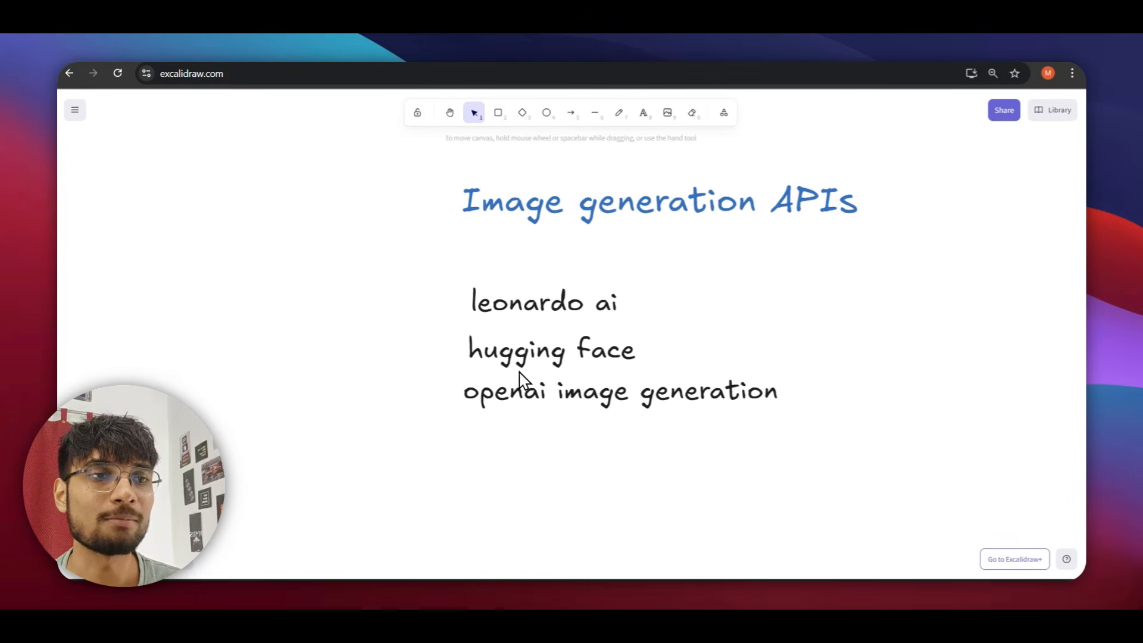
{"action": "scroll", "coordinate": [539, 375], "scroll_direction": "right", "scroll_amount": 5}
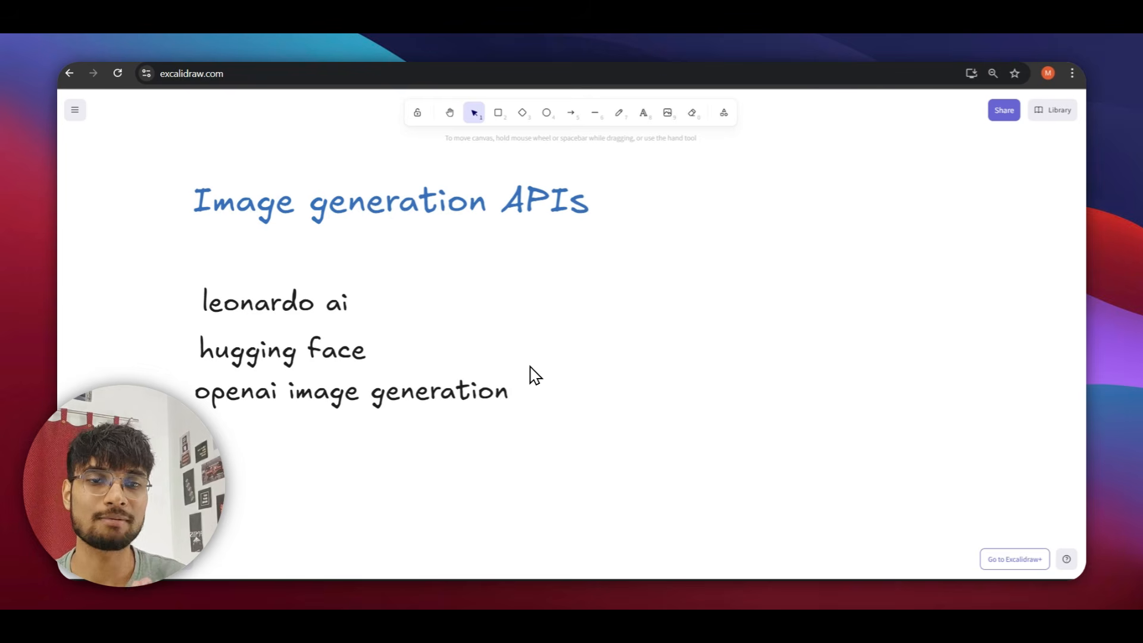
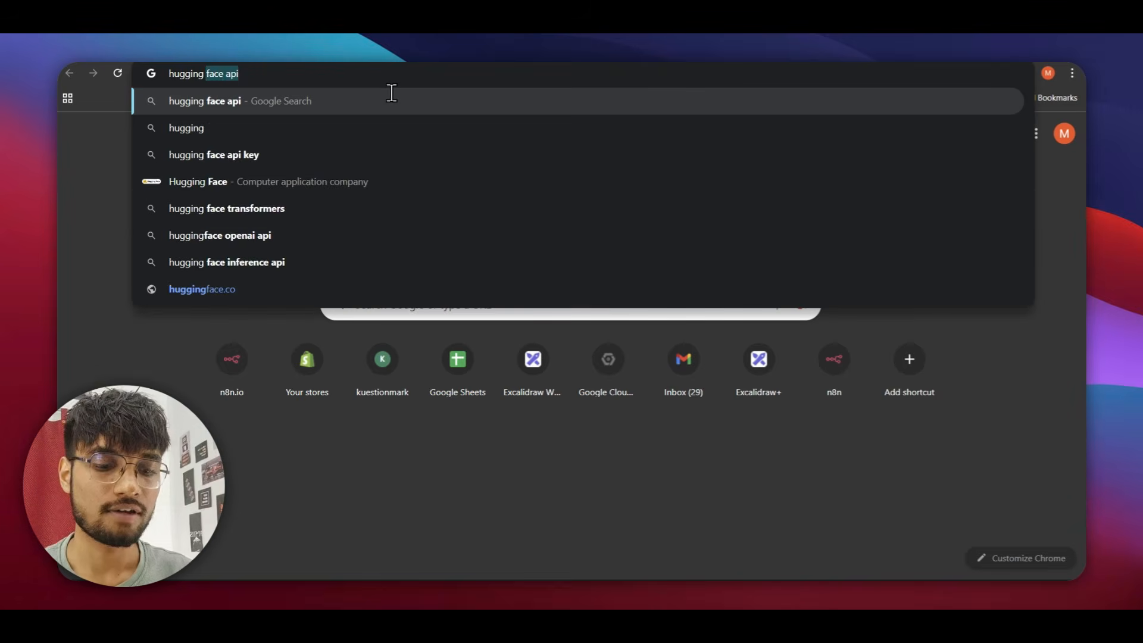
Search for the Hugging Face API, open the API Reference result, and start the human check.
{"action": "key", "text": "Return"}
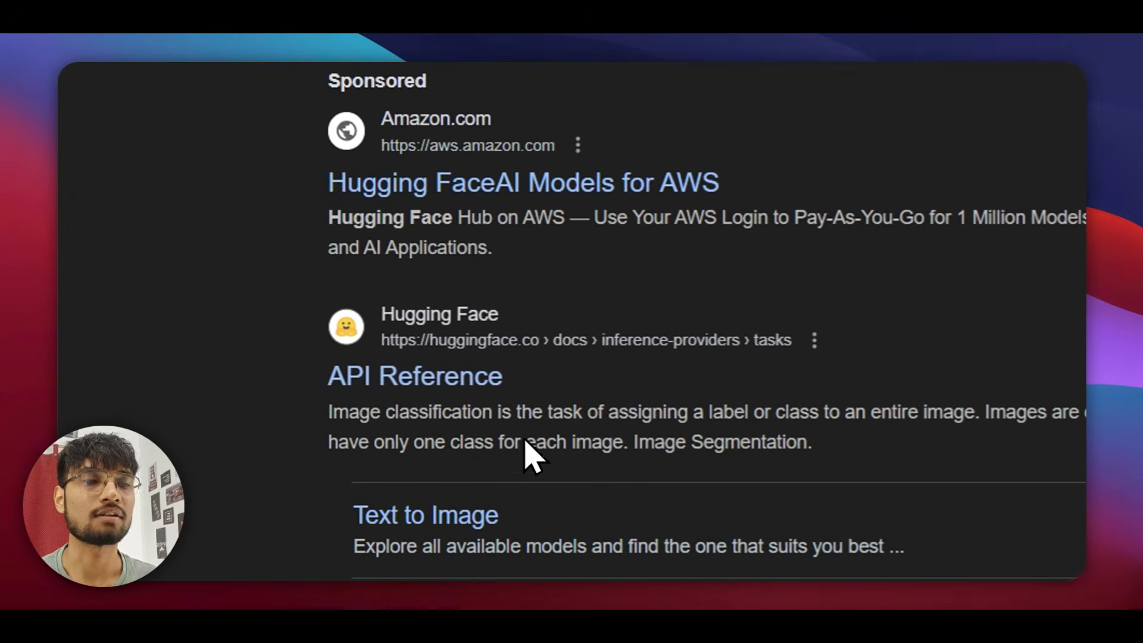
{"action": "left_click", "coordinate": [415, 375]}
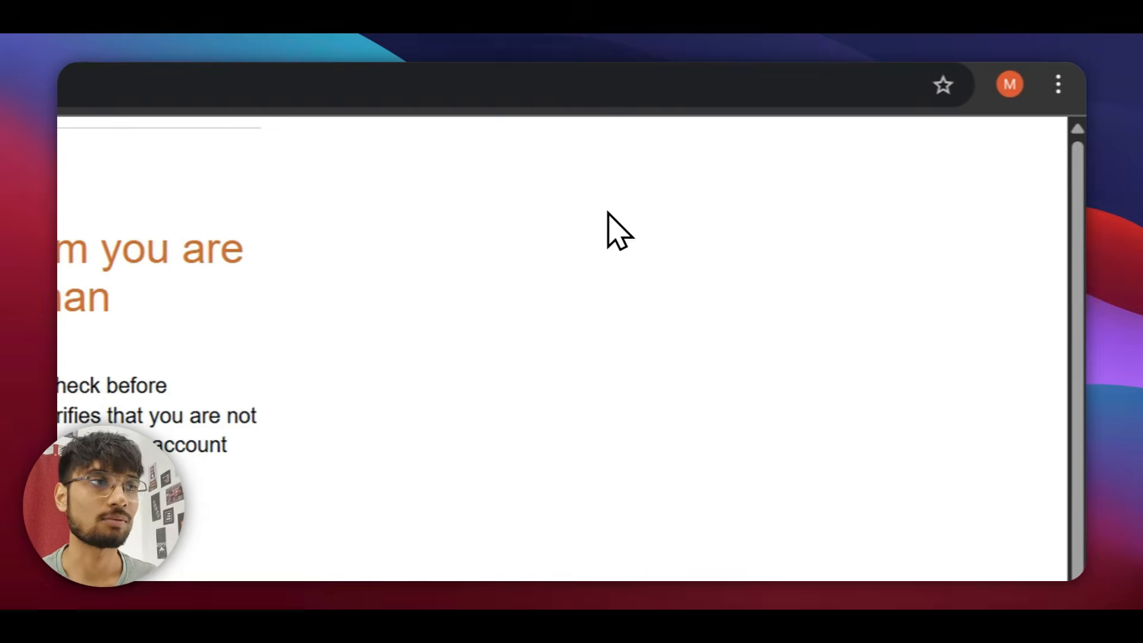
{"action": "left_click", "coordinate": [349, 476]}
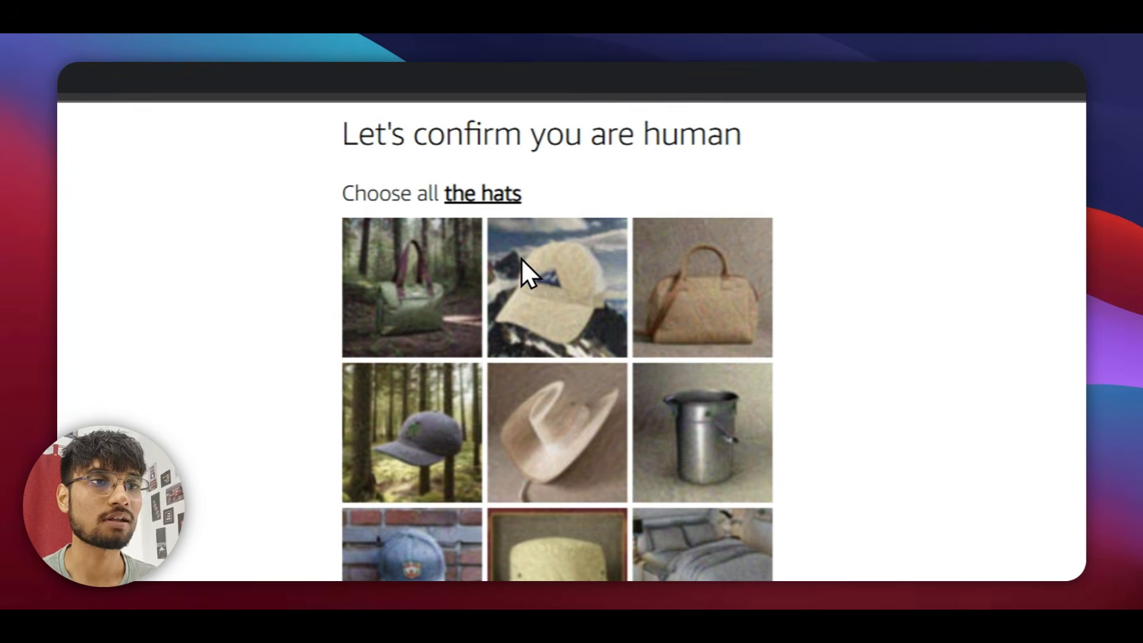
Select all four hat images, confirm the verification, and autofill the sign-up email.
{"action": "left_click", "coordinate": [547, 440]}
{"action": "left_click", "coordinate": [515, 568]}
{"action": "left_click", "coordinate": [424, 550]}
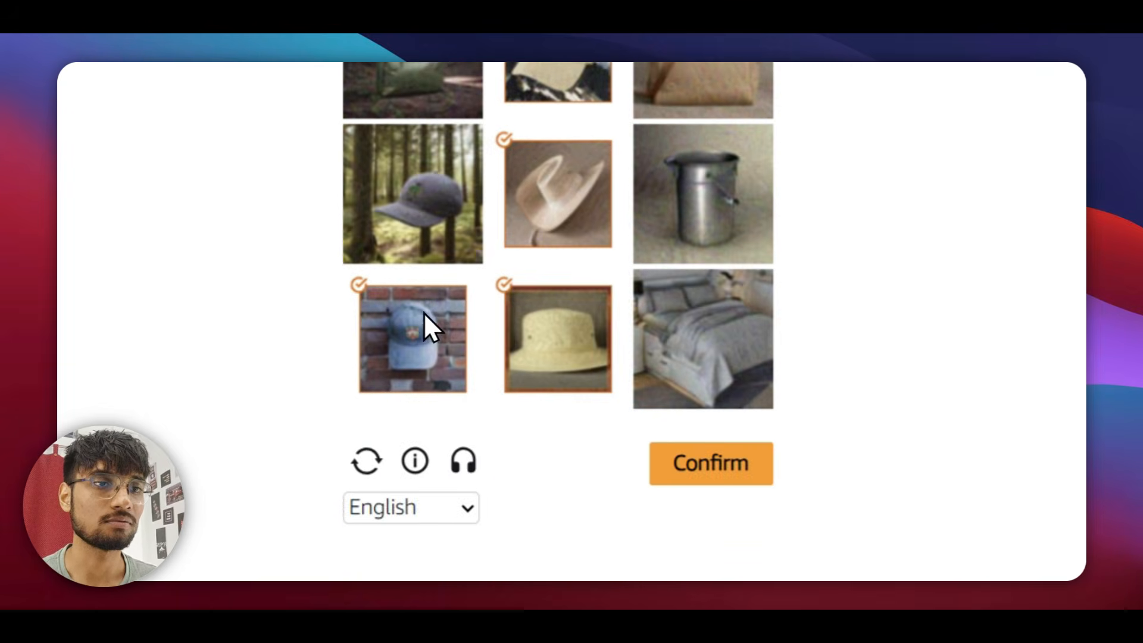
{"action": "left_click", "coordinate": [430, 465]}
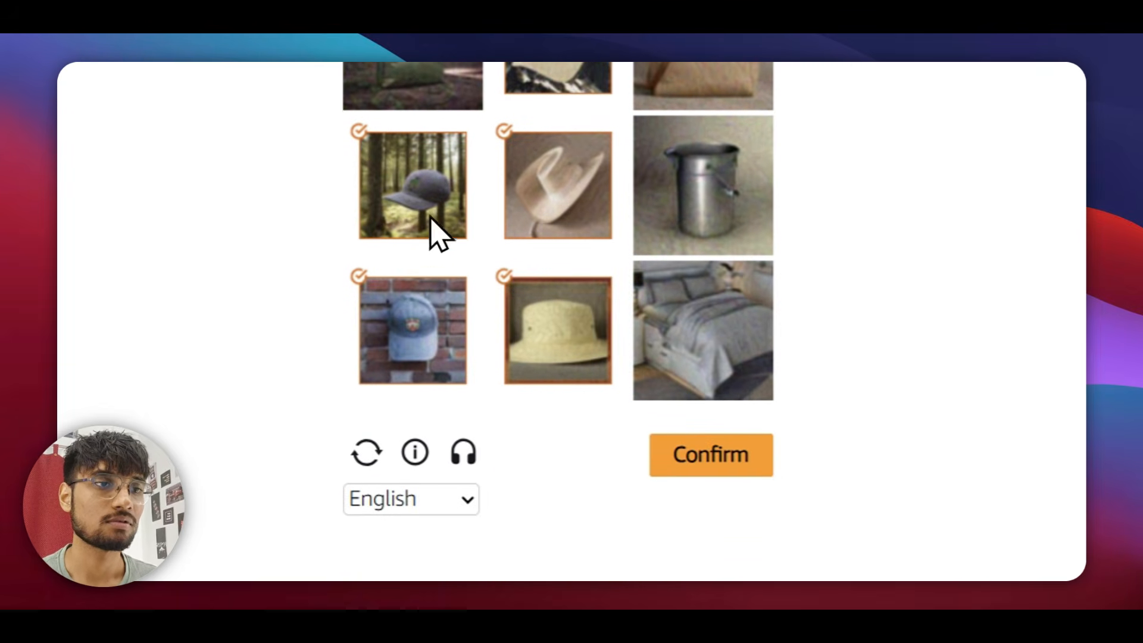
{"action": "left_click", "coordinate": [721, 439]}
{"action": "left_click", "coordinate": [505, 294]}
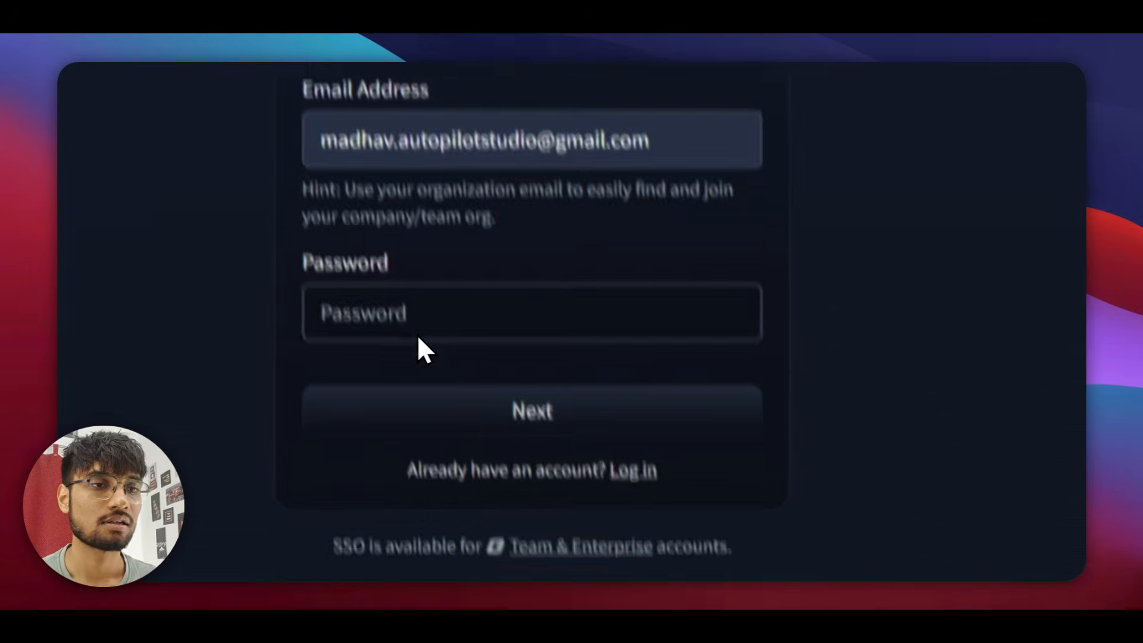
Use a suggested strong password, fill the username from the saved email, and enter the full name.
{"action": "left_click", "coordinate": [457, 473]}
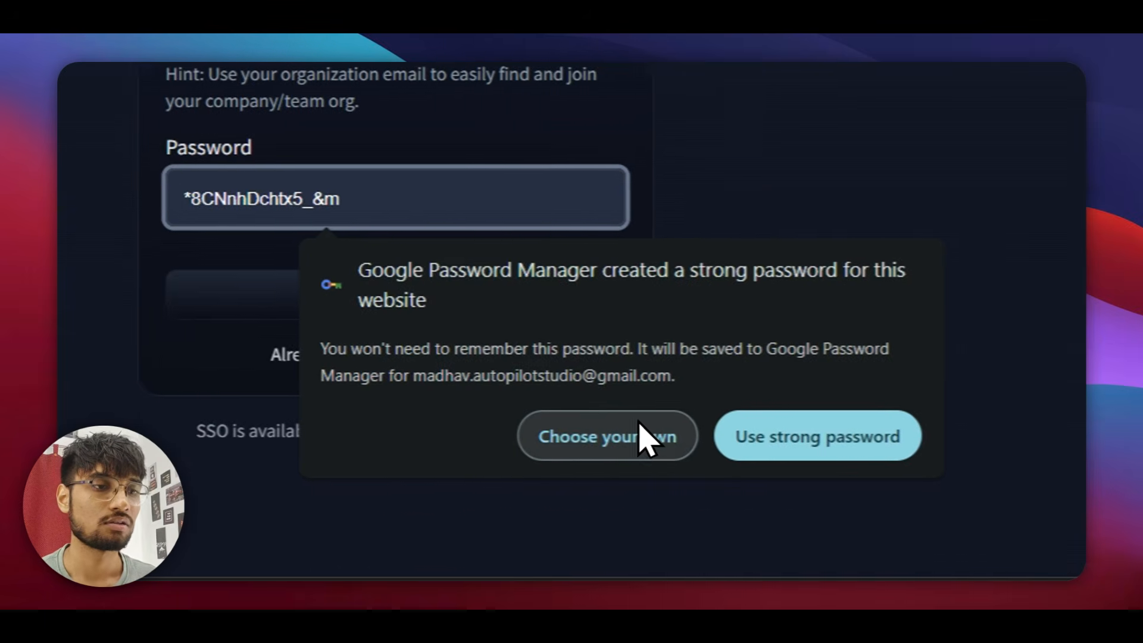
{"action": "left_click", "coordinate": [857, 437]}
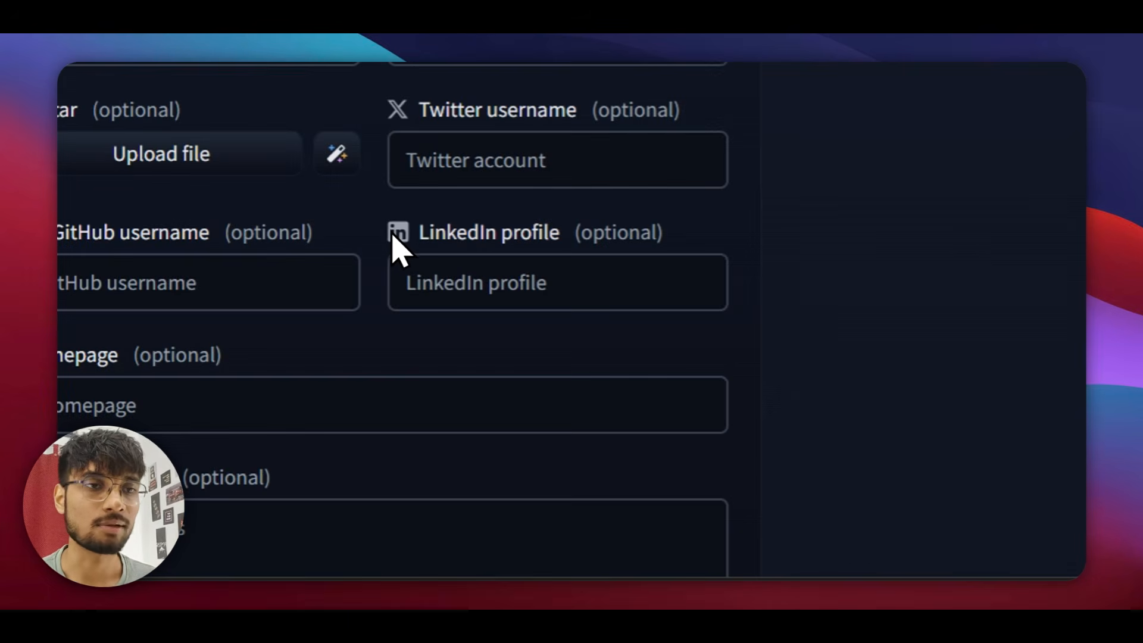
{"action": "left_click", "coordinate": [426, 257]}
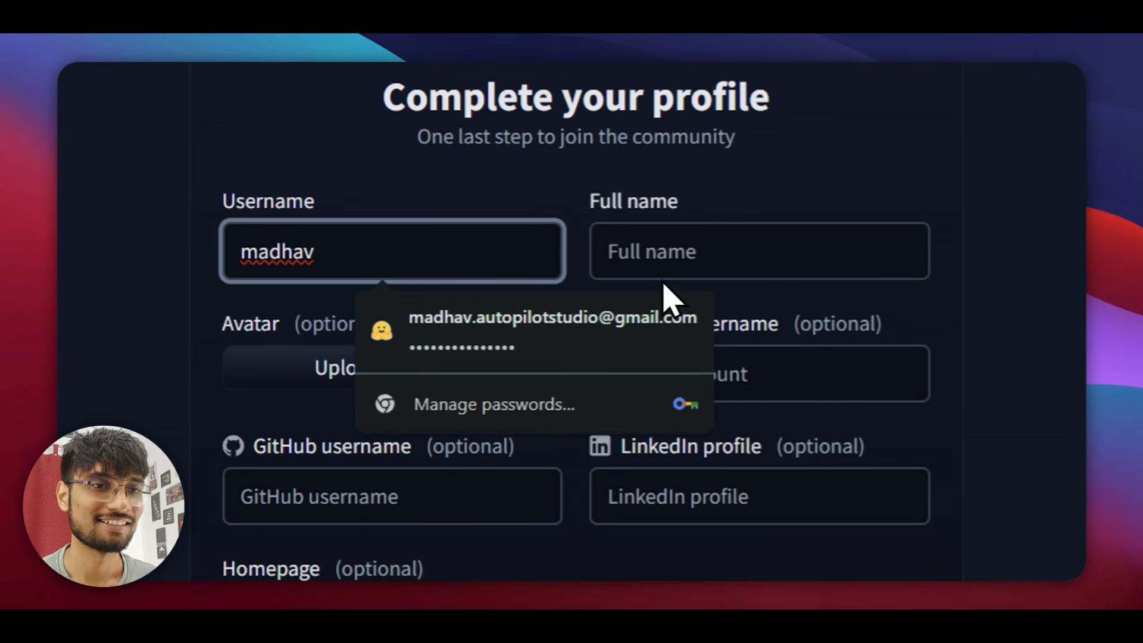
{"action": "left_click", "coordinate": [510, 318]}
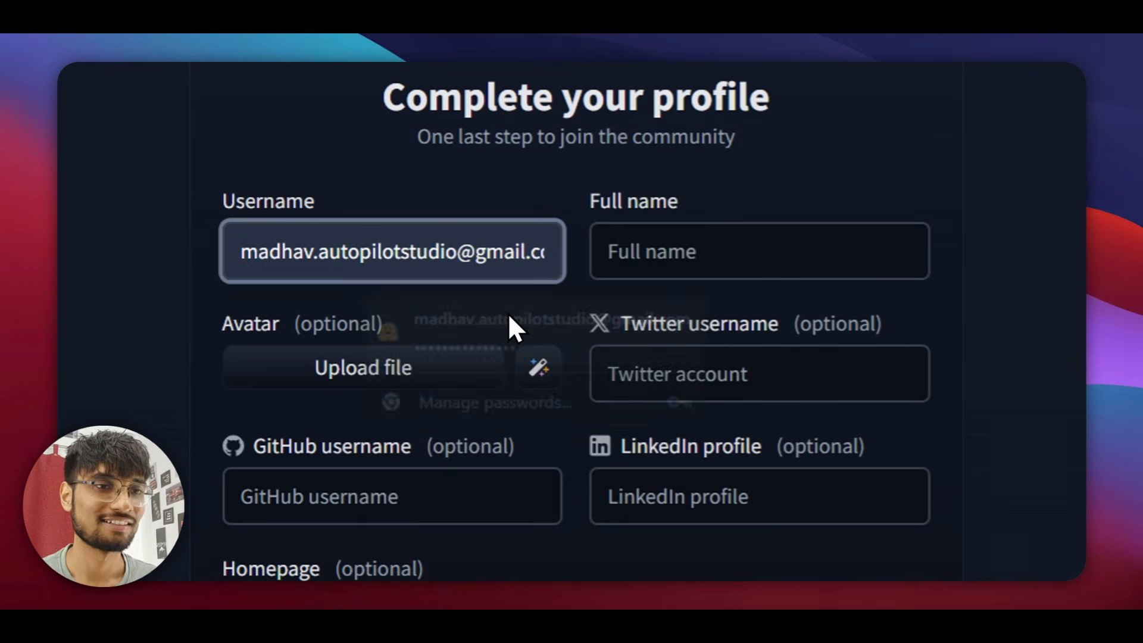
{"action": "left_click", "coordinate": [695, 243]}
{"action": "type", "text": "madhav"}
Accept the terms and code of conduct, and trim the email part from the username.
{"action": "scroll", "coordinate": [656, 387], "scroll_direction": "down", "scroll_amount": 2}
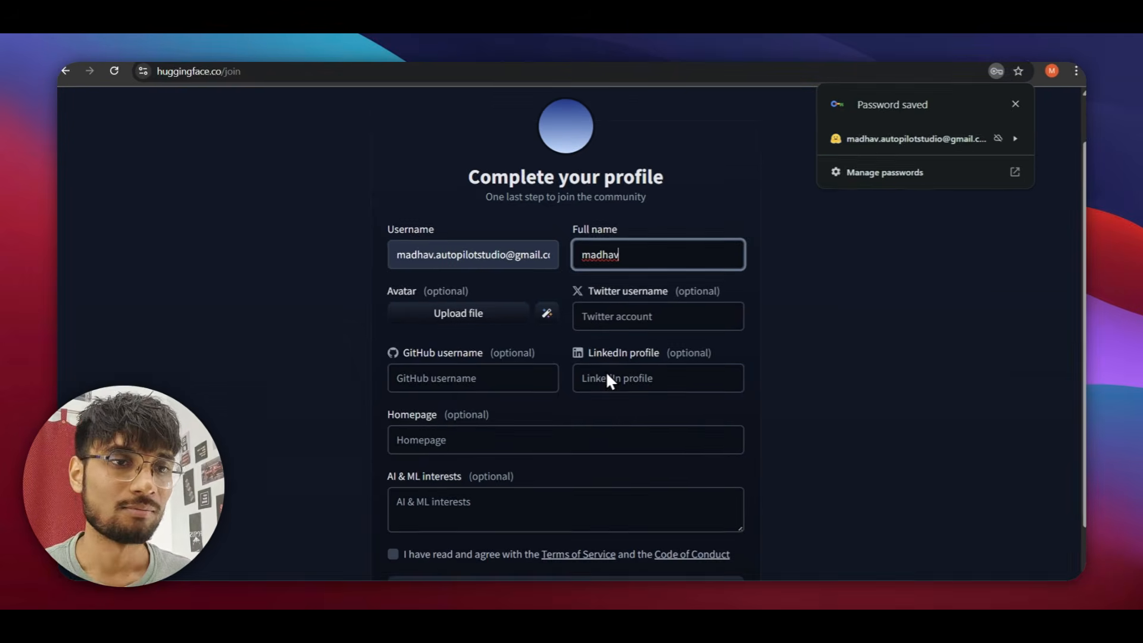
{"action": "scroll", "coordinate": [494, 375], "scroll_direction": "down", "scroll_amount": 1}
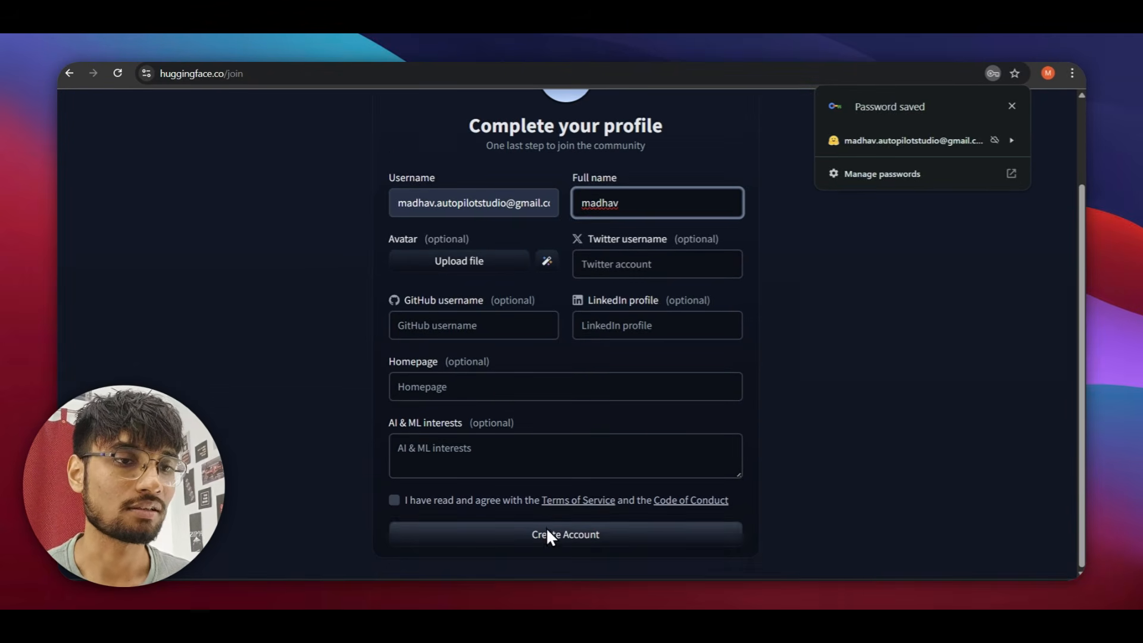
{"action": "left_click", "coordinate": [394, 500]}
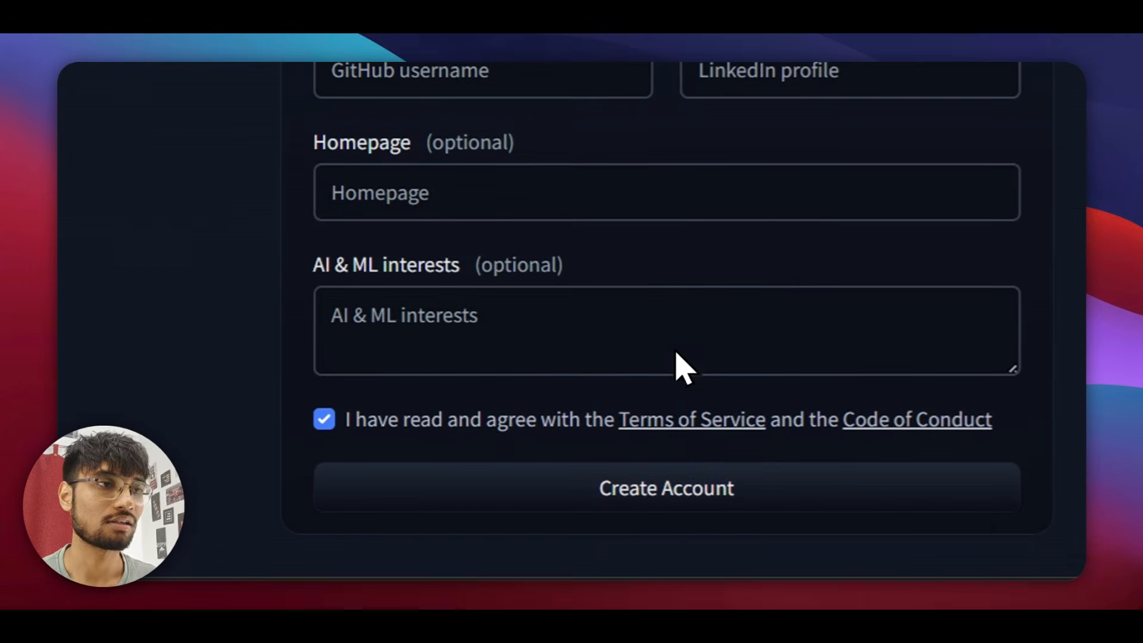
{"action": "key", "text": "BackSpace"}
{"action": "key", "text": "BackSpace"}
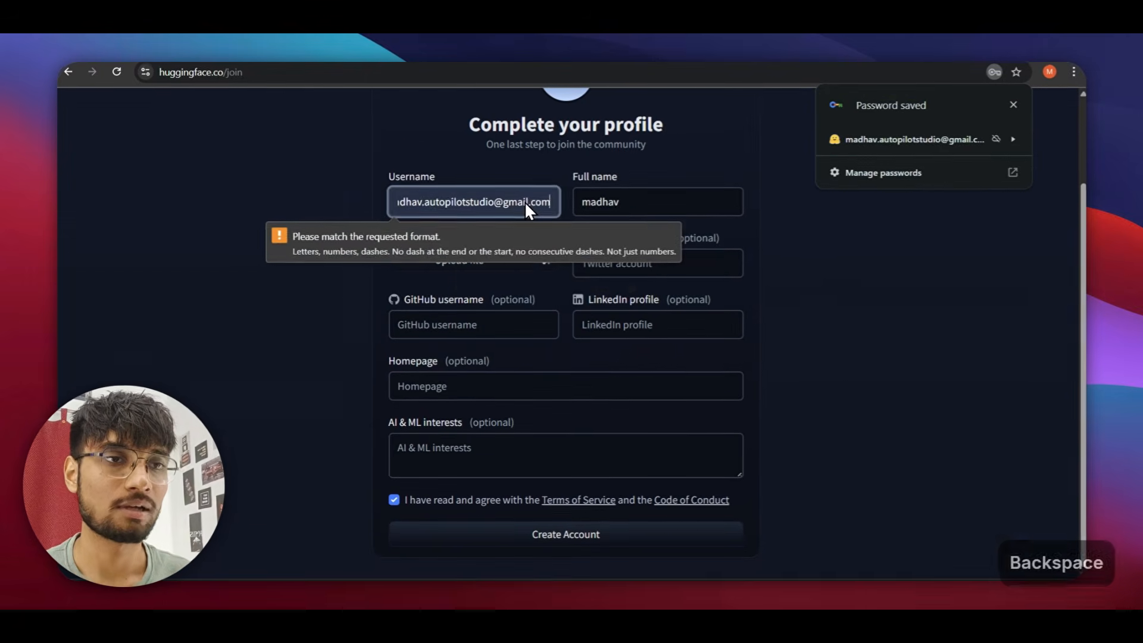
{"action": "key", "text": "BackSpace"}
{"action": "key", "text": "BackSpace"}
{"action": "key", "text": "BackSpace"}
{"action": "key", "text": "BackSpace"}
{"action": "key", "text": "BackSpace"}
{"action": "key", "text": "BackSpace"}
{"action": "key", "text": "BackSpace"}
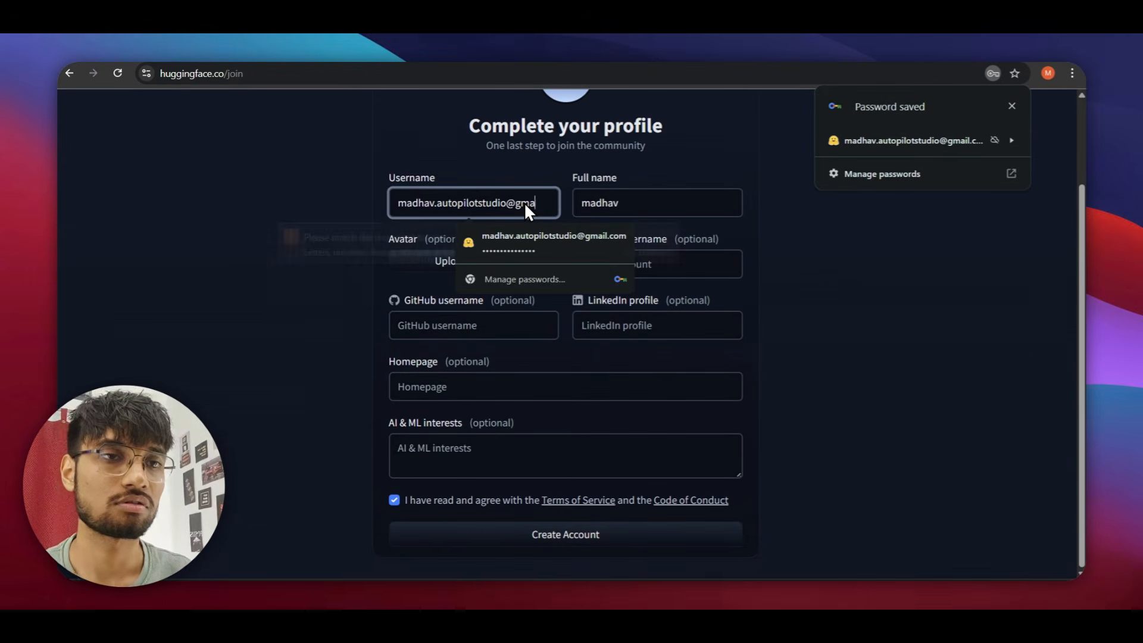
{"action": "key", "text": "BackSpace"}
{"action": "key", "text": "BackSpace"}
{"action": "key", "text": "BackSpace"}
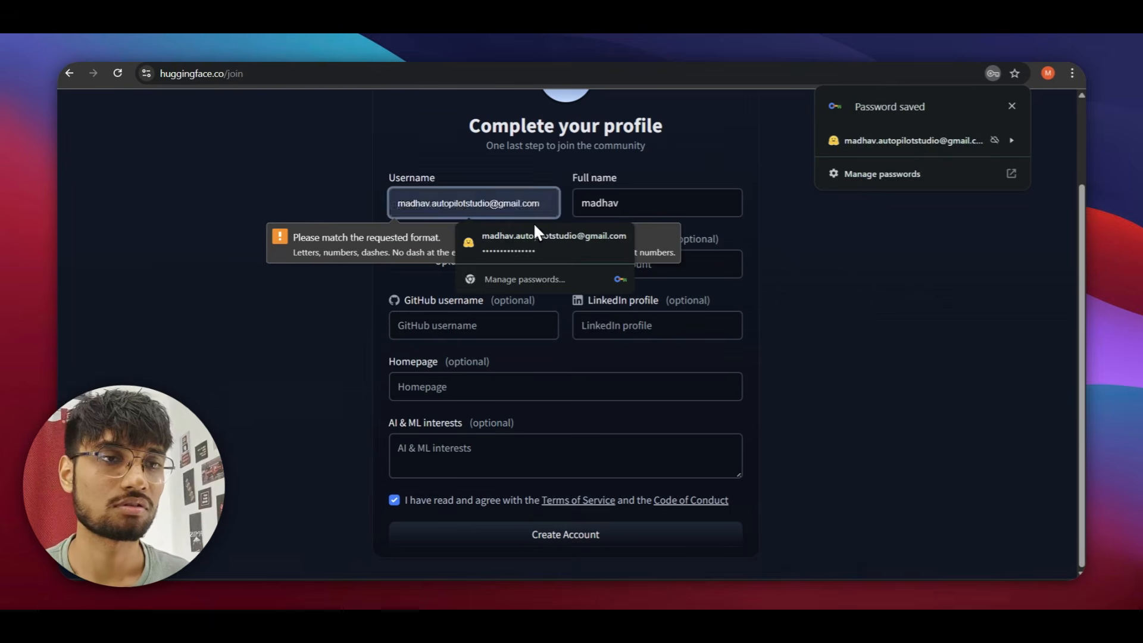
Replace the rejected username with a new valid username after failed submits.
{"action": "left_click", "coordinate": [569, 539]}
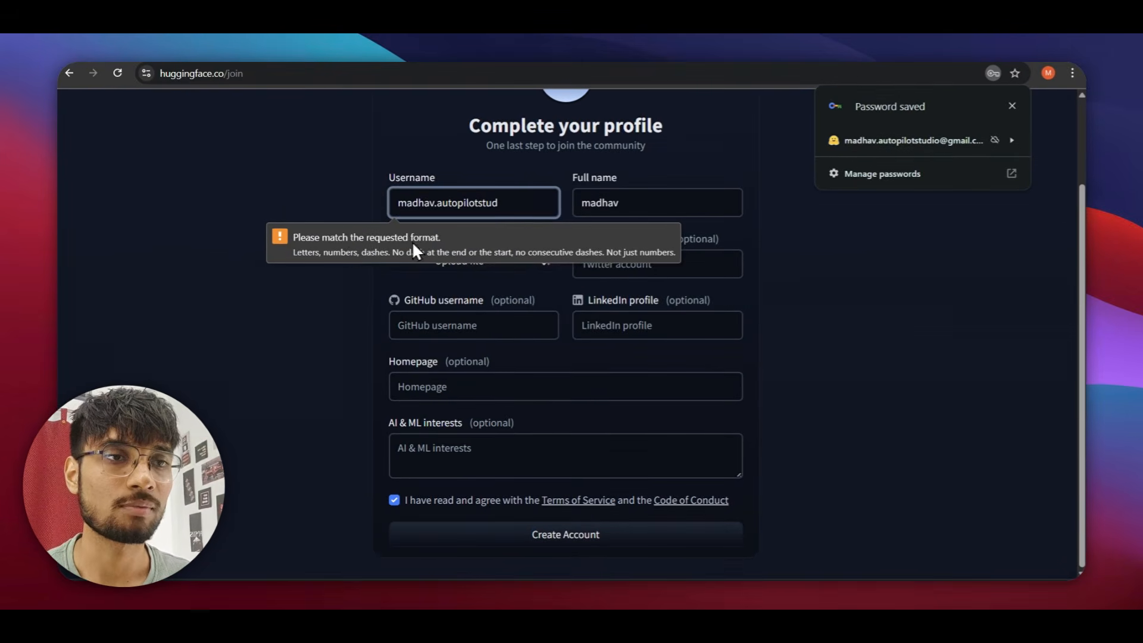
{"action": "left_click_drag", "start_coordinate": [506, 204], "coordinate": [429, 204]}
{"action": "key", "text": "BackSpace"}
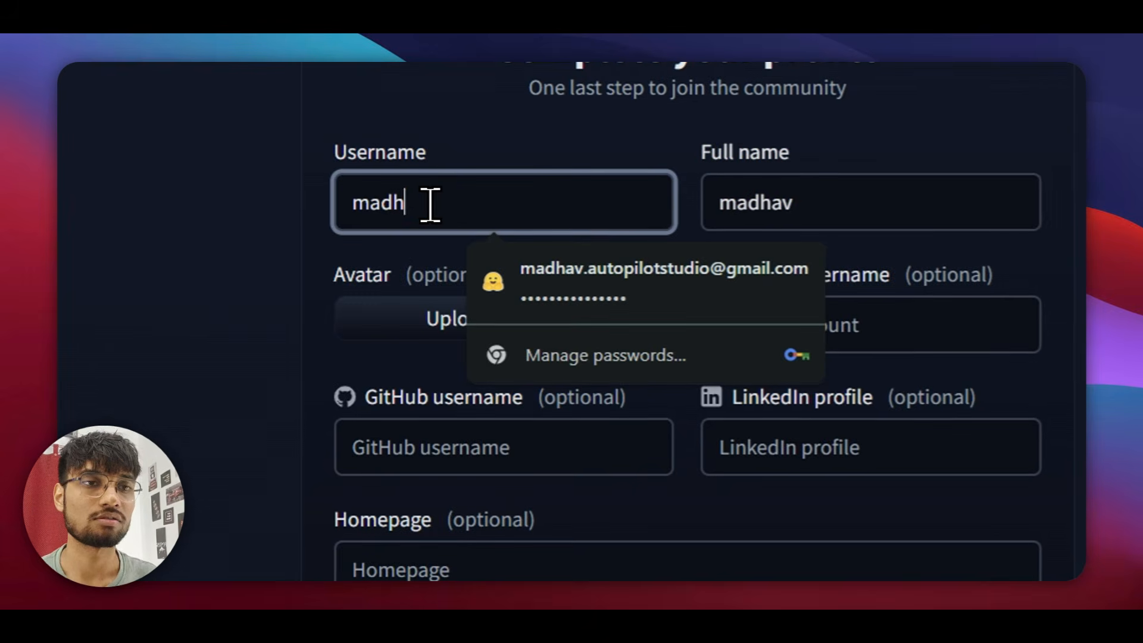
{"action": "left_click", "coordinate": [479, 511]}
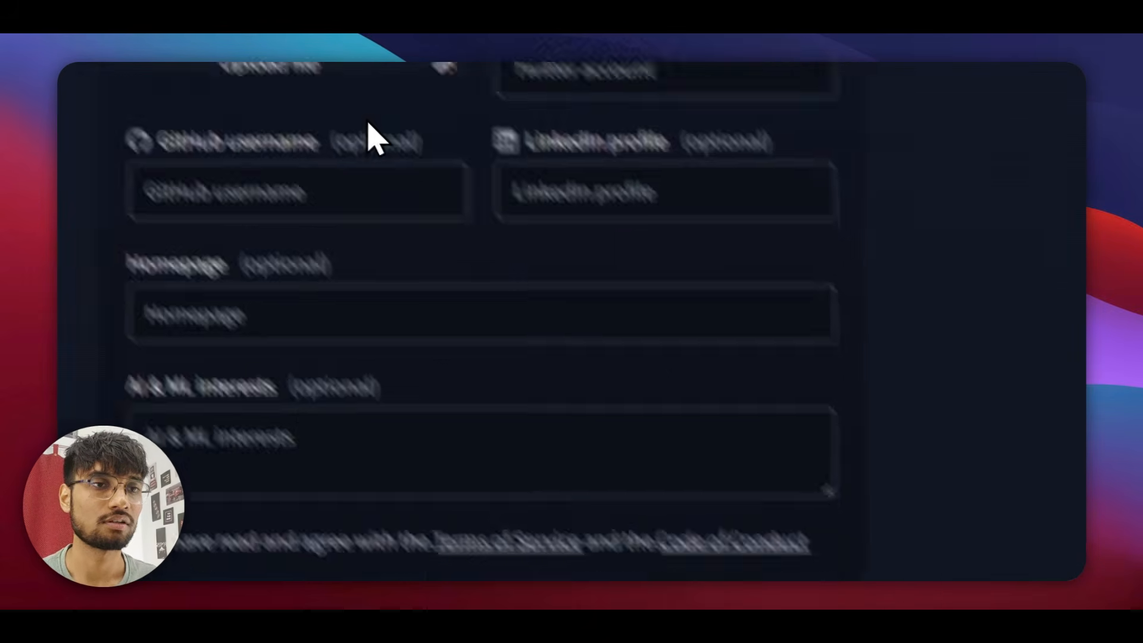
{"action": "key", "text": "ctrl+a"}
{"action": "type", "text": "madhavisgoof"}
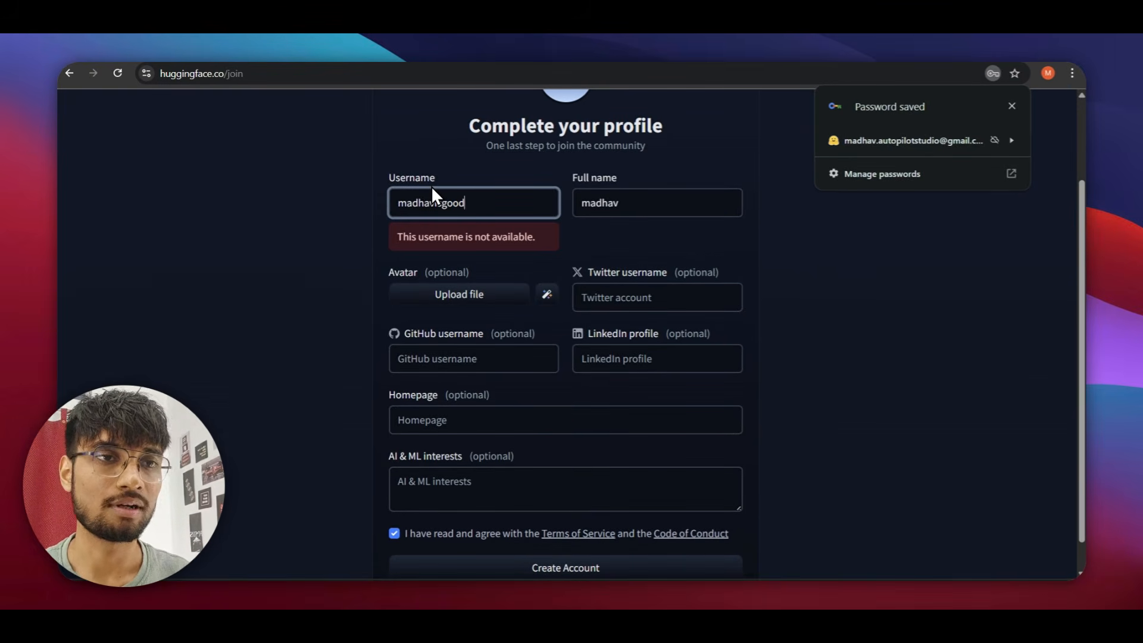
Skip the avatar and create the Hugging Face account.
{"action": "left_click", "coordinate": [530, 569]}
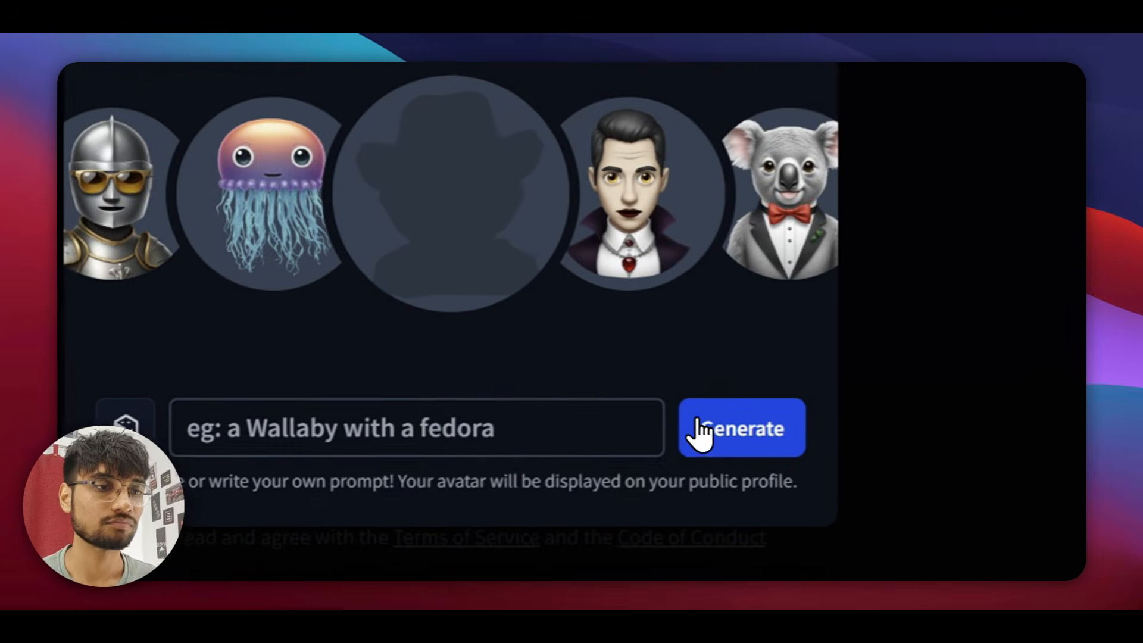
{"action": "left_click", "coordinate": [821, 321]}
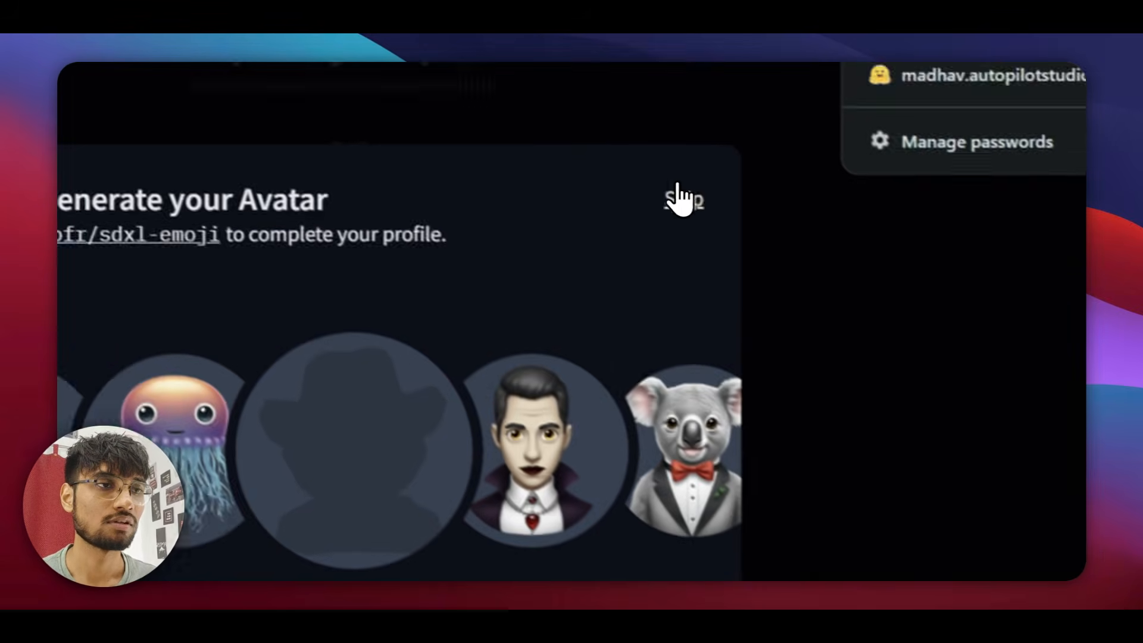
{"action": "left_click", "coordinate": [681, 89]}
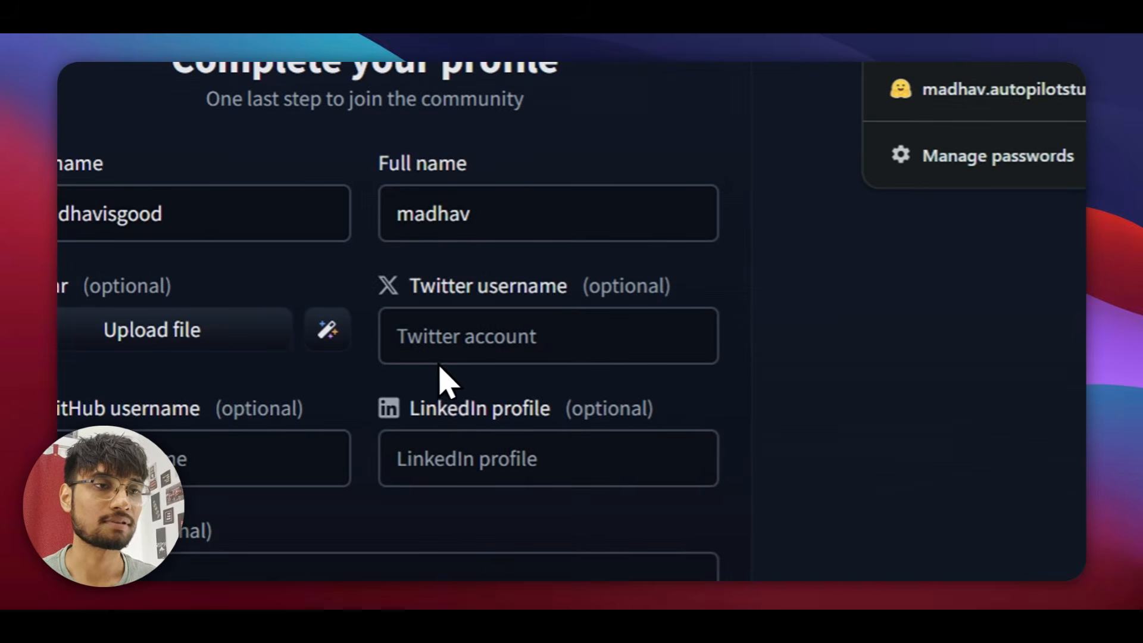
{"action": "left_click", "coordinate": [536, 554]}
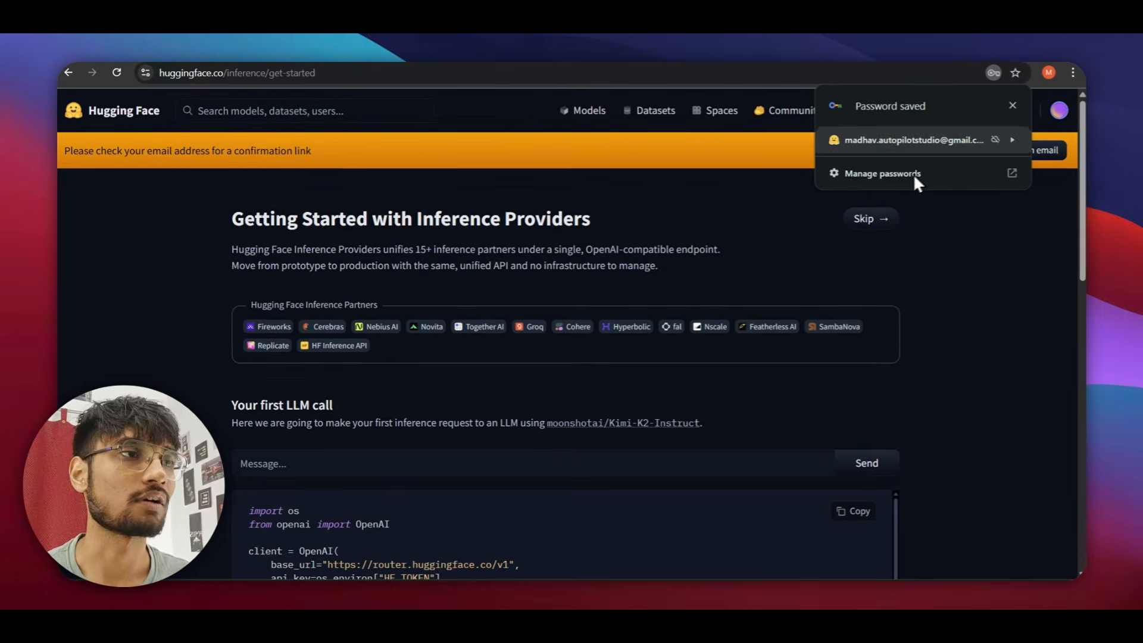
Filter Hugging Face models to Text-to-Image and open the black-forest-labs/FLUX.1-dev page.
{"action": "left_click", "coordinate": [1012, 106]}
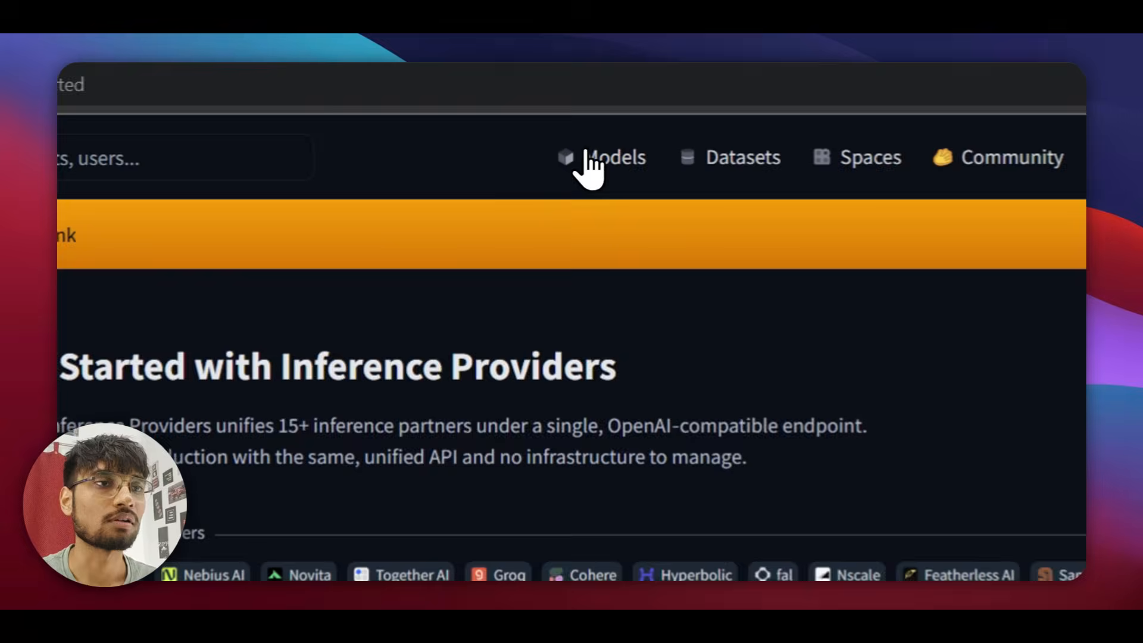
{"action": "left_click", "coordinate": [577, 112]}
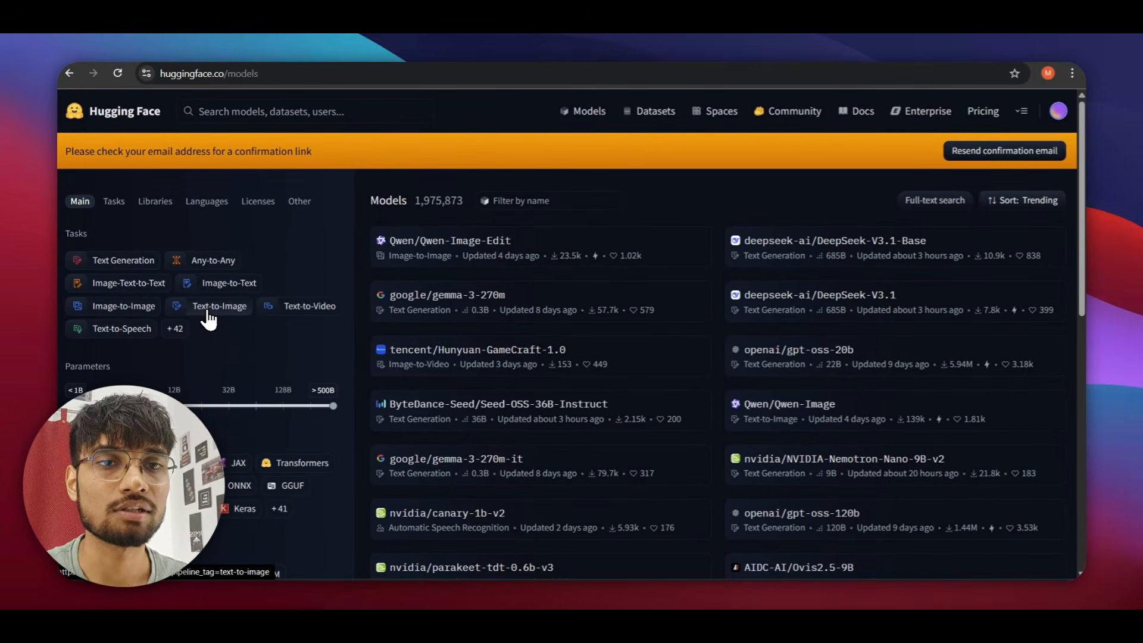
{"action": "left_click", "coordinate": [299, 322]}
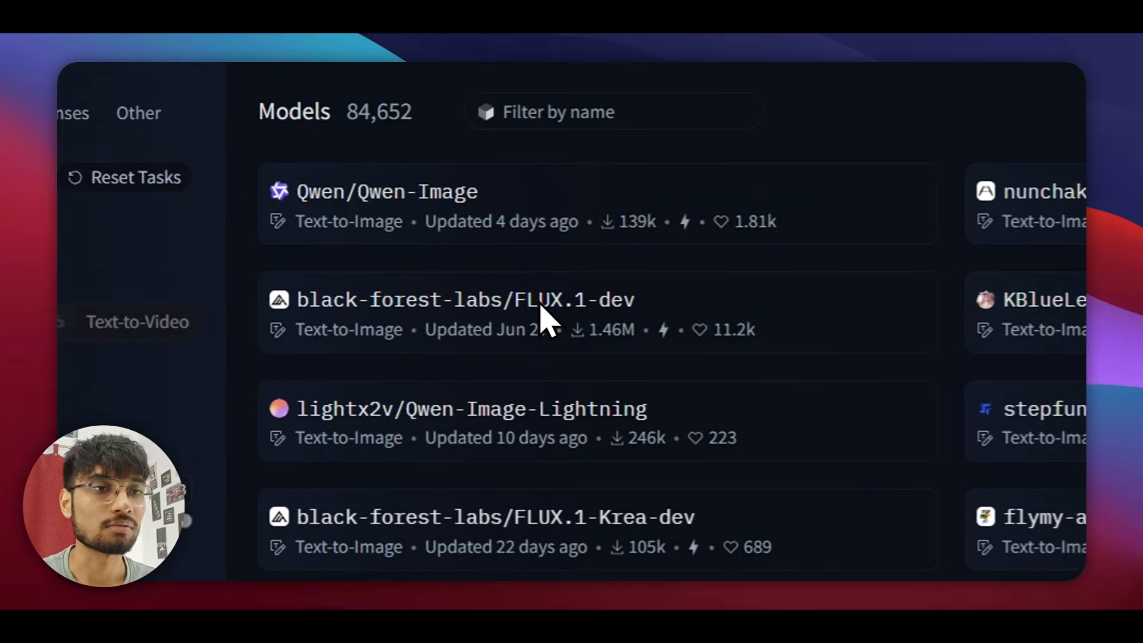
{"action": "left_click", "coordinate": [513, 299]}
{"action": "scroll", "coordinate": [387, 324], "scroll_direction": "down", "scroll_amount": 2}
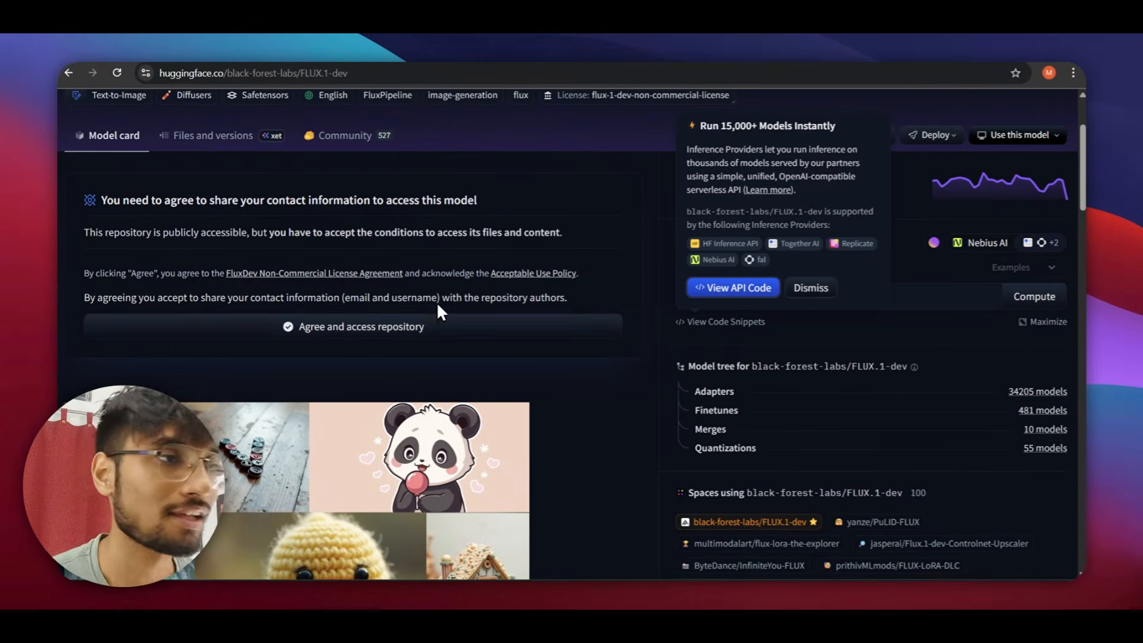
{"action": "scroll", "coordinate": [396, 237], "scroll_direction": "up", "scroll_amount": 1}
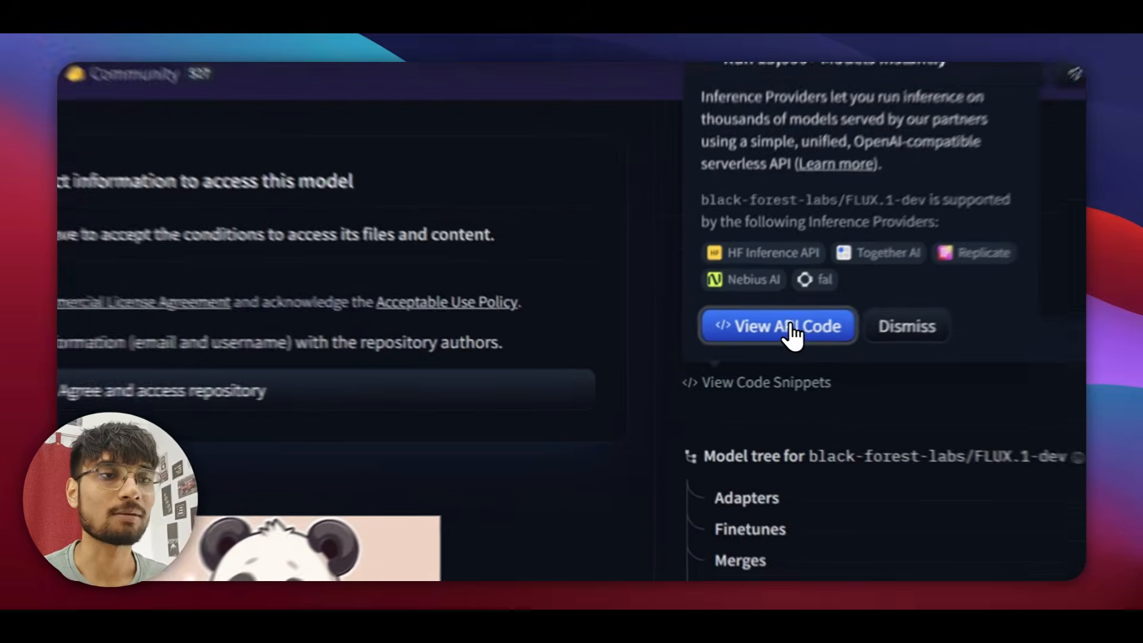
Copy the JavaScript fetch example from the model's API code popup, then open a new tab.
{"action": "left_click", "coordinate": [759, 355]}
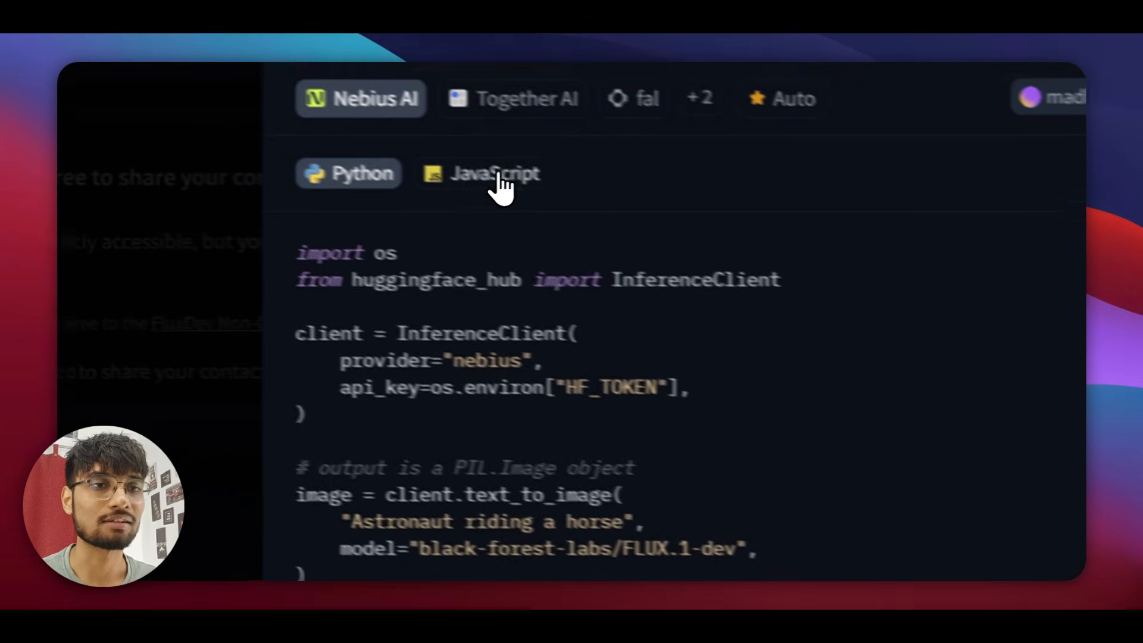
{"action": "left_click", "coordinate": [132, 133]}
{"action": "left_click_drag", "start_coordinate": [547, 436], "coordinate": [572, 464]}
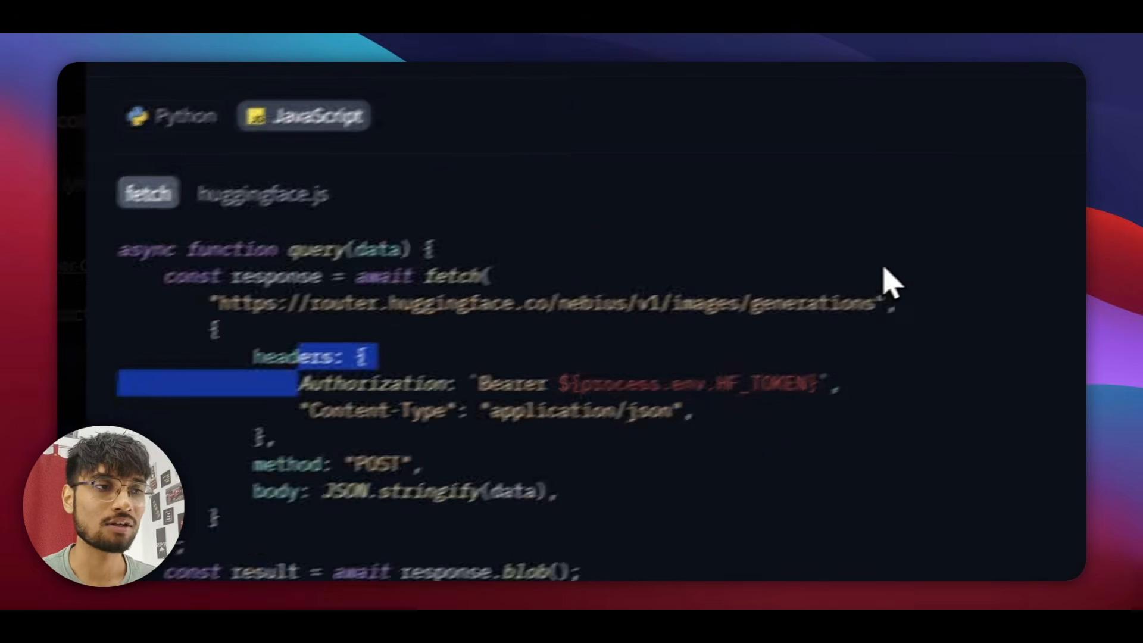
{"action": "left_click", "coordinate": [763, 417]}
{"action": "left_click", "coordinate": [767, 148]}
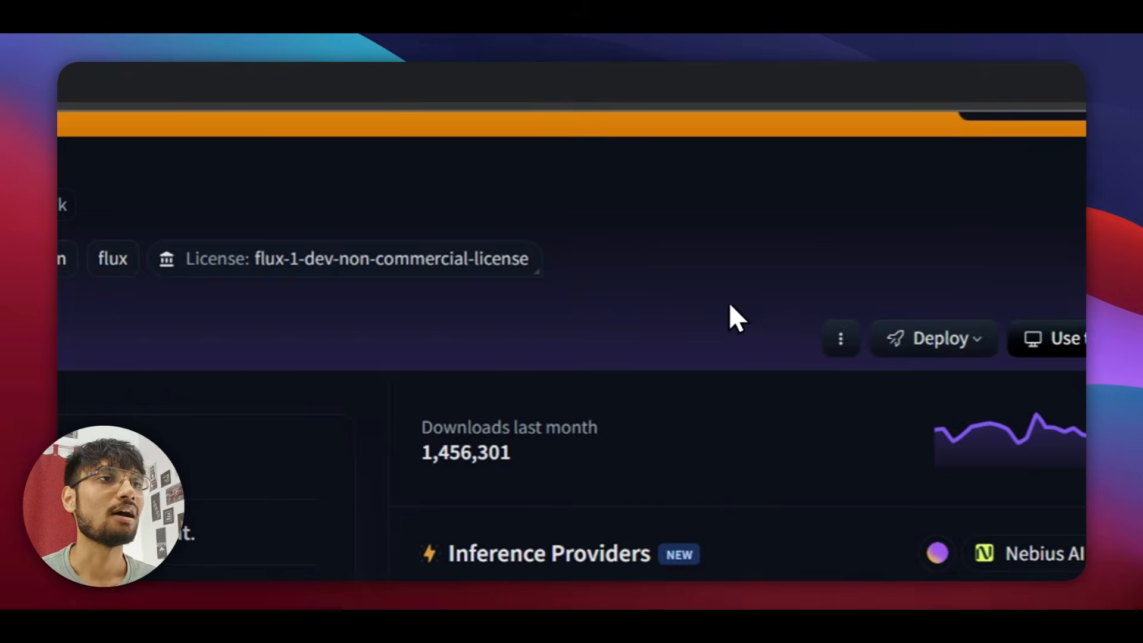
{"action": "left_click", "coordinate": [493, 61]}
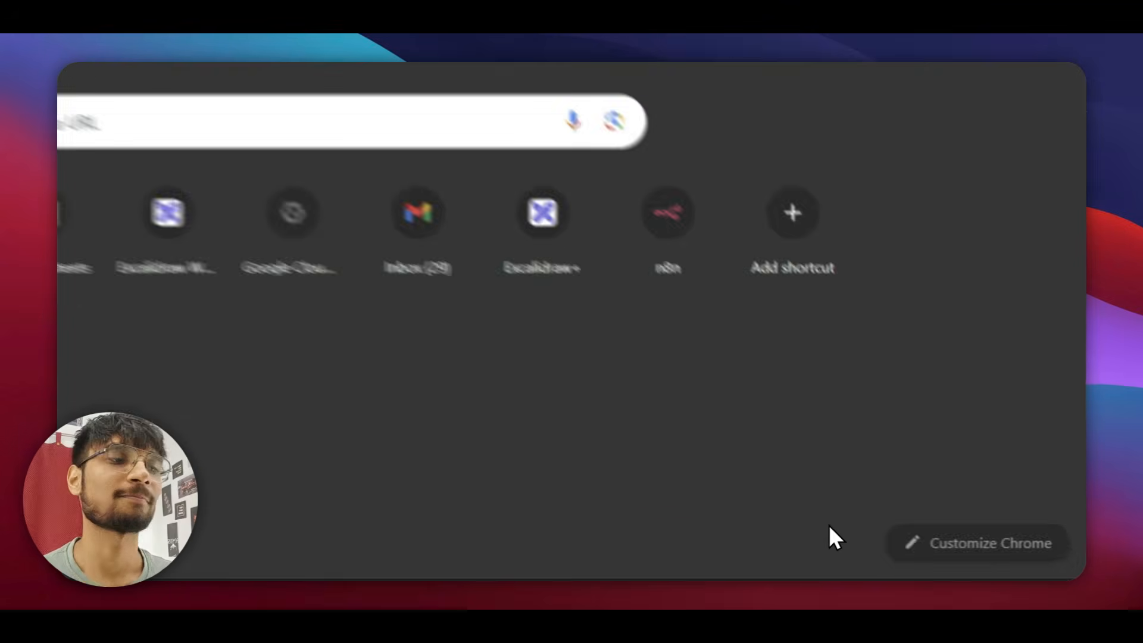
Search Google for 'chat gpt' and open the ChatGPT website.
{"action": "left_click", "coordinate": [286, 78]}
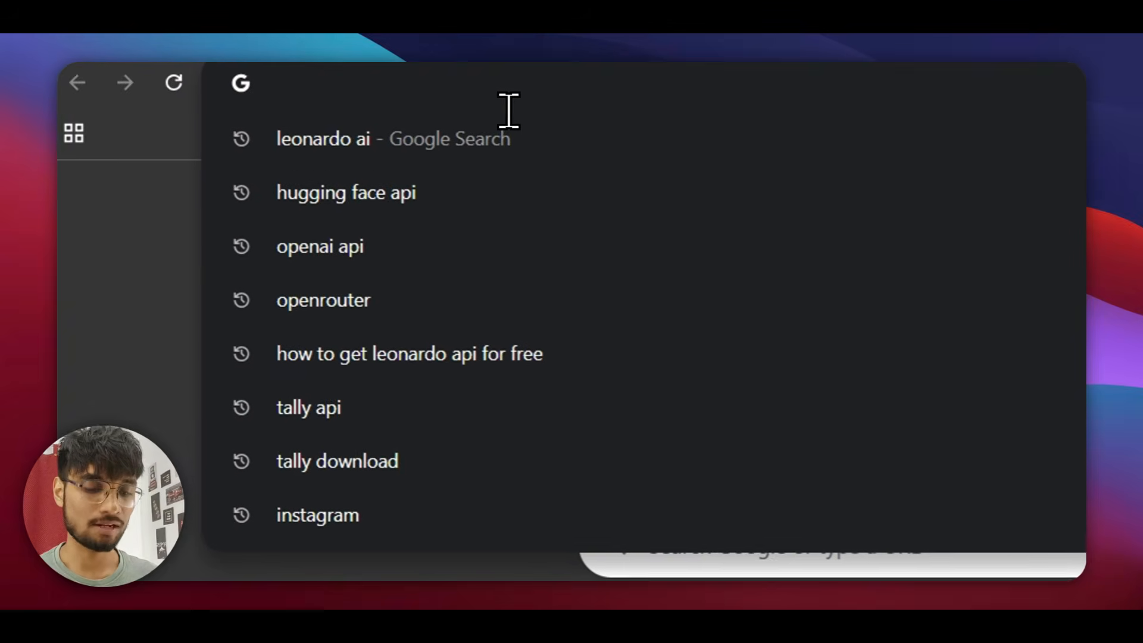
{"action": "type", "text": "chat"}
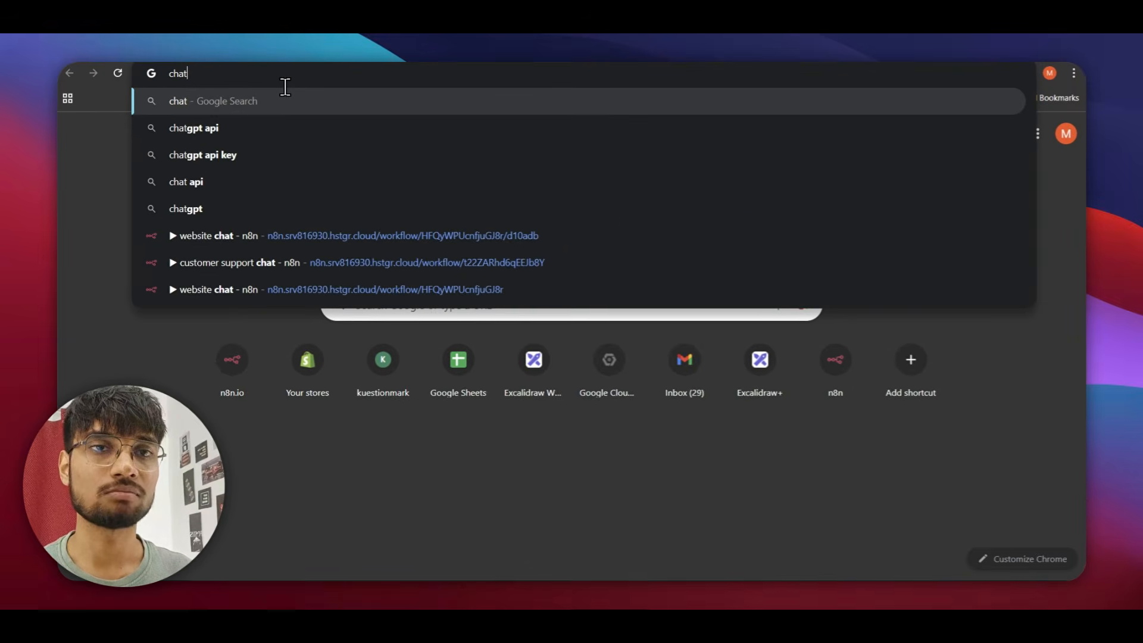
{"action": "key", "text": "Down"}
{"action": "key", "text": "Down"}
{"action": "key", "text": "Down"}
{"action": "key", "text": "Return"}
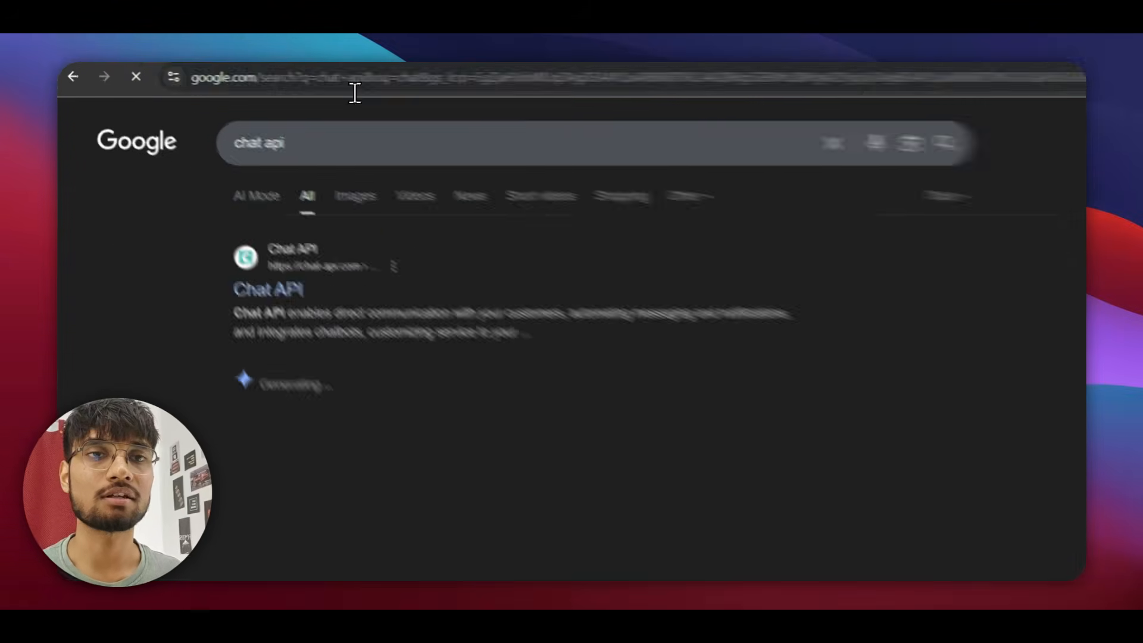
{"action": "left_click", "coordinate": [355, 89]}
{"action": "type", "text": "chat gpt"}
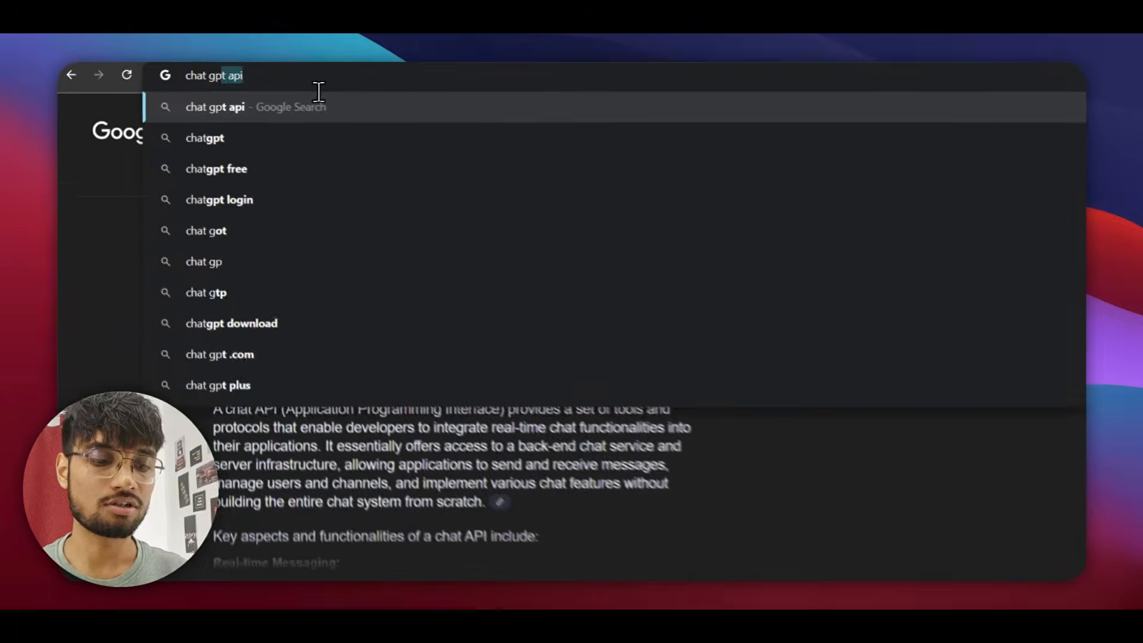
{"action": "key", "text": "Return"}
{"action": "scroll", "coordinate": [247, 295], "scroll_direction": "down", "scroll_amount": 5}
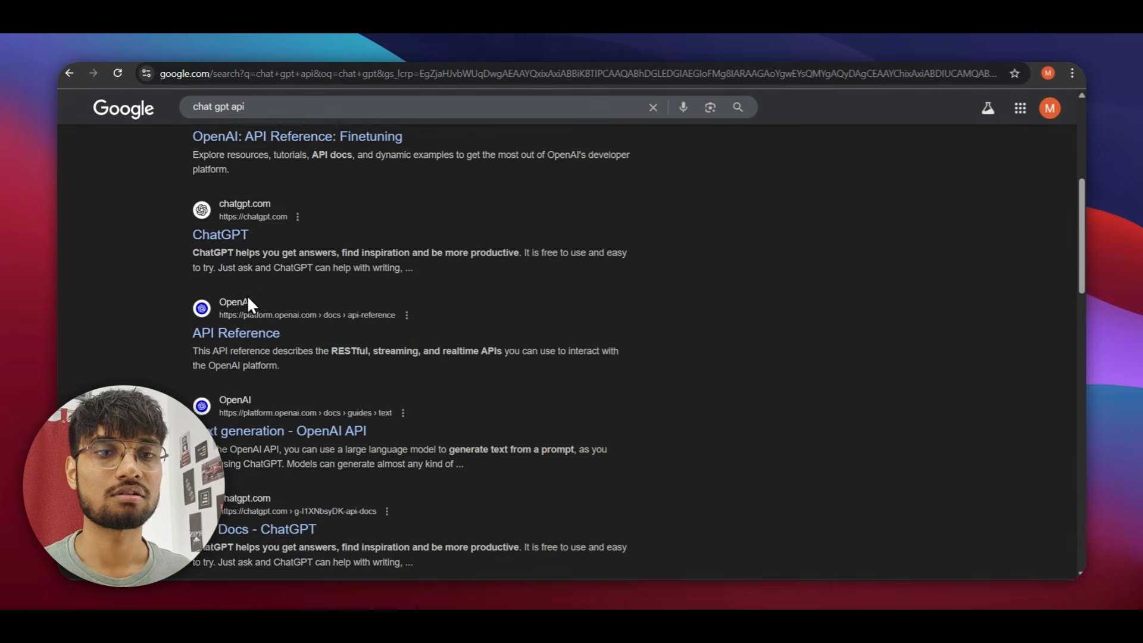
{"action": "left_click", "coordinate": [386, 305]}
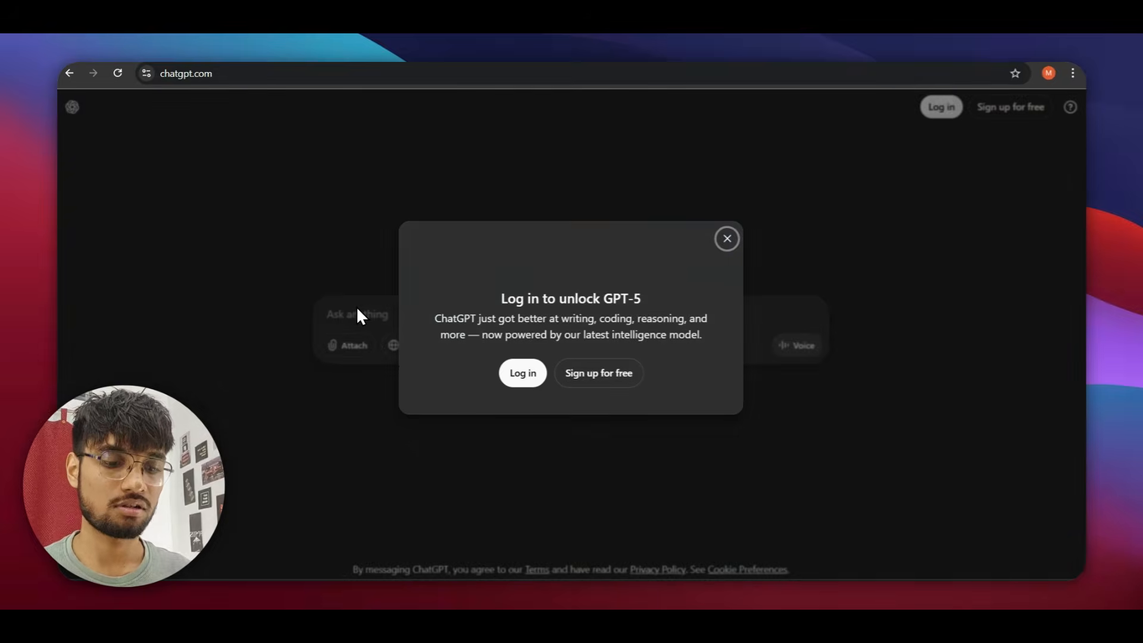
Ask ChatGPT for a curl version of the pasted fetch code.
{"action": "left_click", "coordinate": [357, 308]}
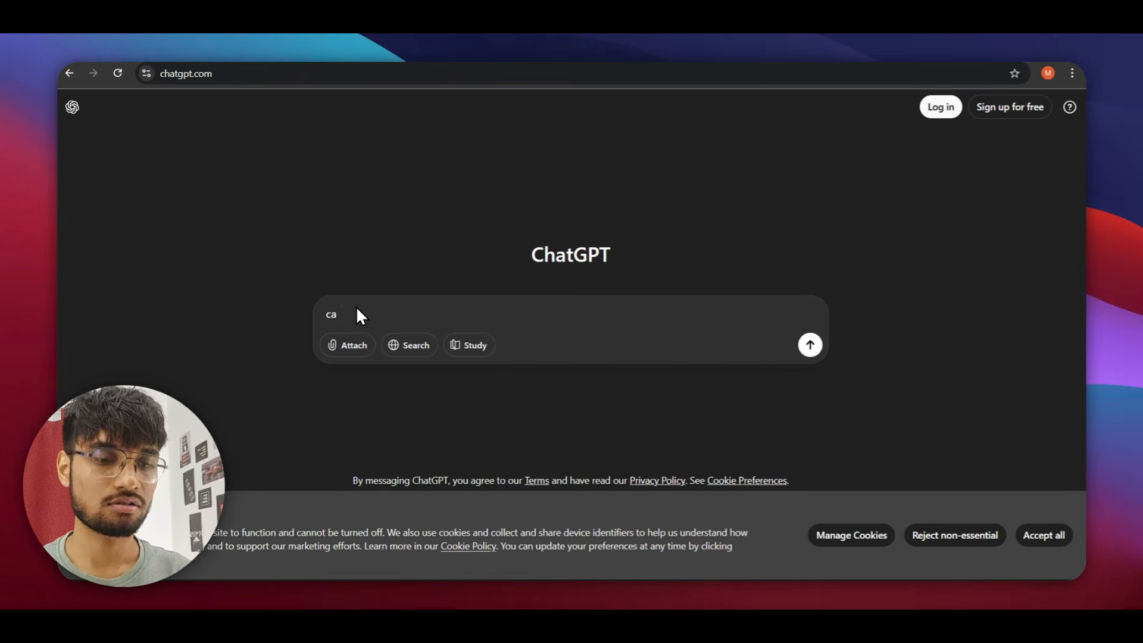
{"action": "type", "text": "can you gi"}
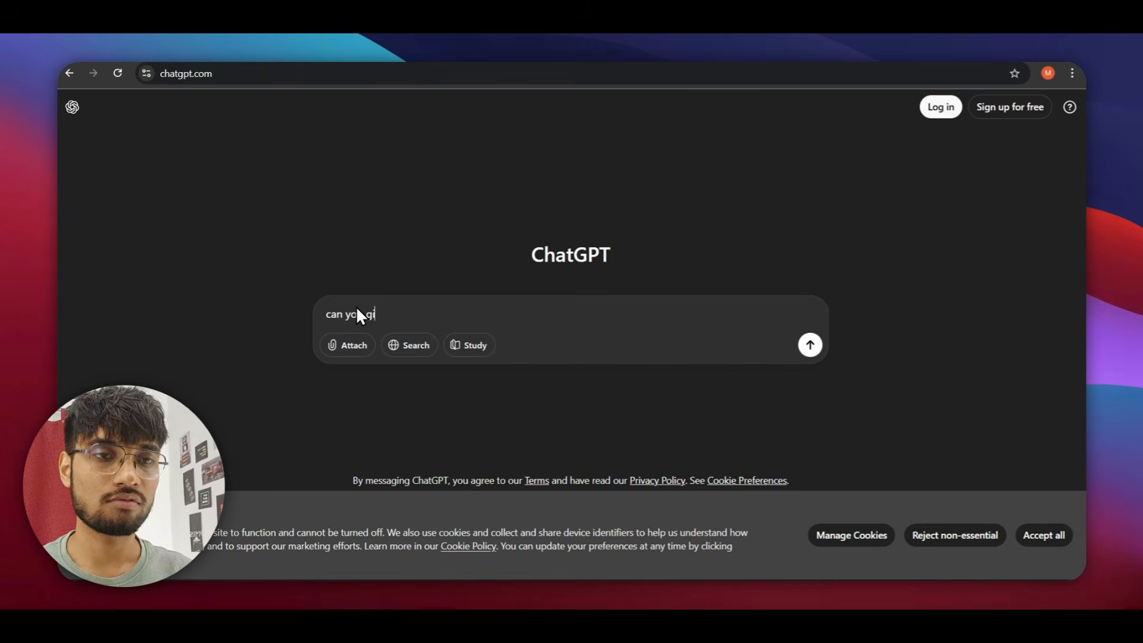
{"action": "type", "text": "ve me a cur"}
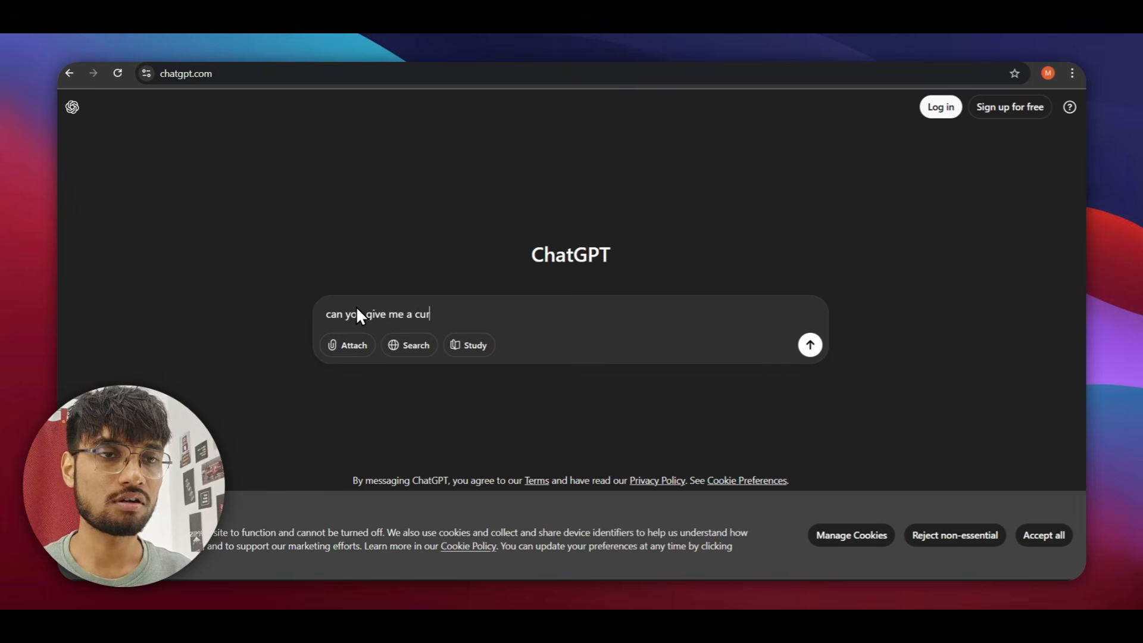
{"action": "type", "text": "l for thsi "}
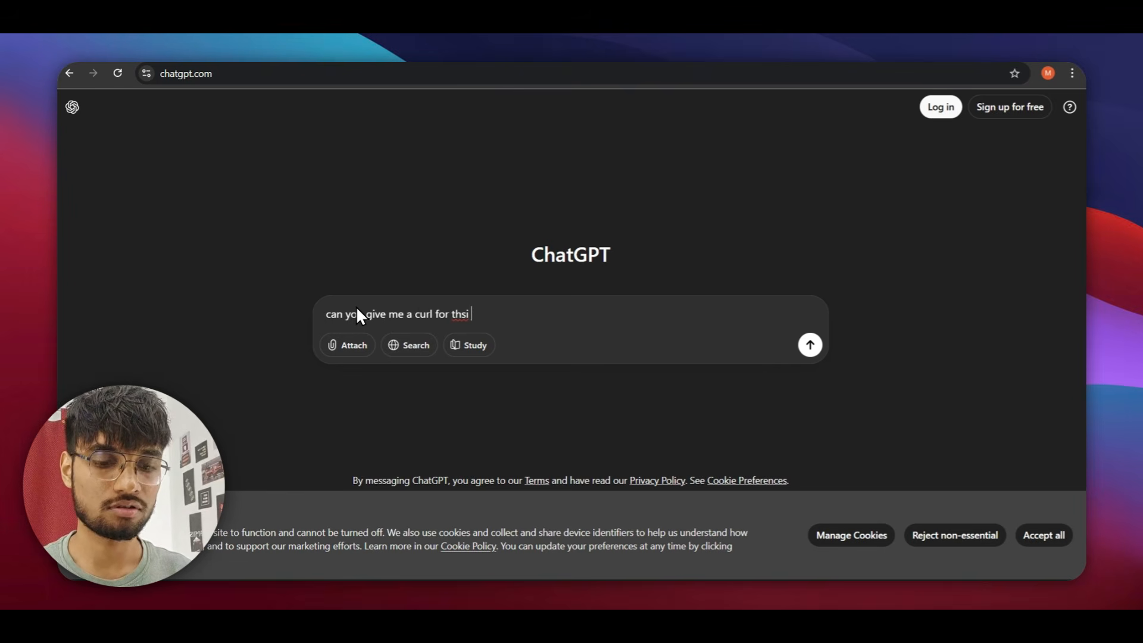
{"action": "type", "text": "code"}
{"action": "key", "text": "ctrl+v"}
{"action": "key", "text": "Return"}
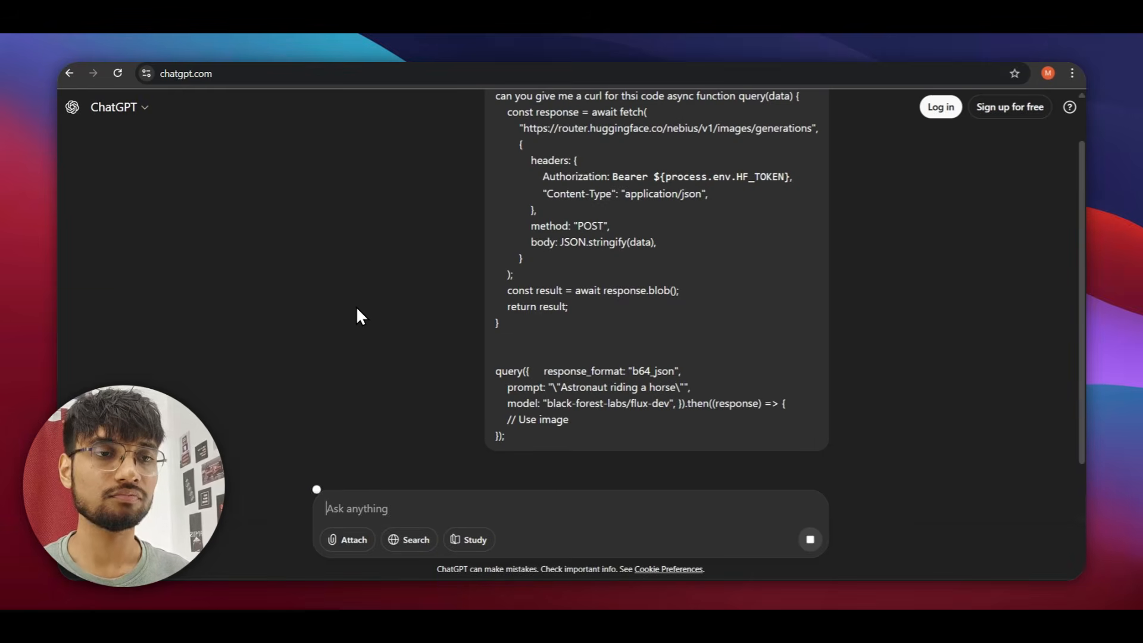
{"action": "scroll", "coordinate": [501, 249], "scroll_direction": "down", "scroll_amount": 3}
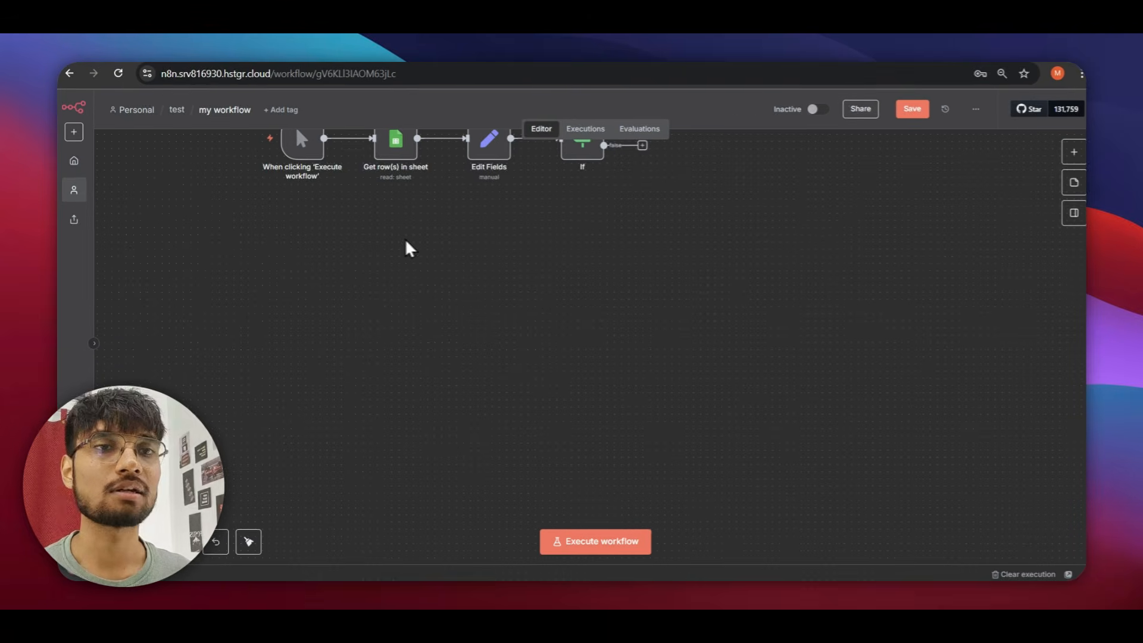
Add an HTTP Request node and import the ChatGPT curl command into it.
{"action": "key", "text": "Tab"}
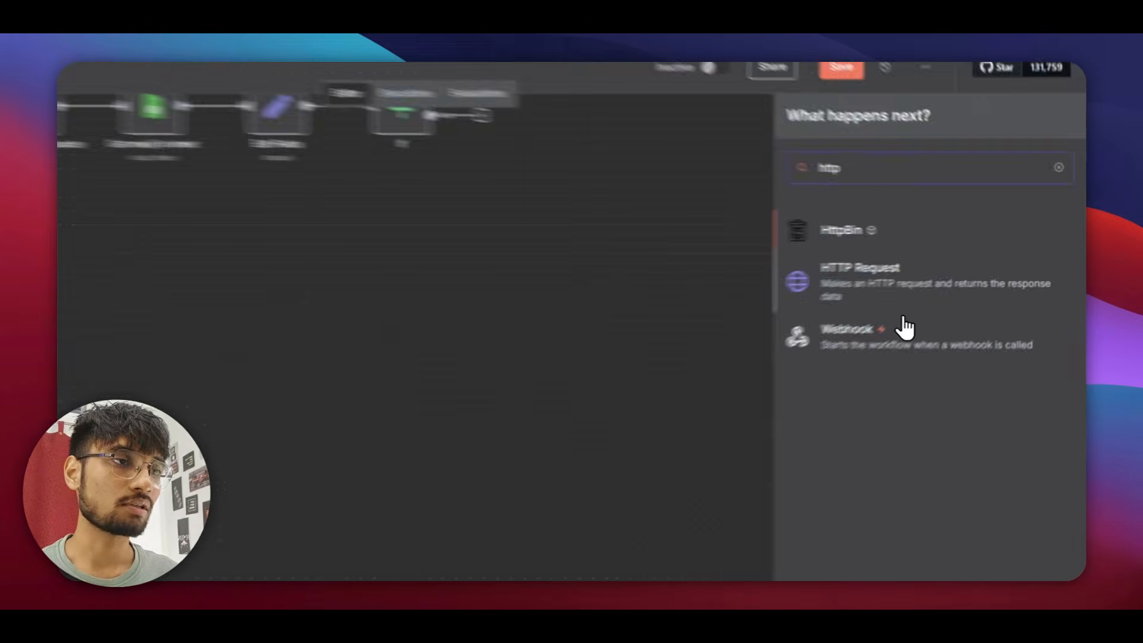
{"action": "left_click", "coordinate": [940, 275]}
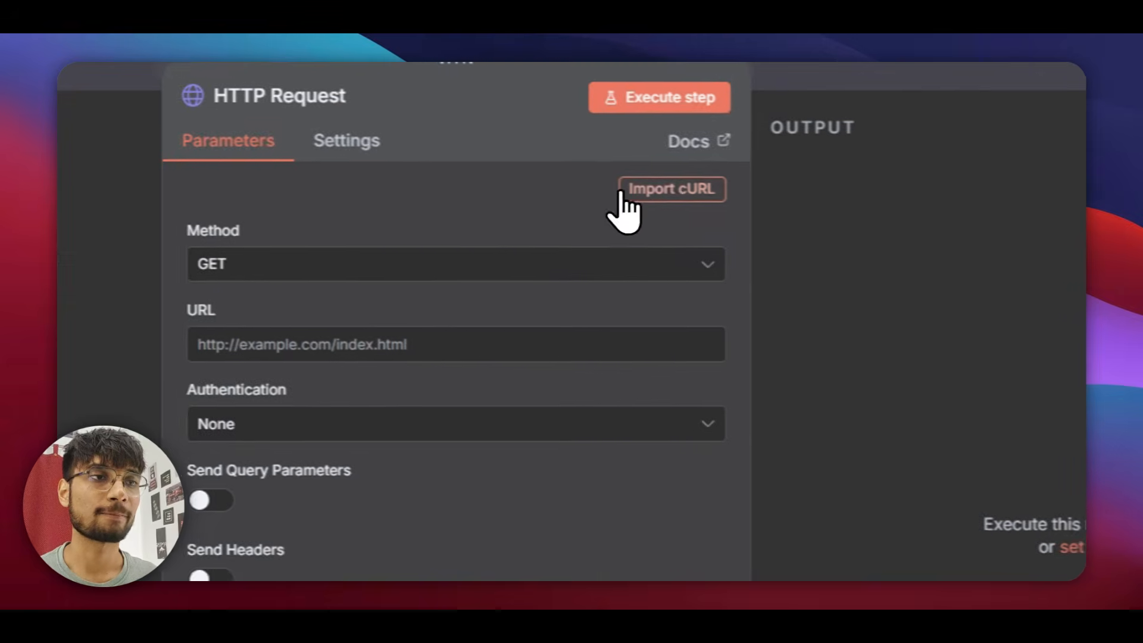
{"action": "left_click", "coordinate": [516, 161]}
{"action": "left_click", "coordinate": [408, 439]}
{"action": "key", "text": "ctrl+a"}
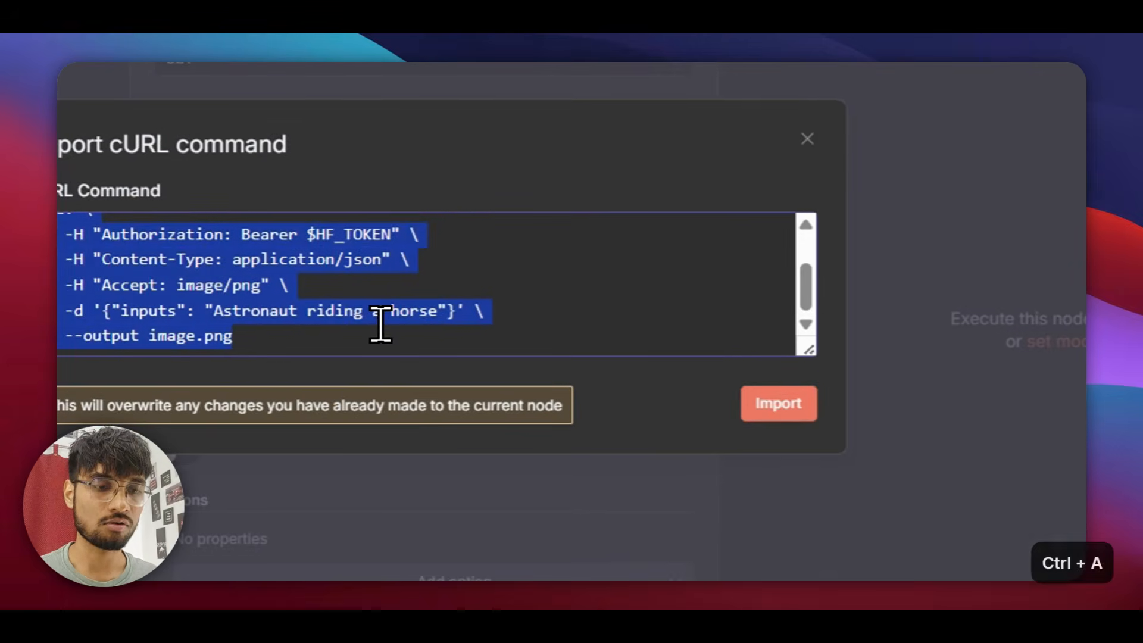
{"action": "key", "text": "ctrl+v"}
{"action": "left_click", "coordinate": [803, 402]}
Remove the token from the Authorization header value, leaving only 'Bearer'.
{"action": "scroll", "coordinate": [433, 294], "scroll_direction": "down", "scroll_amount": 10}
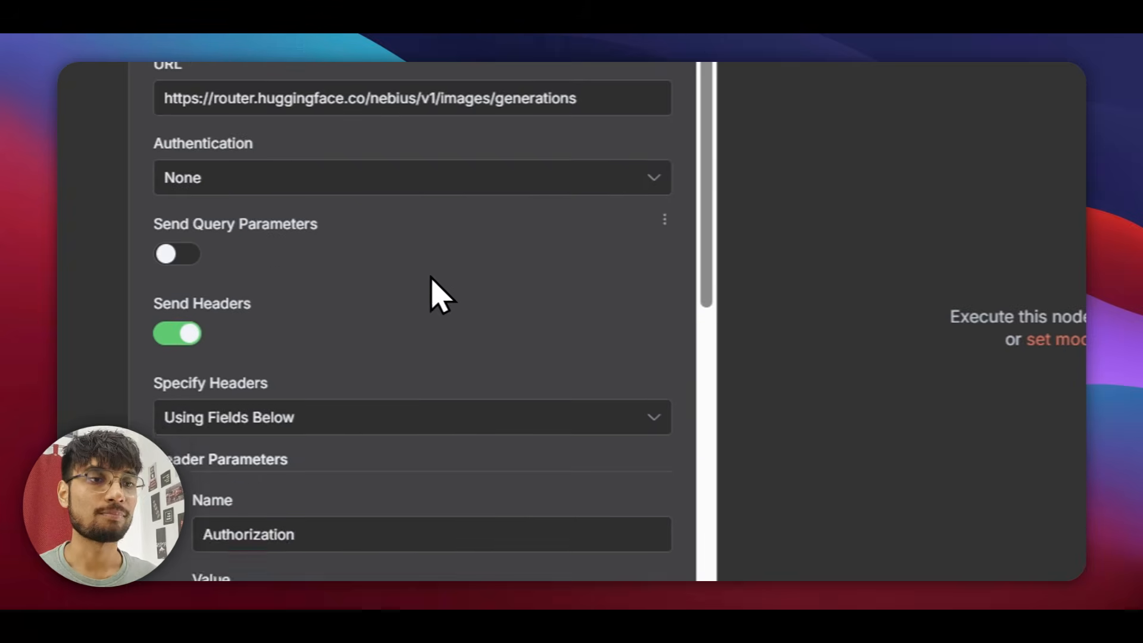
{"action": "scroll", "coordinate": [358, 327], "scroll_direction": "up", "scroll_amount": 2}
{"action": "left_click_drag", "start_coordinate": [387, 261], "coordinate": [293, 263]}
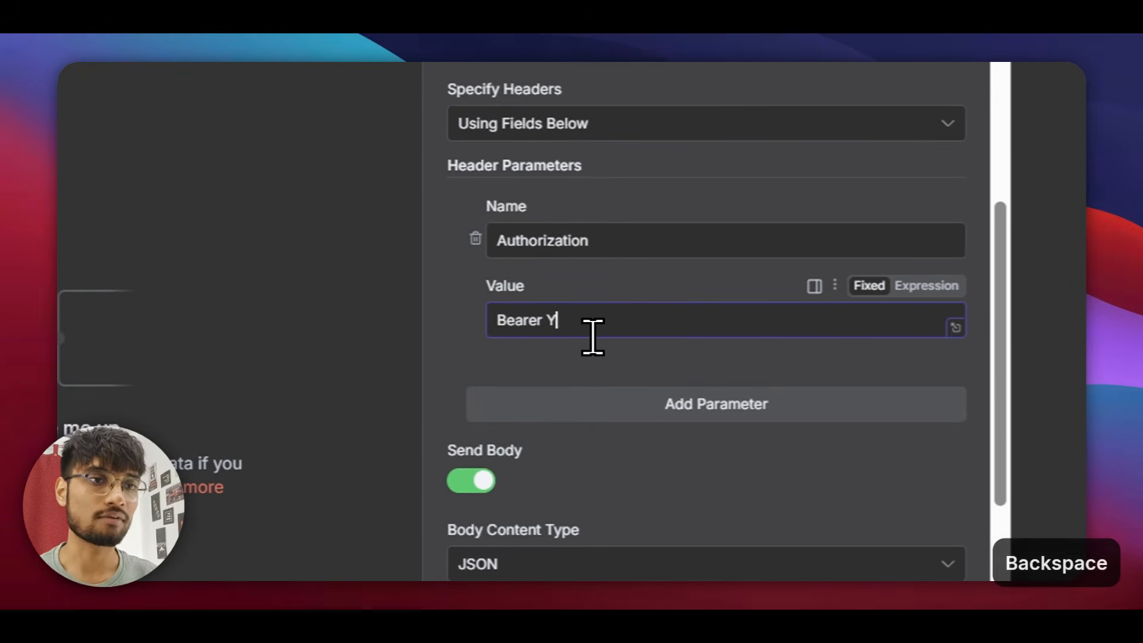
{"action": "scroll", "coordinate": [587, 513], "scroll_direction": "down", "scroll_amount": 5}
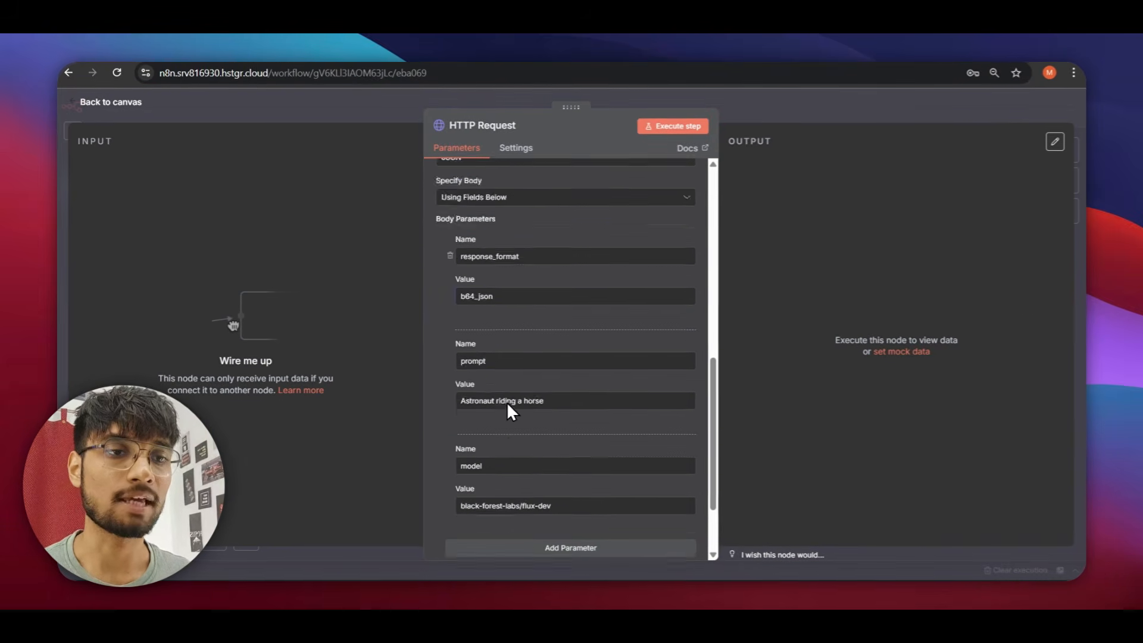
{"action": "scroll", "coordinate": [506, 375], "scroll_direction": "up", "scroll_amount": 5}
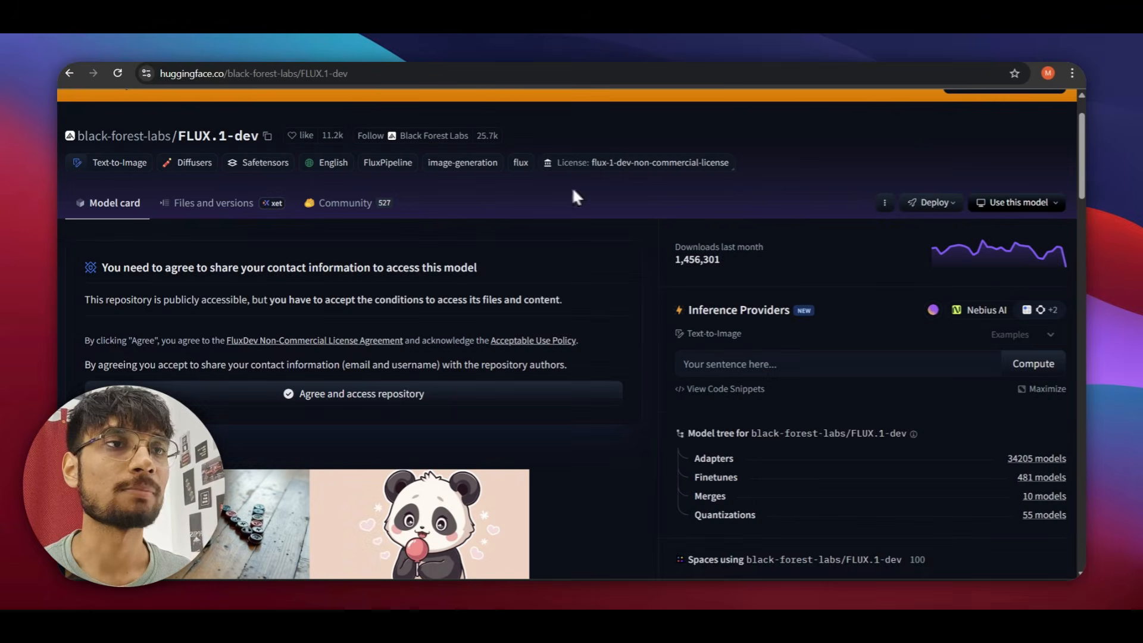
Open the Access Tokens page from the Hugging Face account menu.
{"action": "scroll", "coordinate": [977, 159], "scroll_direction": "up", "scroll_amount": 3}
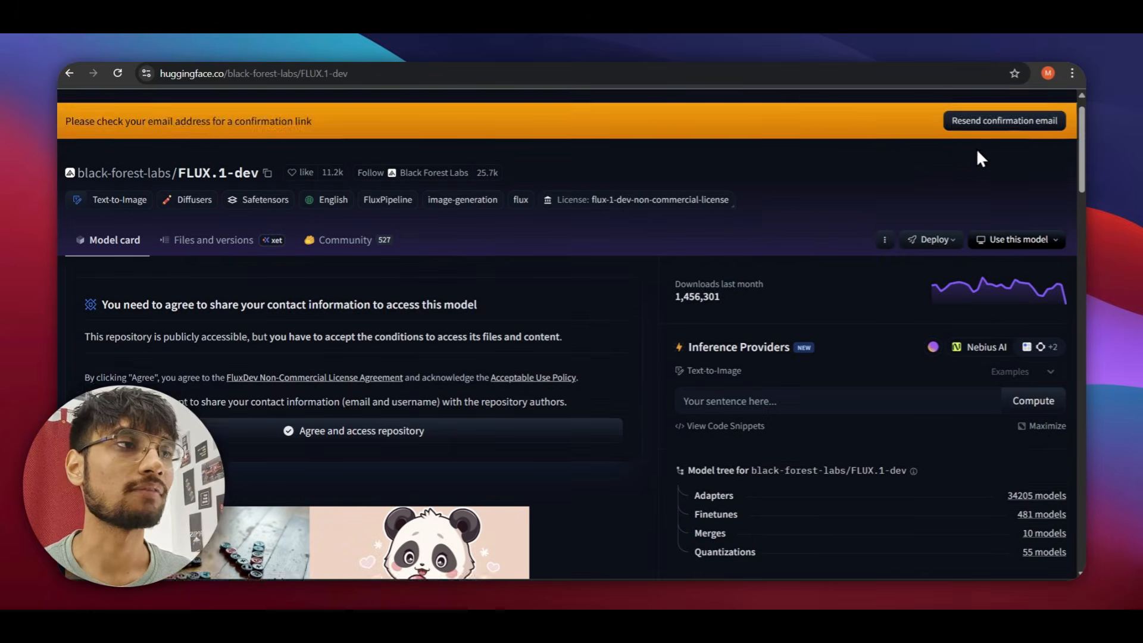
{"action": "left_click", "coordinate": [1058, 112]}
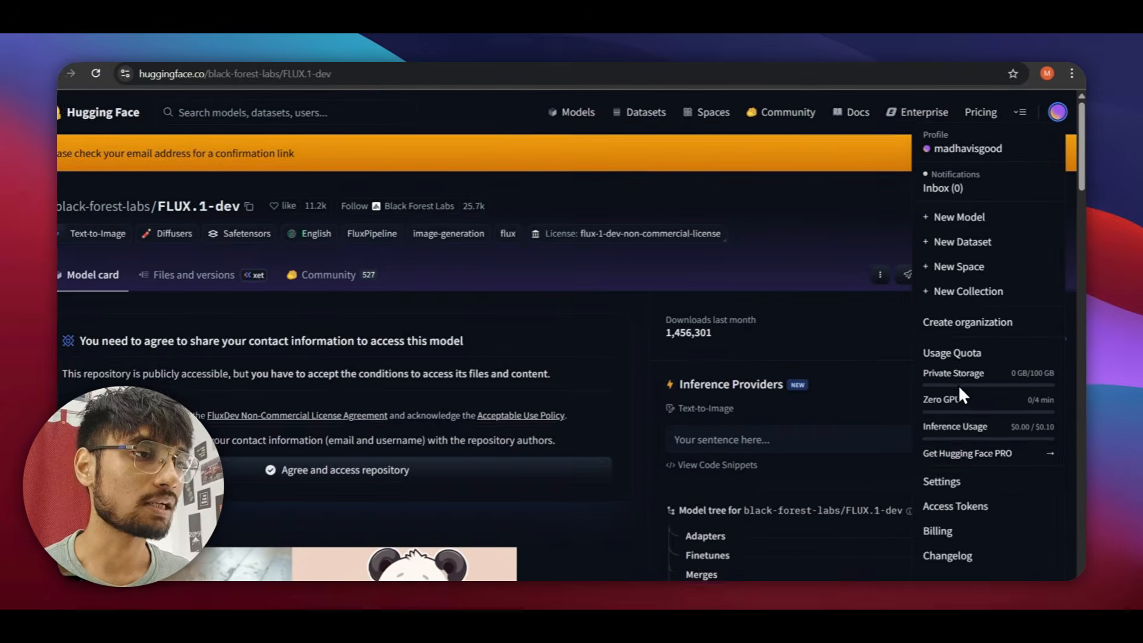
{"action": "scroll", "coordinate": [958, 384], "scroll_direction": "down", "scroll_amount": 3}
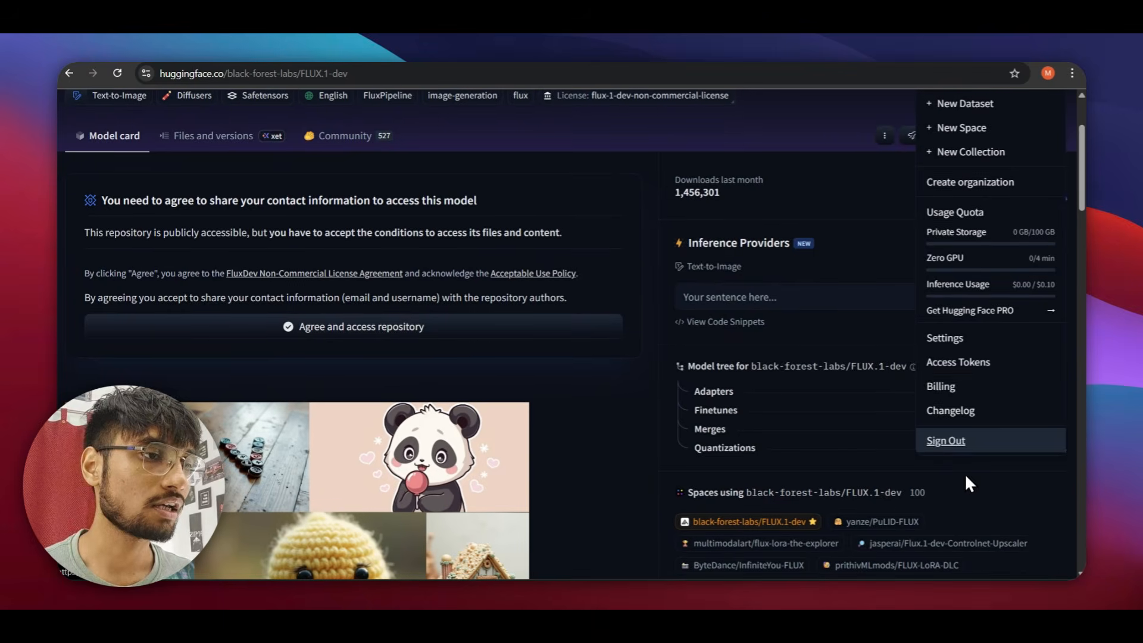
{"action": "left_click", "coordinate": [959, 362]}
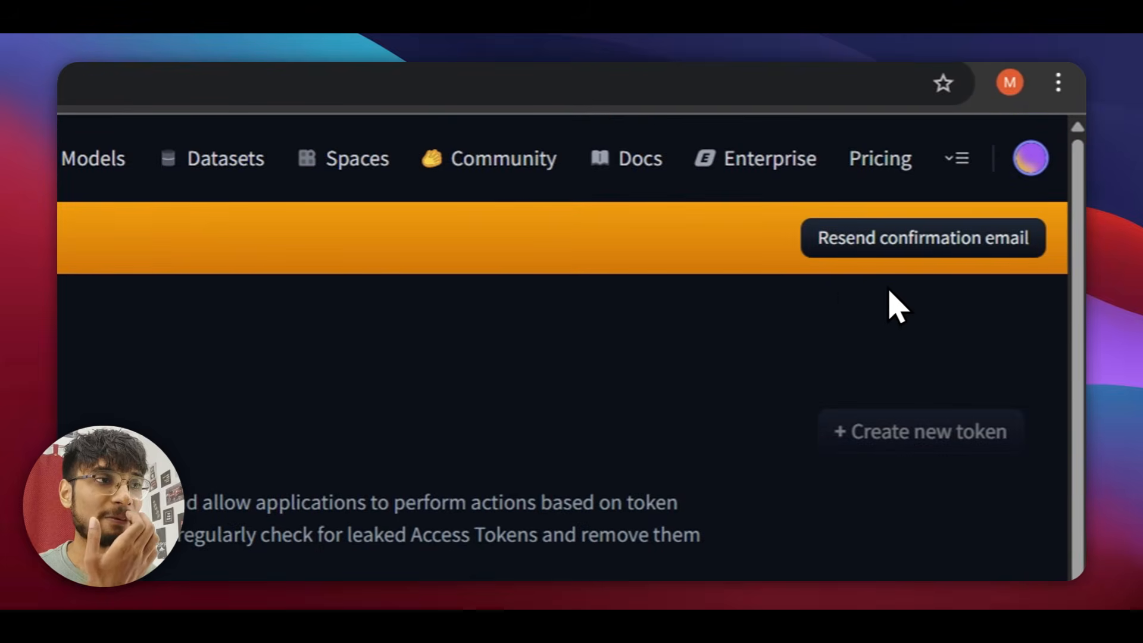
Open Gmail in a new tab and follow the Hugging Face email confirmation link.
{"action": "key", "text": "ctrl+t"}
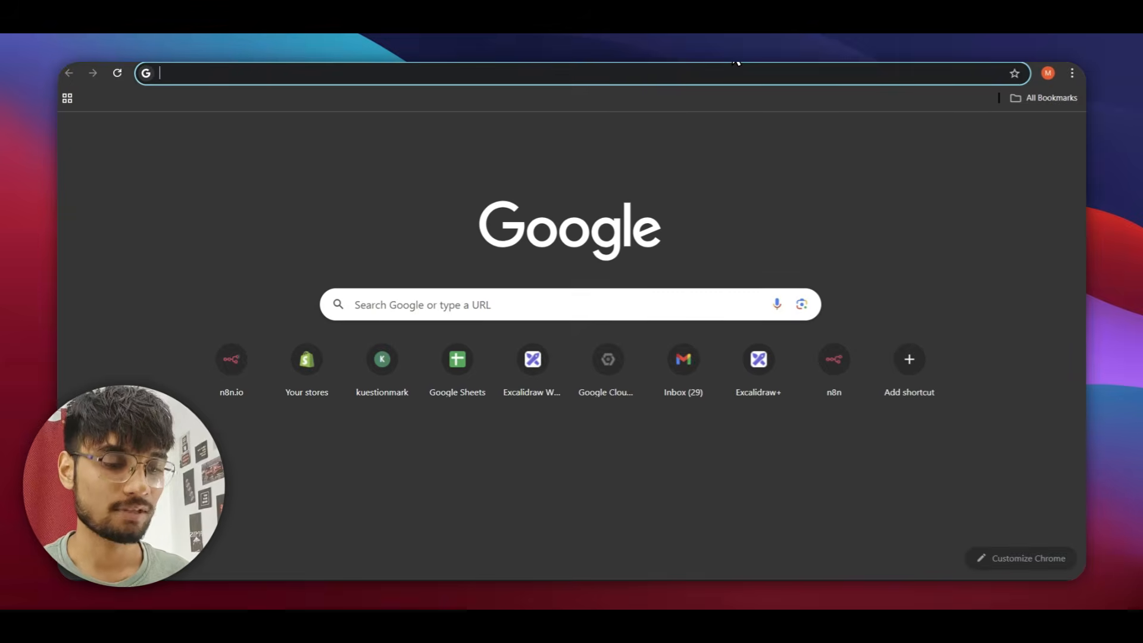
{"action": "type", "text": "mail.google.com"}
{"action": "key", "text": "Return"}
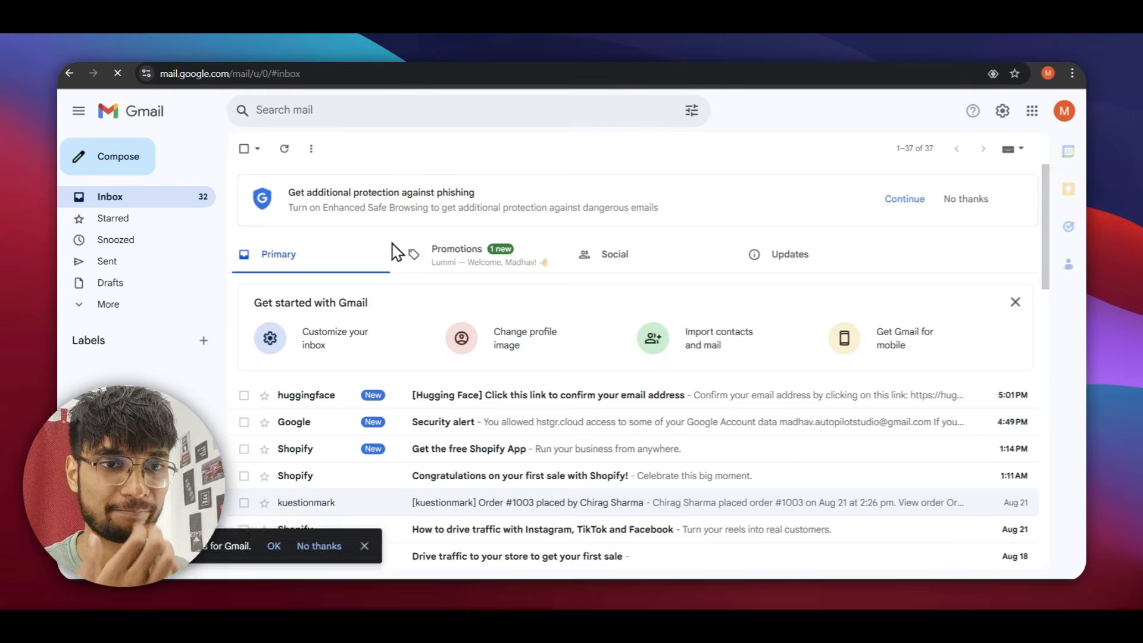
{"action": "left_click", "coordinate": [450, 394]}
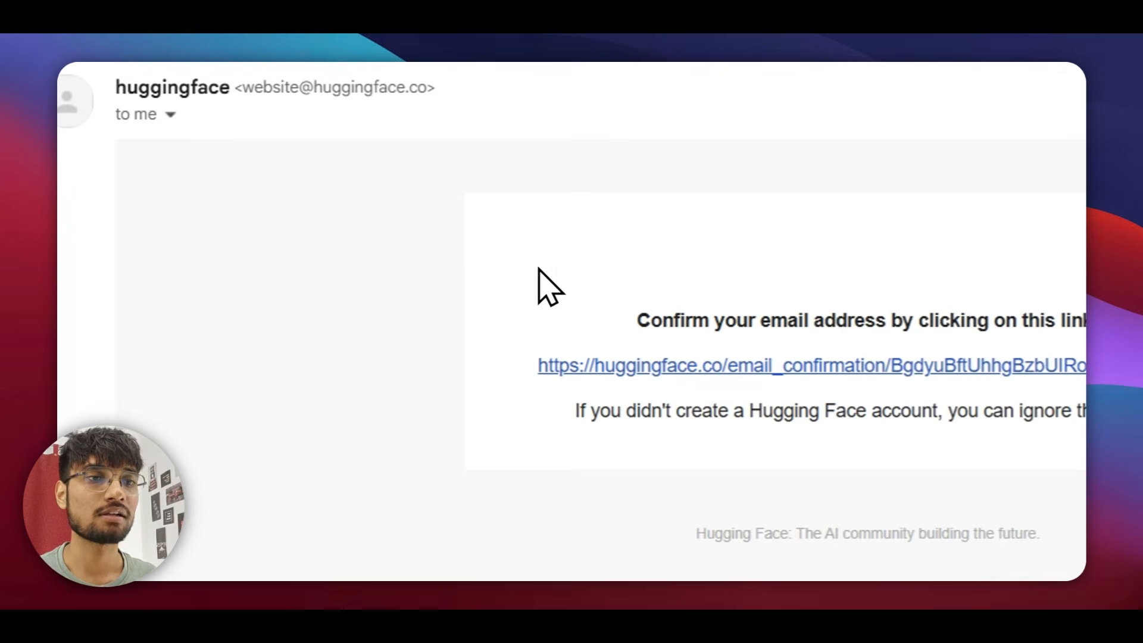
{"action": "scroll", "coordinate": [715, 428], "scroll_direction": "down", "scroll_amount": 3}
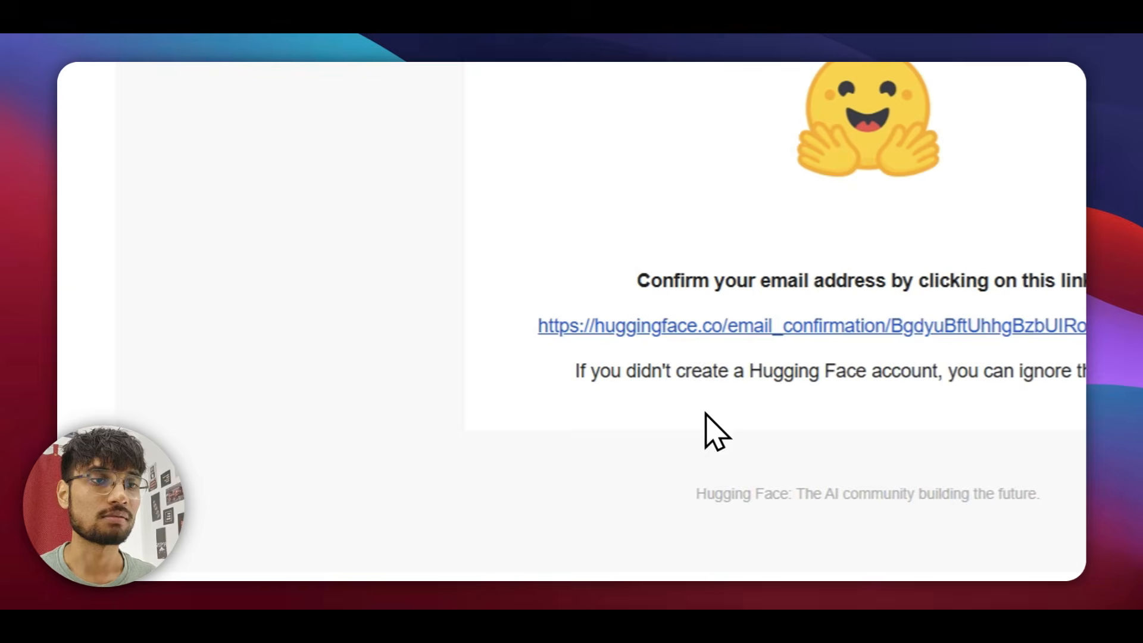
{"action": "left_click", "coordinate": [692, 332]}
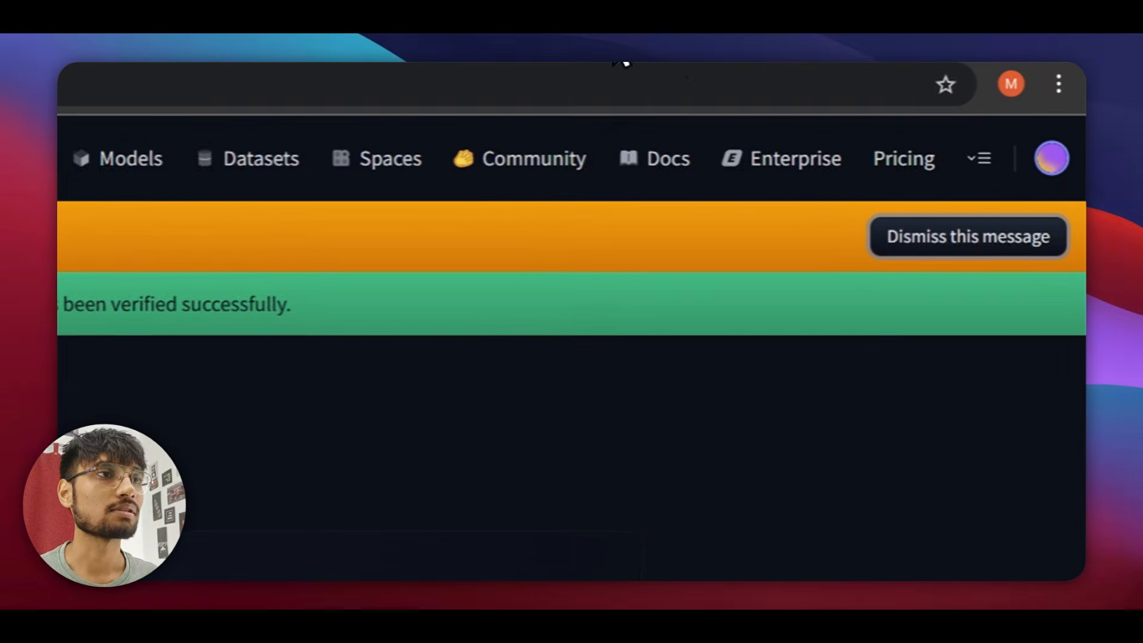
Reload the Access Tokens page and name a new fine-grained token 'test token'.
{"action": "left_click", "coordinate": [1003, 152]}
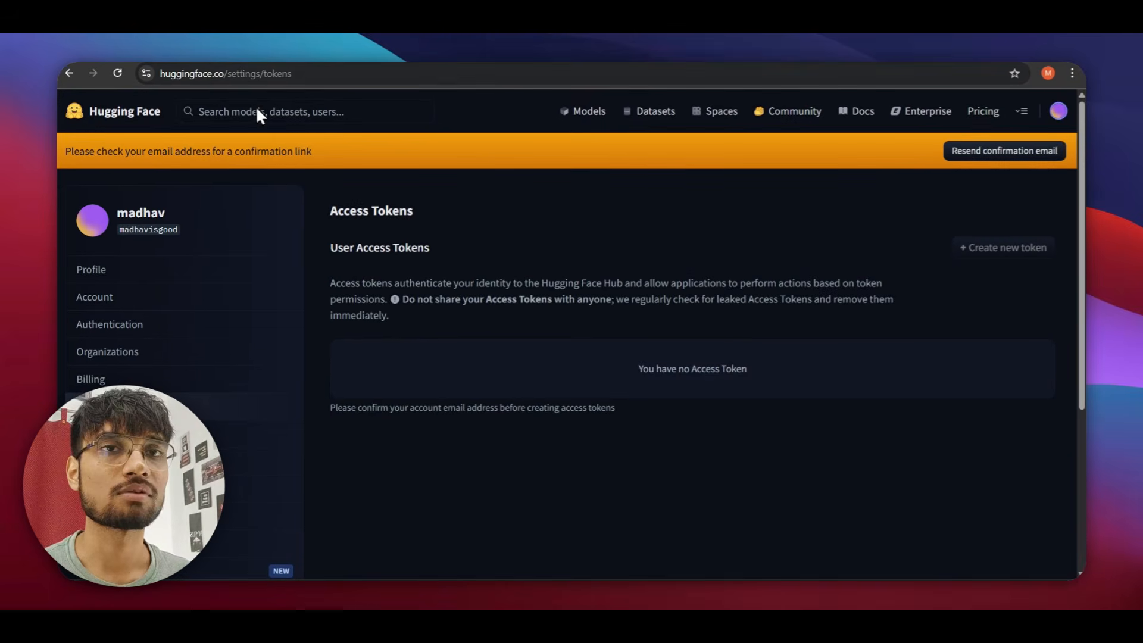
{"action": "left_click", "coordinate": [118, 73]}
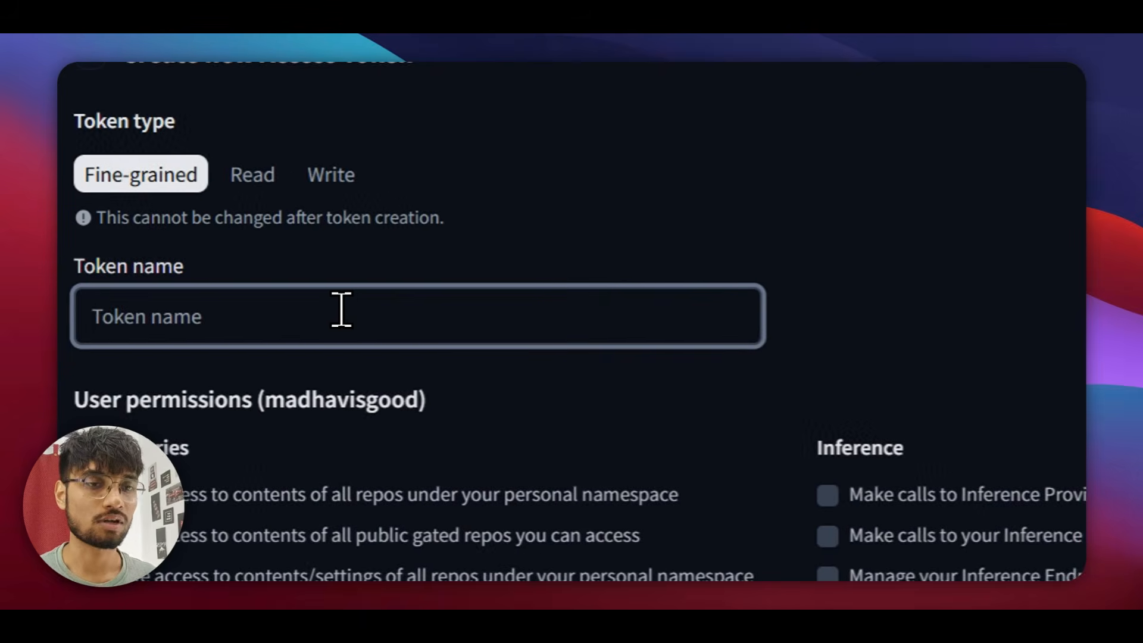
{"action": "type", "text": "tes"}
{"action": "type", "text": "okern"}
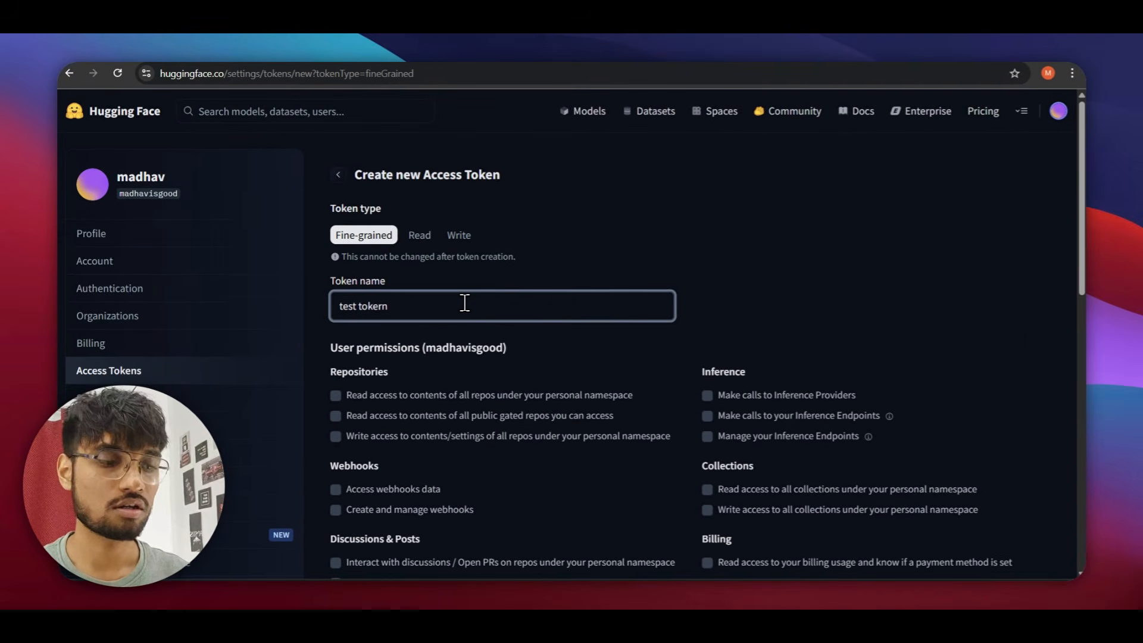
{"action": "key", "text": "BackSpace"}
{"action": "key", "text": "BackSpace"}
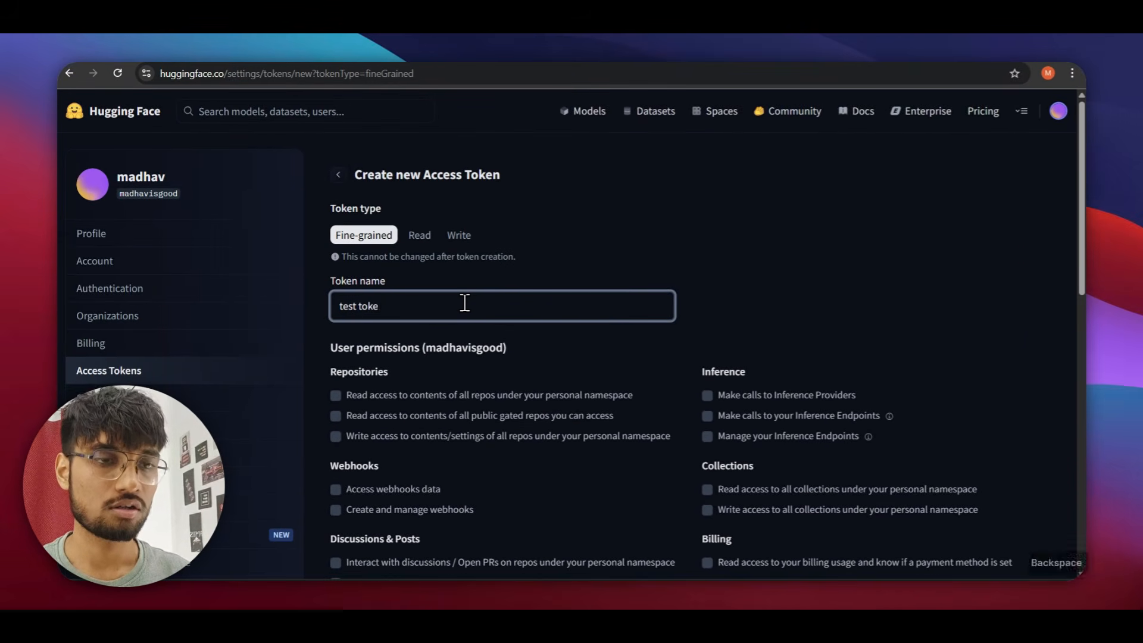
{"action": "scroll", "coordinate": [494, 315], "scroll_direction": "down", "scroll_amount": 3}
Grant personal repo read/write, gated repo read, and Inference Endpoints and Providers permissions.
{"action": "left_click", "coordinate": [334, 258]}
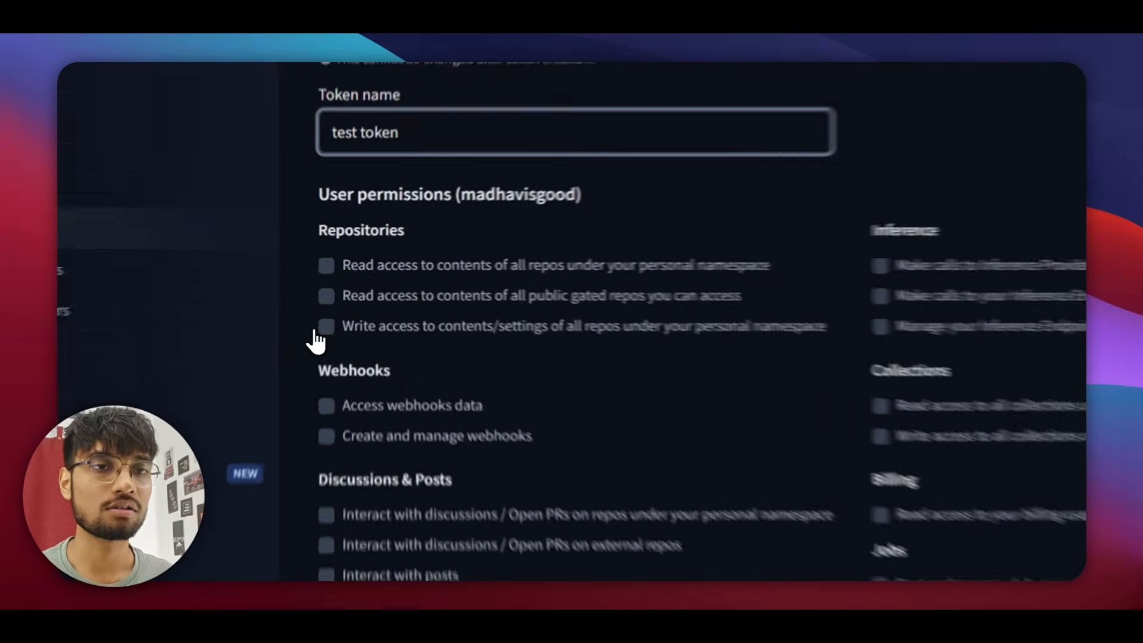
{"action": "left_click", "coordinate": [333, 299]}
{"action": "left_click", "coordinate": [318, 309]}
{"action": "left_click", "coordinate": [1039, 309]}
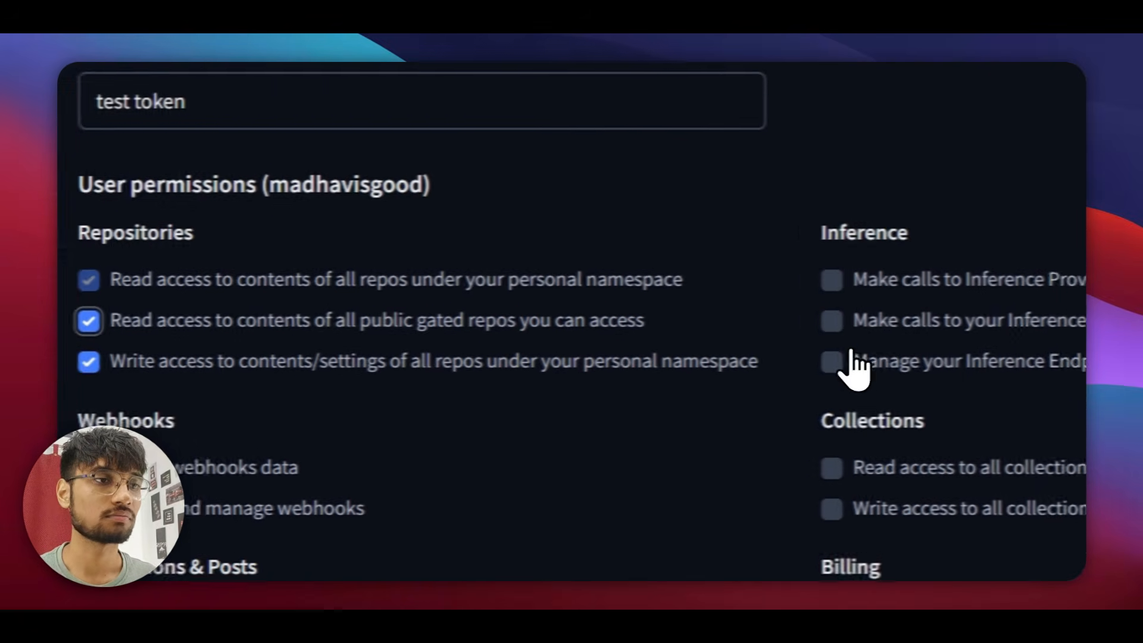
{"action": "left_click", "coordinate": [1038, 348]}
{"action": "left_click", "coordinate": [791, 283]}
{"action": "scroll", "coordinate": [788, 319], "scroll_direction": "down", "scroll_amount": 5}
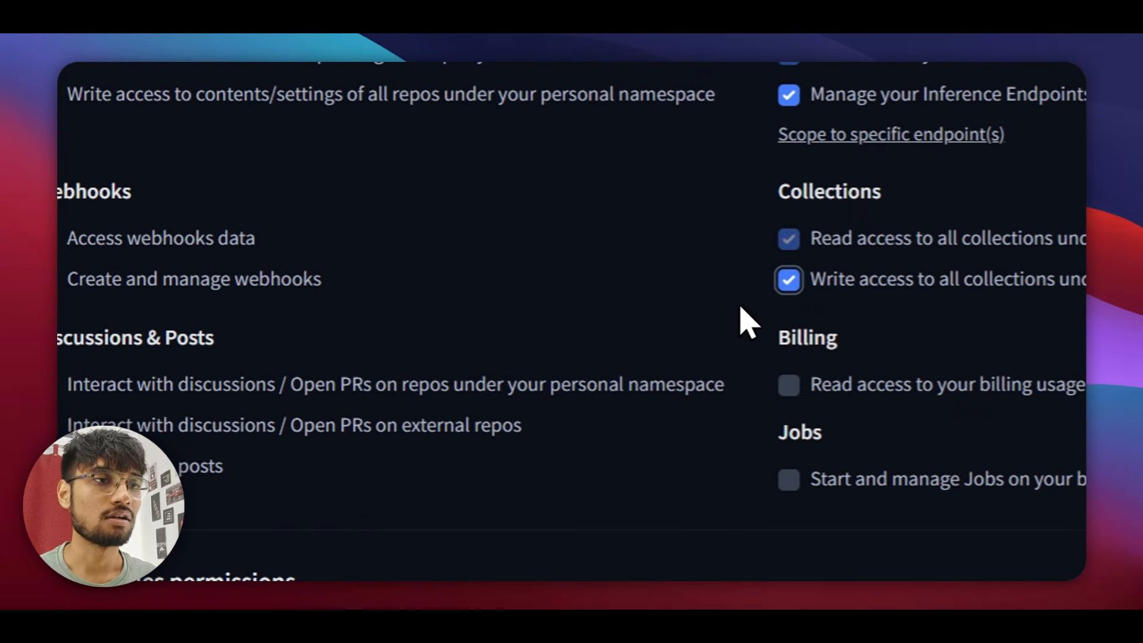
Add webhook, discussion, Jobs and billing permissions, then create and copy the token.
{"action": "left_click", "coordinate": [311, 180]}
{"action": "left_click", "coordinate": [310, 220]}
{"action": "left_click", "coordinate": [312, 365]}
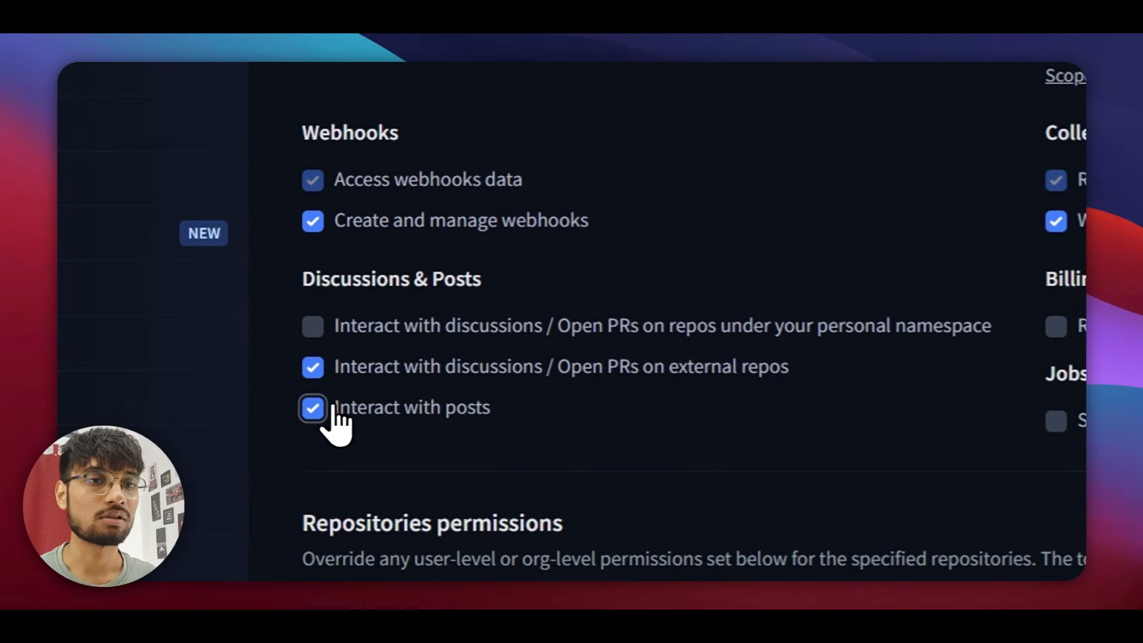
{"action": "left_click", "coordinate": [1055, 420]}
{"action": "left_click", "coordinate": [1055, 325]}
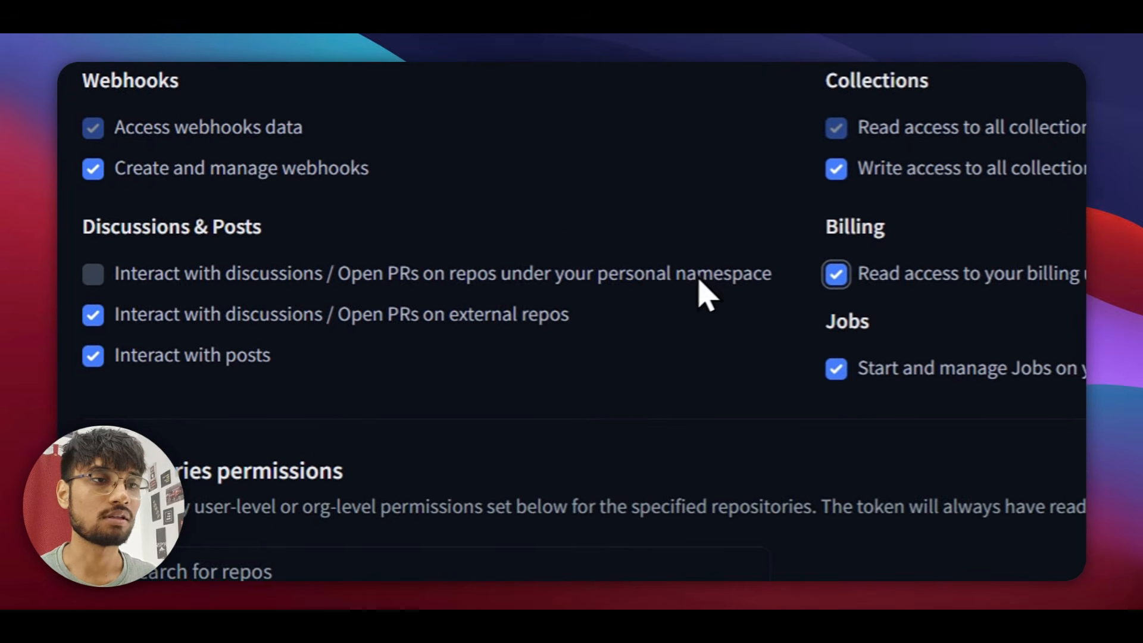
{"action": "left_click", "coordinate": [92, 274]}
{"action": "scroll", "coordinate": [577, 383], "scroll_direction": "down", "scroll_amount": 8}
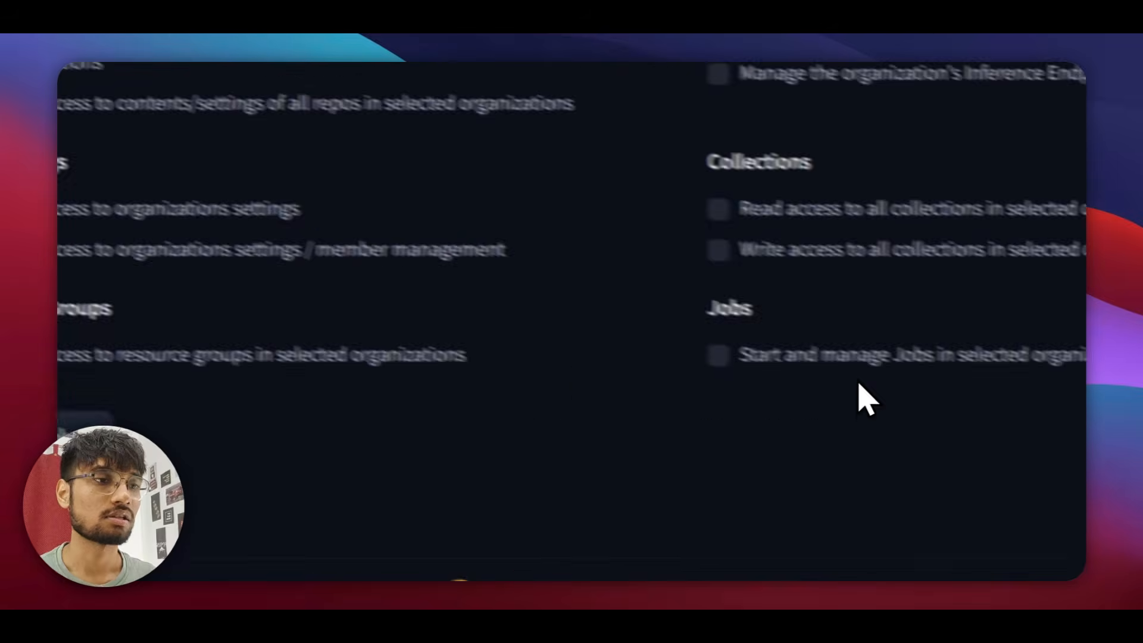
{"action": "scroll", "coordinate": [527, 485], "scroll_direction": "up", "scroll_amount": 5}
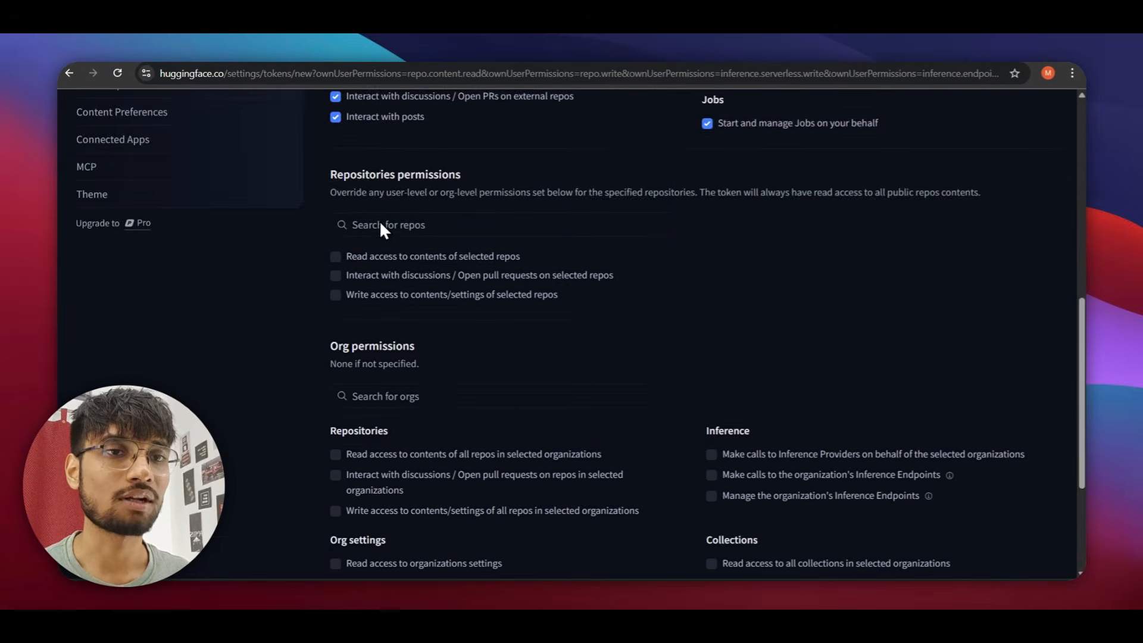
{"action": "scroll", "coordinate": [380, 298], "scroll_direction": "down", "scroll_amount": 4}
{"action": "left_click", "coordinate": [369, 474]}
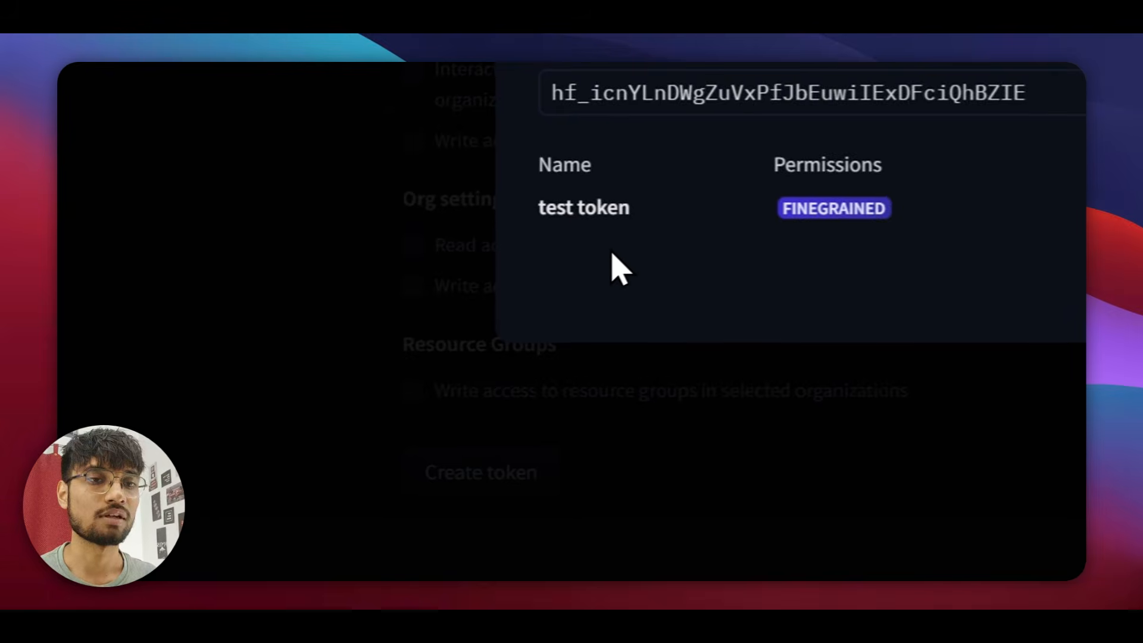
{"action": "left_click", "coordinate": [910, 283]}
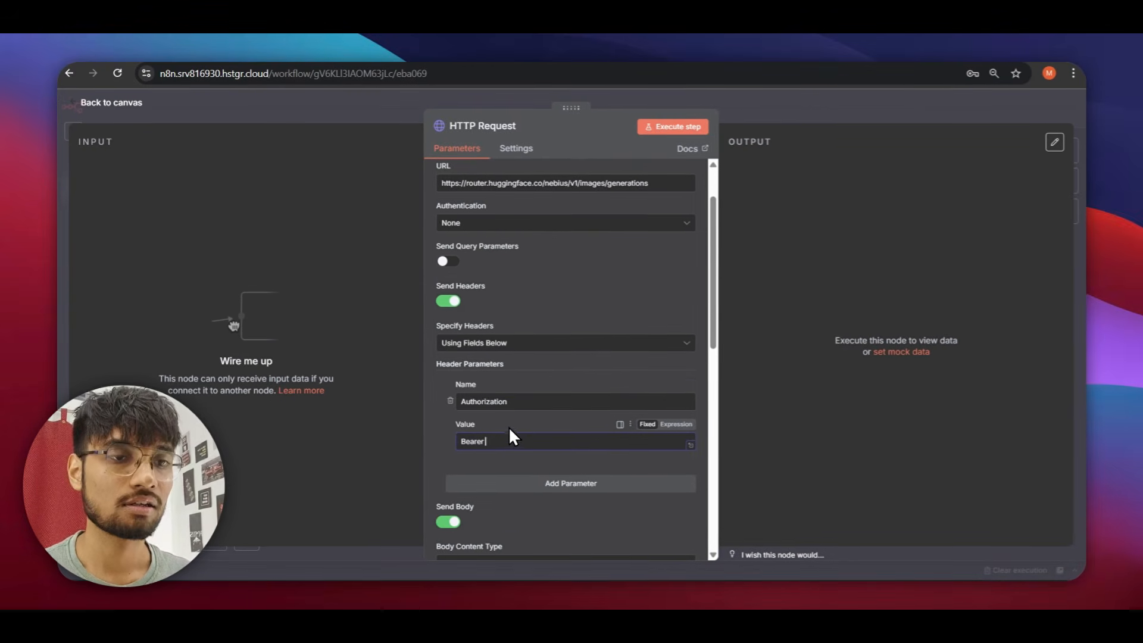
Paste the token after 'Bearer' and execute the HTTP Request, getting b64_json image data.
{"action": "key", "text": "ctrl+v"}
{"action": "scroll", "coordinate": [625, 434], "scroll_direction": "down", "scroll_amount": 10}
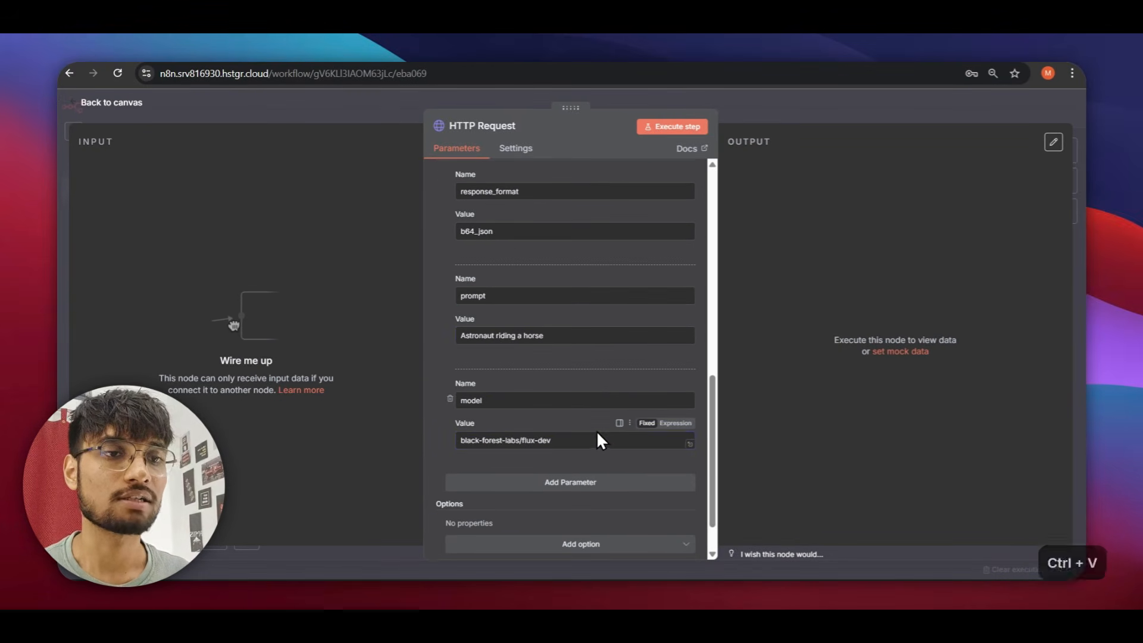
{"action": "scroll", "coordinate": [559, 444], "scroll_direction": "down", "scroll_amount": 2}
{"action": "scroll", "coordinate": [544, 447], "scroll_direction": "up", "scroll_amount": 2}
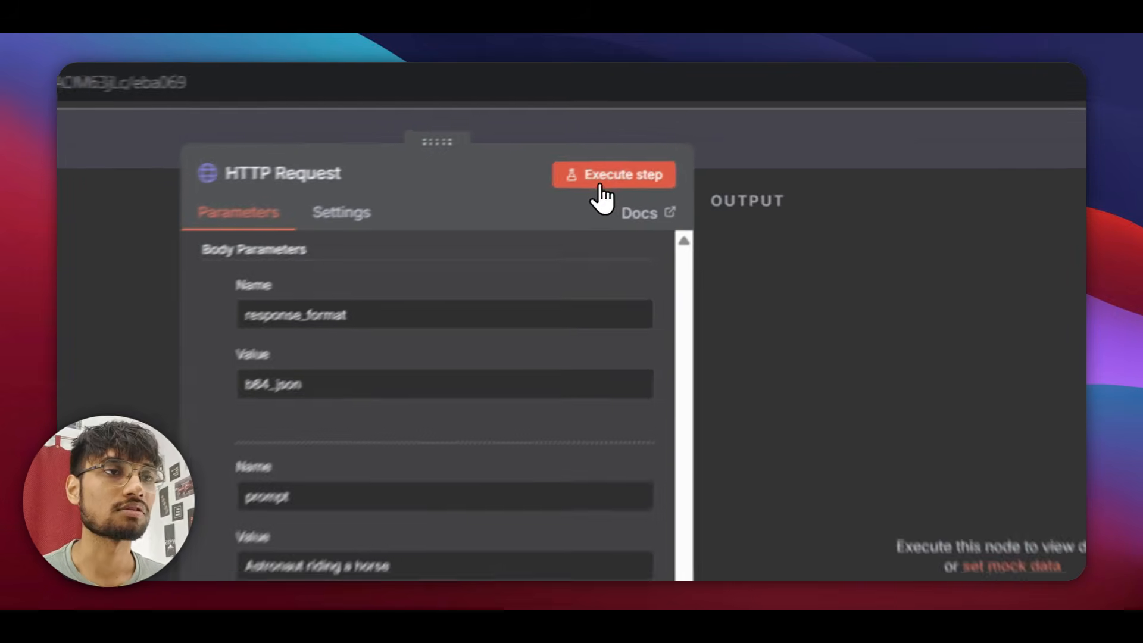
{"action": "left_click", "coordinate": [665, 128]}
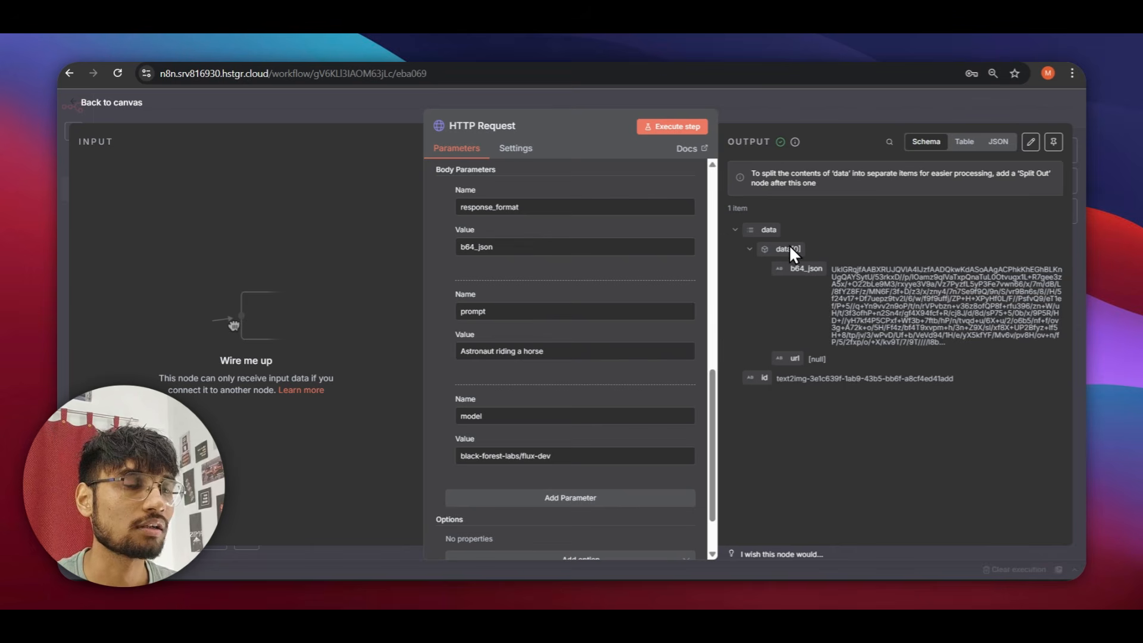
{"action": "scroll", "coordinate": [588, 434], "scroll_direction": "down", "scroll_amount": 2}
{"action": "scroll", "coordinate": [581, 394], "scroll_direction": "up", "scroll_amount": 4}
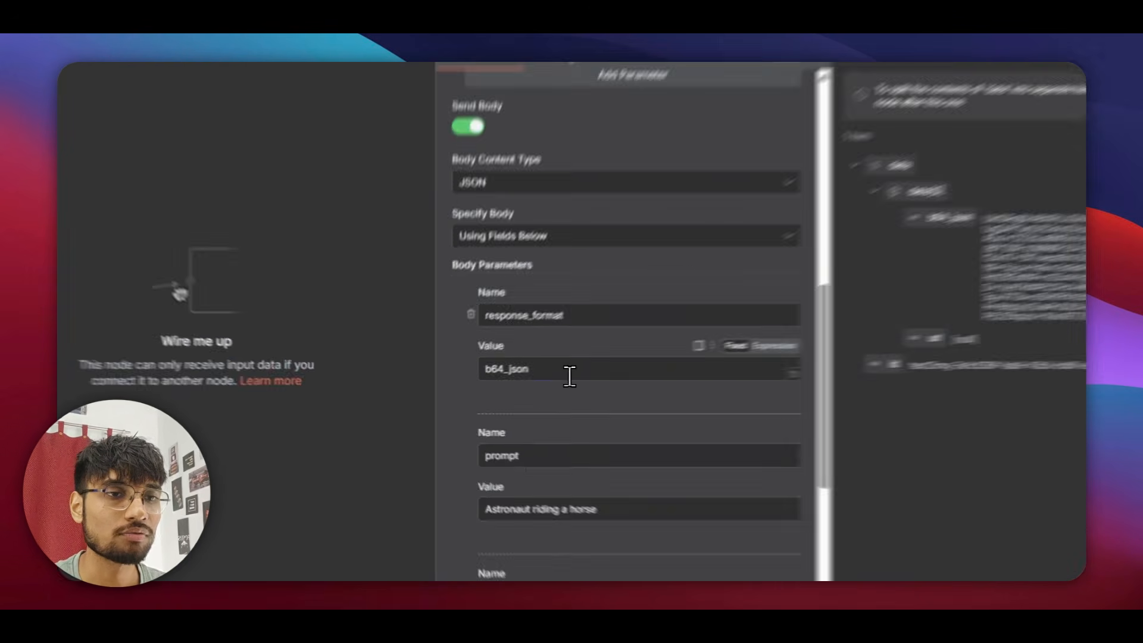
Change the response_format body value from b64_json to png.
{"action": "double_click", "coordinate": [473, 384]}
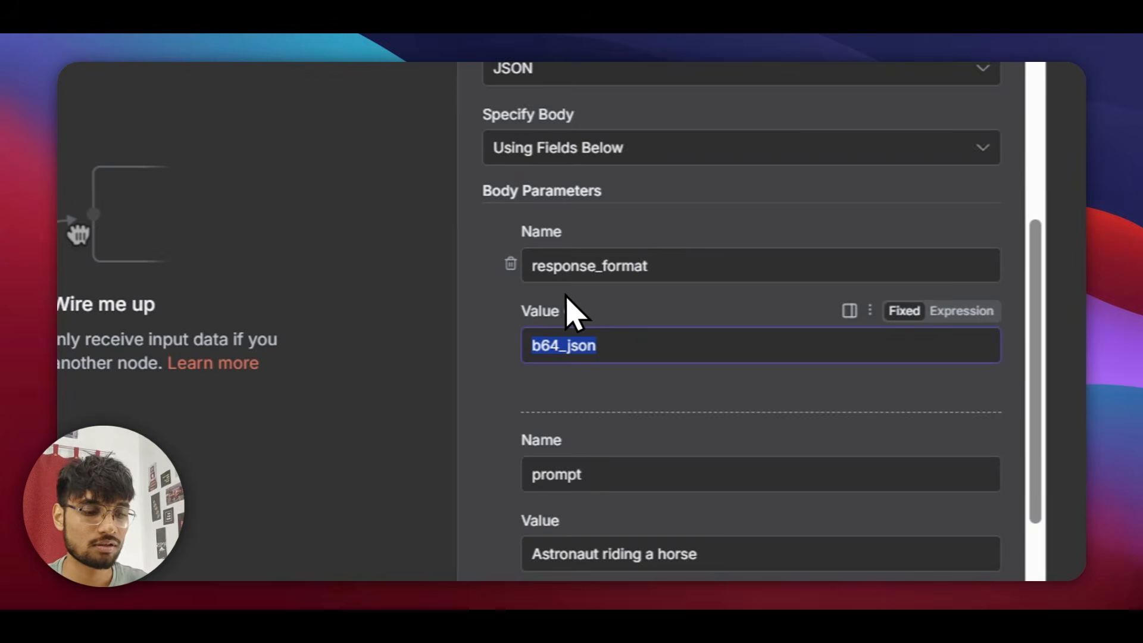
{"action": "type", "text": "prg"}
{"action": "key", "text": "Up"}
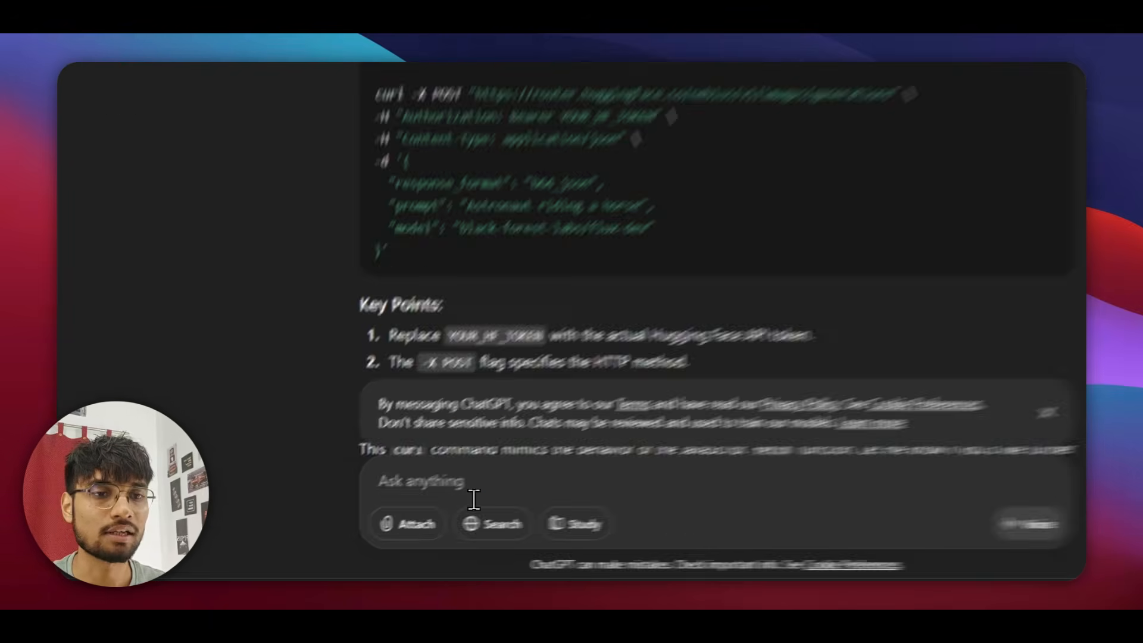
Ask ChatGPT to change the response format and copy the corrected curl with Accept: image/png.
{"action": "left_click", "coordinate": [389, 511]}
{"action": "type", "text": "can you chage the reposne"}
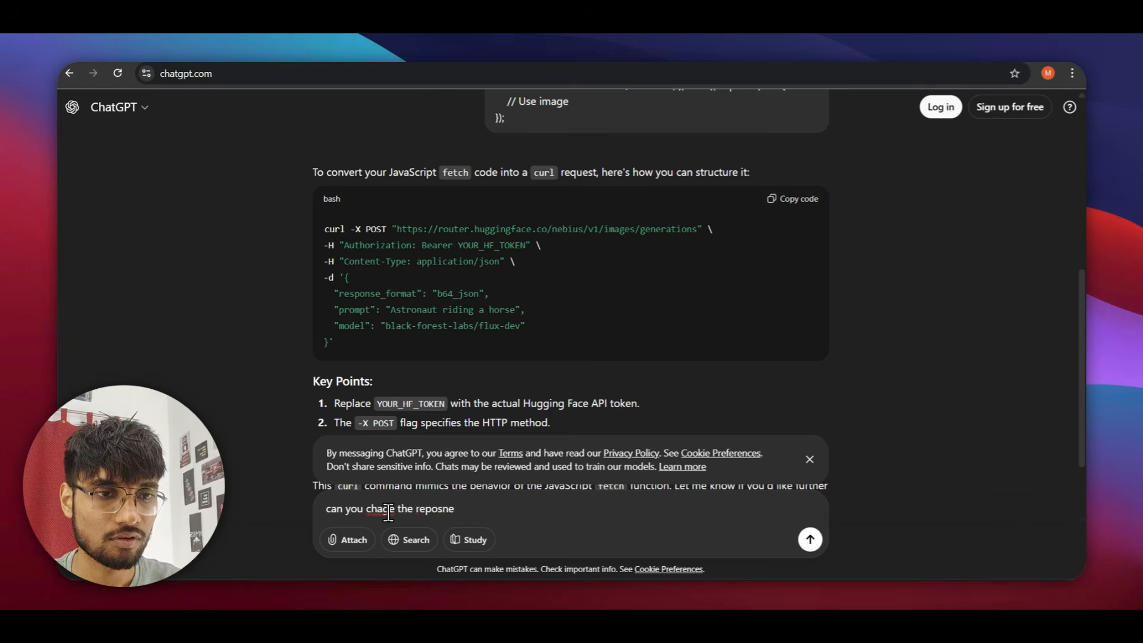
{"action": "key", "text": "BackSpace"}
{"action": "key", "text": "BackSpace"}
{"action": "key", "text": "BackSpace"}
{"action": "type", "text": "nse format"}
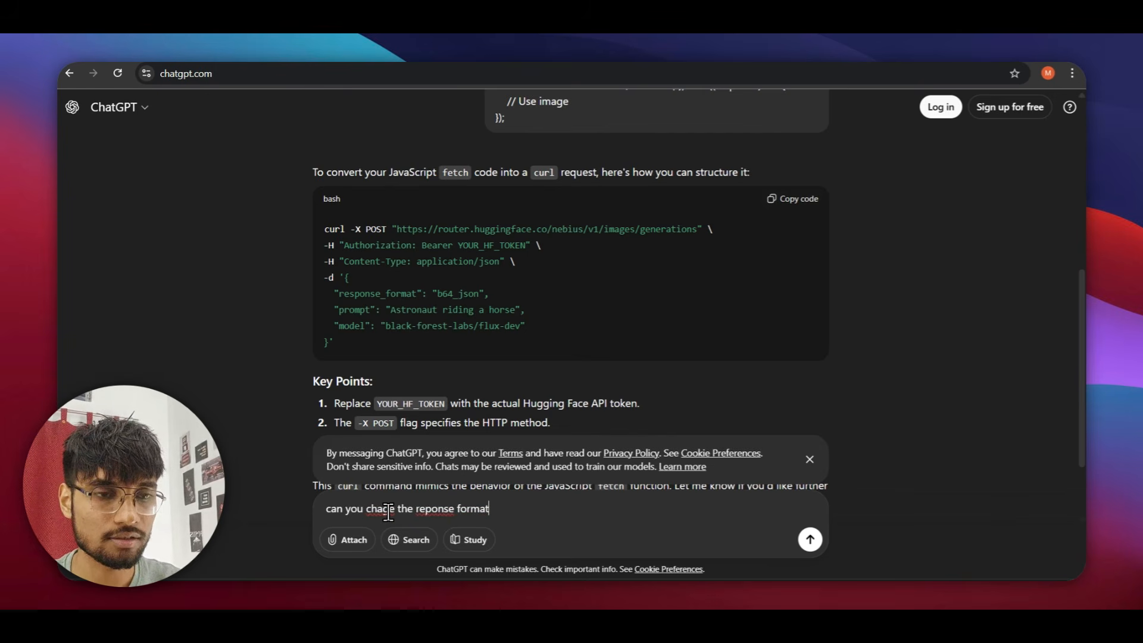
{"action": "key", "text": "Return"}
{"action": "scroll", "coordinate": [499, 359], "scroll_direction": "down", "scroll_amount": 10}
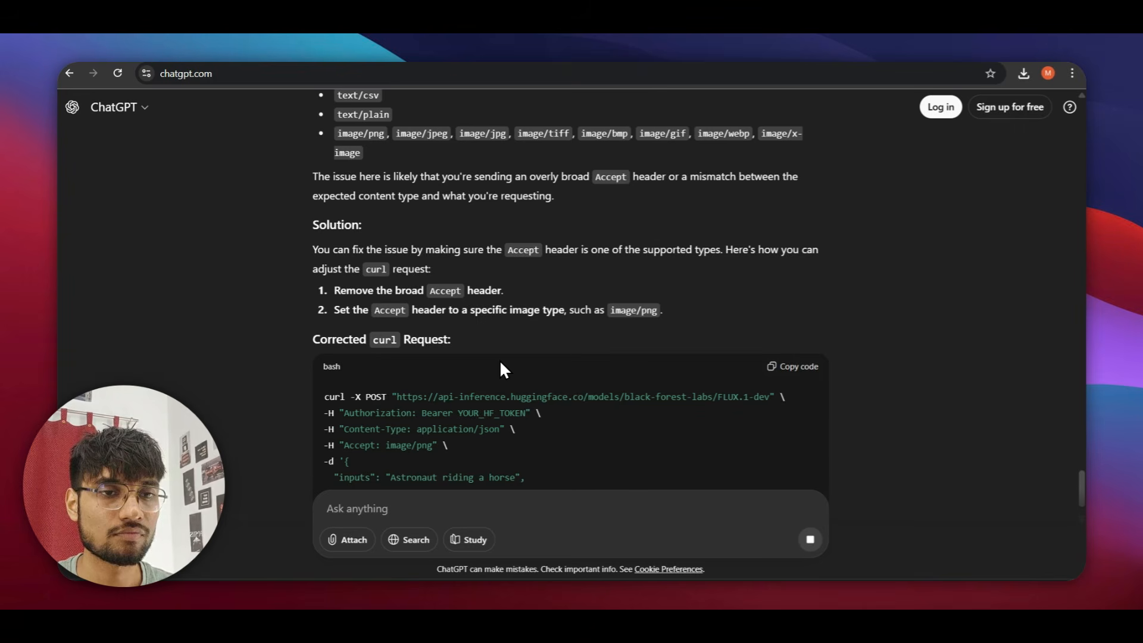
{"action": "scroll", "coordinate": [726, 372], "scroll_direction": "down", "scroll_amount": 5}
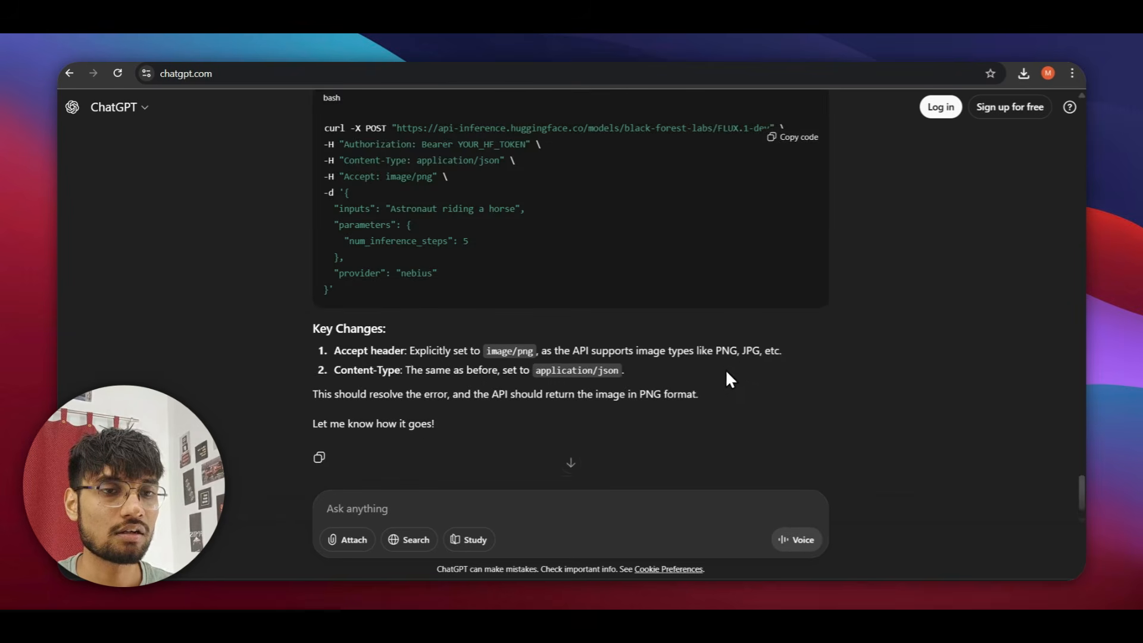
{"action": "scroll", "coordinate": [749, 309], "scroll_direction": "up", "scroll_amount": 5}
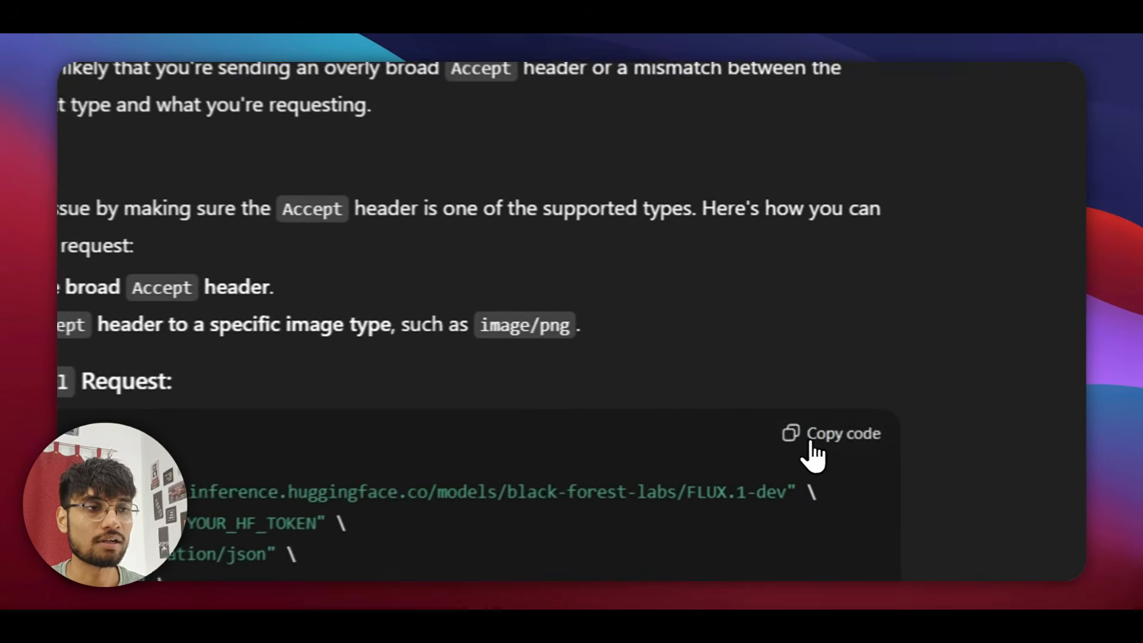
{"action": "left_click", "coordinate": [801, 393]}
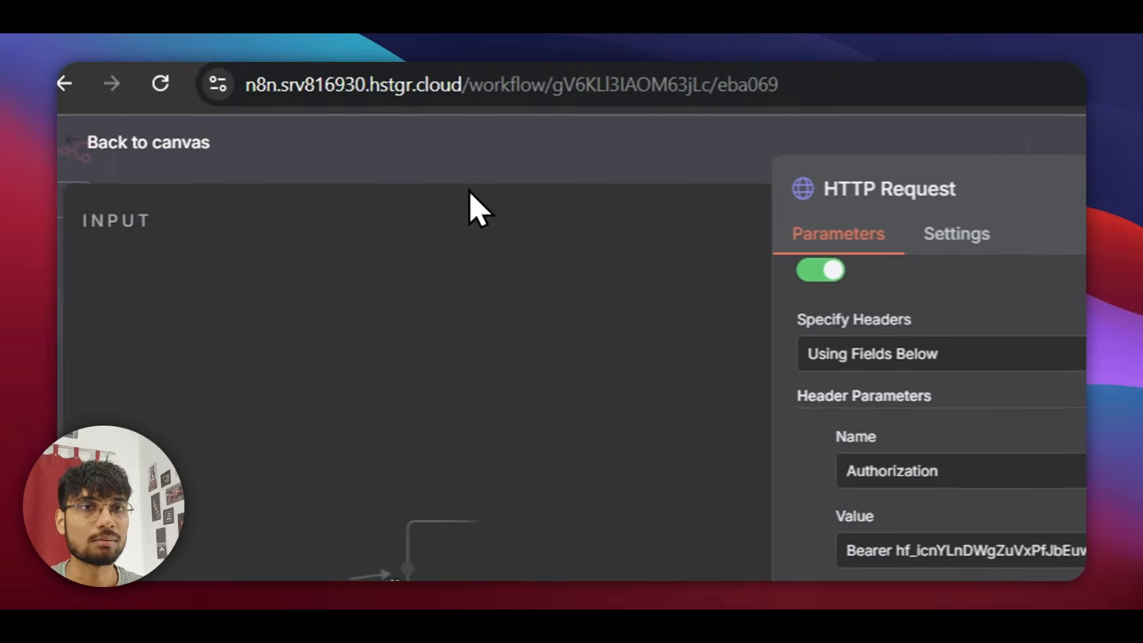
Re-import the corrected curl command into the HTTP Request node, replacing the existing command.
{"action": "scroll", "coordinate": [704, 262], "scroll_direction": "up", "scroll_amount": 5}
{"action": "scroll", "coordinate": [690, 244], "scroll_direction": "up", "scroll_amount": 3}
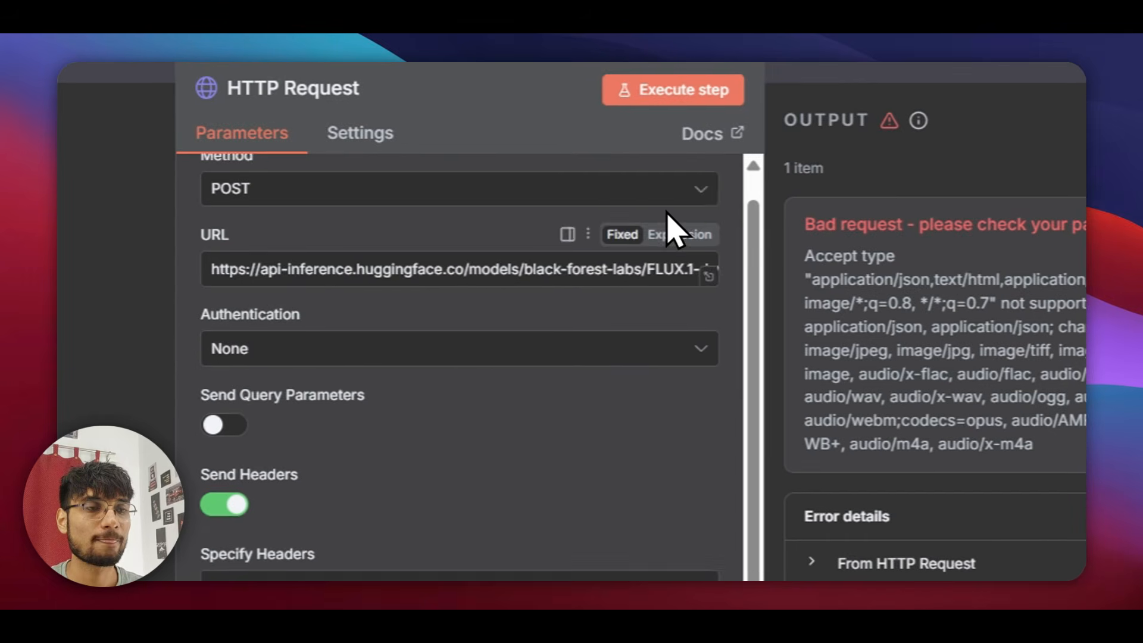
{"action": "left_click", "coordinate": [672, 178]}
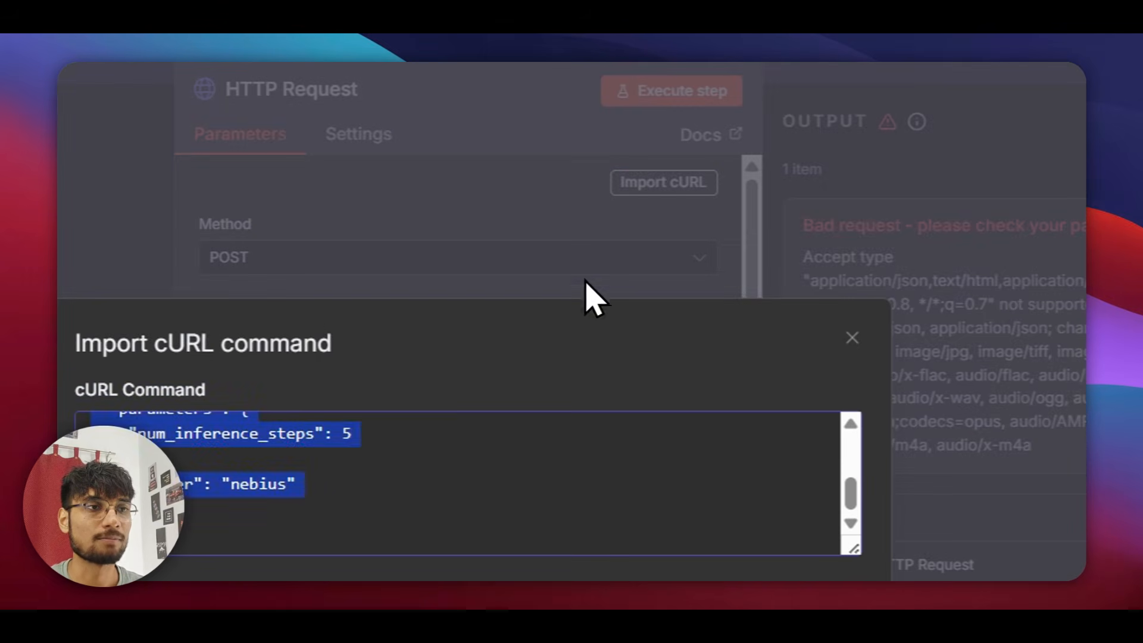
{"action": "left_click", "coordinate": [472, 434]}
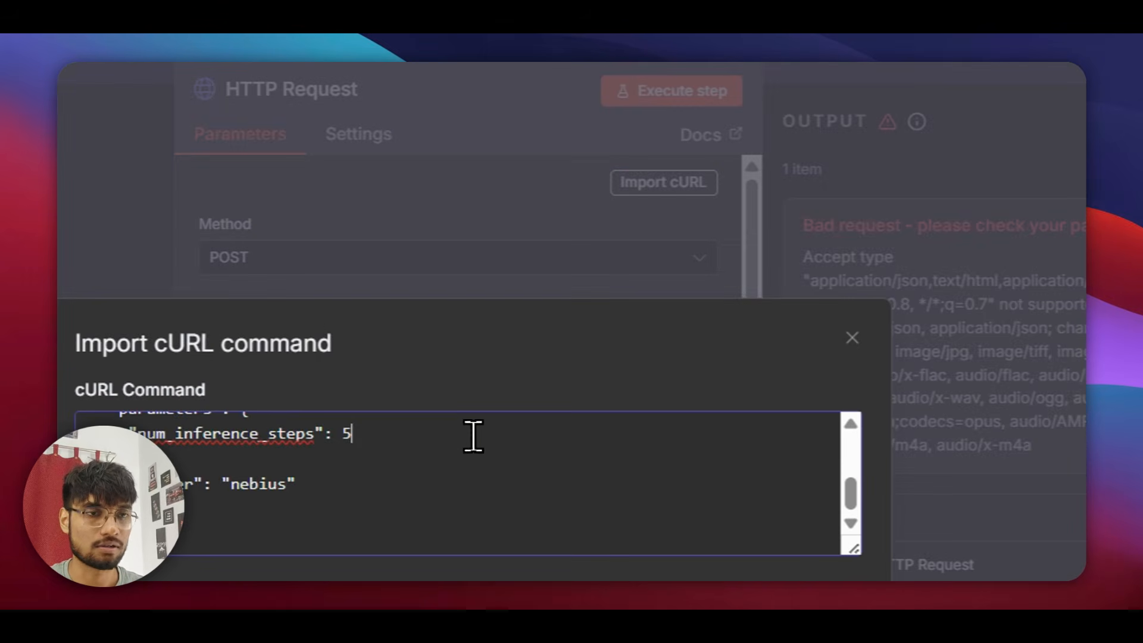
{"action": "key", "text": "ctrl+a"}
{"action": "key", "text": "ctrl+v"}
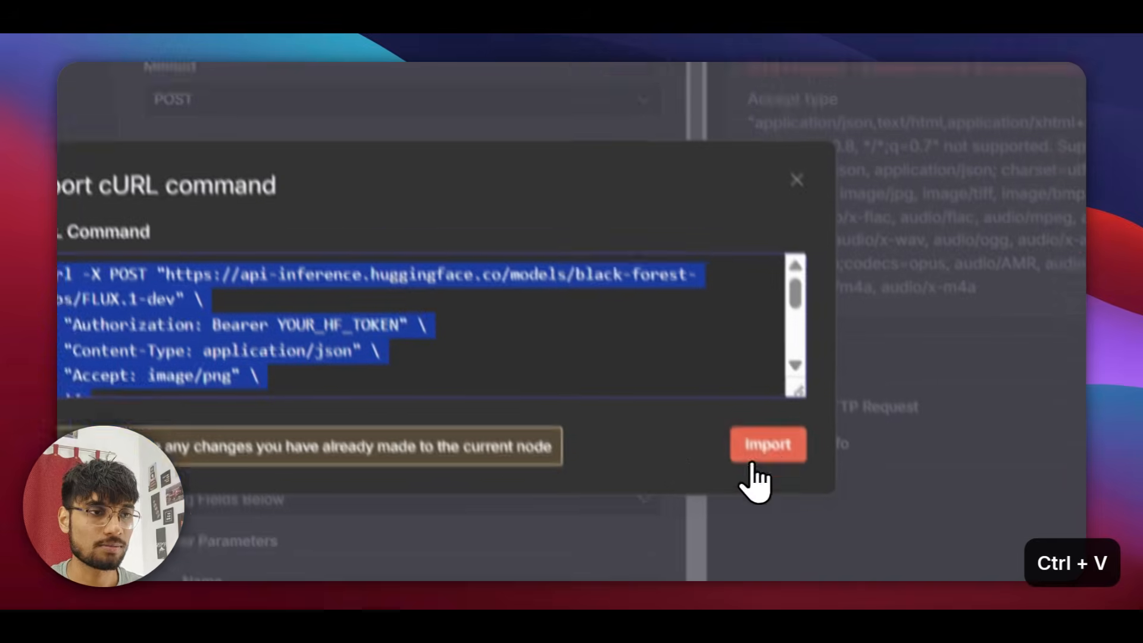
{"action": "left_click", "coordinate": [752, 462]}
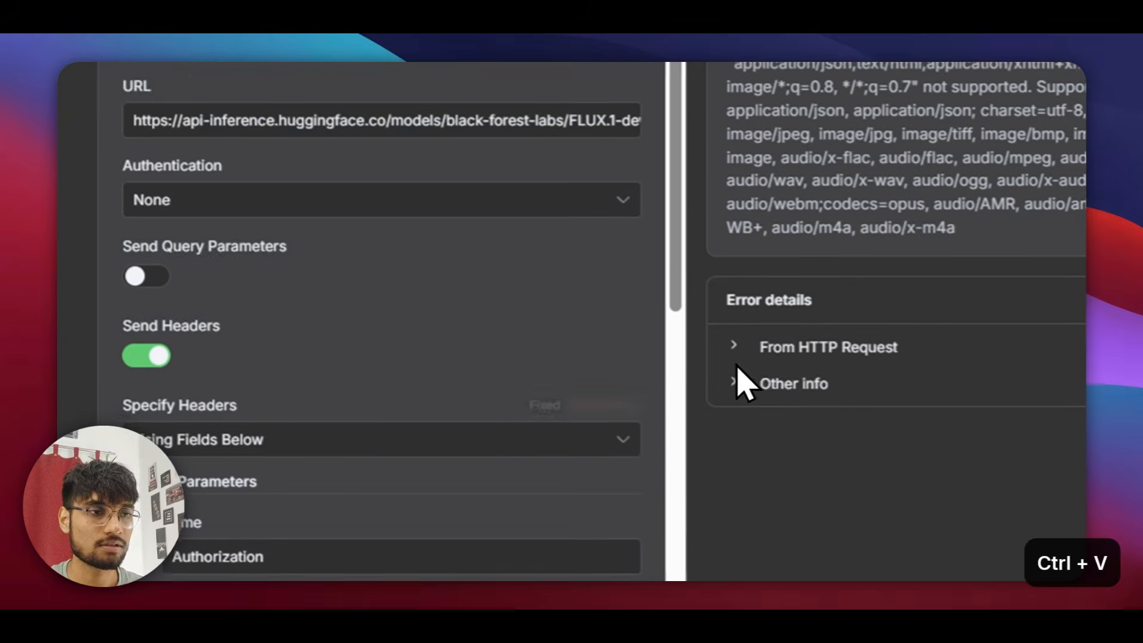
Replace YOUR_HF_TOKEN in the Bearer header with the Hugging Face token and run the node.
{"action": "scroll", "coordinate": [566, 454], "scroll_direction": "down", "scroll_amount": 8}
{"action": "left_click_drag", "start_coordinate": [416, 182], "coordinate": [530, 182]}
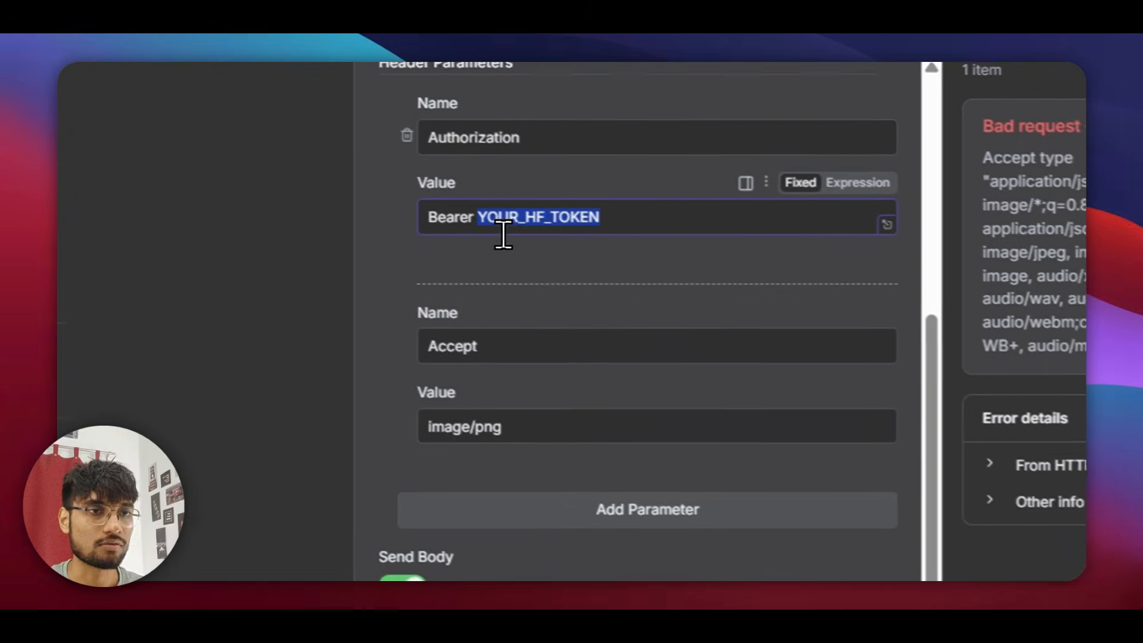
{"action": "key", "text": "BackSpace"}
{"action": "key", "text": "super+v"}
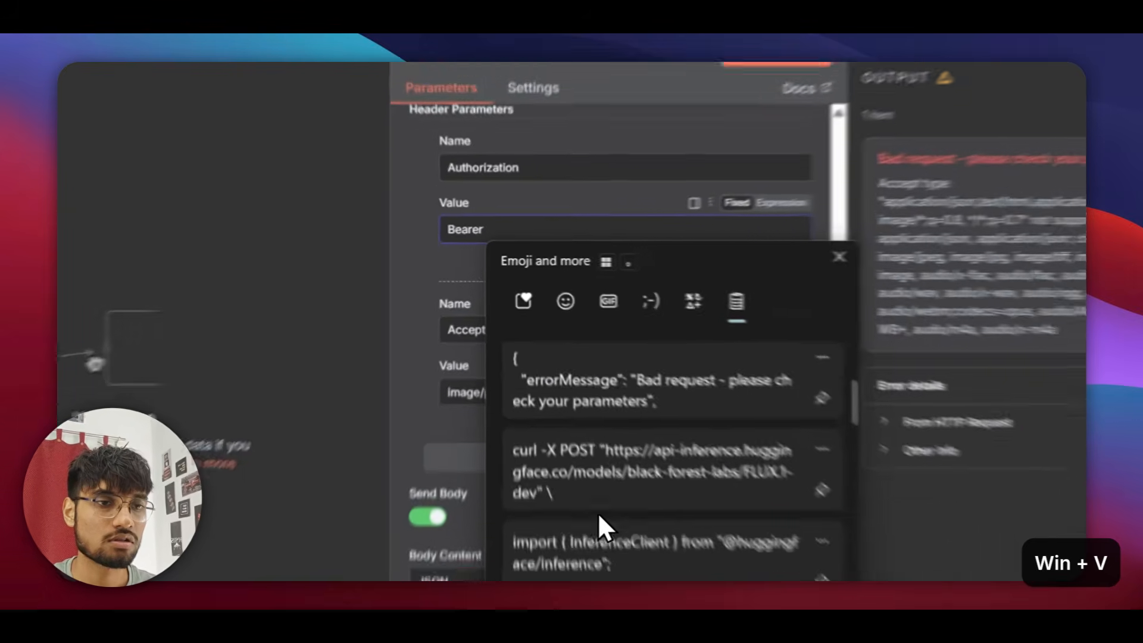
{"action": "scroll", "coordinate": [651, 559], "scroll_direction": "down", "scroll_amount": 3}
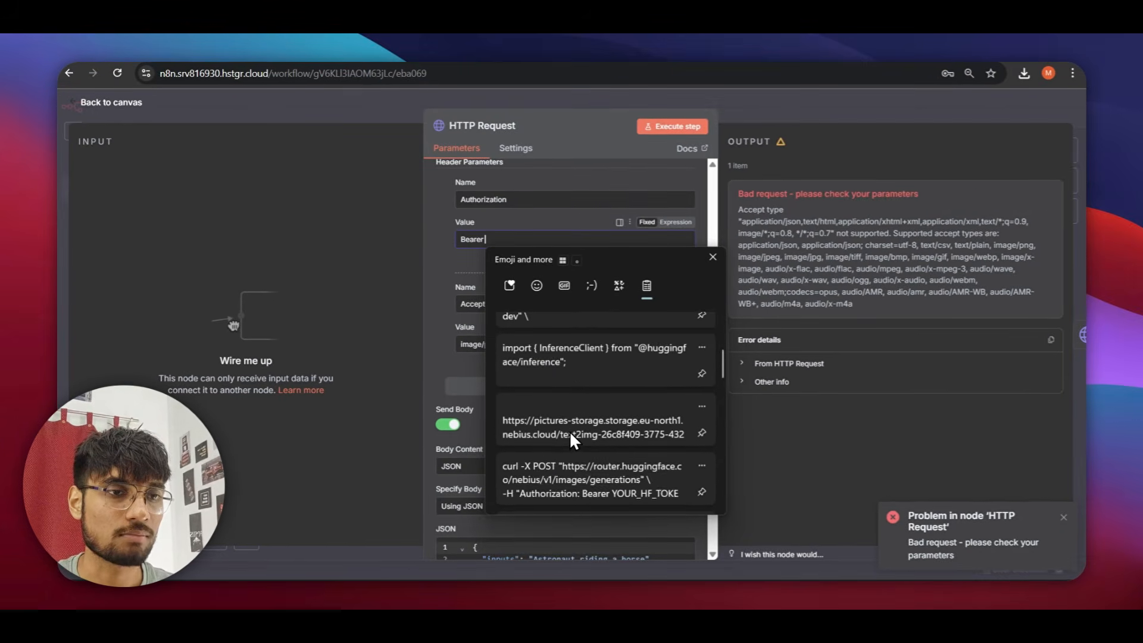
{"action": "scroll", "coordinate": [569, 431], "scroll_direction": "down", "scroll_amount": 2}
{"action": "left_click", "coordinate": [577, 435]}
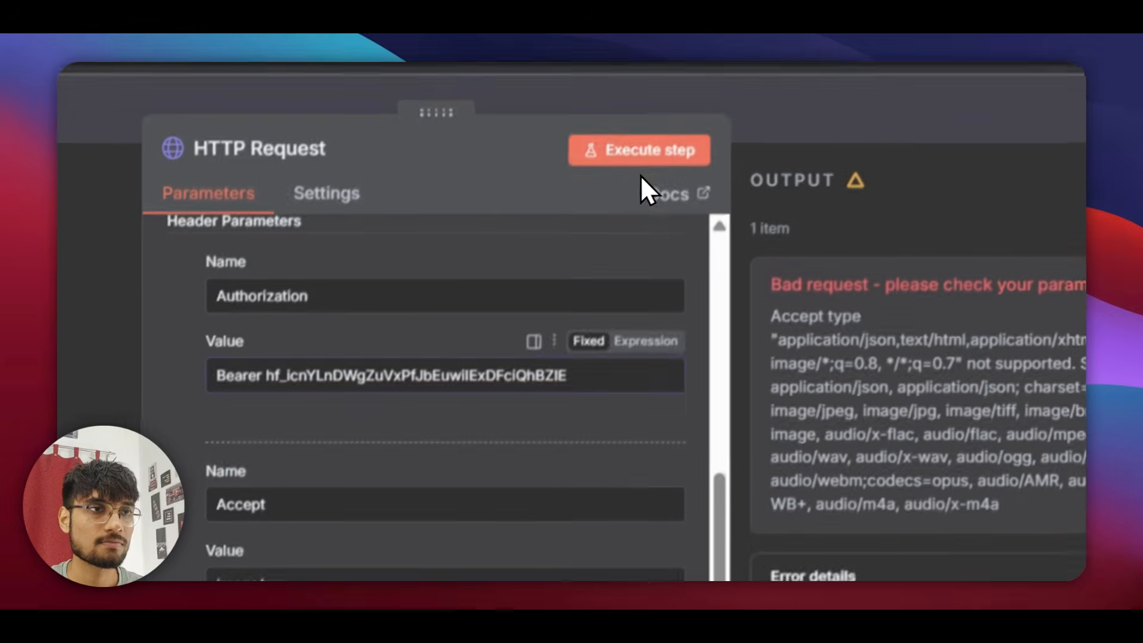
{"action": "left_click", "coordinate": [628, 193]}
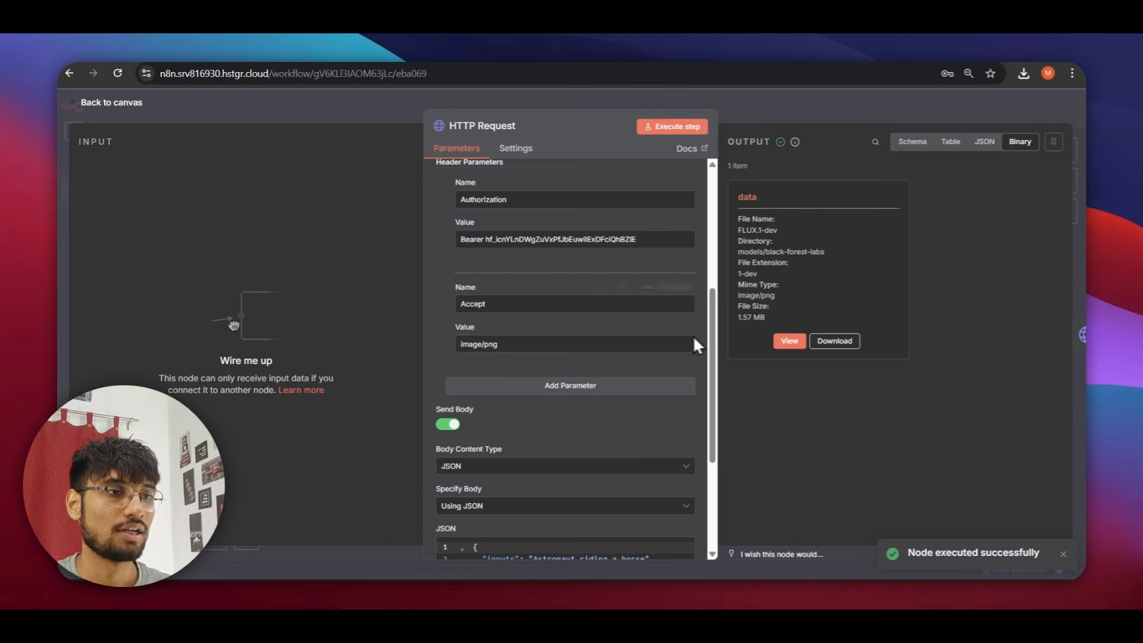
View the output PNG and highlight the 'Astronaut riding a horse' prompt in the JSON body.
{"action": "left_click", "coordinate": [785, 342]}
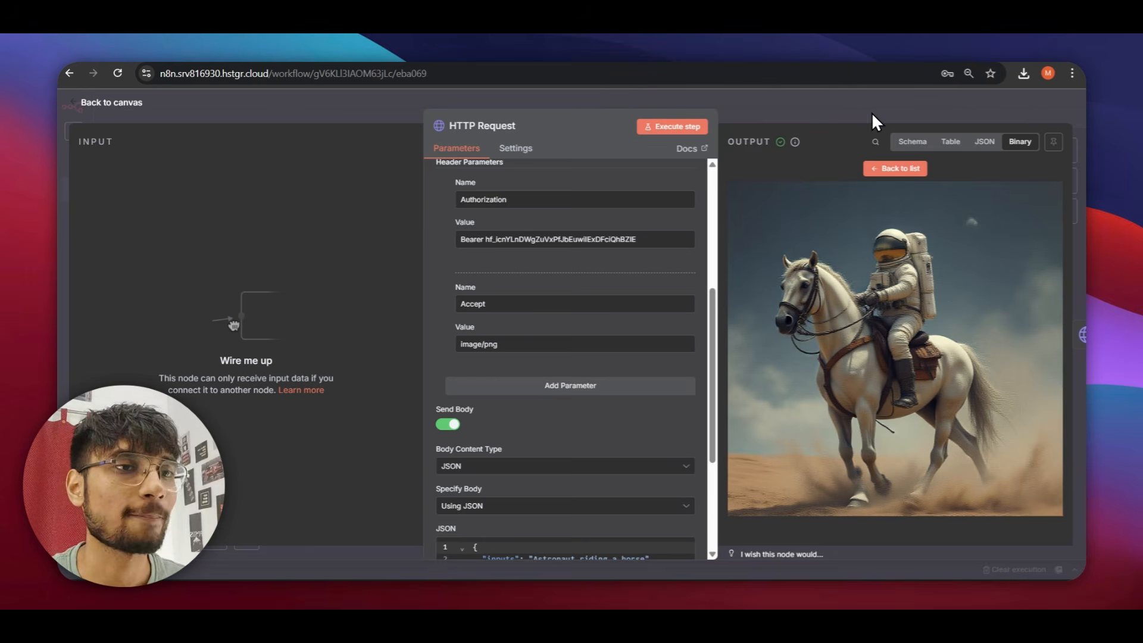
{"action": "scroll", "coordinate": [658, 323], "scroll_direction": "down", "scroll_amount": 5}
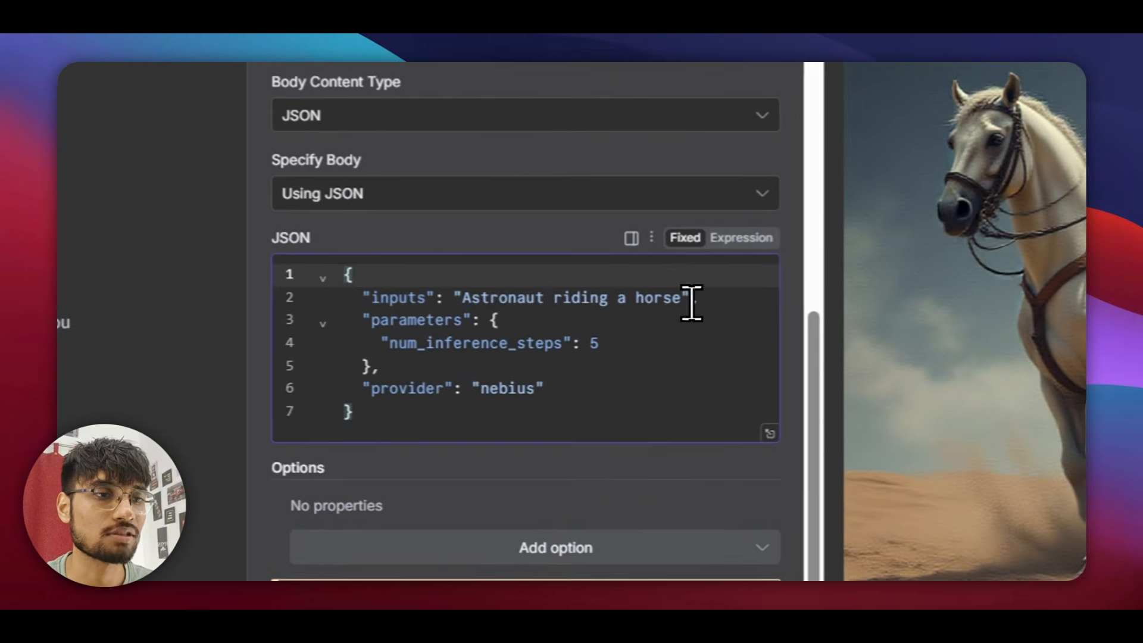
{"action": "left_click_drag", "start_coordinate": [684, 298], "coordinate": [583, 298]}
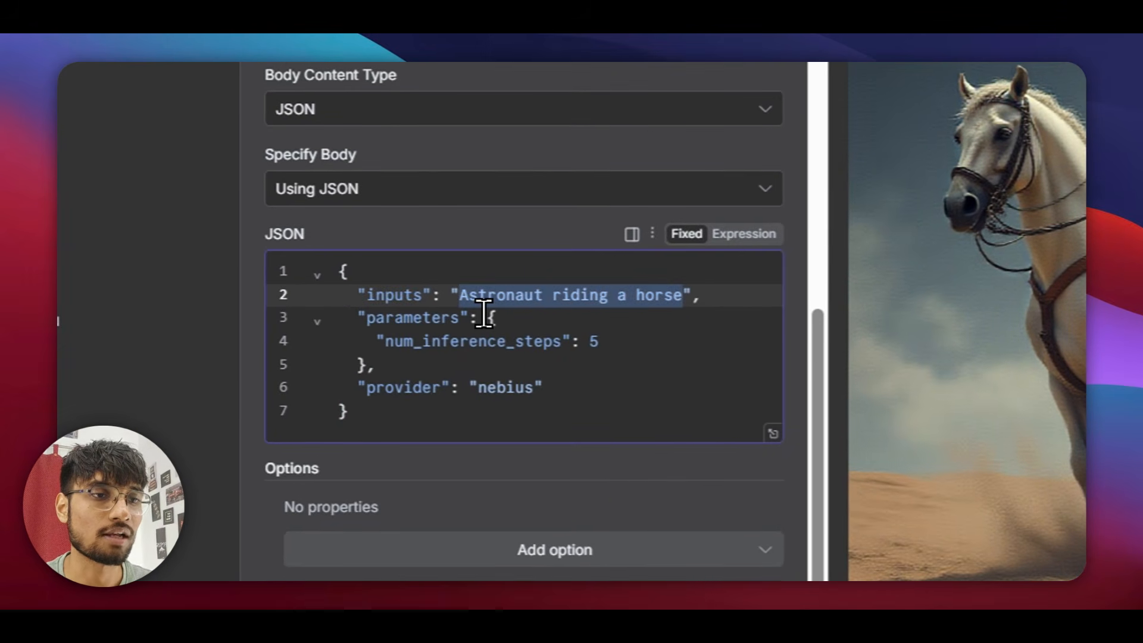
{"action": "left_click", "coordinate": [607, 373]}
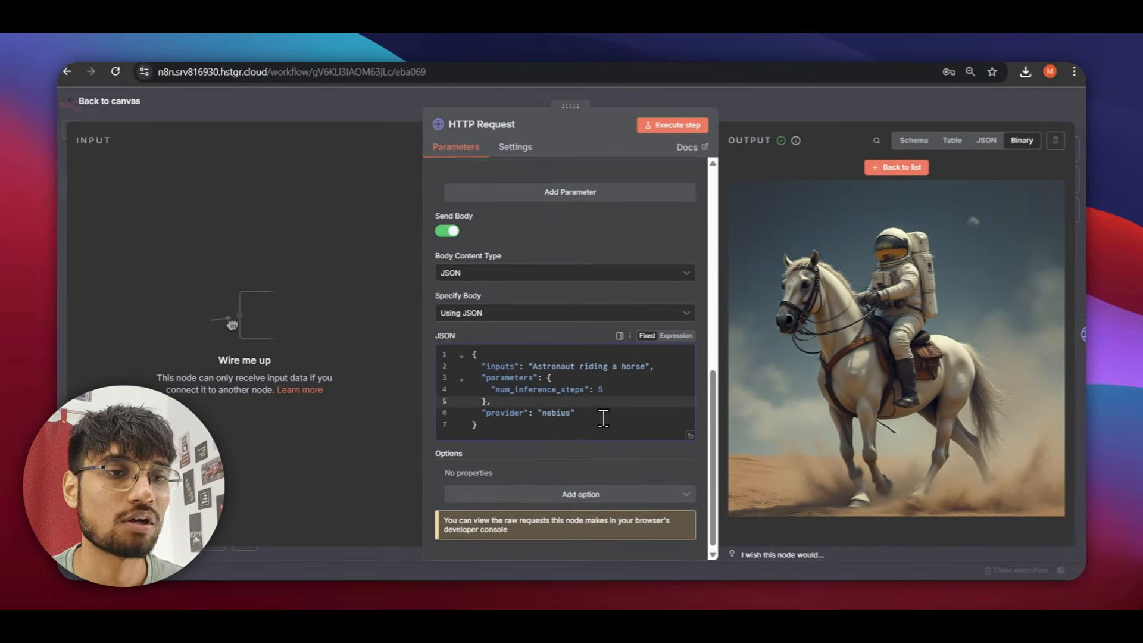
{"action": "scroll", "coordinate": [588, 417], "scroll_direction": "up", "scroll_amount": 3}
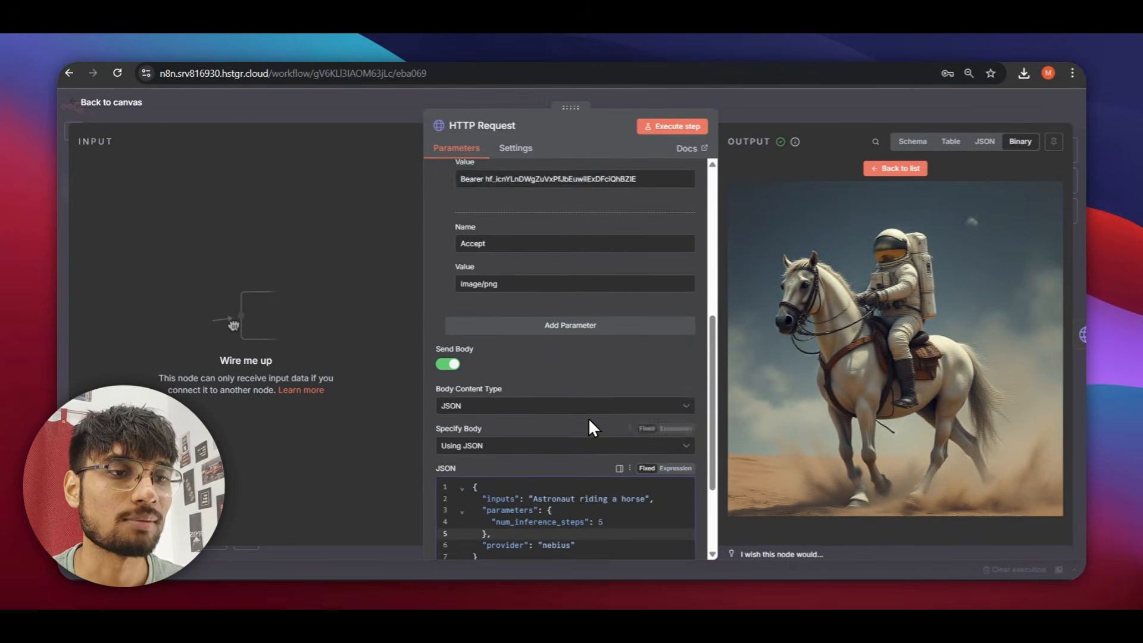
{"action": "scroll", "coordinate": [589, 420], "scroll_direction": "down", "scroll_amount": 3}
{"action": "left_click_drag", "start_coordinate": [649, 365], "coordinate": [533, 365]}
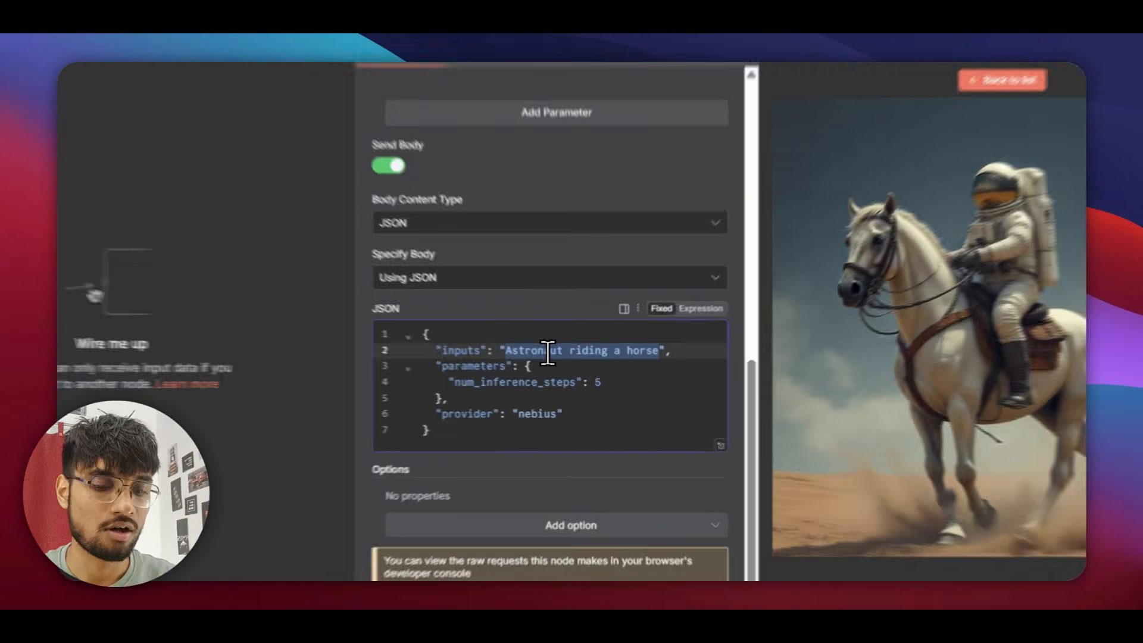
Change the inputs prompt to 'f1 car on road between traffic'.
{"action": "type", "text": "f1 car"}
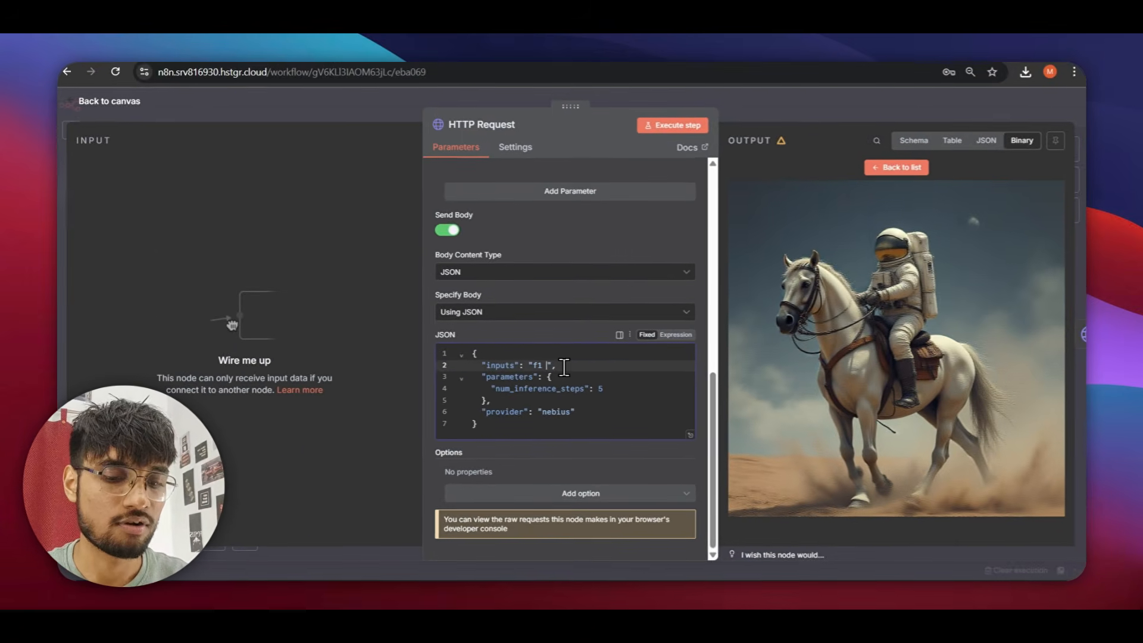
{"action": "type", "text": " on roa"}
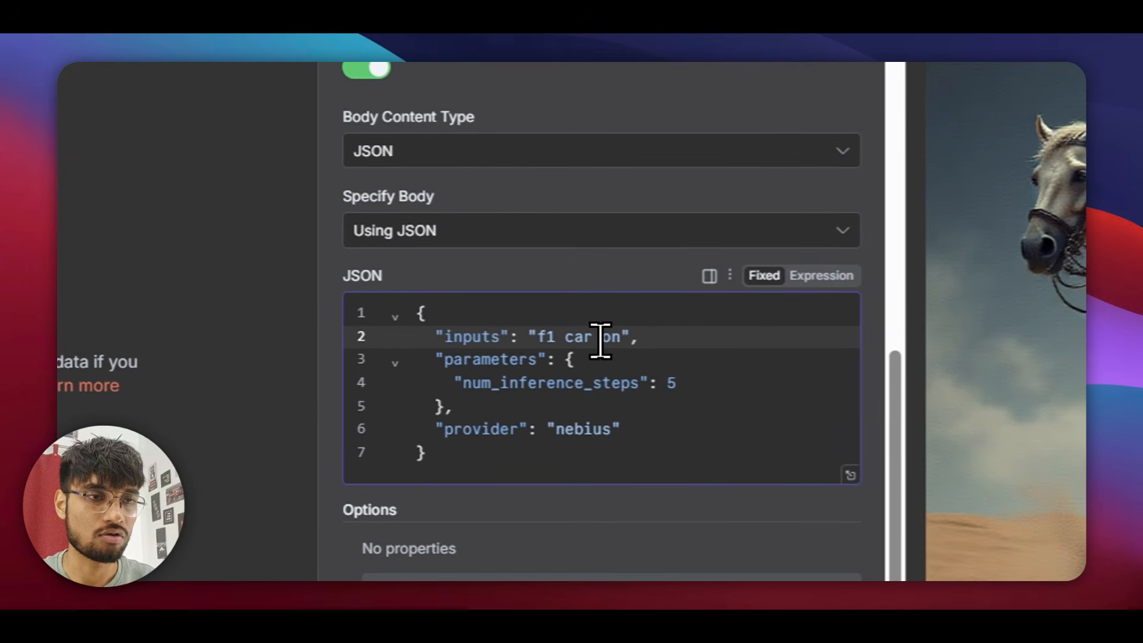
{"action": "key", "text": "BackSpace"}
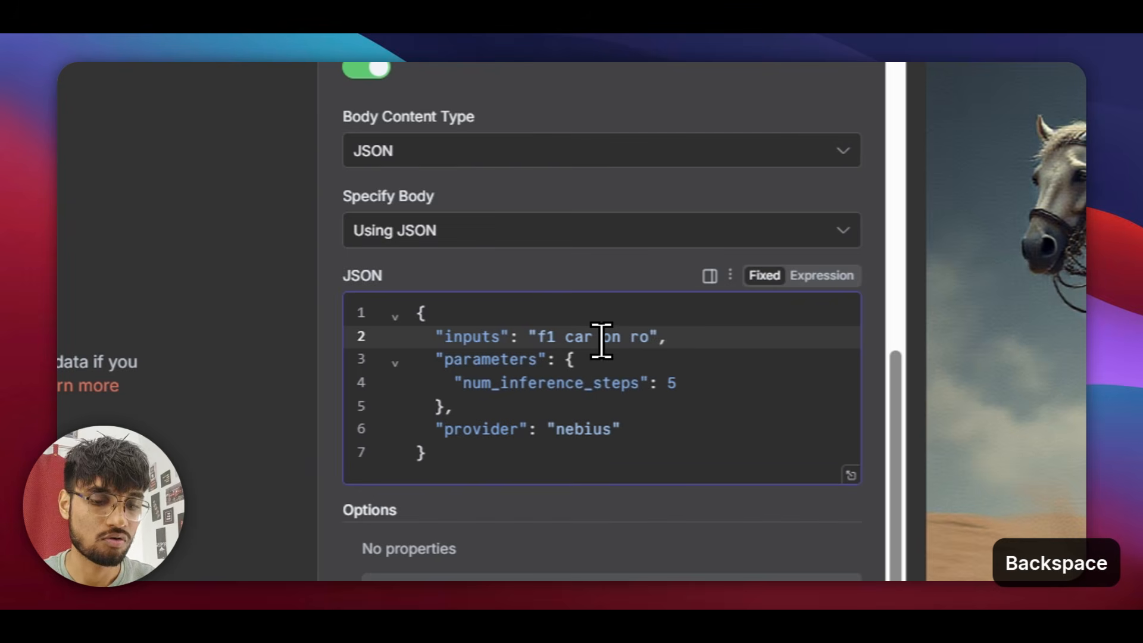
{"action": "type", "text": "ad w"}
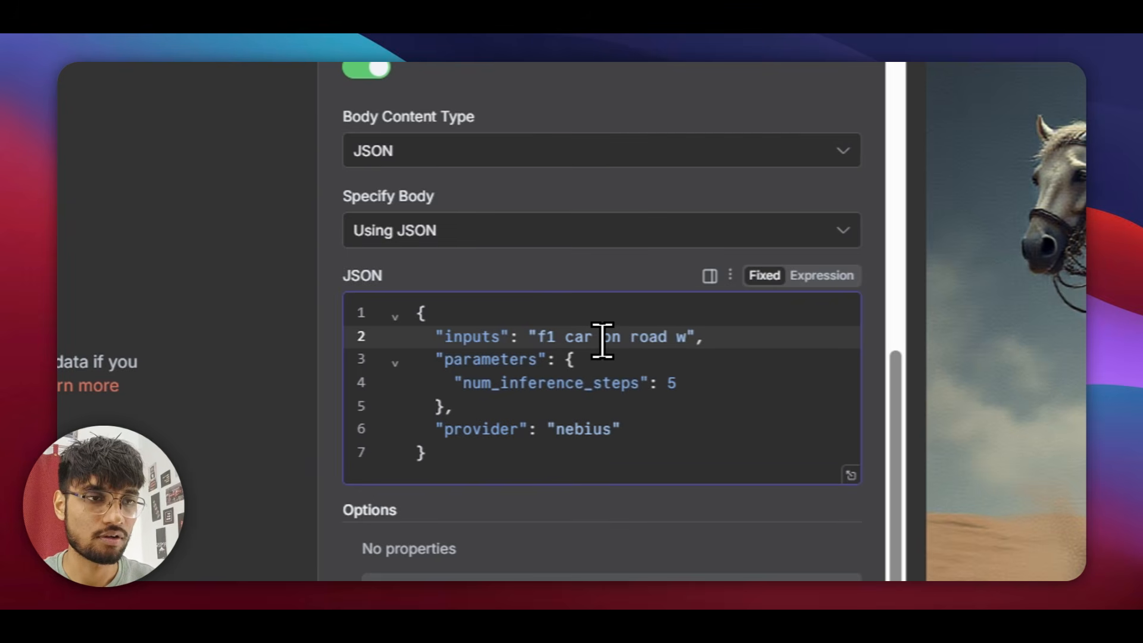
{"action": "key", "text": "BackSpace"}
{"action": "type", "text": "between tra"}
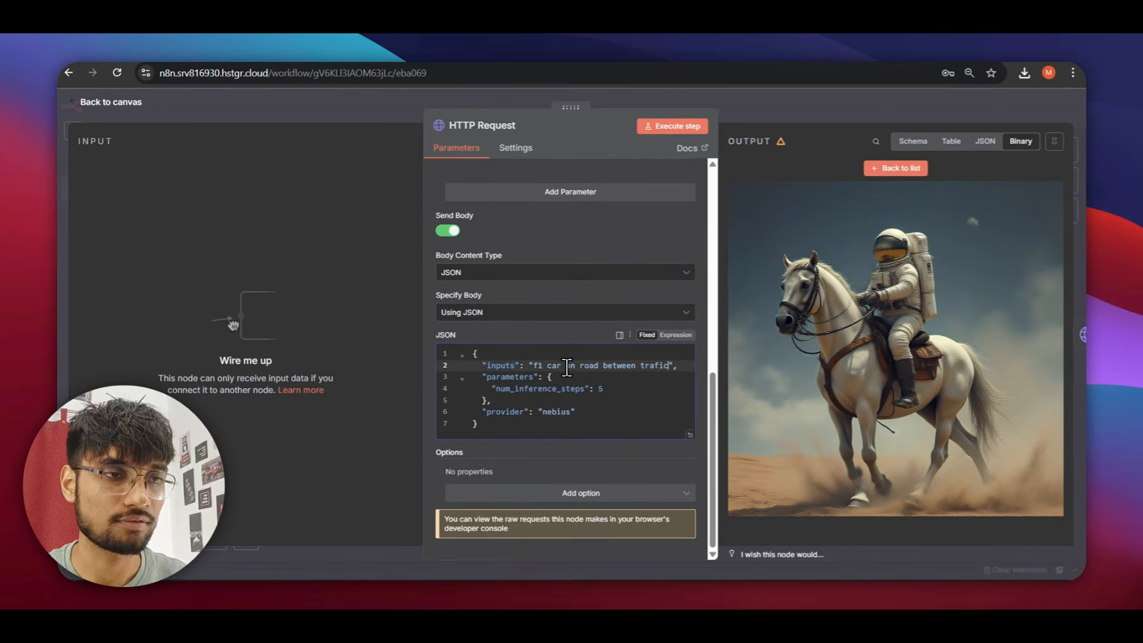
{"action": "type", "text": "fg"}
{"action": "key", "text": "BackSpace"}
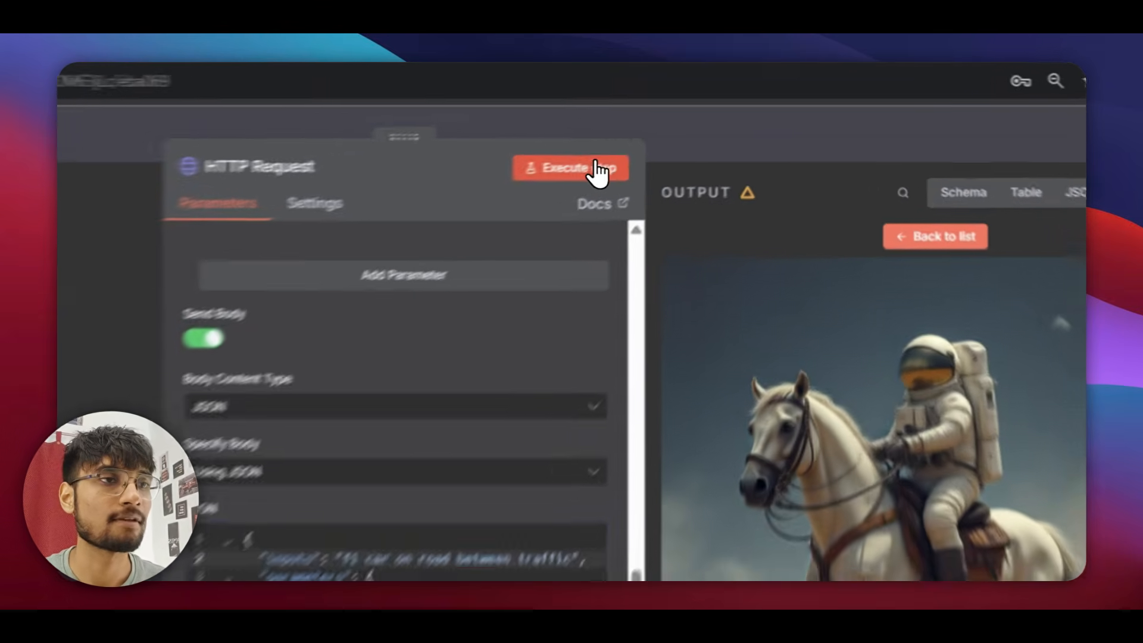
Regenerate the image, view the 1.11 MB F1 car PNG, and return to the canvas.
{"action": "left_click", "coordinate": [673, 127]}
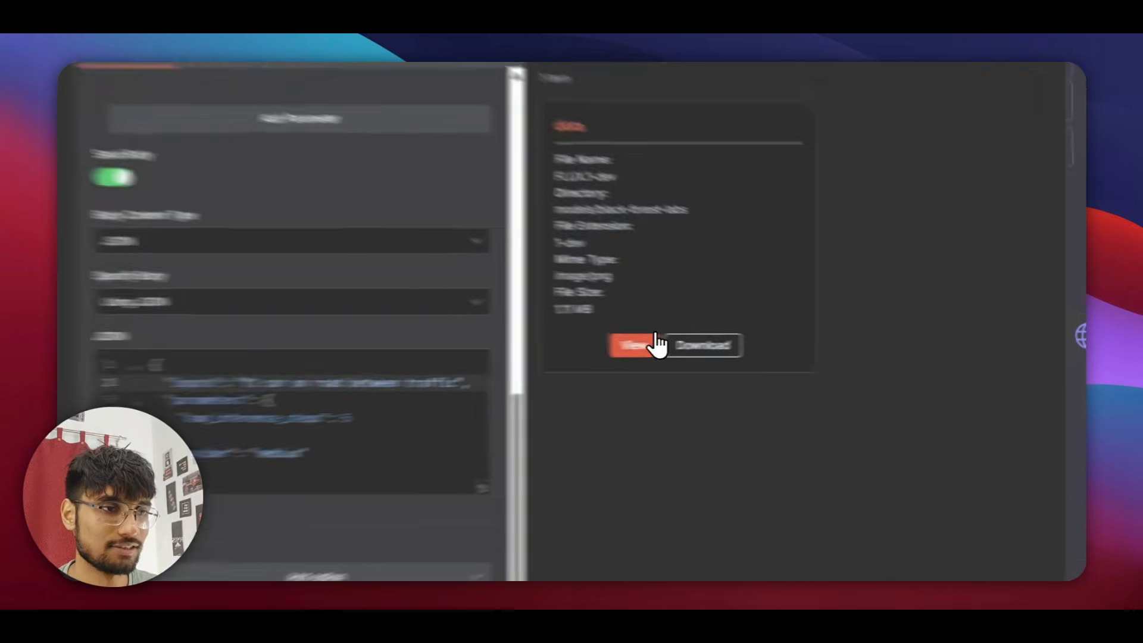
{"action": "left_click", "coordinate": [790, 341]}
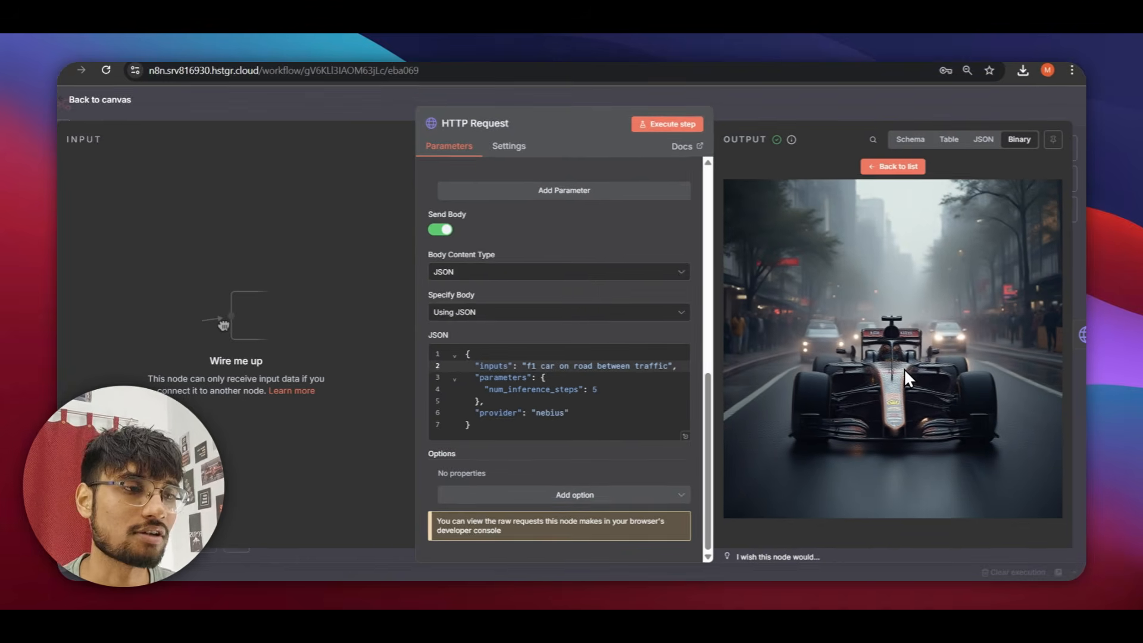
{"action": "key", "text": "Escape"}
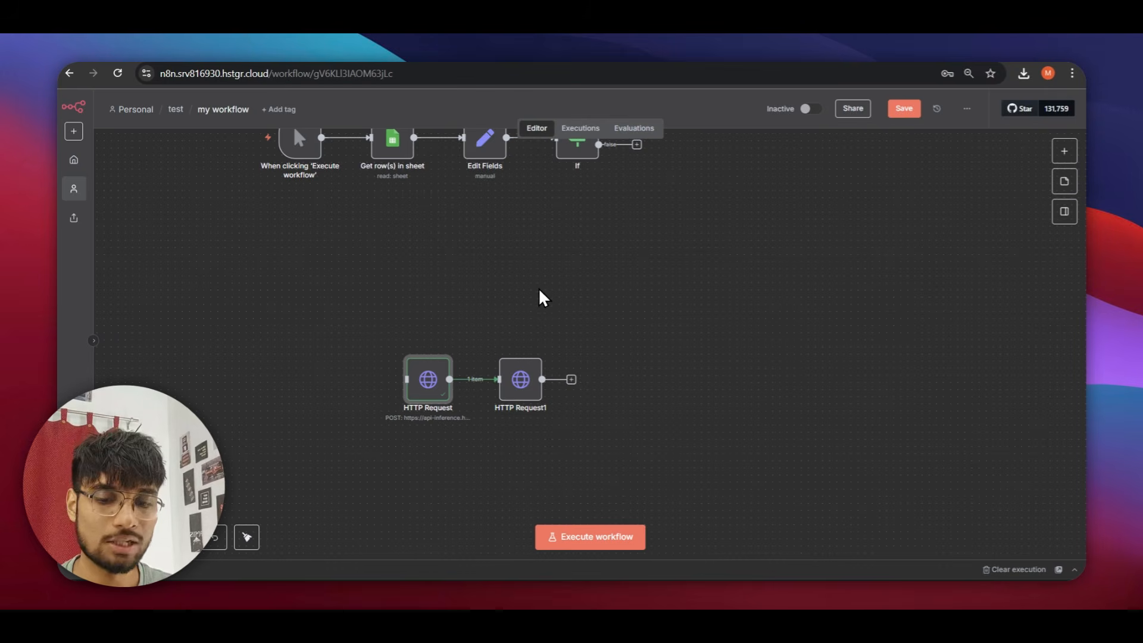
Add an OpenAI 'Generate an image' node after the HTTP Request node.
{"action": "key", "text": "Tab"}
{"action": "type", "text": "open"}
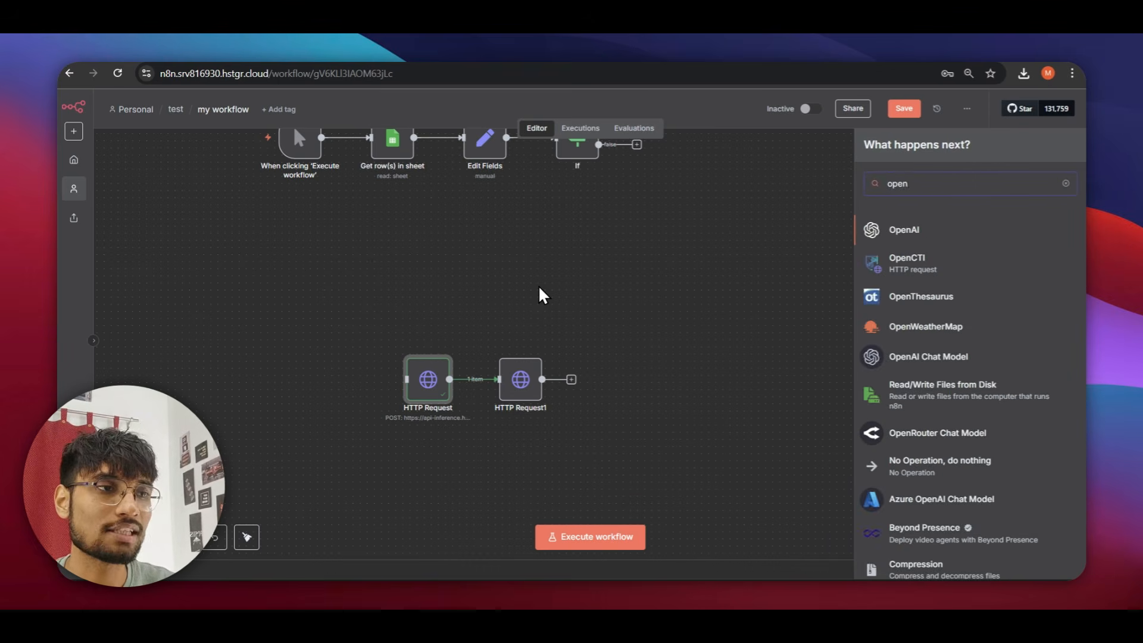
{"action": "key", "text": "Return"}
{"action": "scroll", "coordinate": [900, 347], "scroll_direction": "down", "scroll_amount": 3}
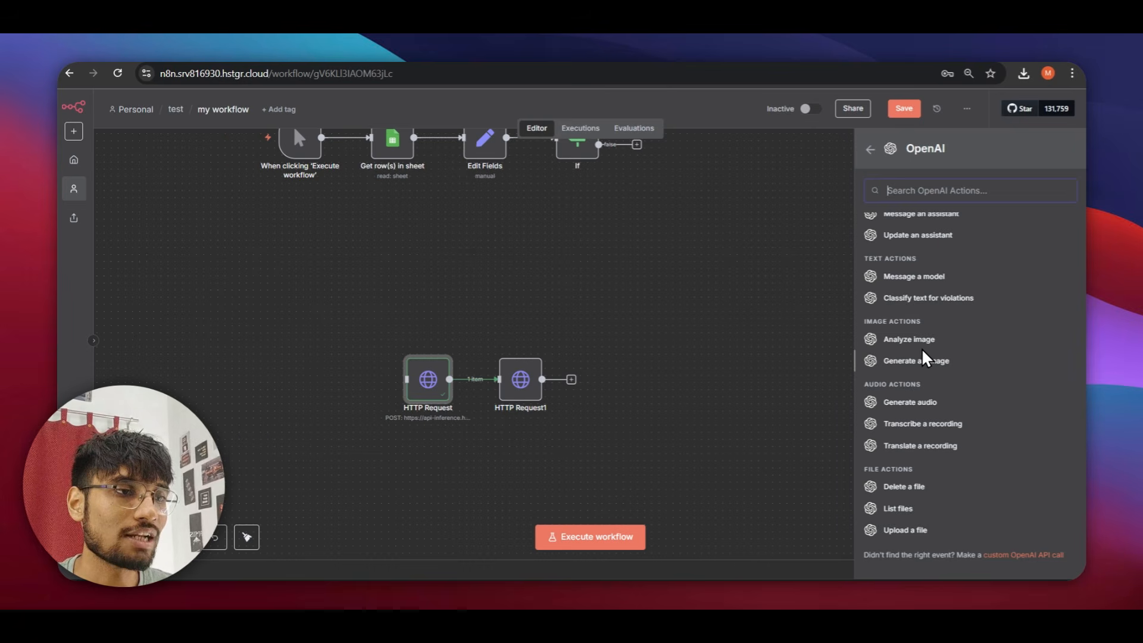
{"action": "left_click", "coordinate": [920, 362]}
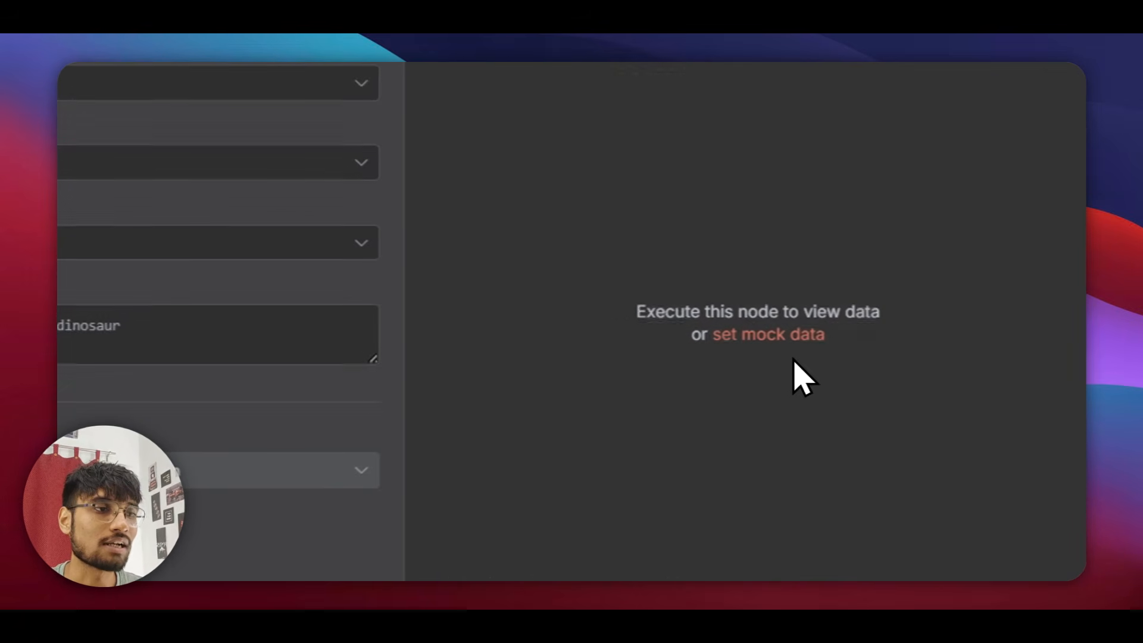
{"action": "left_click", "coordinate": [378, 451]}
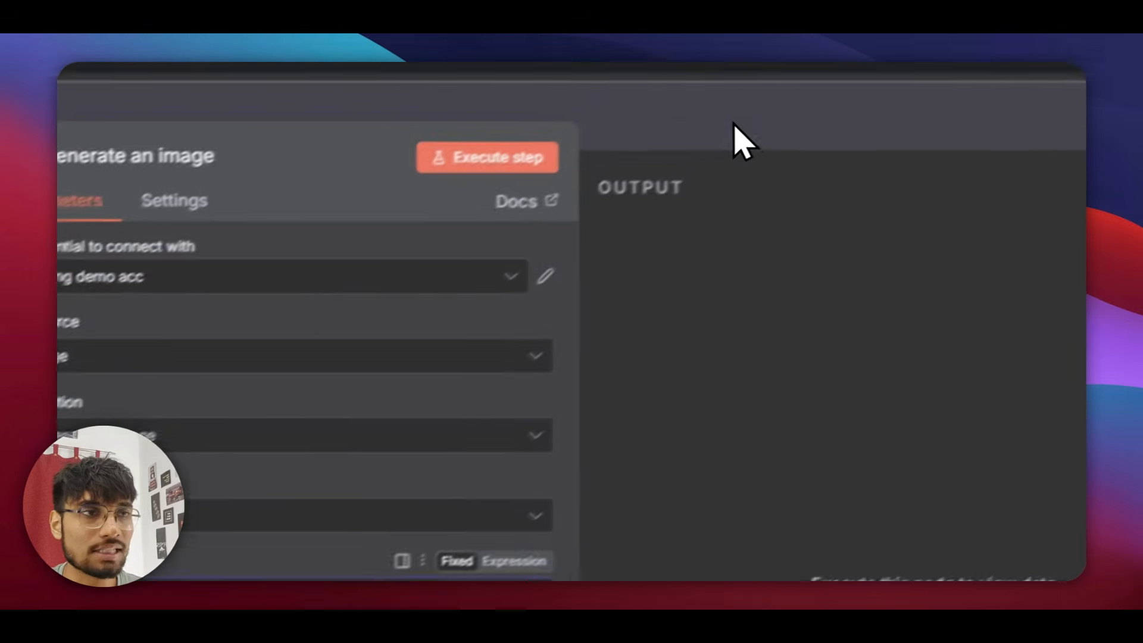
{"action": "left_click", "coordinate": [723, 129]}
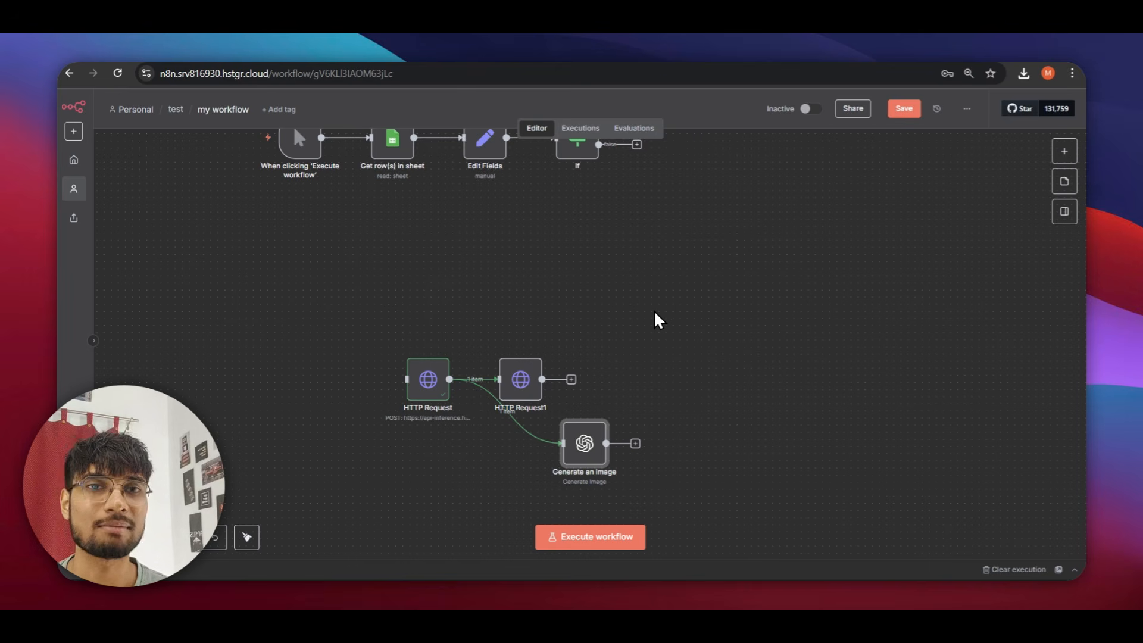
Add an AI Agent node after the Generate an image node.
{"action": "key", "text": "Tab"}
{"action": "type", "text": "ai agen"}
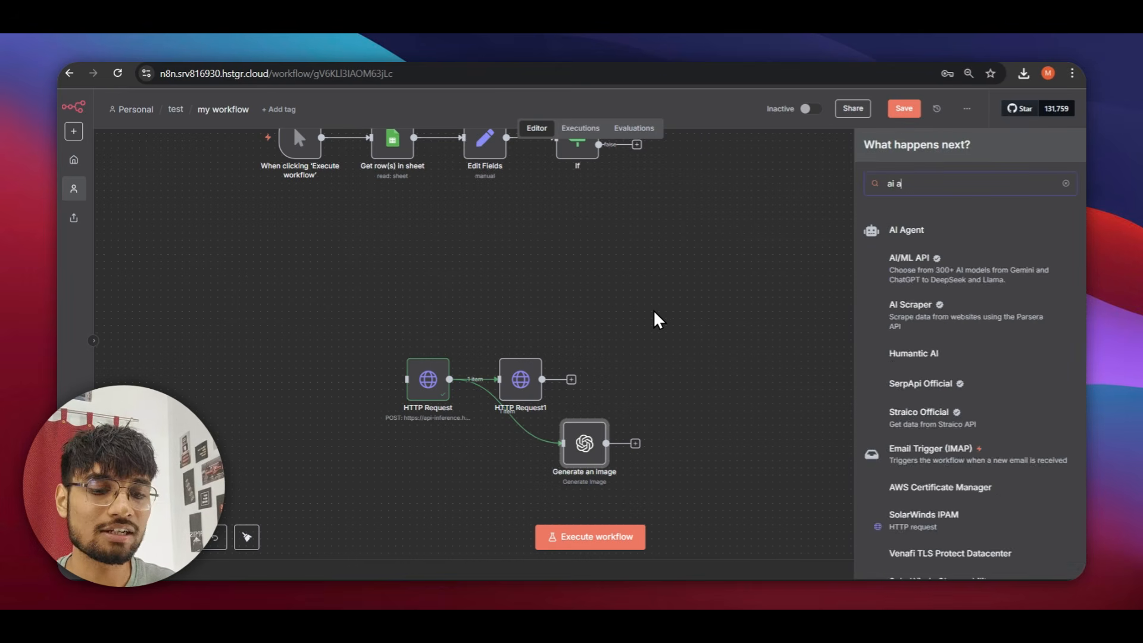
{"action": "type", "text": "t"}
{"action": "key", "text": "Return"}
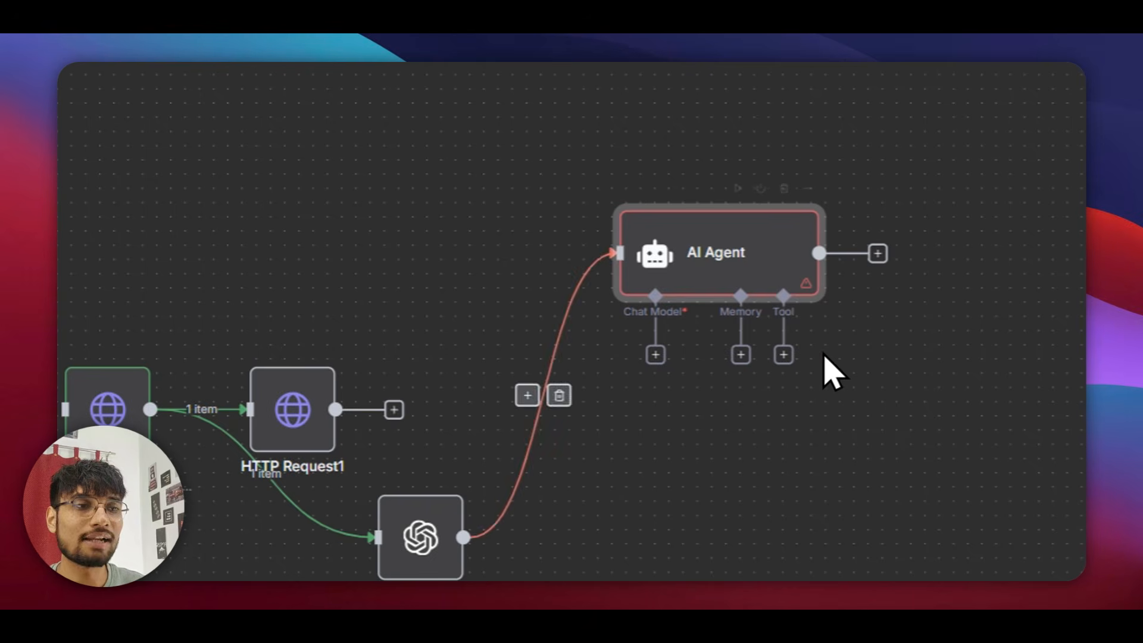
Turn on Require Specific Output Format and Enable Fallback Model for the AI Agent.
{"action": "double_click", "coordinate": [648, 245]}
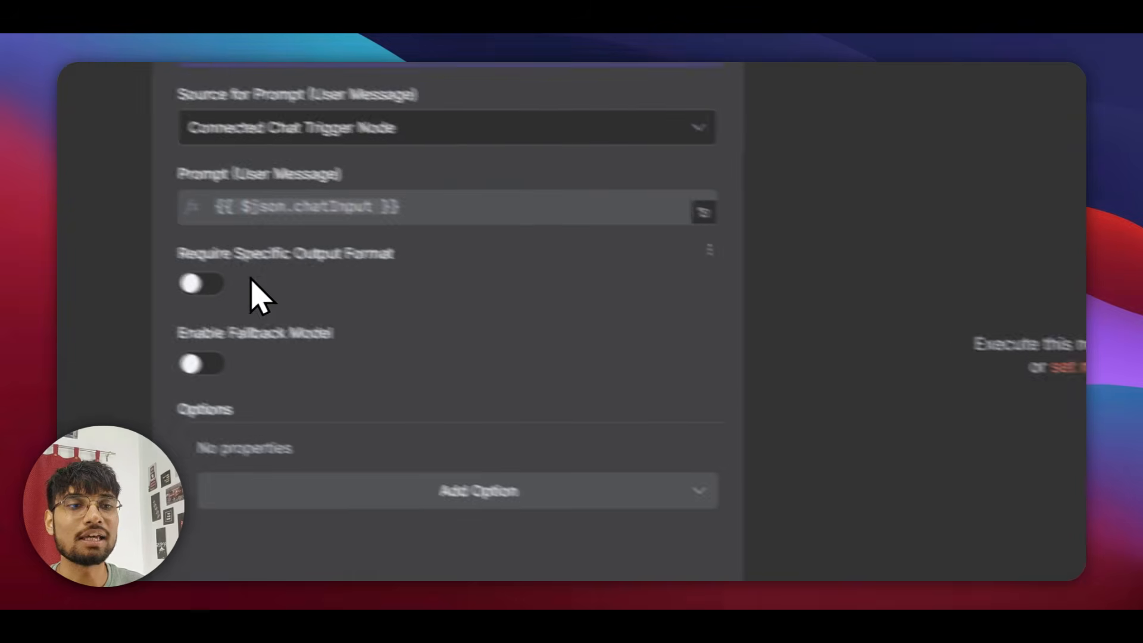
{"action": "left_click", "coordinate": [303, 316]}
{"action": "left_click", "coordinate": [320, 459]}
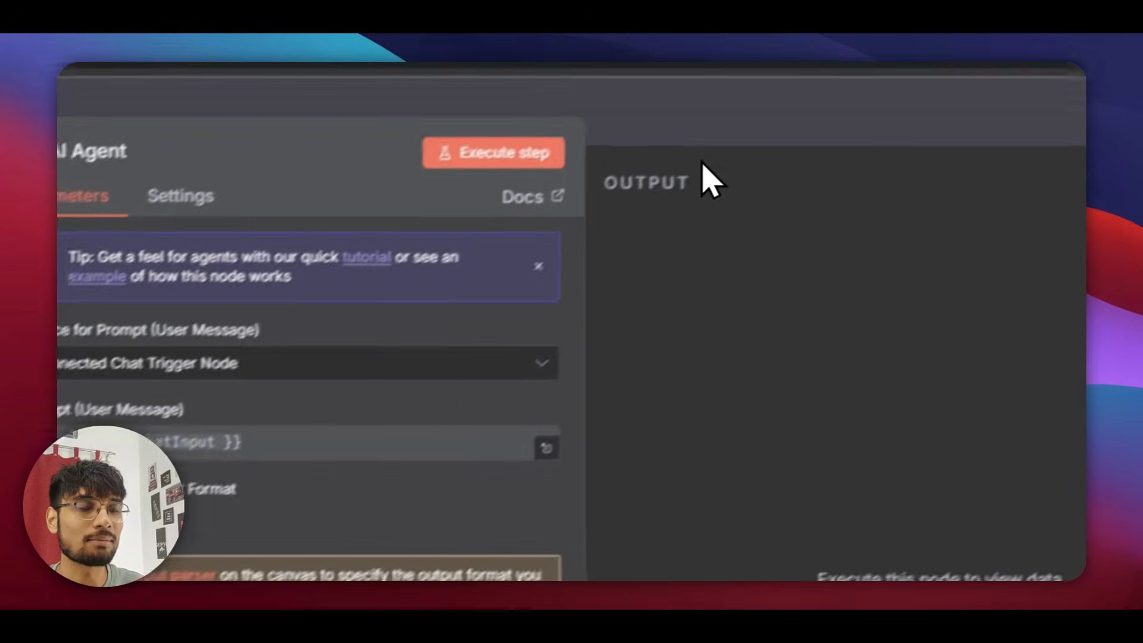
{"action": "left_click", "coordinate": [704, 110]}
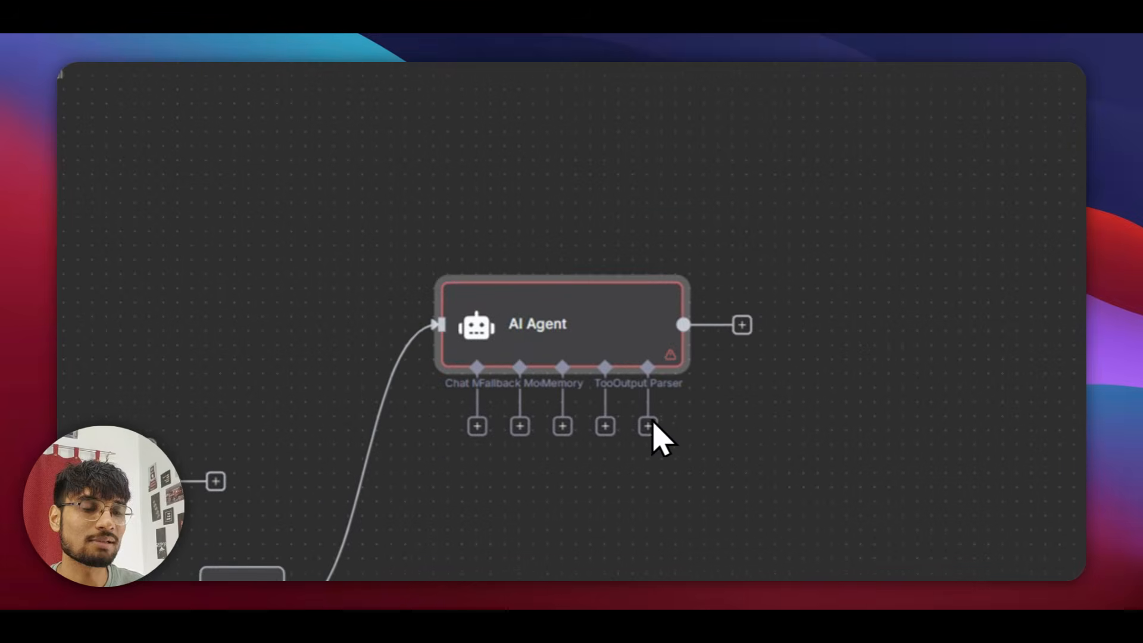